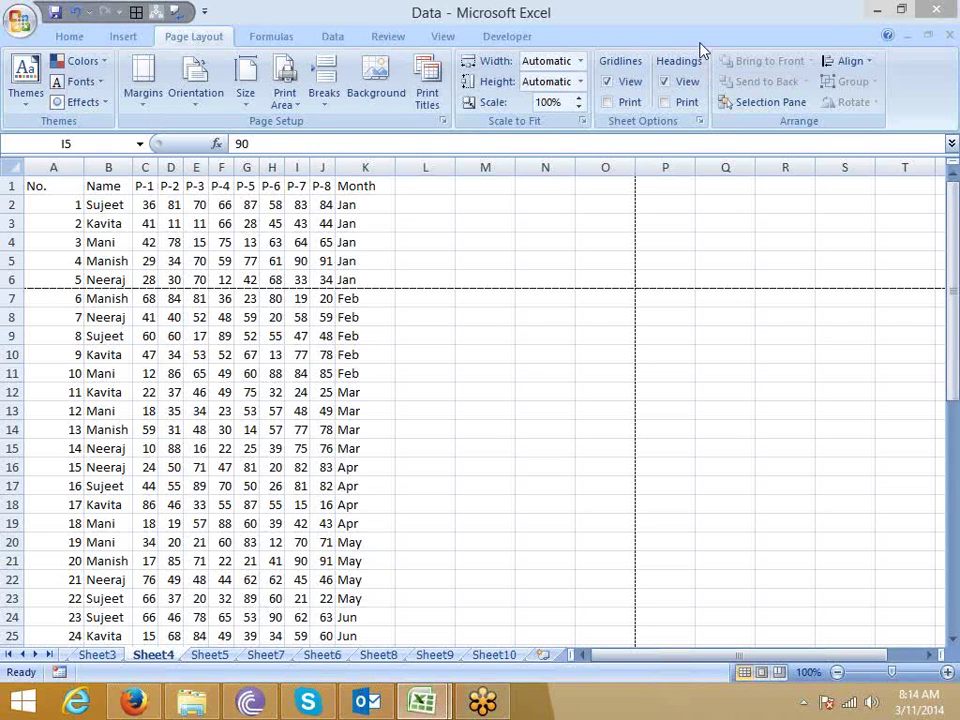
- Open Print Preview to check how the sheet prints, viewing page 2, then close it
{"action": "left_click", "coordinate": [20, 20]}
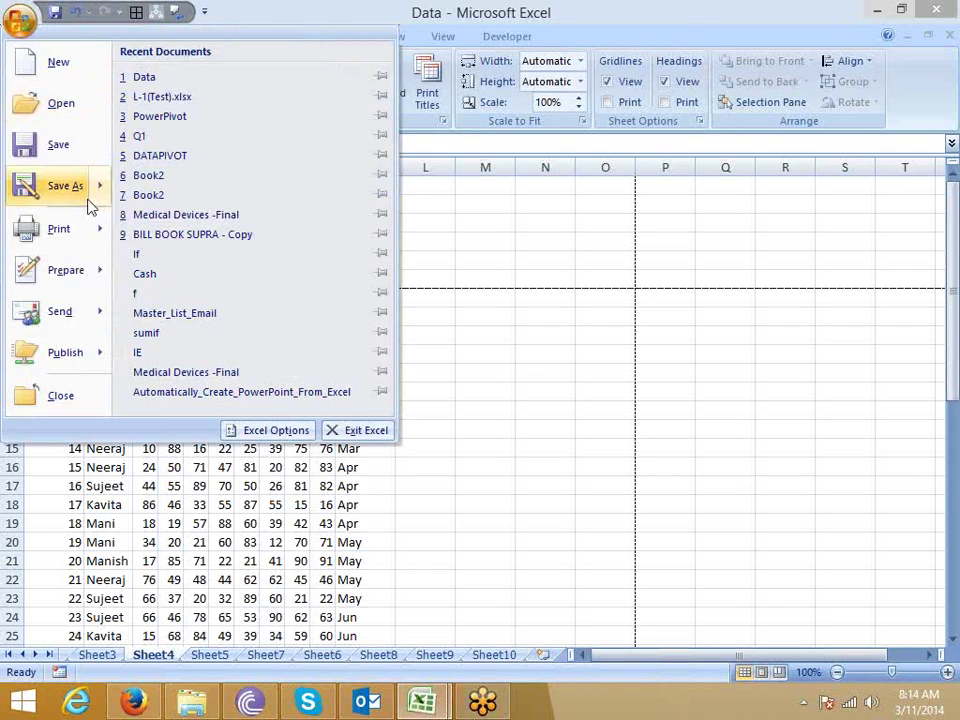
{"action": "mouse_move", "coordinate": [86, 228]}
{"action": "left_click", "coordinate": [215, 195]}
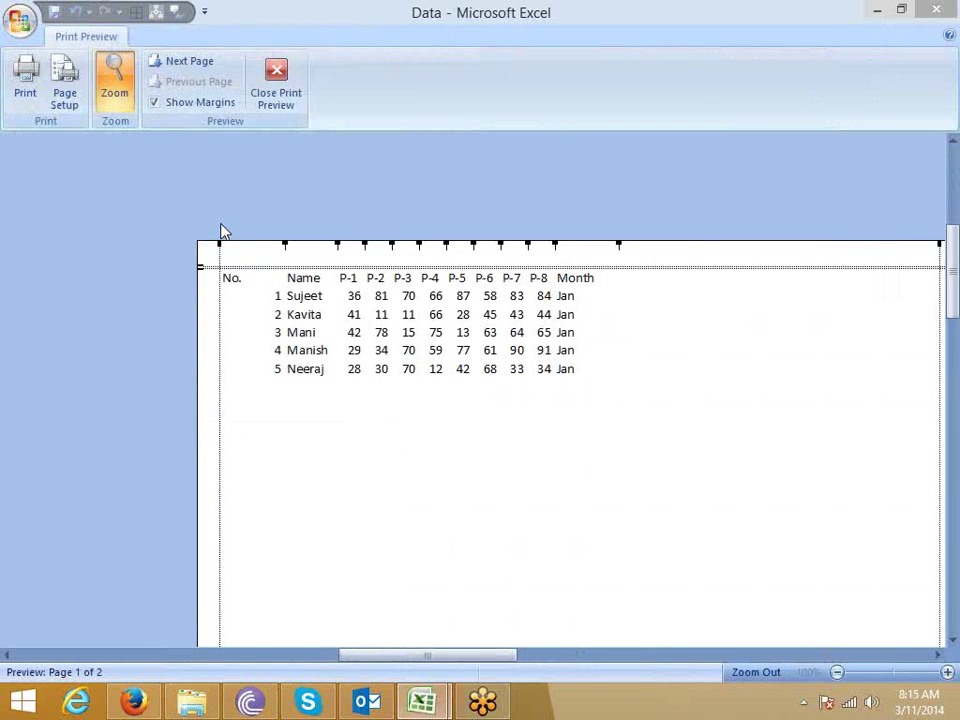
{"action": "left_click", "coordinate": [174, 64]}
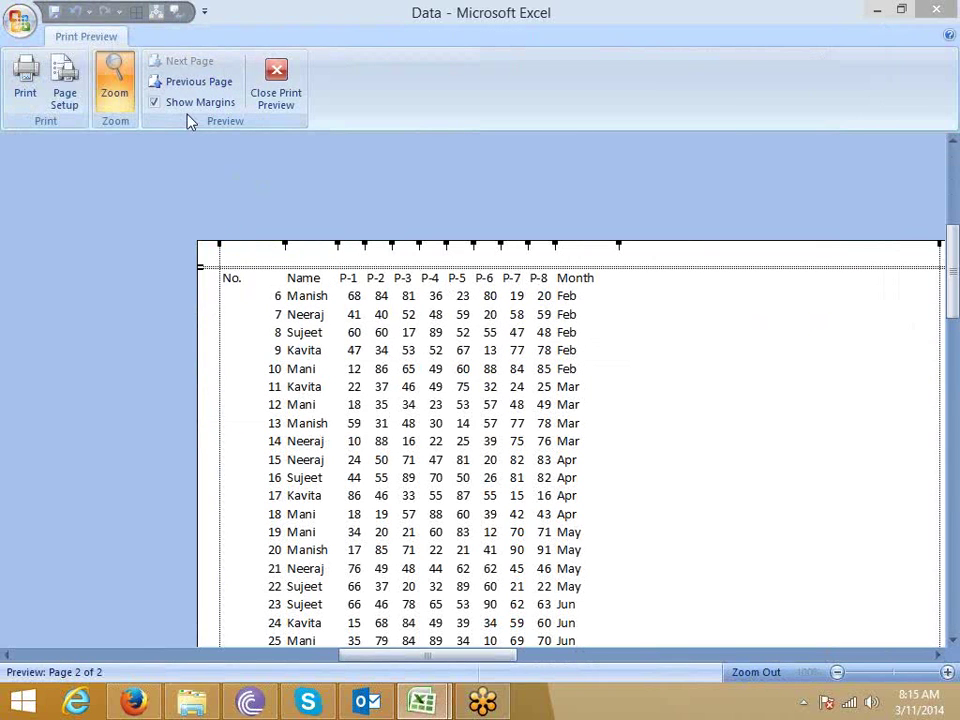
{"action": "left_click", "coordinate": [278, 99]}
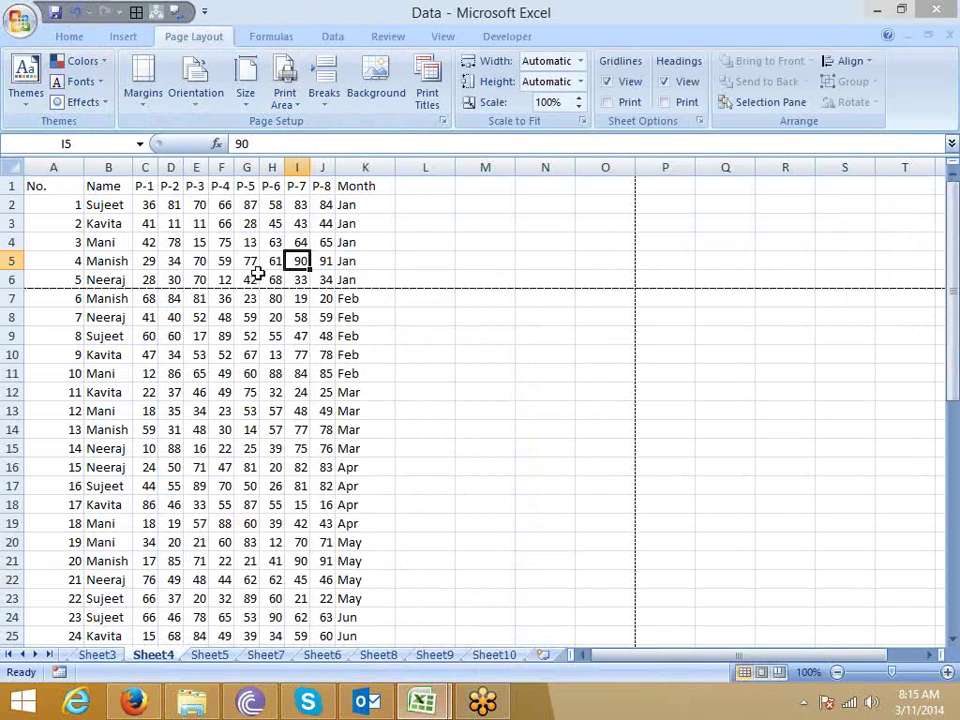
- Apply the BJP picture from the Desktop as the sheet background, then delete it
{"action": "left_click", "coordinate": [272, 223]}
{"action": "left_click", "coordinate": [370, 100]}
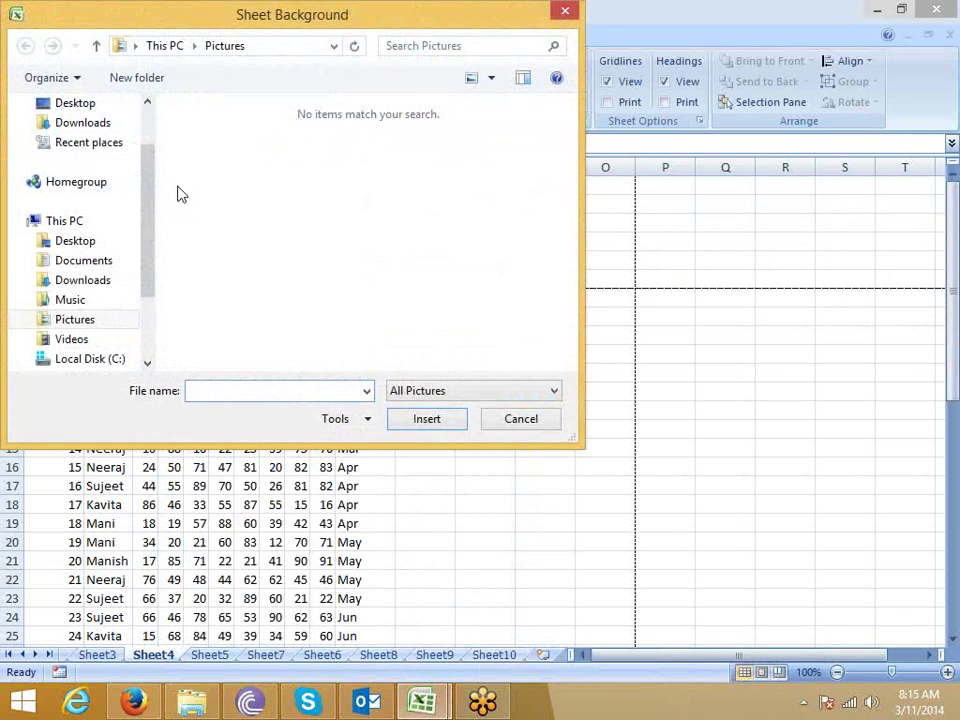
{"action": "left_click", "coordinate": [96, 127]}
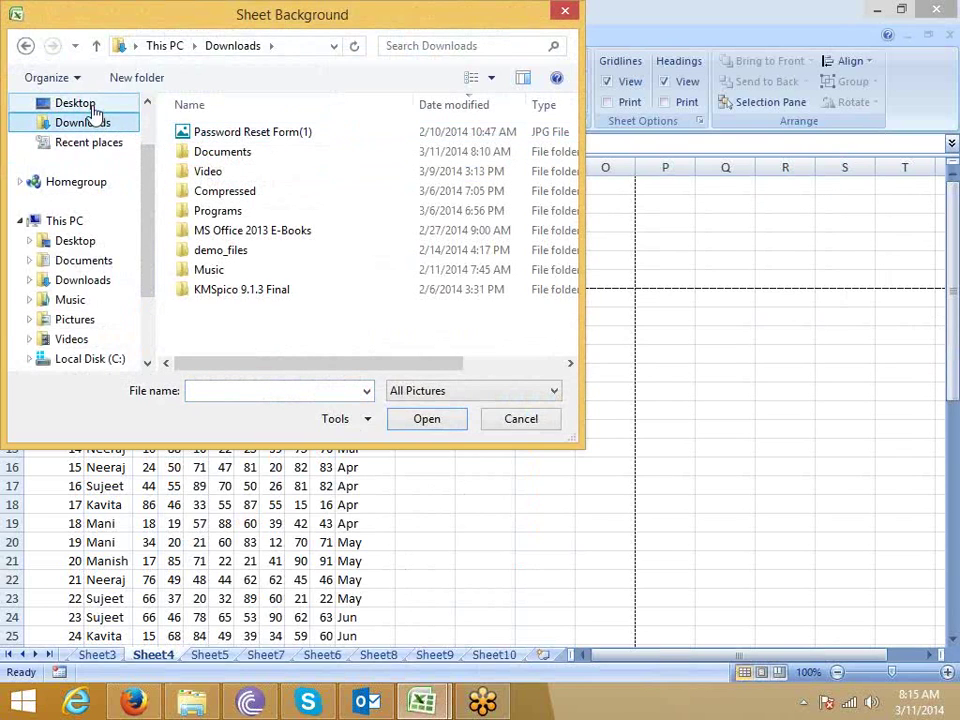
{"action": "left_click", "coordinate": [84, 103]}
{"action": "scroll", "coordinate": [244, 257], "scroll_direction": "down", "scroll_amount": 5}
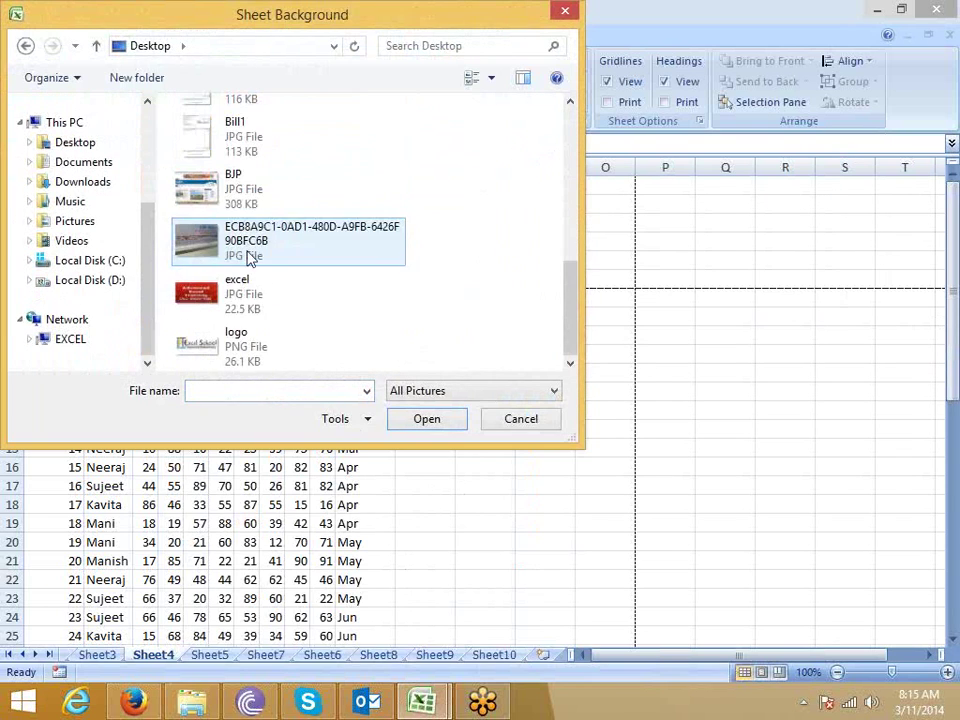
{"action": "left_click", "coordinate": [236, 200]}
{"action": "key", "text": "Return"}
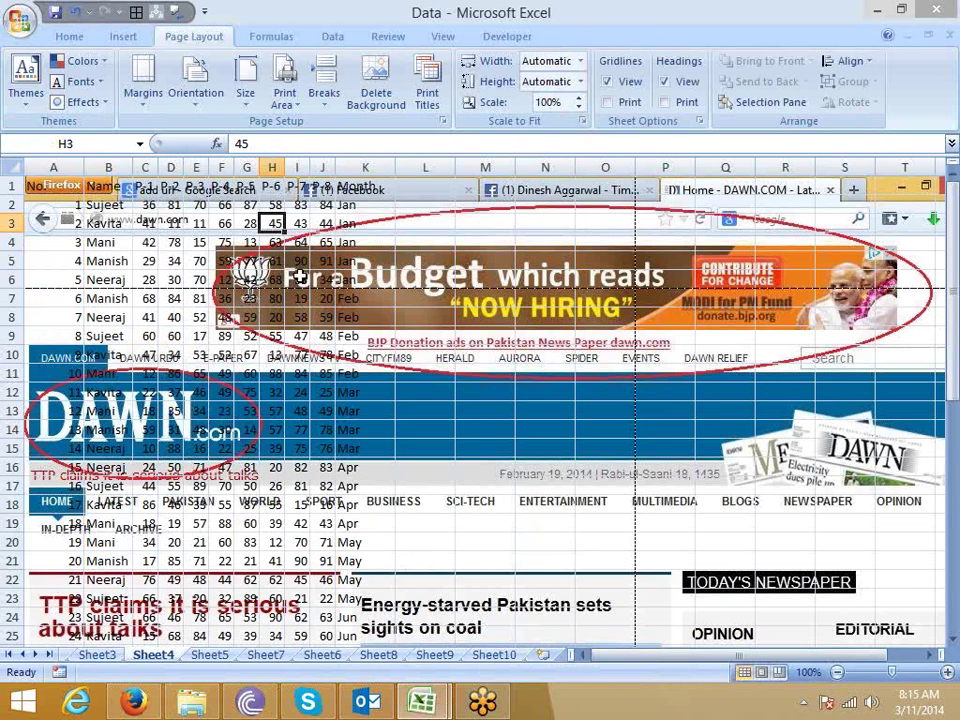
{"action": "left_click", "coordinate": [394, 94]}
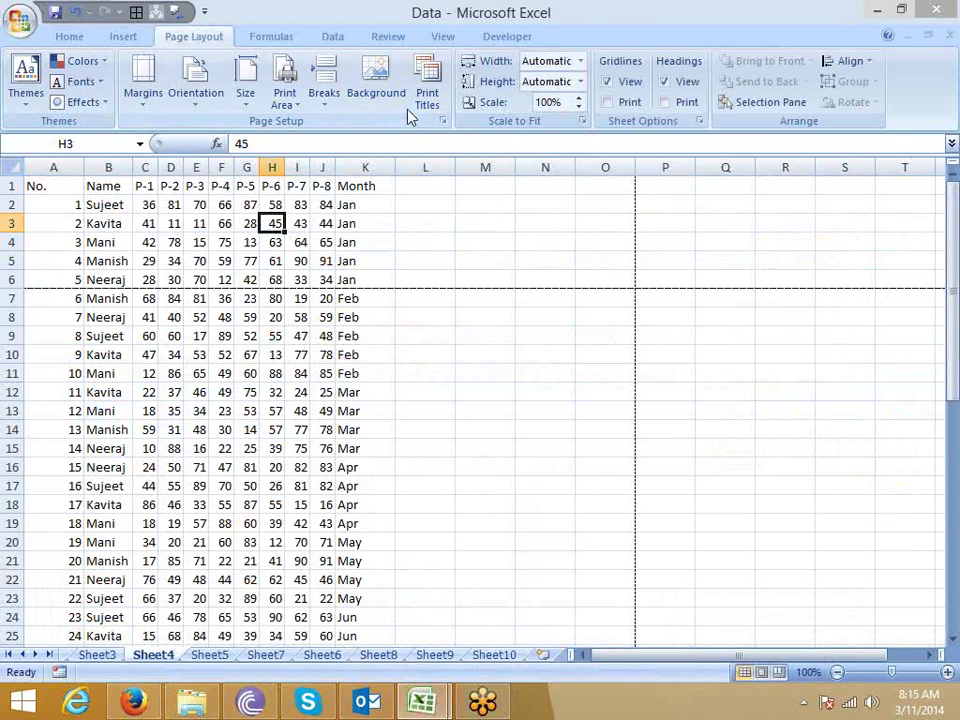
- Open the Print Titles page setup and close it without changes
{"action": "left_click", "coordinate": [425, 100]}
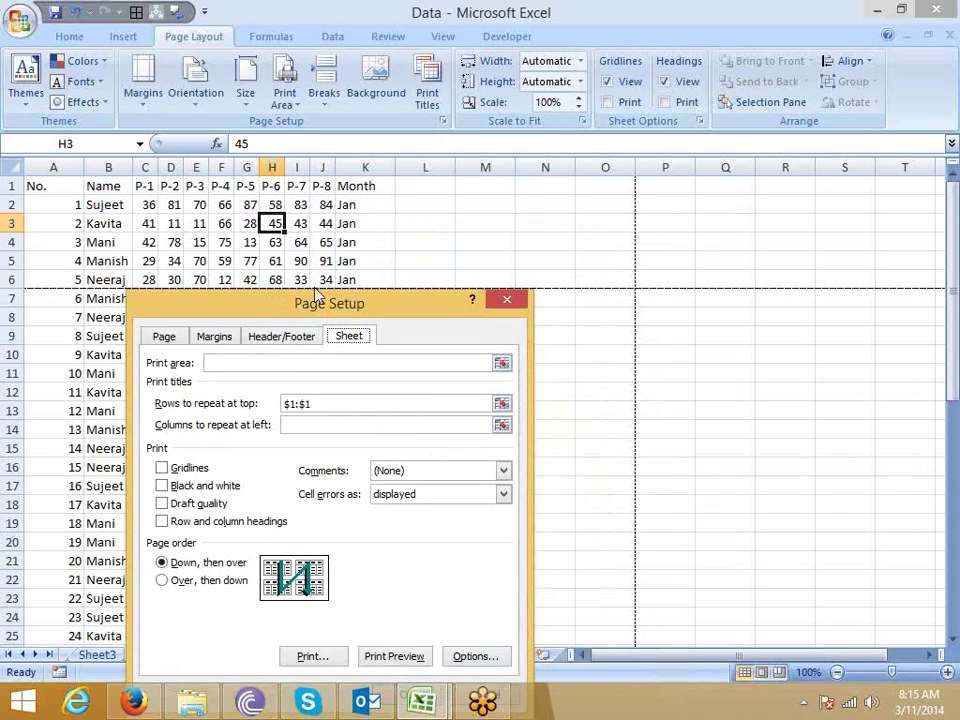
{"action": "left_click_drag", "start_coordinate": [316, 294], "coordinate": [502, 169]}
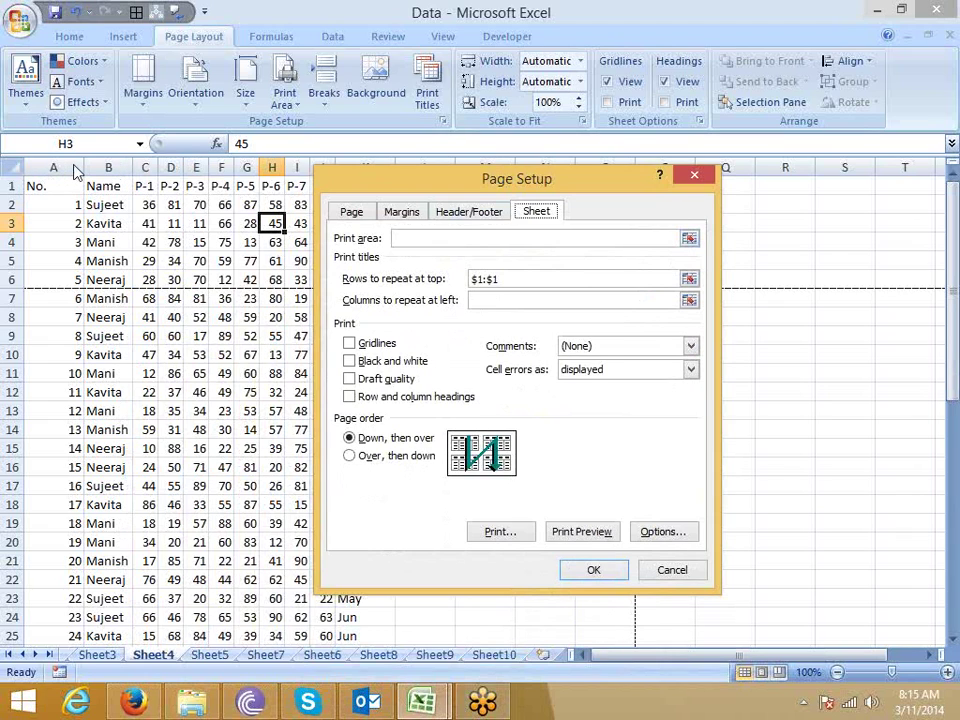
{"action": "left_click", "coordinate": [690, 575]}
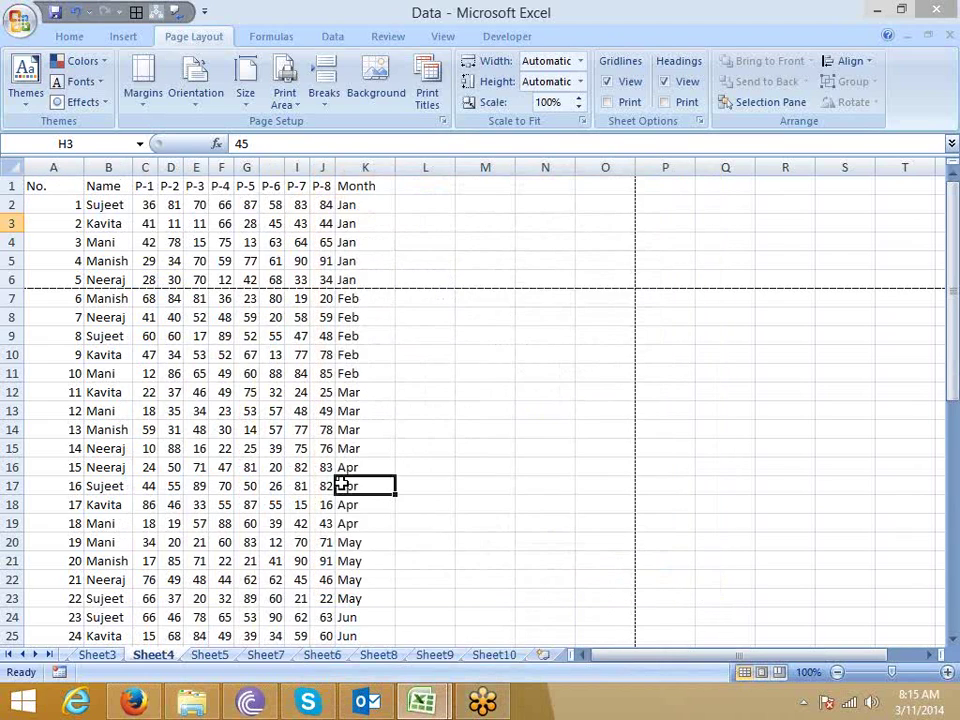
- Widen columns A through K of the sheet
{"action": "left_click_drag", "start_coordinate": [73, 167], "coordinate": [441, 167]}
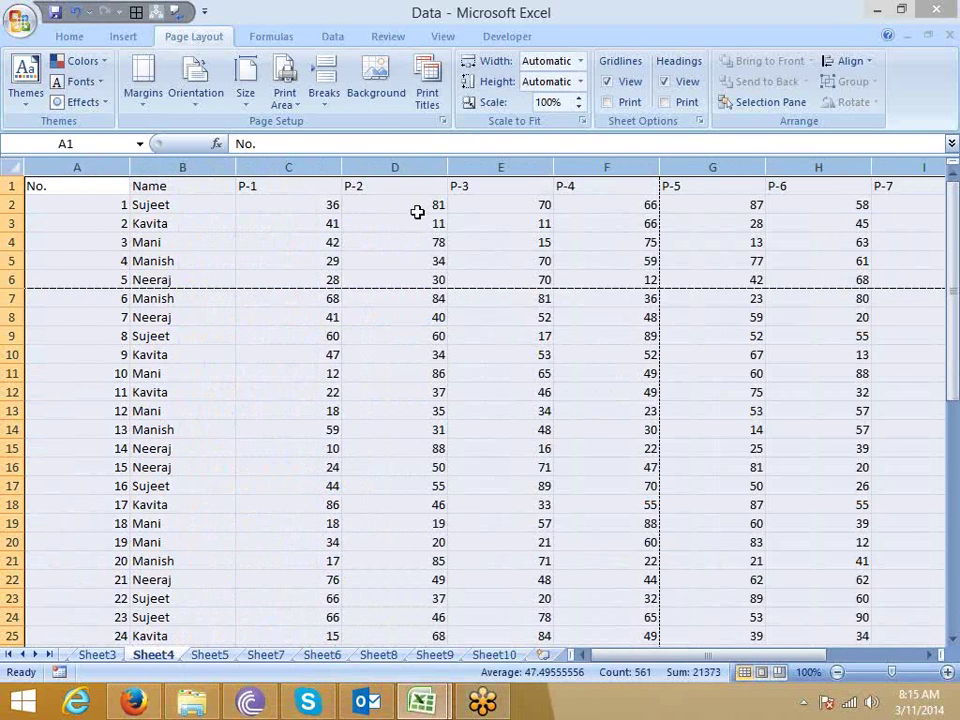
{"action": "left_click", "coordinate": [438, 374]}
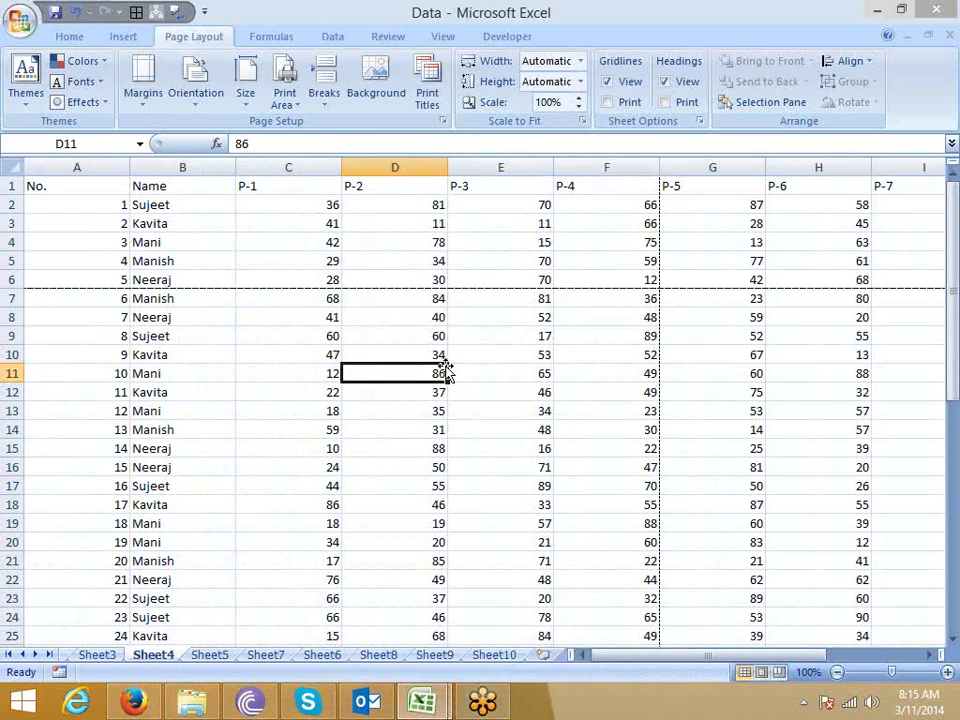
{"action": "left_click", "coordinate": [713, 190]}
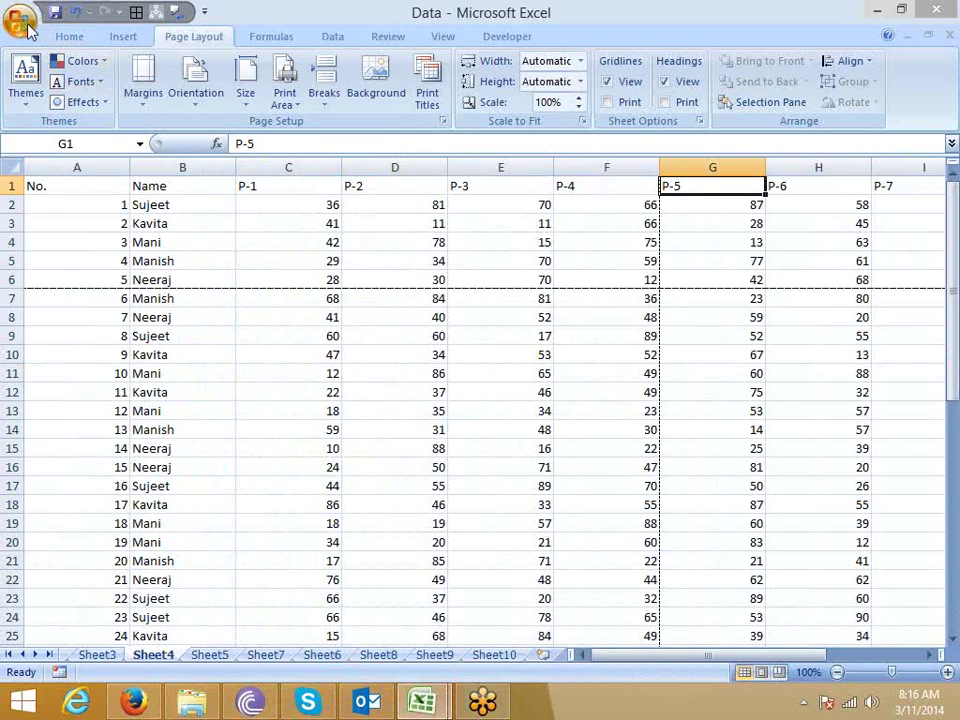
- Preview the widened sheet's printout across pages 2, 3 and 4, then close it
{"action": "left_click", "coordinate": [26, 26]}
{"action": "mouse_move", "coordinate": [62, 226]}
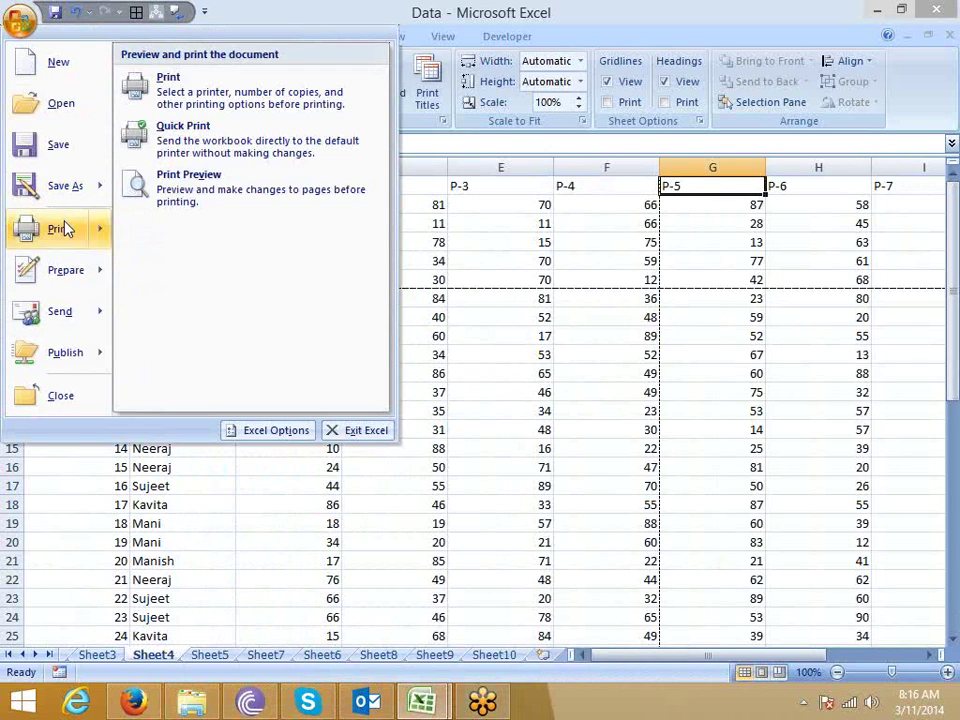
{"action": "left_click", "coordinate": [183, 208]}
{"action": "left_click", "coordinate": [185, 62]}
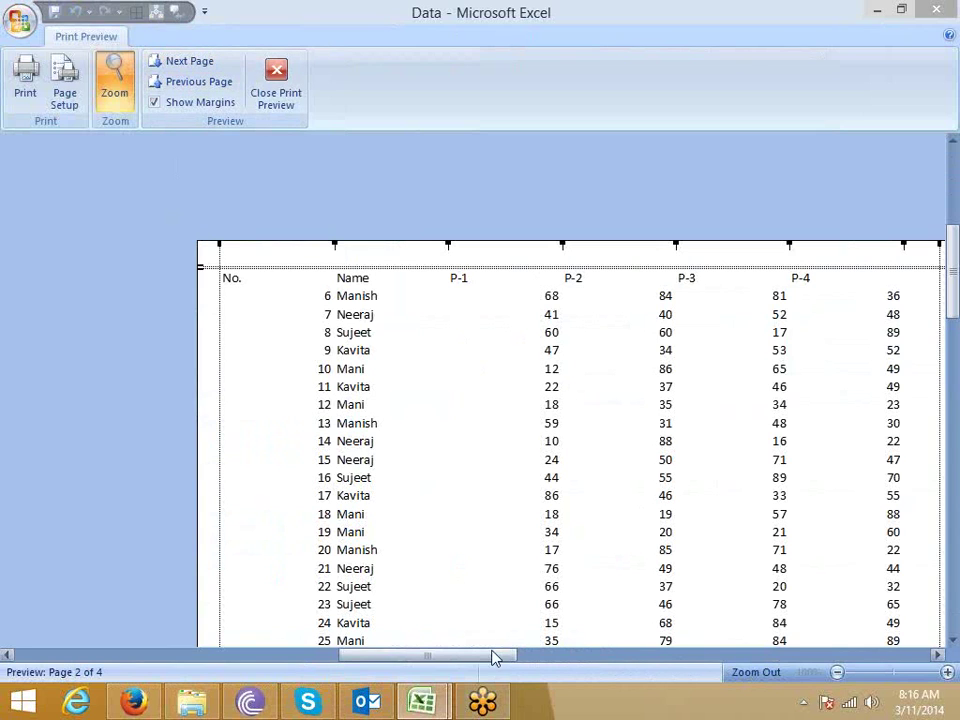
{"action": "left_click_drag", "start_coordinate": [493, 657], "coordinate": [570, 663]}
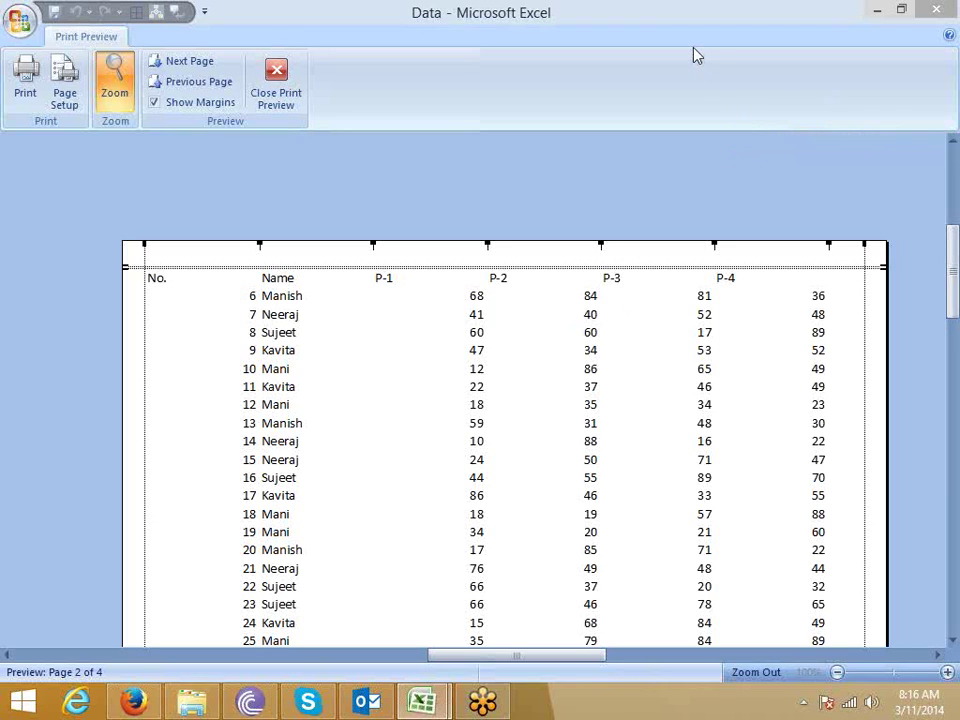
{"action": "left_click", "coordinate": [178, 65]}
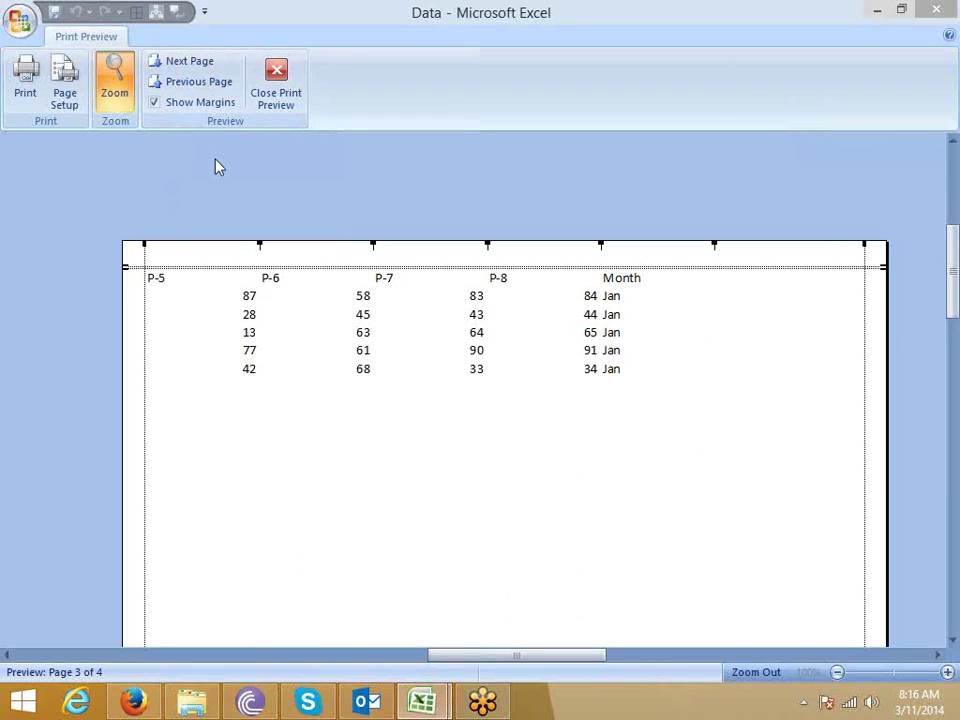
{"action": "left_click", "coordinate": [198, 84]}
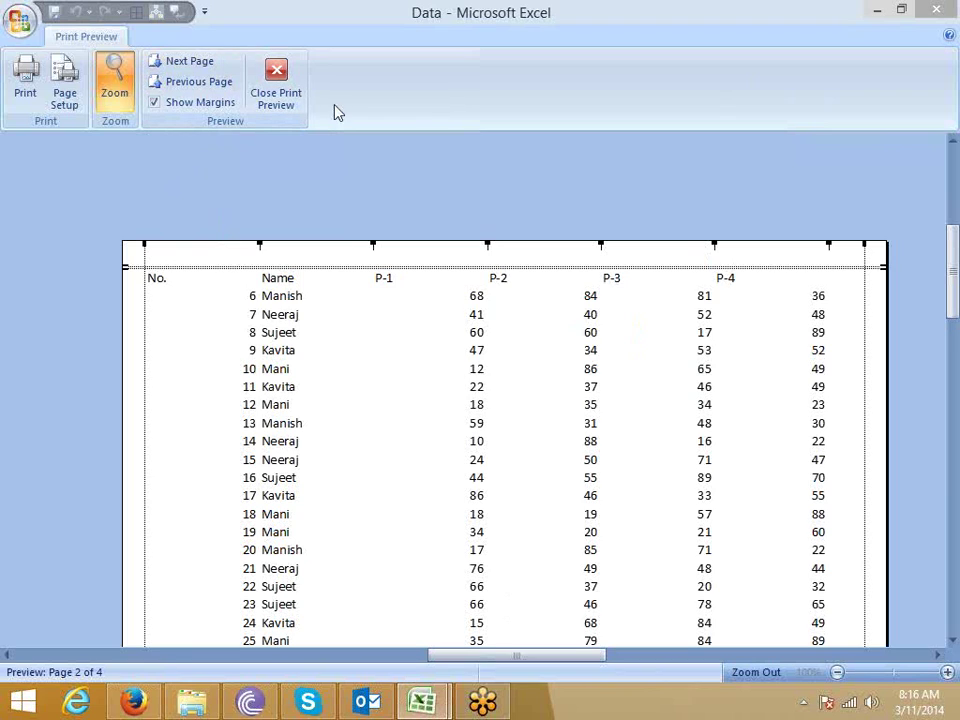
{"action": "left_click", "coordinate": [196, 63]}
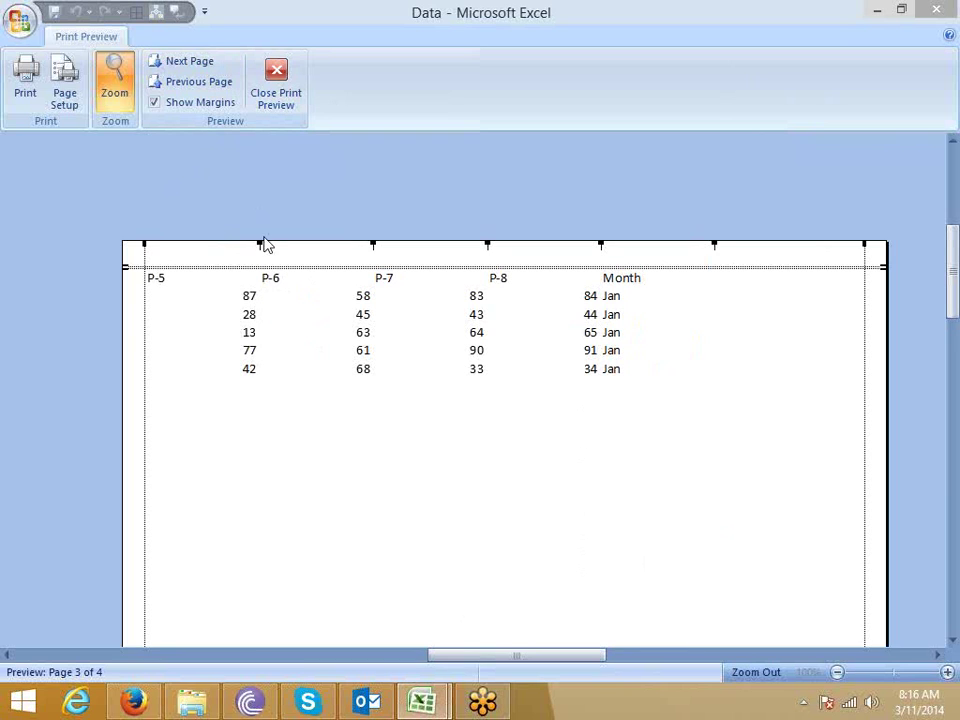
{"action": "left_click", "coordinate": [204, 66]}
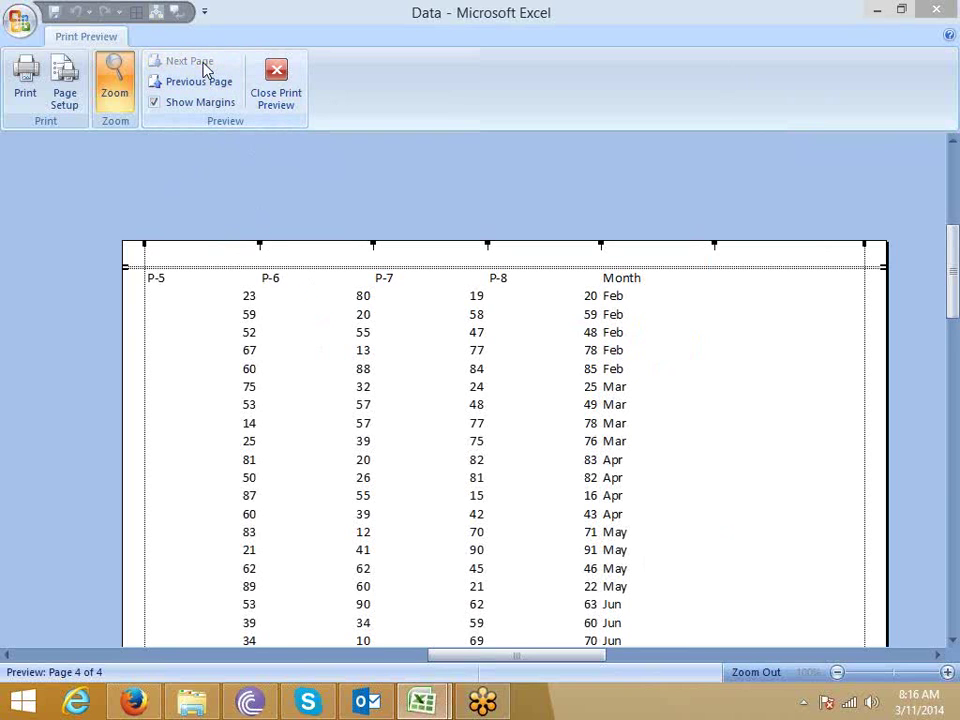
{"action": "left_click", "coordinate": [268, 84]}
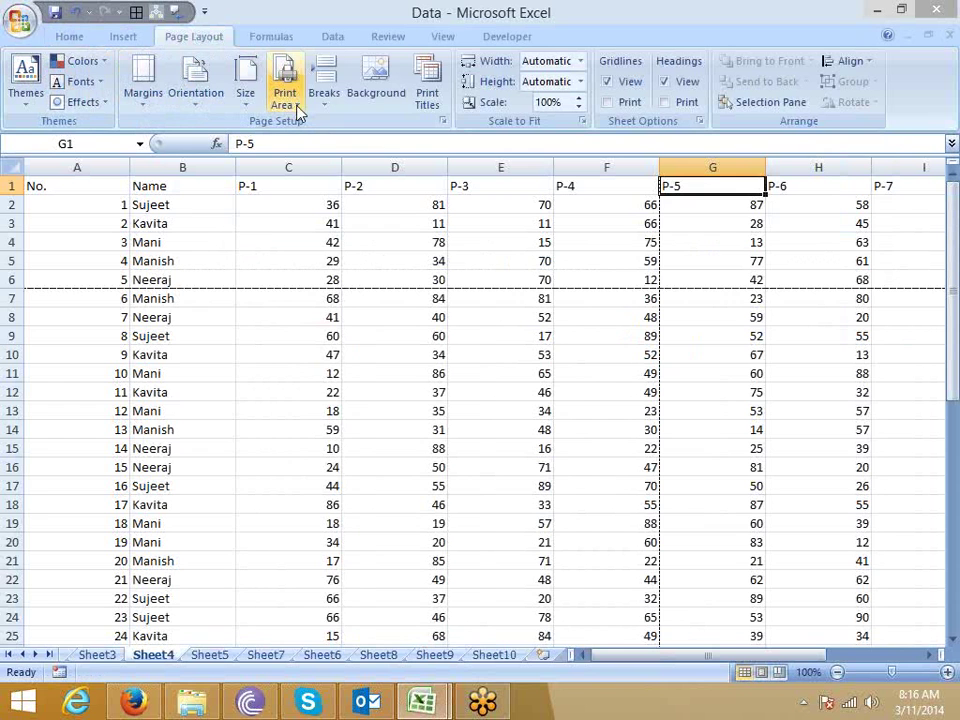
{"action": "left_click", "coordinate": [268, 420]}
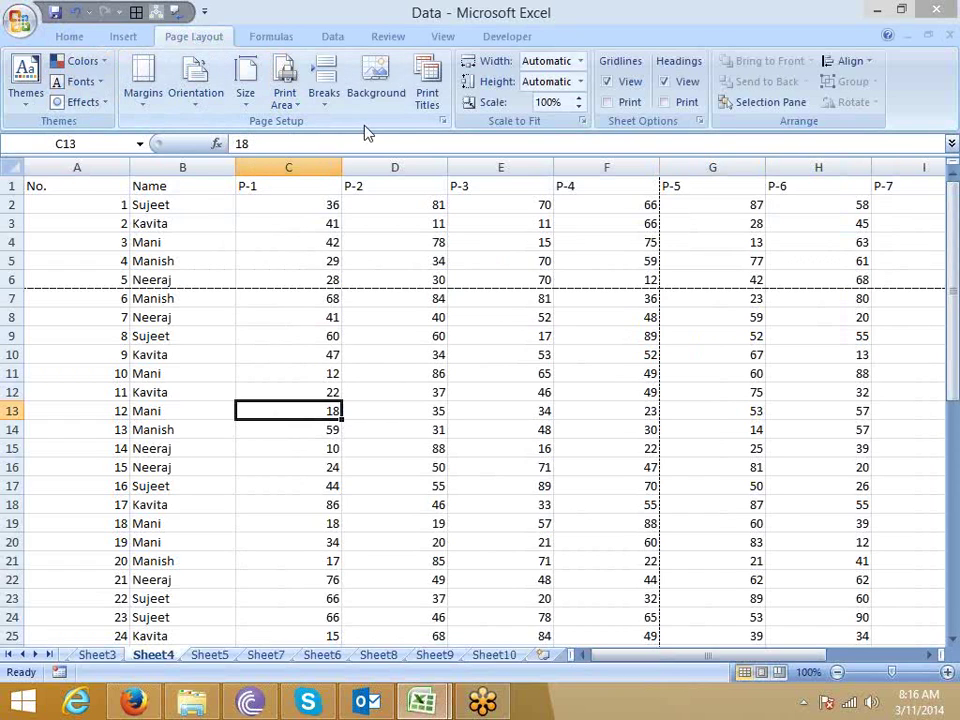
{"action": "left_click", "coordinate": [427, 102]}
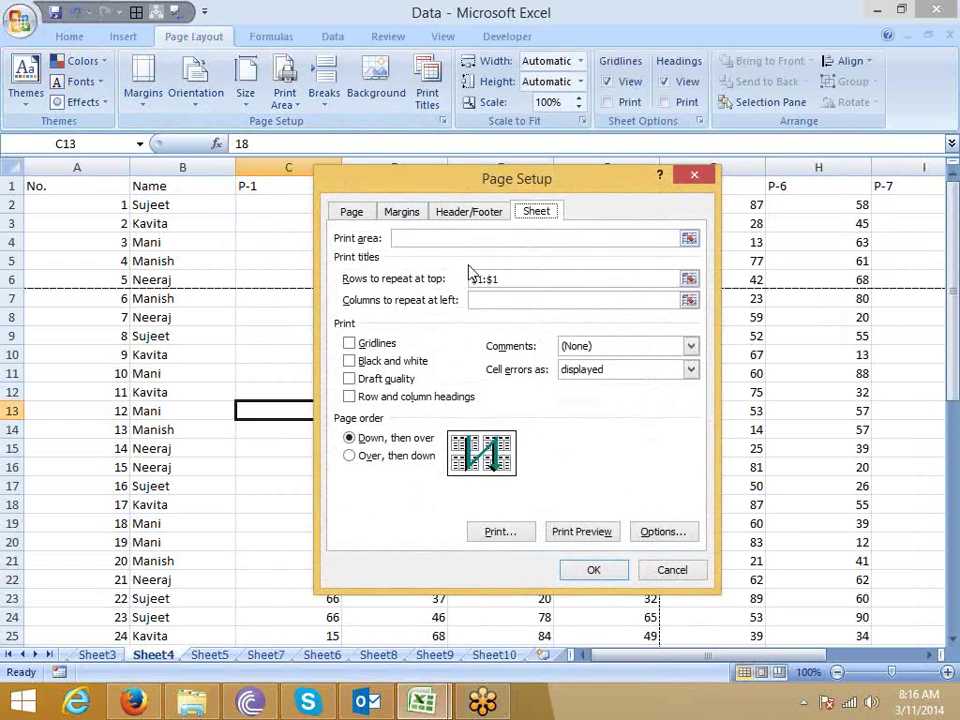
{"action": "left_click", "coordinate": [517, 304]}
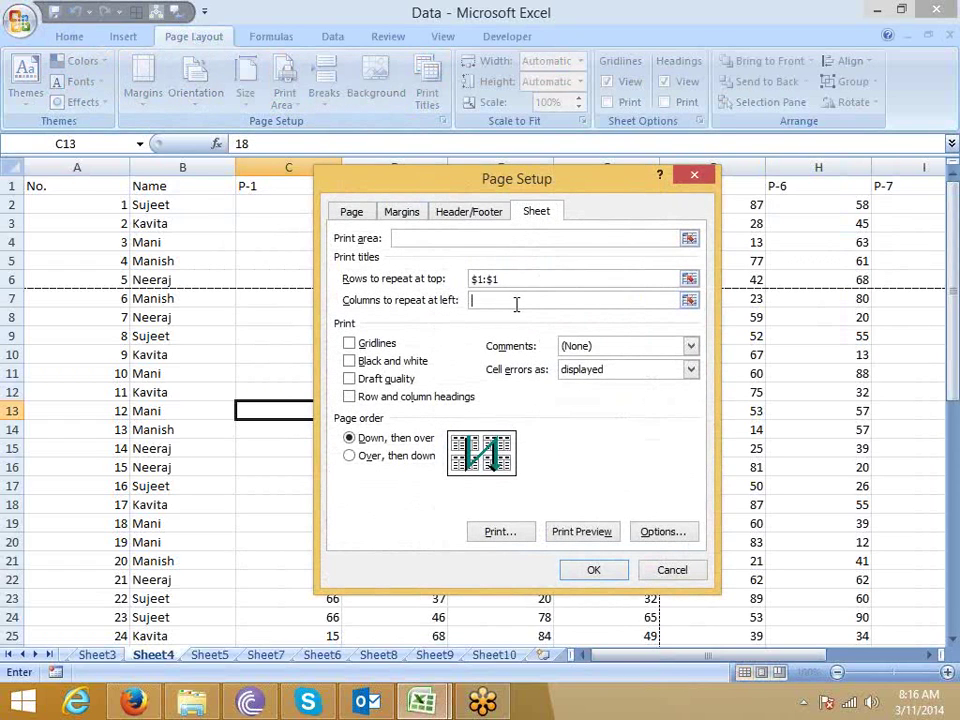
{"action": "left_click", "coordinate": [124, 160]}
{"action": "left_click_drag", "start_coordinate": [124, 160], "coordinate": [182, 167]}
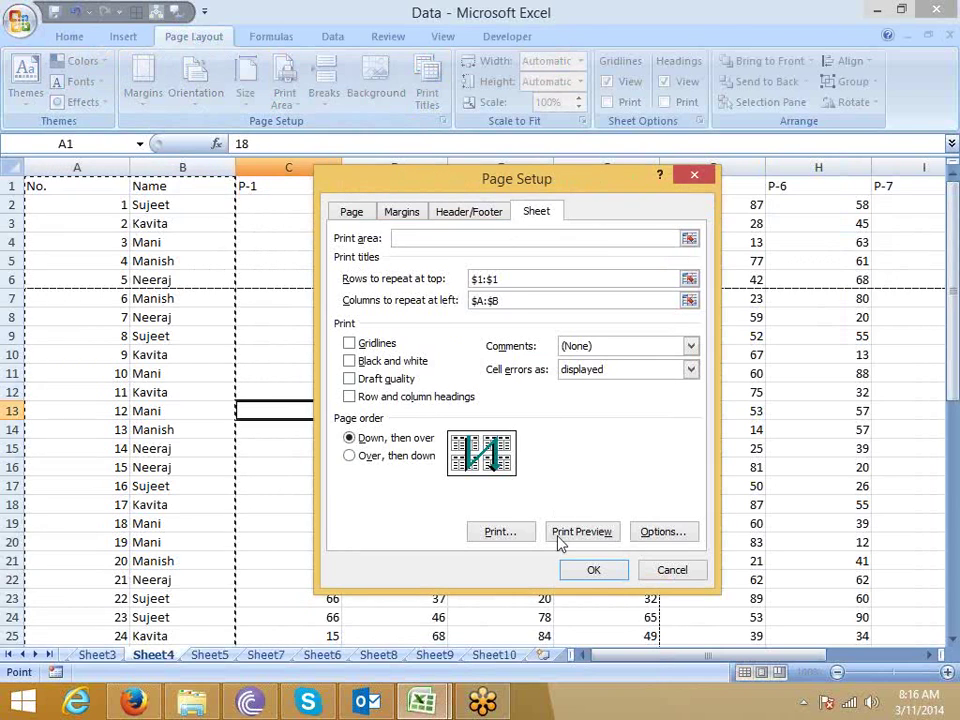
{"action": "left_click", "coordinate": [592, 569]}
{"action": "left_click", "coordinate": [268, 387]}
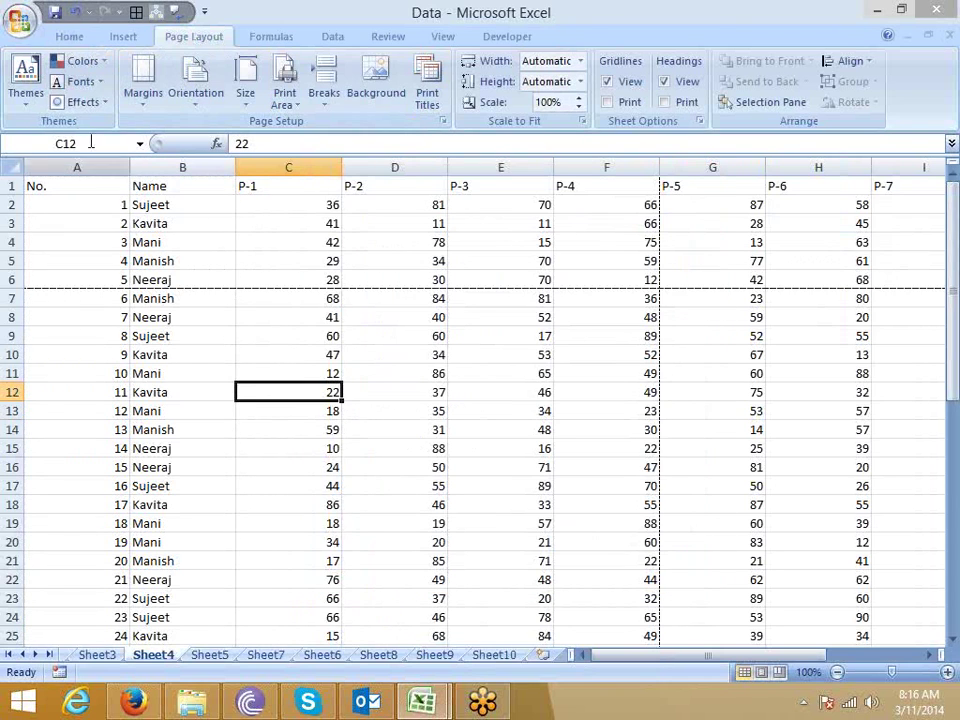
{"action": "left_click", "coordinate": [28, 38]}
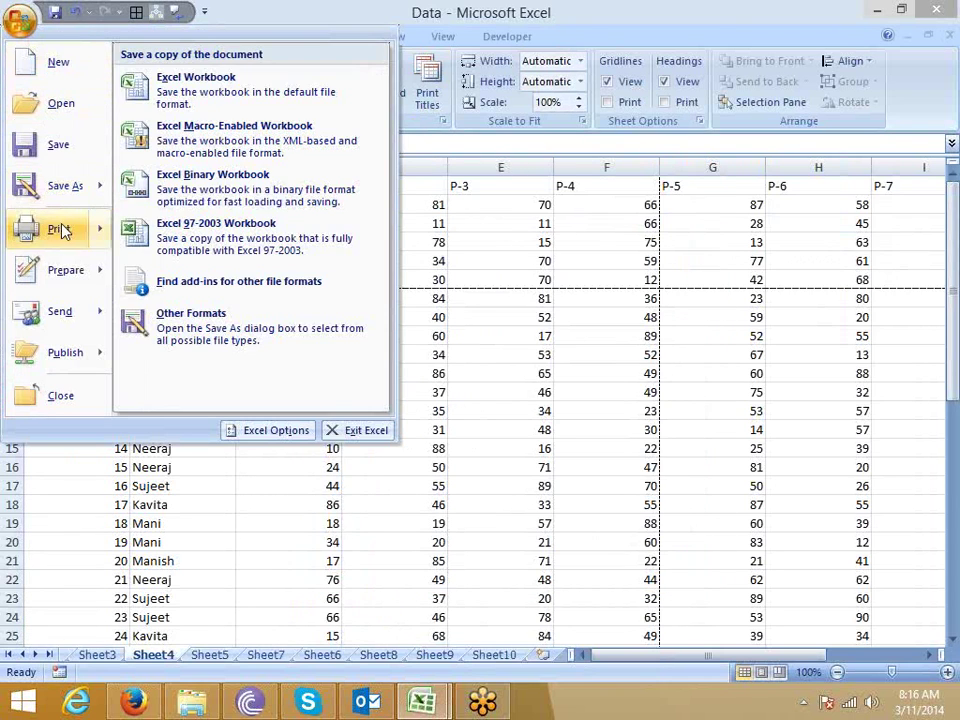
{"action": "mouse_move", "coordinate": [64, 229]}
{"action": "left_click", "coordinate": [180, 188]}
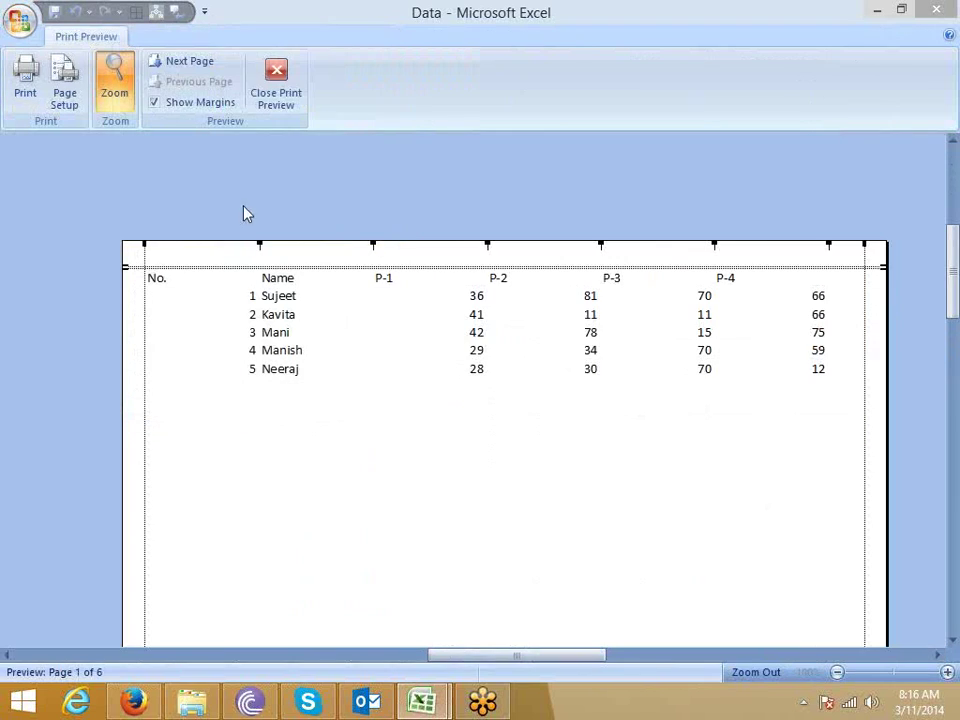
{"action": "left_click", "coordinate": [181, 64]}
{"action": "left_click", "coordinate": [181, 64]}
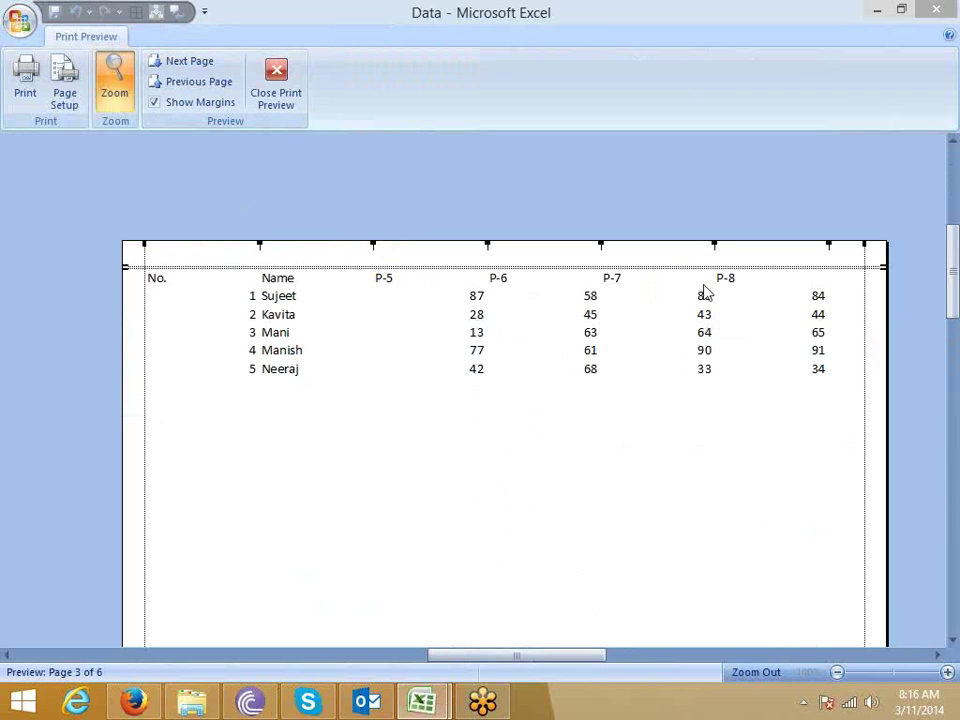
{"action": "left_click", "coordinate": [182, 62]}
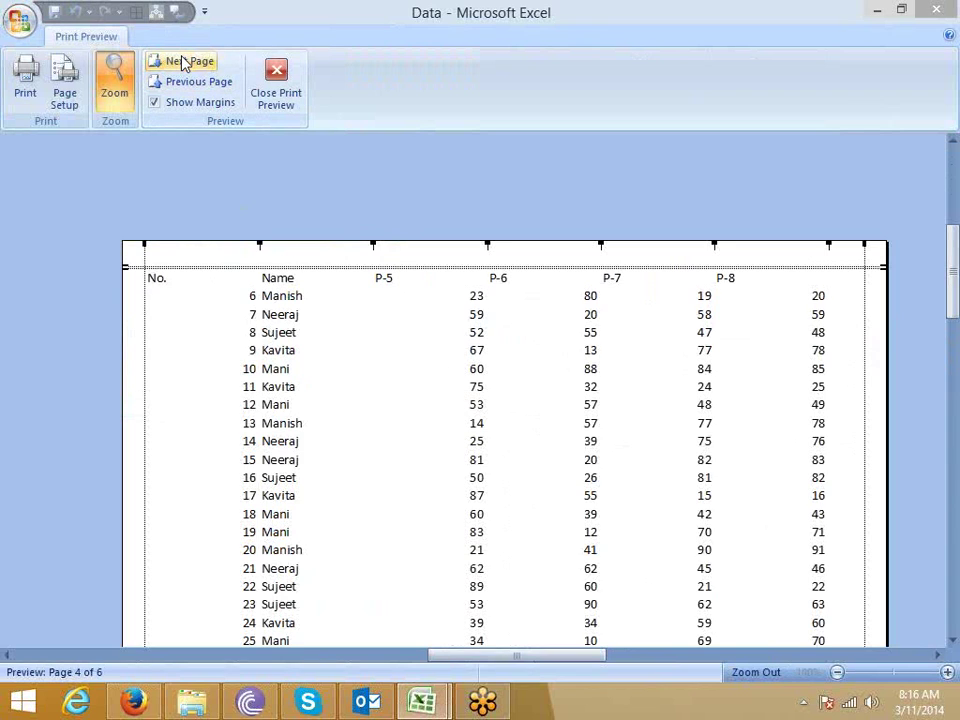
{"action": "left_click", "coordinate": [183, 63]}
{"action": "left_click", "coordinate": [184, 63]}
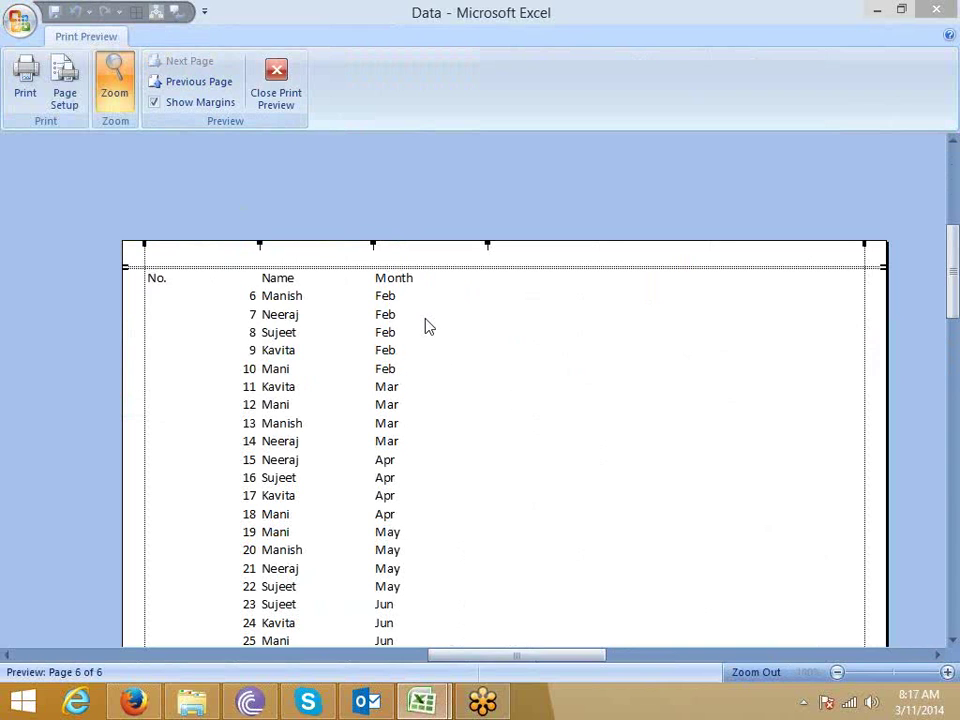
{"action": "left_click", "coordinate": [283, 103]}
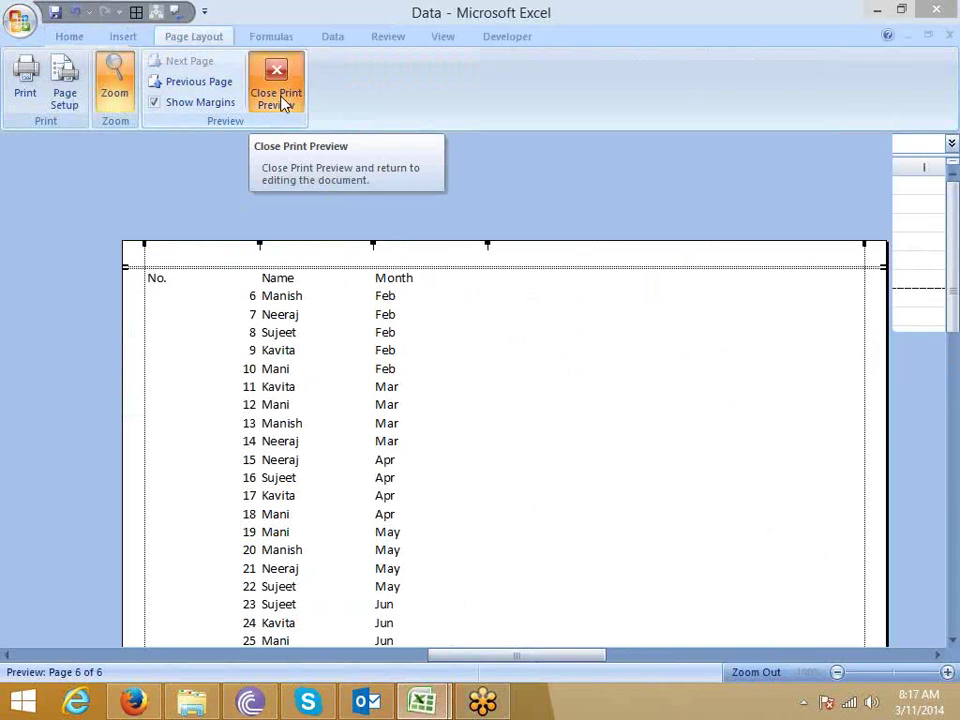
{"action": "scroll", "coordinate": [349, 220], "scroll_direction": "down", "scroll_amount": 1}
- Set Scale to Fit Width to 2 pages on Page Layout
{"action": "scroll", "coordinate": [349, 220], "scroll_direction": "up", "scroll_amount": 1}
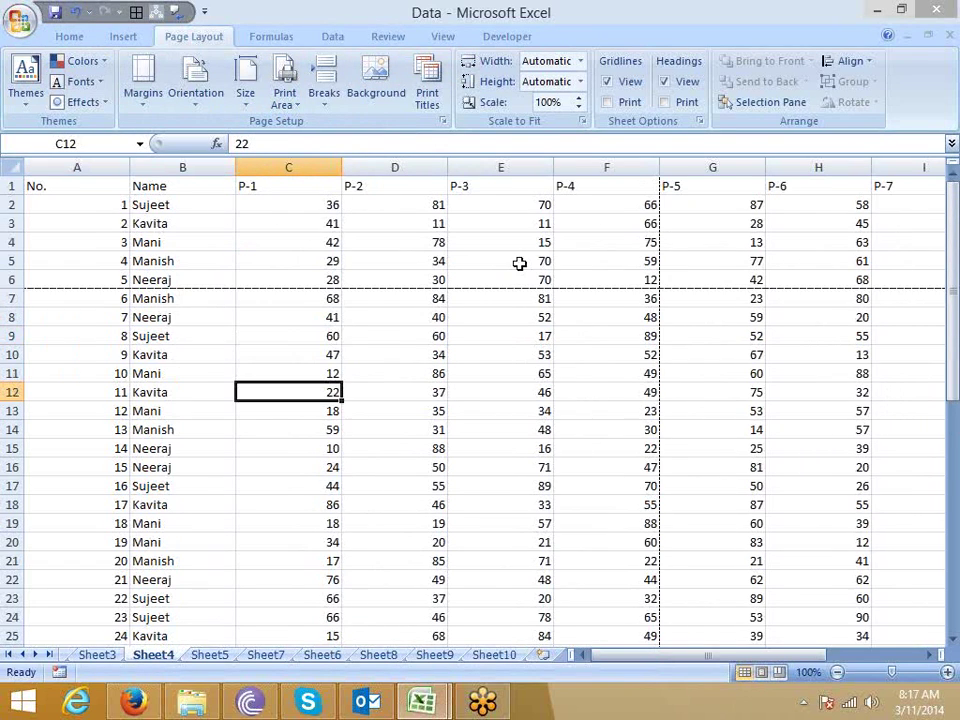
{"action": "left_click_drag", "start_coordinate": [722, 655], "coordinate": [781, 664]}
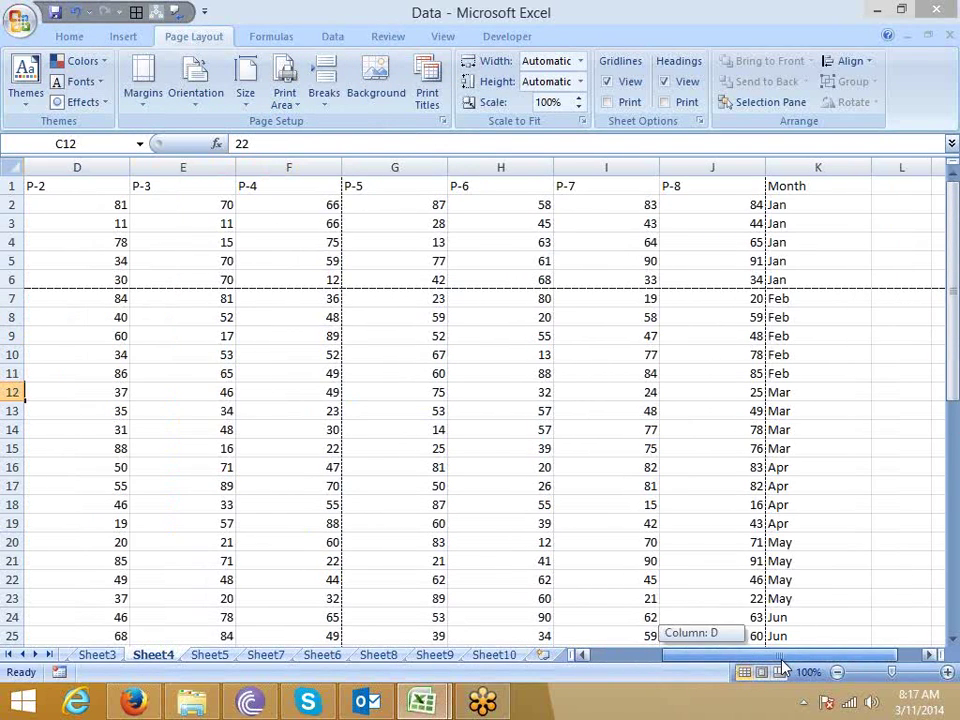
{"action": "left_click_drag", "start_coordinate": [783, 667], "coordinate": [677, 655]}
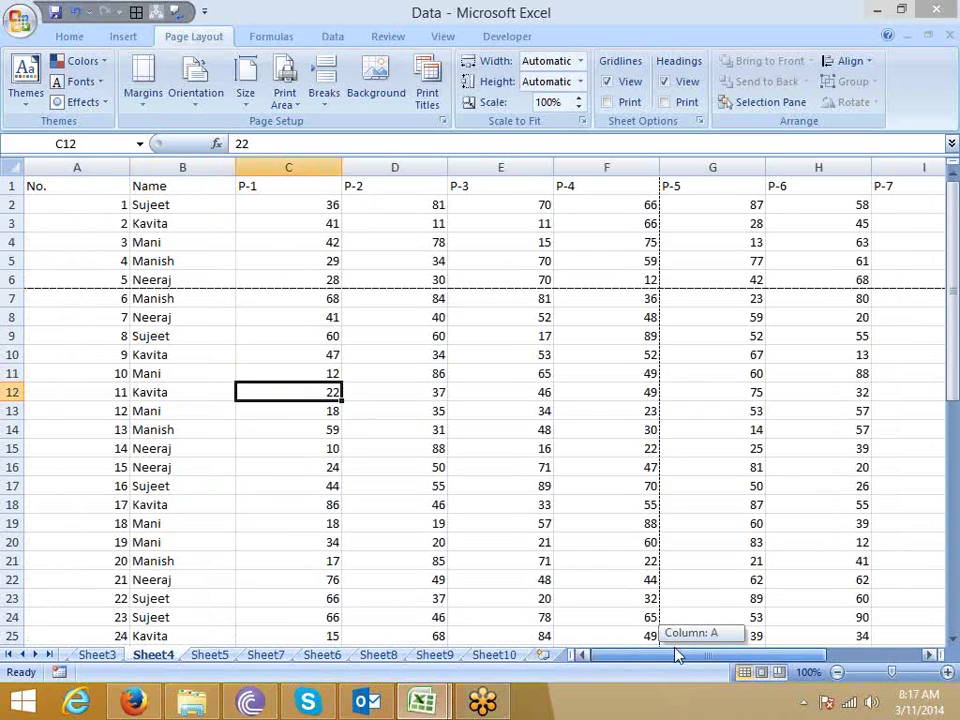
{"action": "left_click", "coordinate": [579, 62]}
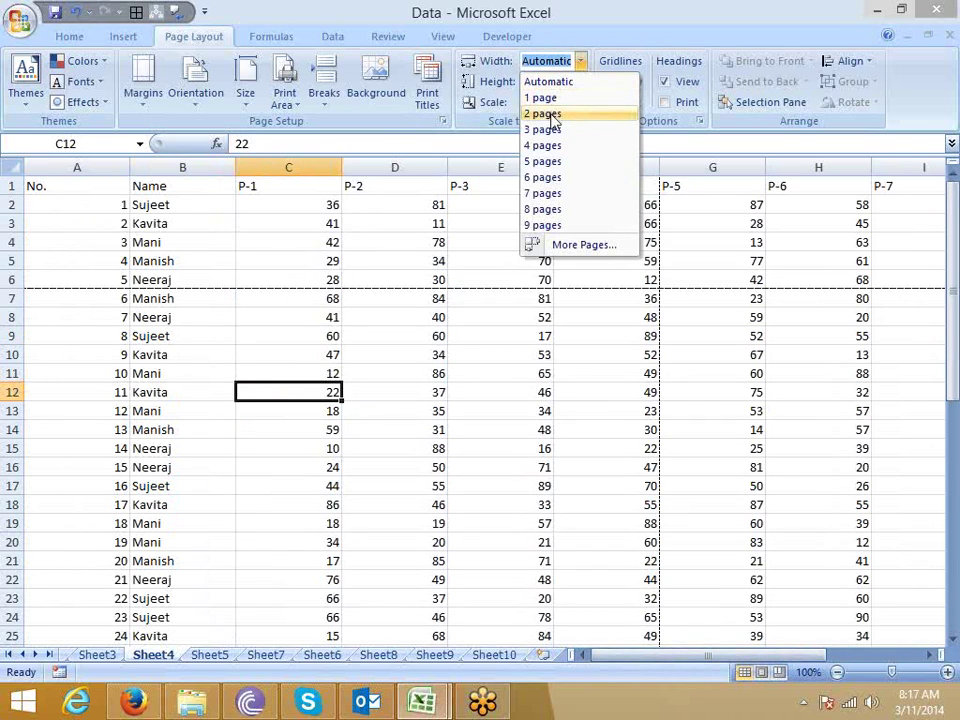
{"action": "left_click", "coordinate": [553, 117]}
- Preview the rescaled printout through page 3, then close the preview
{"action": "left_click", "coordinate": [30, 18]}
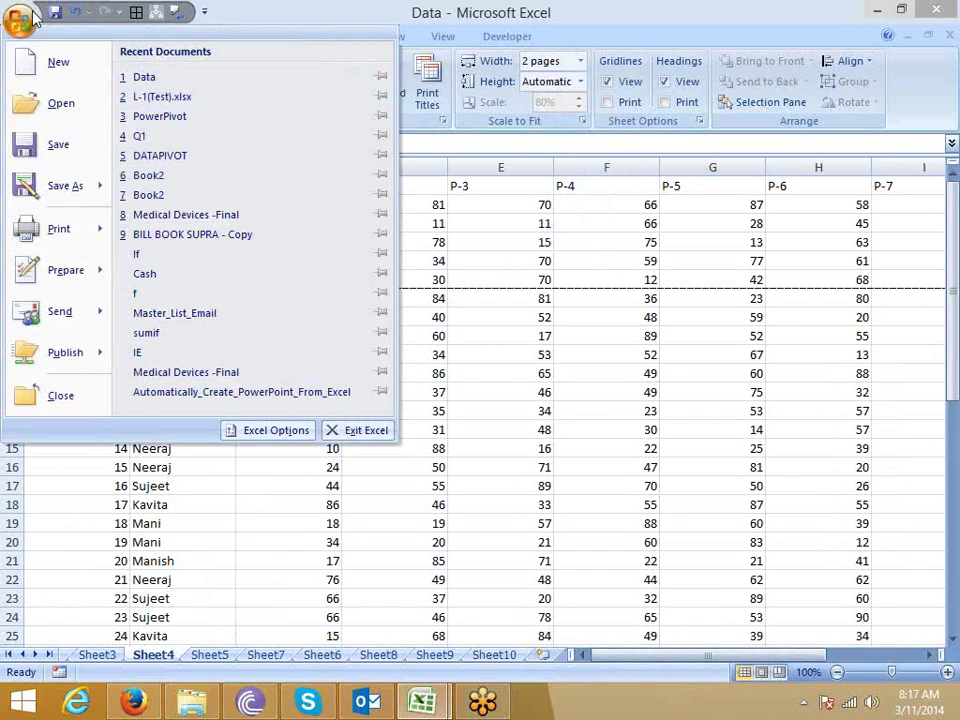
{"action": "mouse_move", "coordinate": [70, 230]}
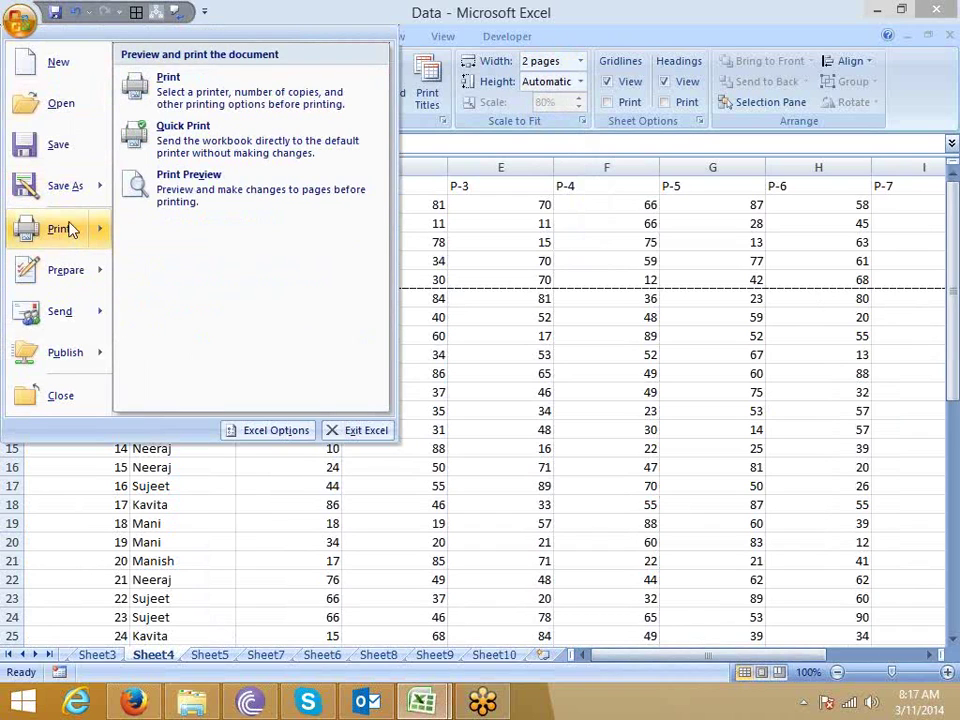
{"action": "left_click", "coordinate": [235, 215]}
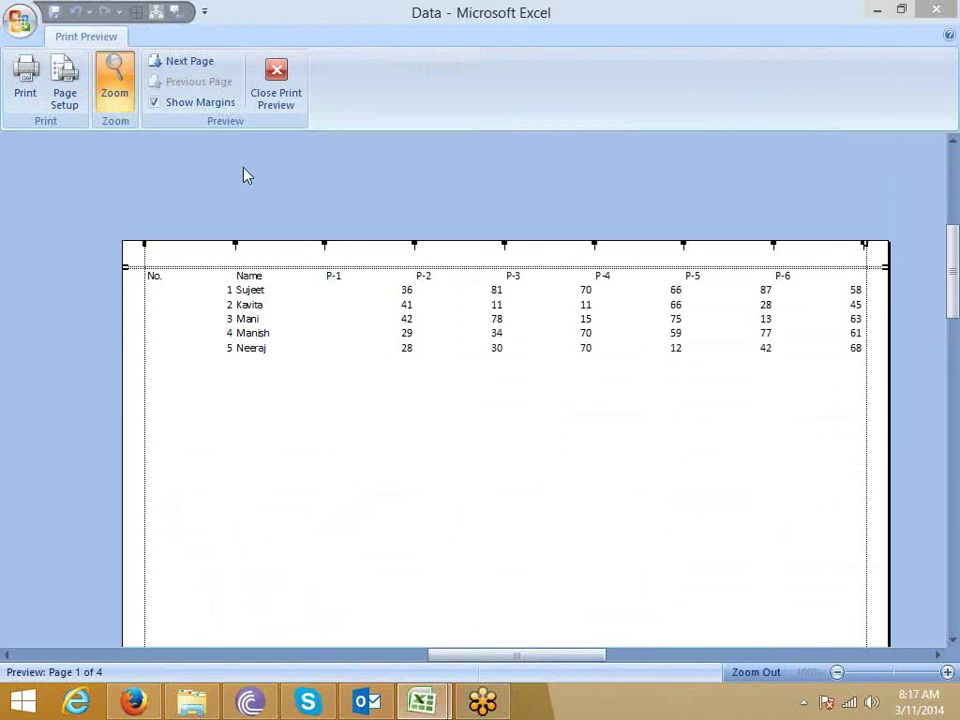
{"action": "left_click", "coordinate": [205, 63]}
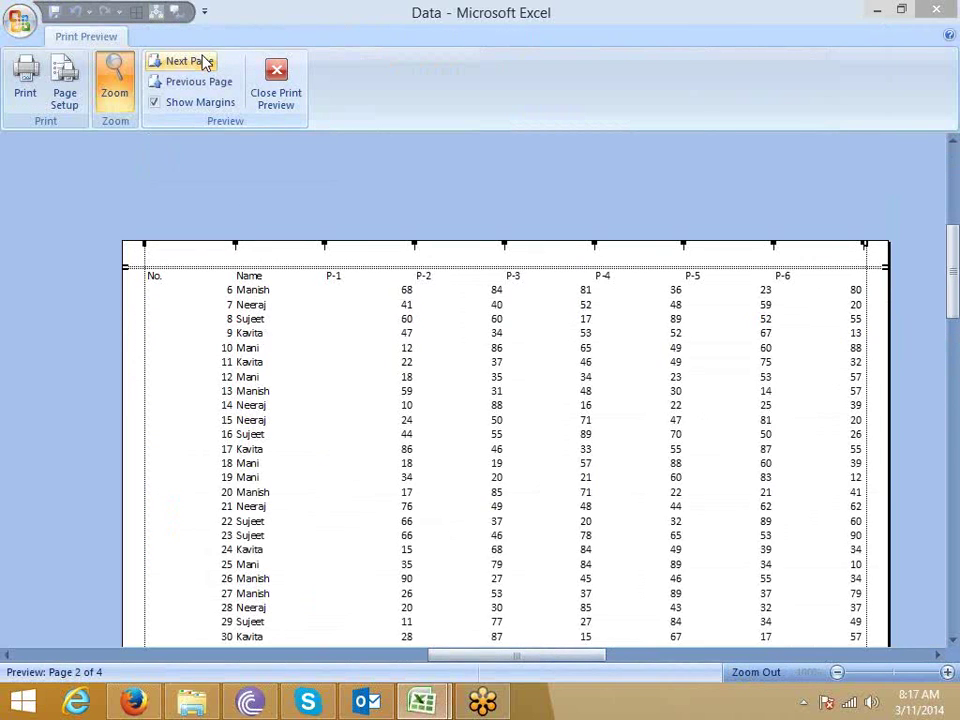
{"action": "left_click", "coordinate": [205, 63]}
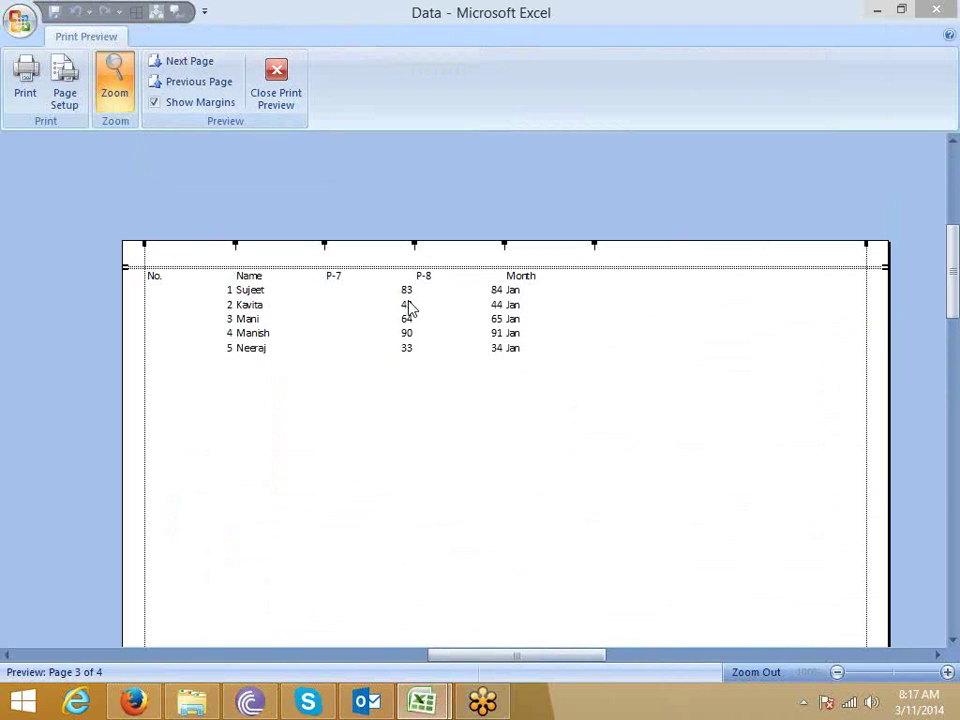
{"action": "left_click", "coordinate": [278, 108]}
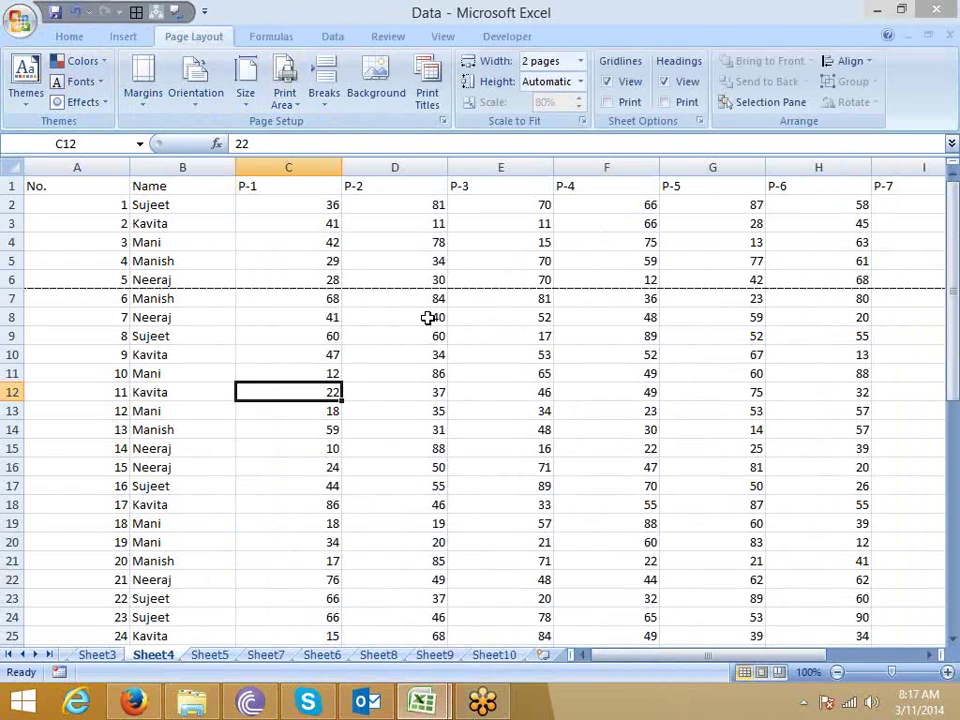
- In Page Setup's Sheet tab, set $B:$B to repeat at left and tick Gridlines
{"action": "left_click", "coordinate": [424, 98]}
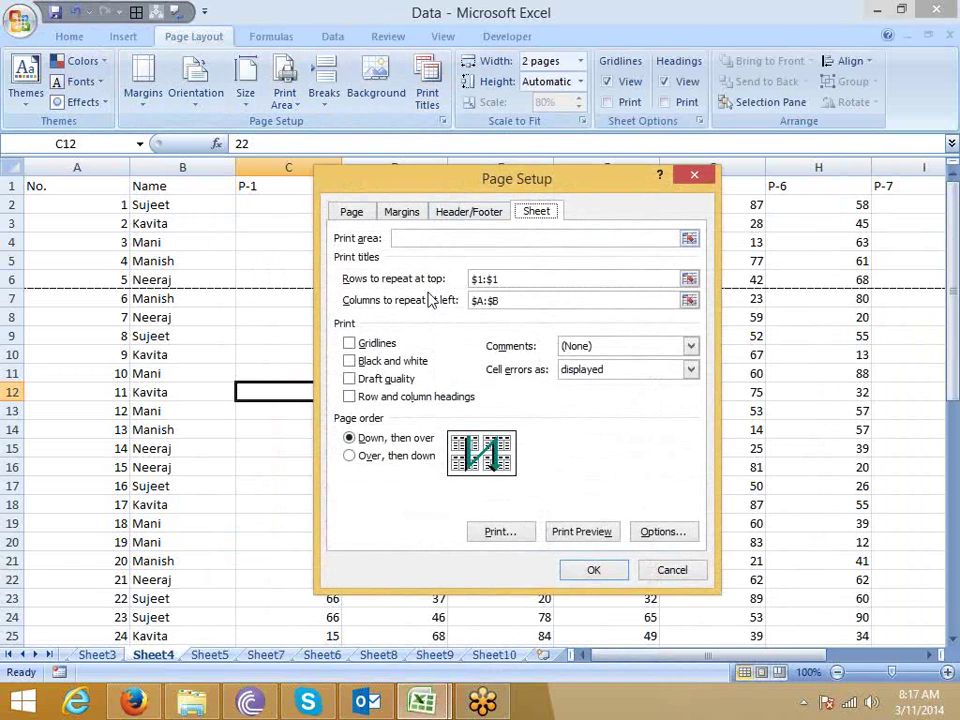
{"action": "left_click_drag", "start_coordinate": [444, 193], "coordinate": [419, 264]}
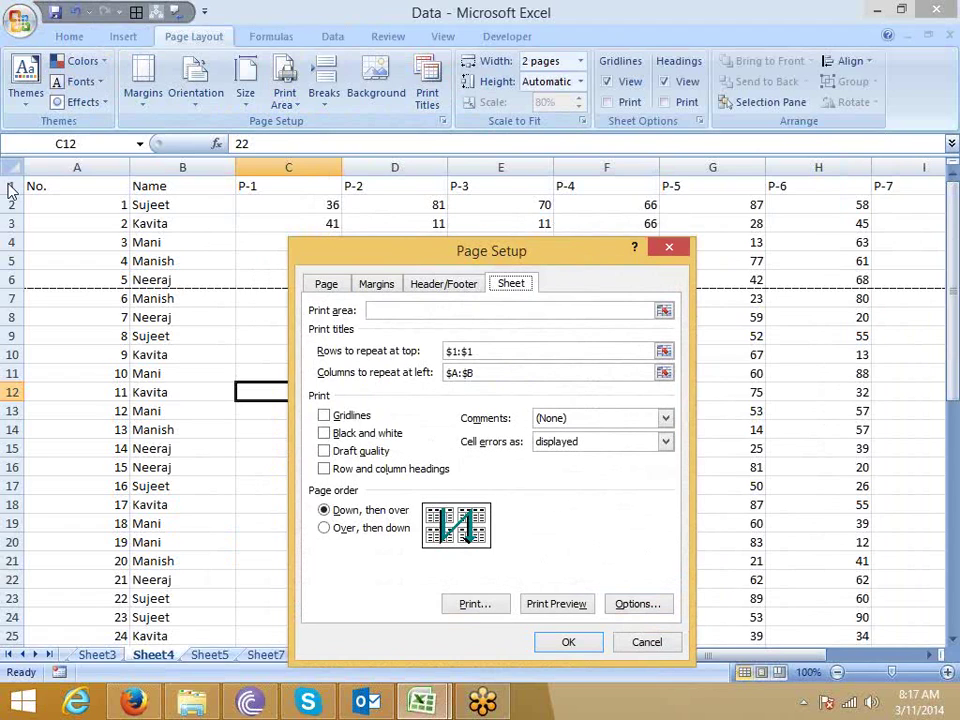
{"action": "left_click", "coordinate": [487, 373]}
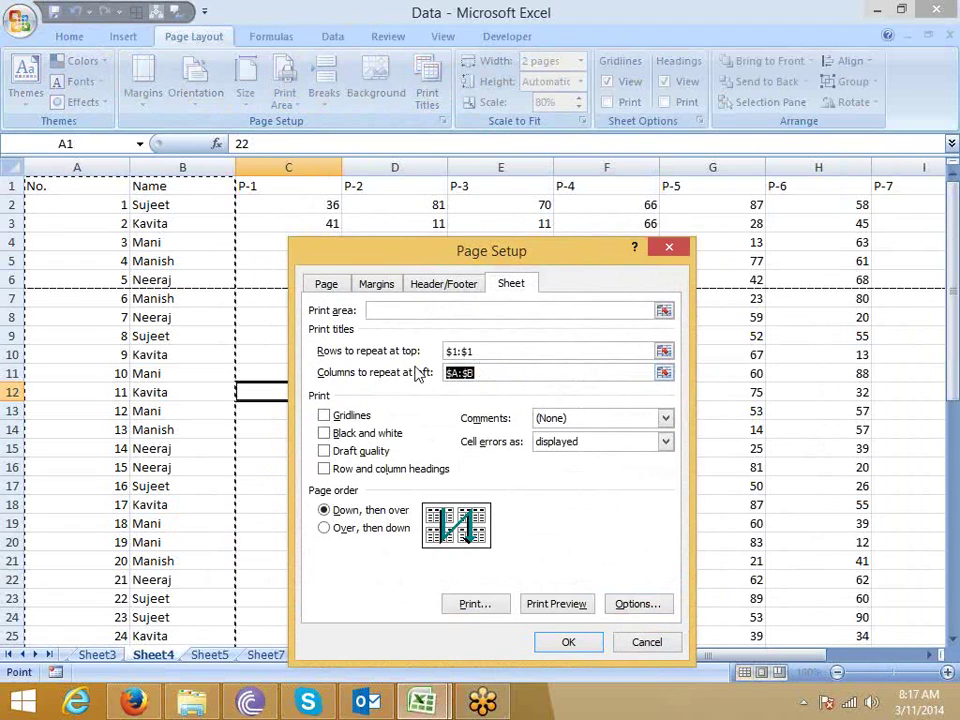
{"action": "left_click", "coordinate": [166, 167]}
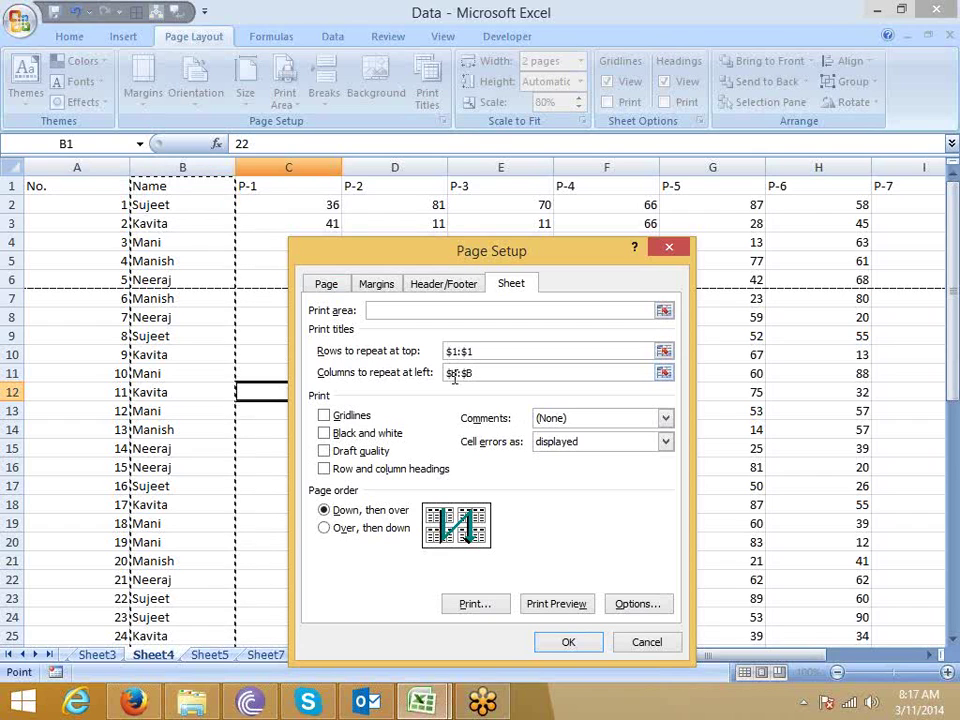
{"action": "left_click_drag", "start_coordinate": [435, 257], "coordinate": [445, 216]}
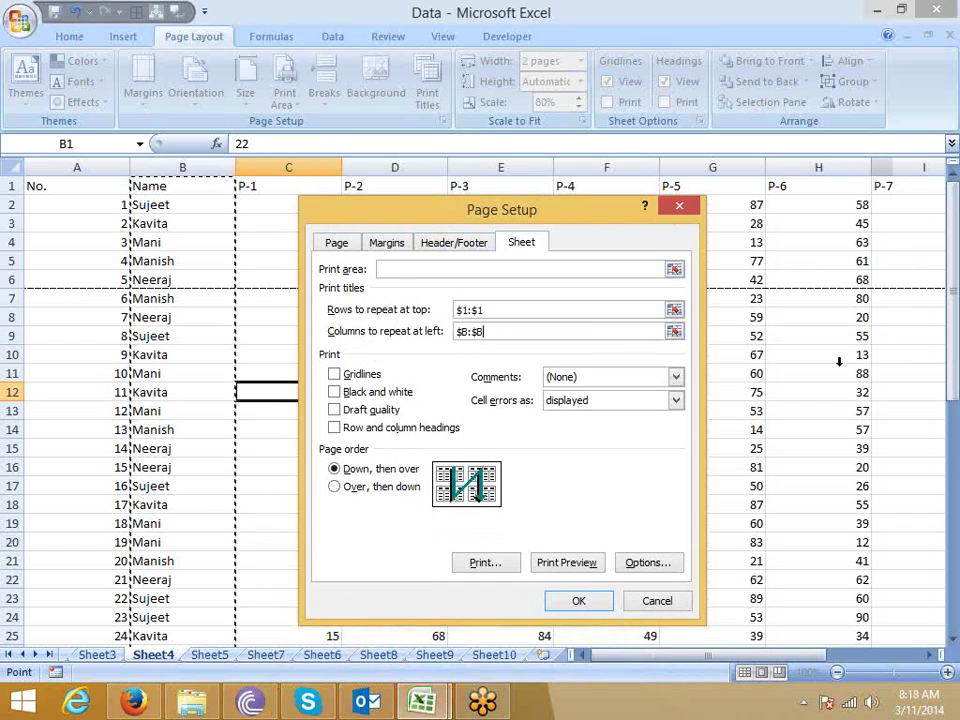
{"action": "left_click", "coordinate": [368, 377]}
{"action": "left_click", "coordinate": [560, 600]}
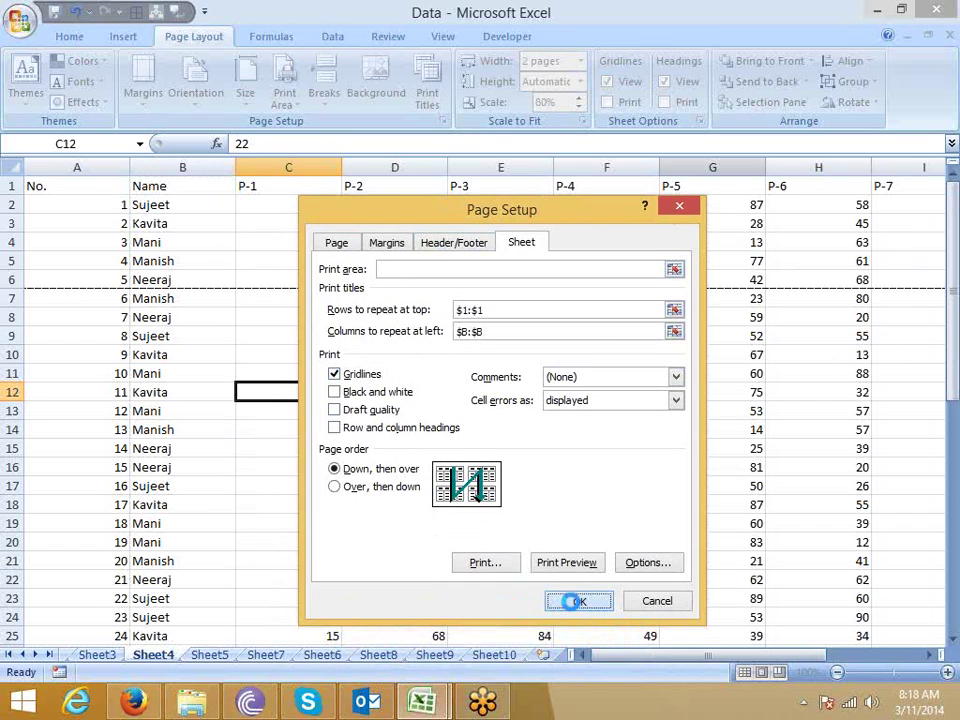
- Preview the printout with gridlines, then close the preview
{"action": "left_click", "coordinate": [20, 18]}
{"action": "mouse_move", "coordinate": [75, 185]}
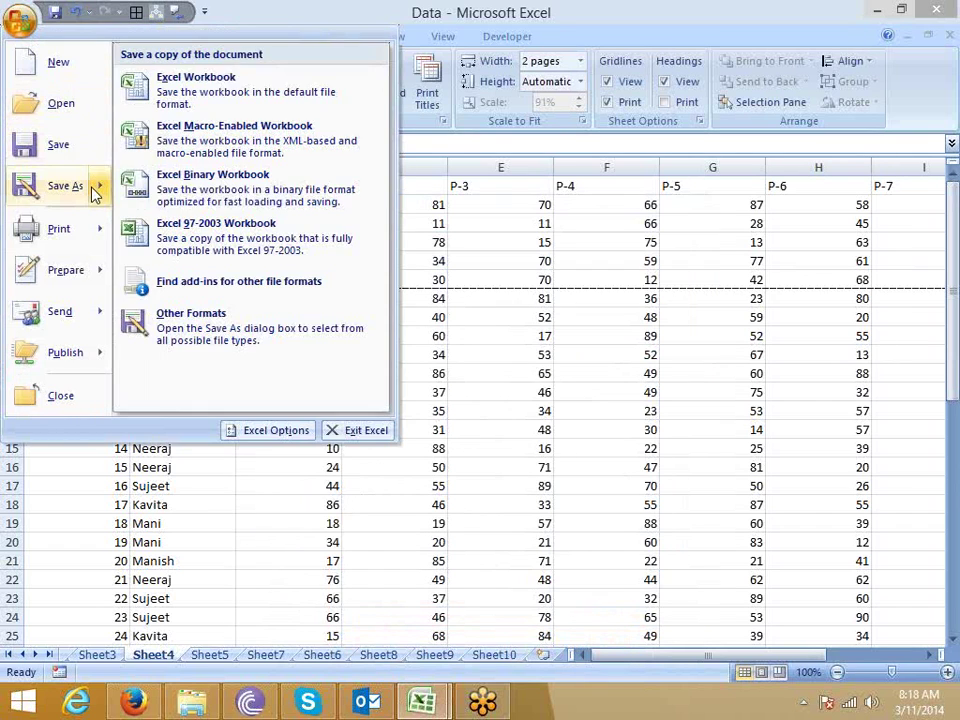
{"action": "mouse_move", "coordinate": [60, 229]}
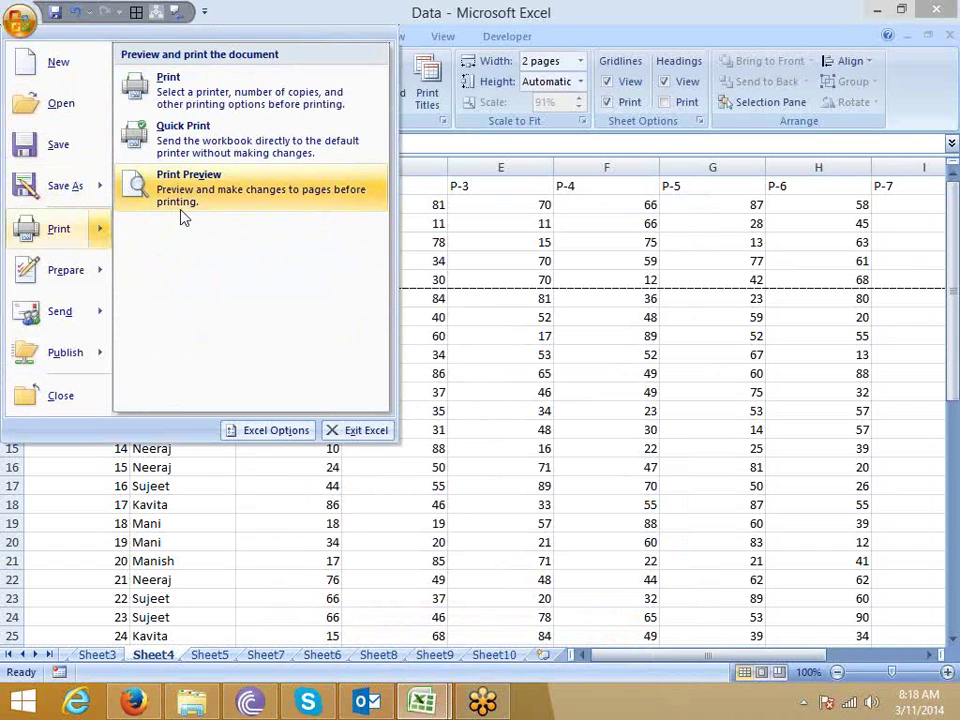
{"action": "left_click", "coordinate": [183, 190]}
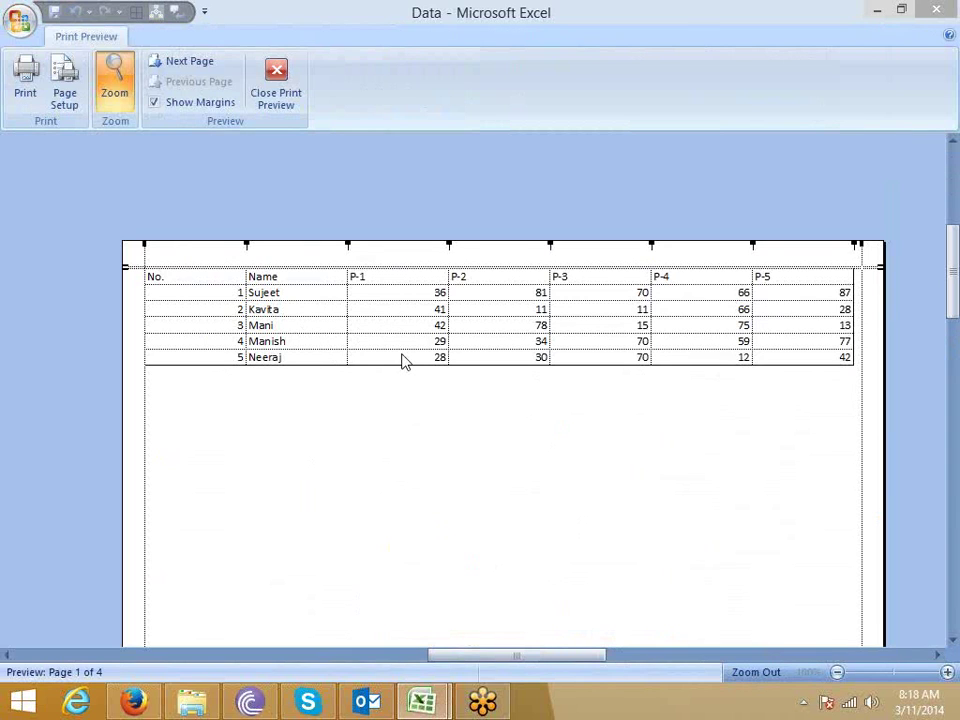
{"action": "left_click", "coordinate": [278, 100]}
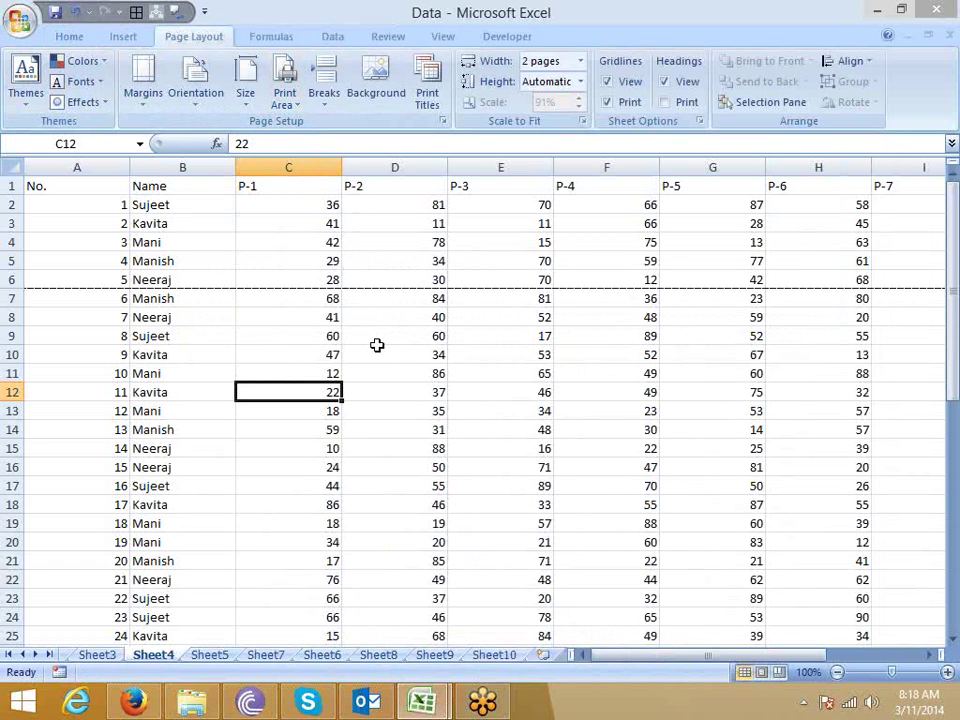
- Remove the page break between rows 6 and 7 via Breaks > Remove Page Break
{"action": "left_click", "coordinate": [55, 281]}
{"action": "left_click", "coordinate": [324, 95]}
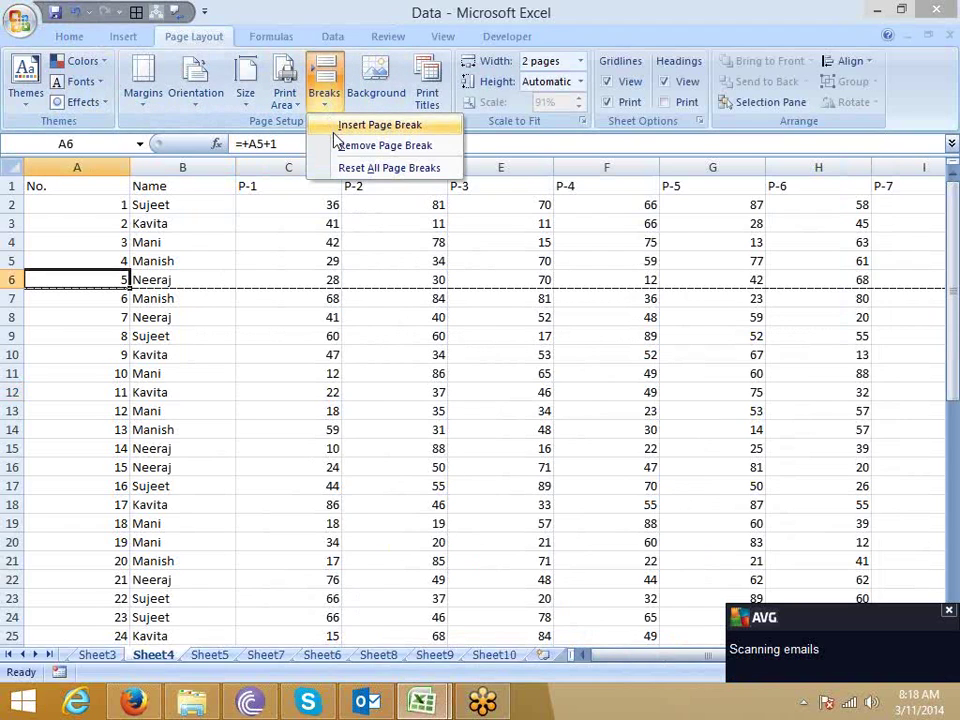
{"action": "left_click", "coordinate": [340, 146]}
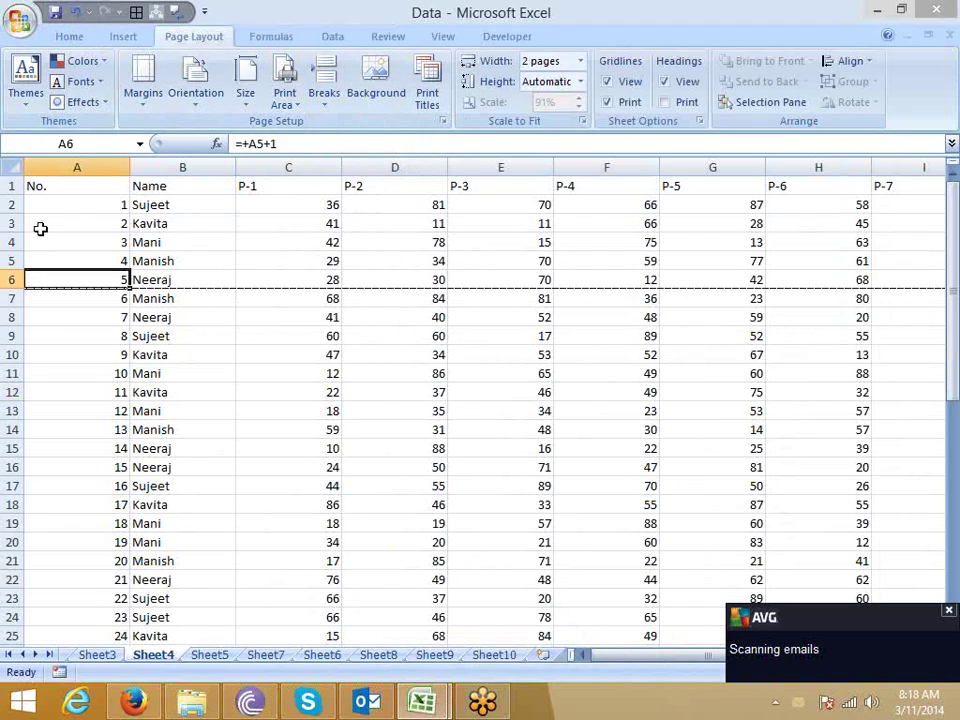
{"action": "left_click", "coordinate": [12, 298]}
{"action": "left_click", "coordinate": [326, 100]}
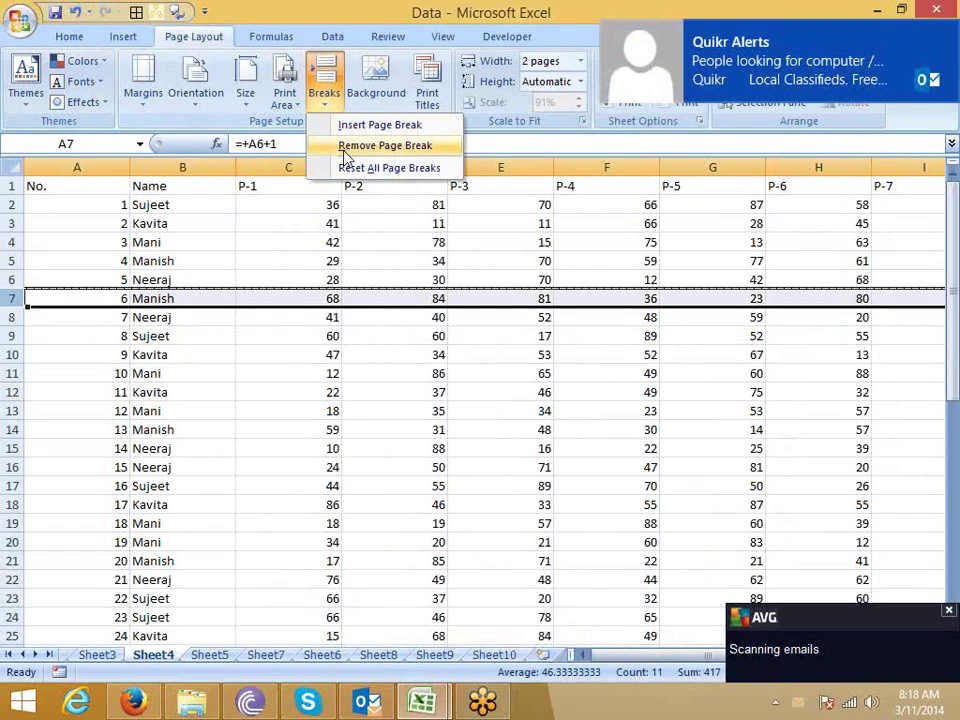
{"action": "left_click", "coordinate": [355, 147]}
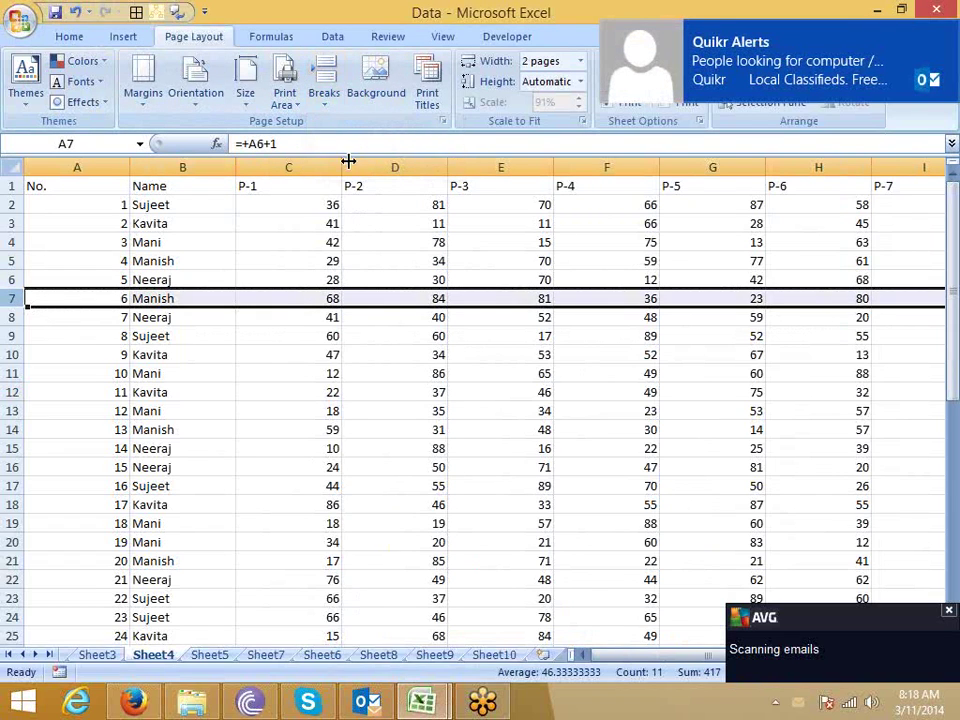
- Select the entire sheet and AutoFit every column to its contents
{"action": "left_click", "coordinate": [296, 267]}
{"action": "left_click", "coordinate": [22, 169]}
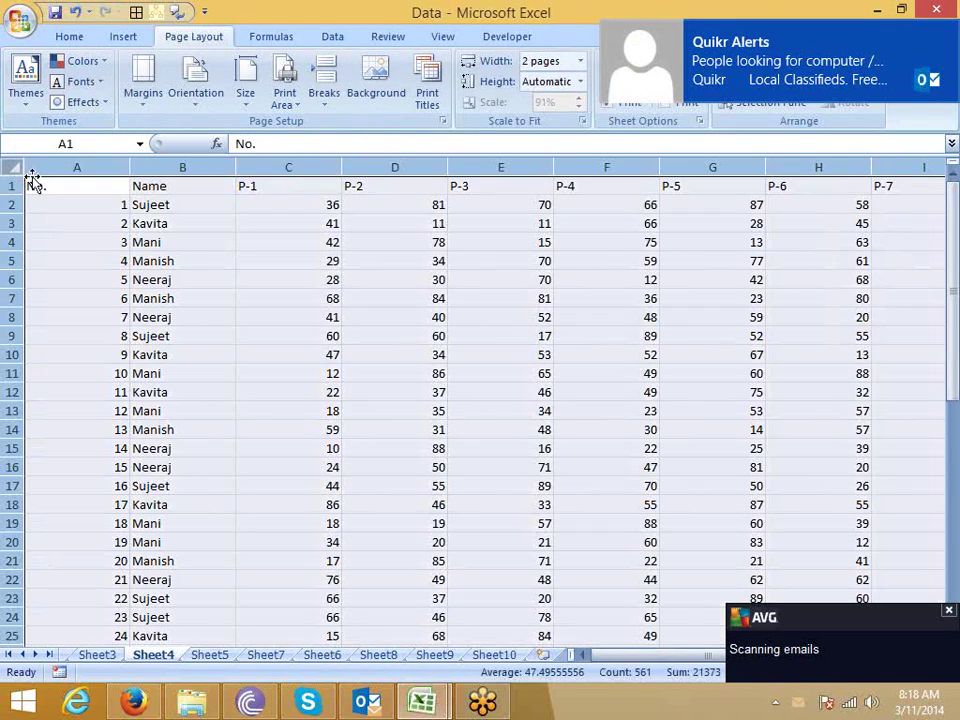
{"action": "double_click", "coordinate": [342, 167]}
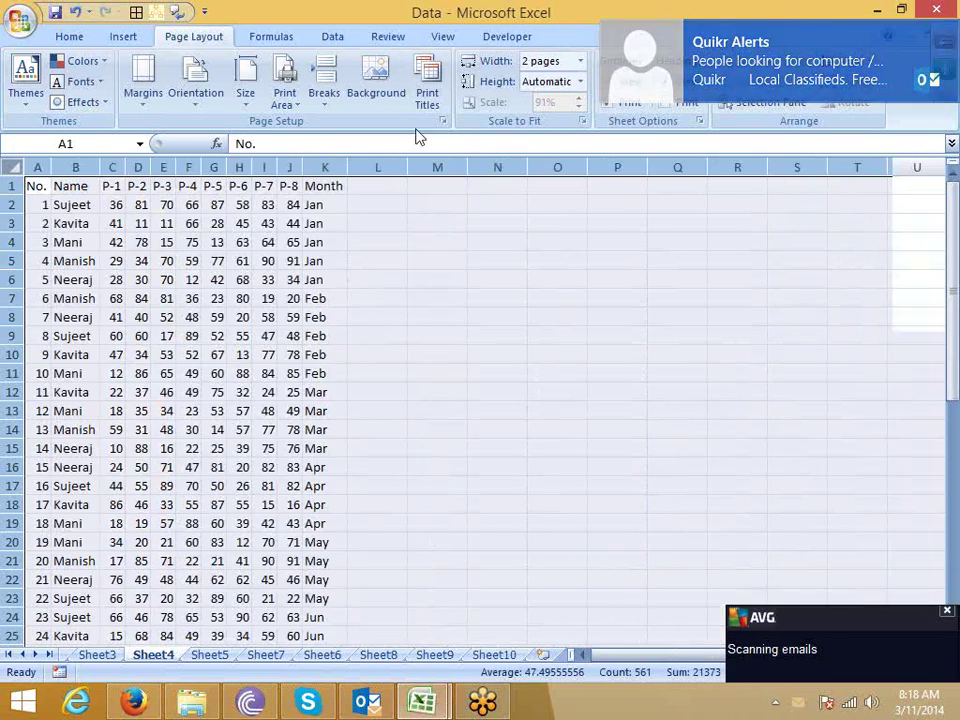
- Open Page Setup and cancel it without changes
{"action": "left_click", "coordinate": [428, 100]}
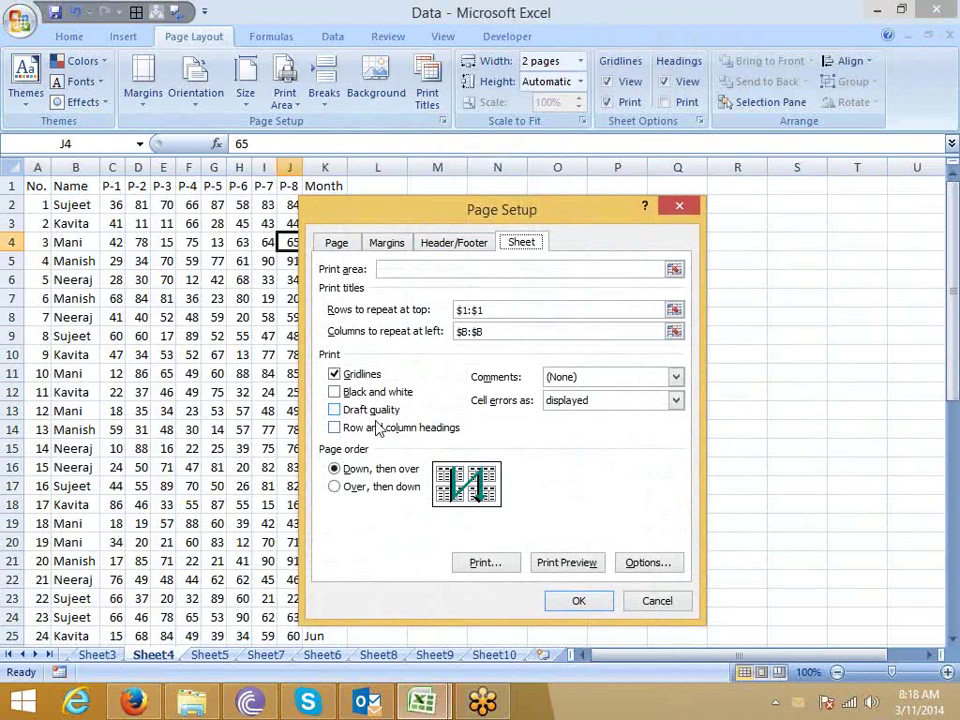
{"action": "left_click", "coordinate": [650, 600]}
{"action": "left_click", "coordinate": [473, 297]}
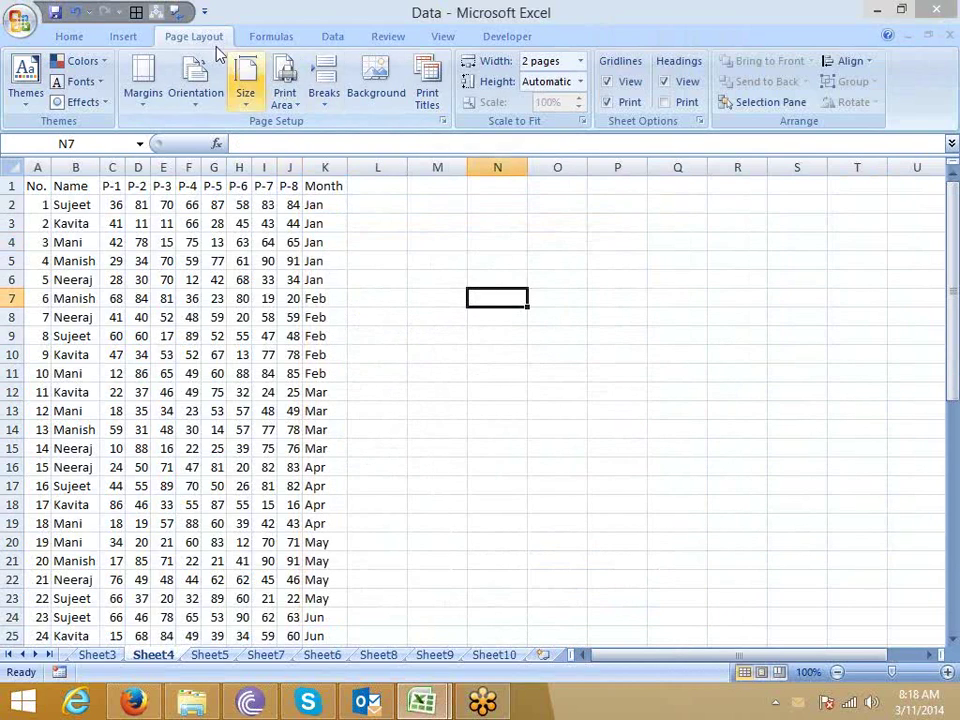
- Insert the Excel School logo picture from file and place it right of the table
{"action": "left_click", "coordinate": [78, 37]}
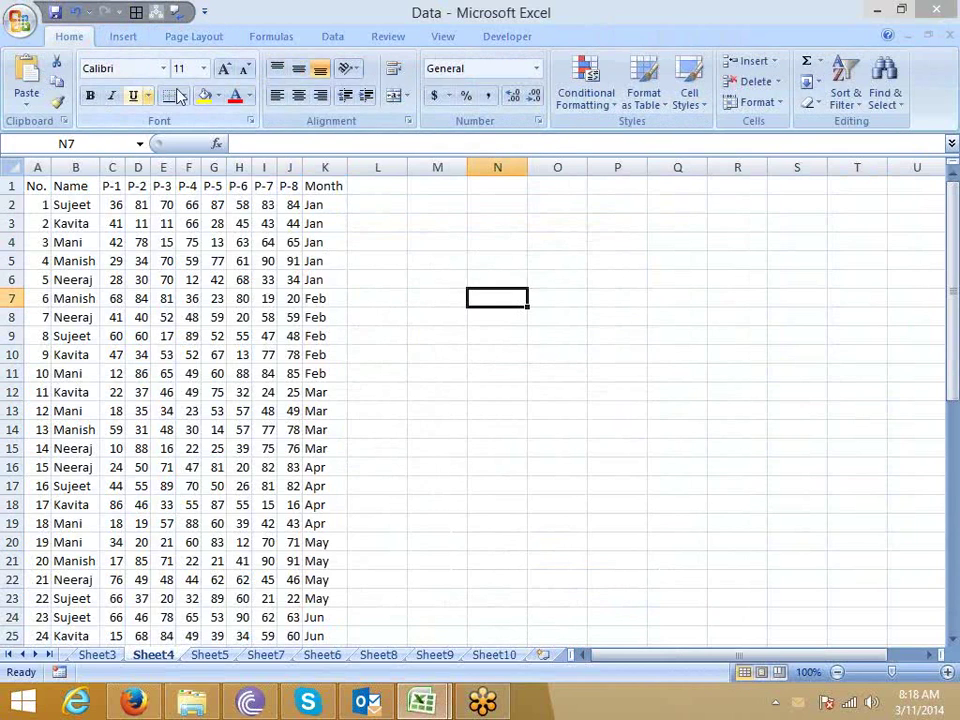
{"action": "left_click", "coordinate": [123, 37]}
{"action": "left_click", "coordinate": [122, 92]}
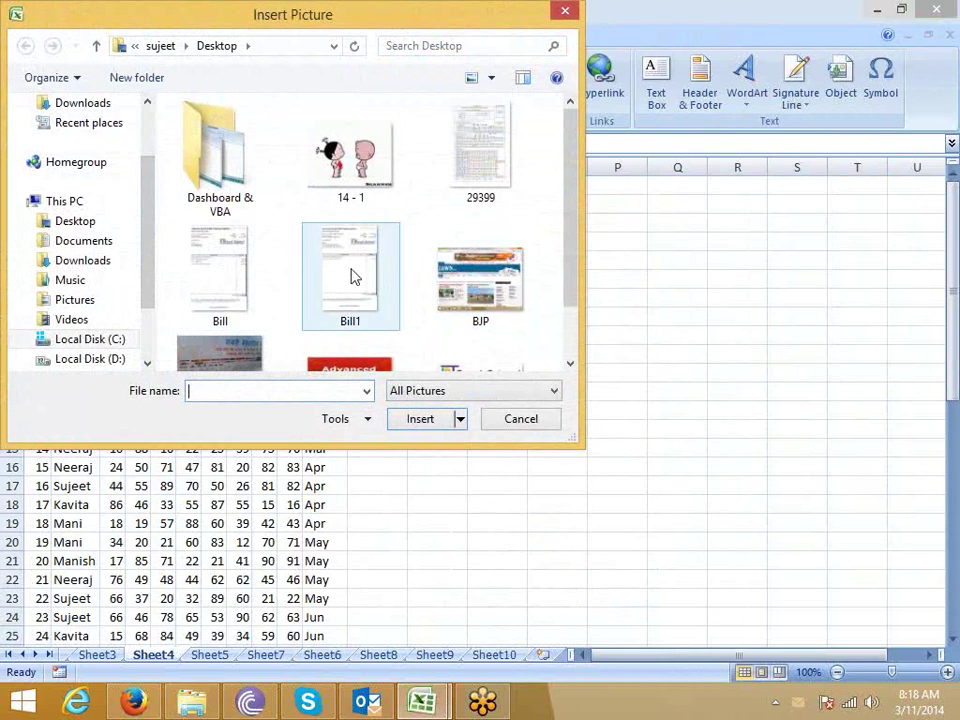
{"action": "left_click", "coordinate": [354, 368]}
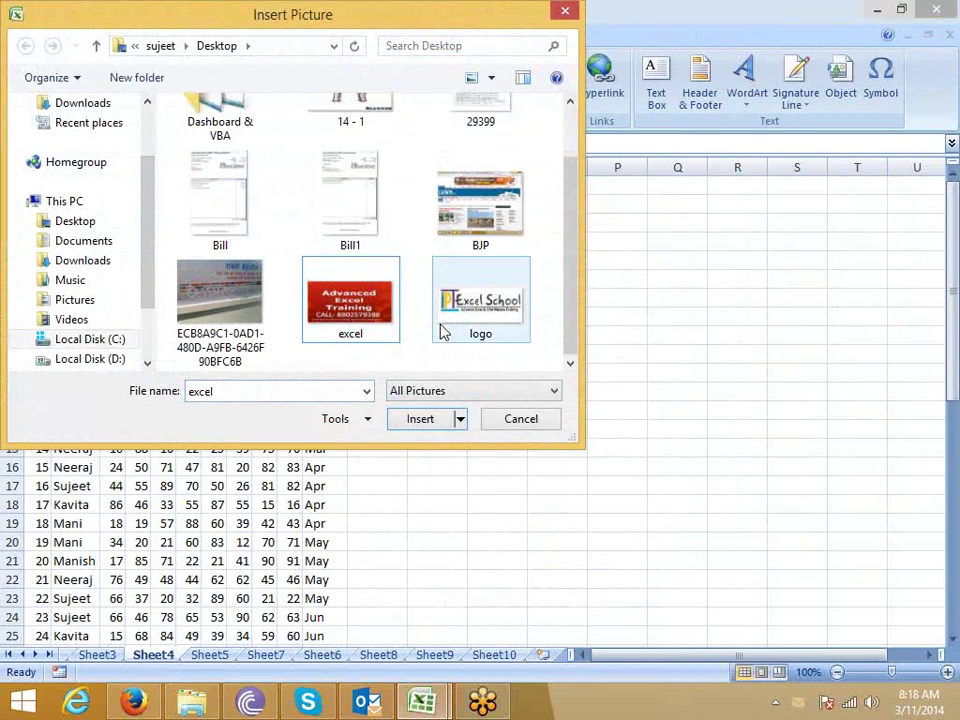
{"action": "double_click", "coordinate": [432, 310]}
{"action": "mouse_move", "coordinate": [563, 318]}
{"action": "left_mouse_down"}
{"action": "mouse_move", "coordinate": [490, 316]}
{"action": "mouse_move", "coordinate": [454, 293]}
{"action": "left_mouse_up"}
{"action": "left_click", "coordinate": [455, 411]}
- Turn on Draft quality printing in Page Setup
{"action": "left_click", "coordinate": [25, 20]}
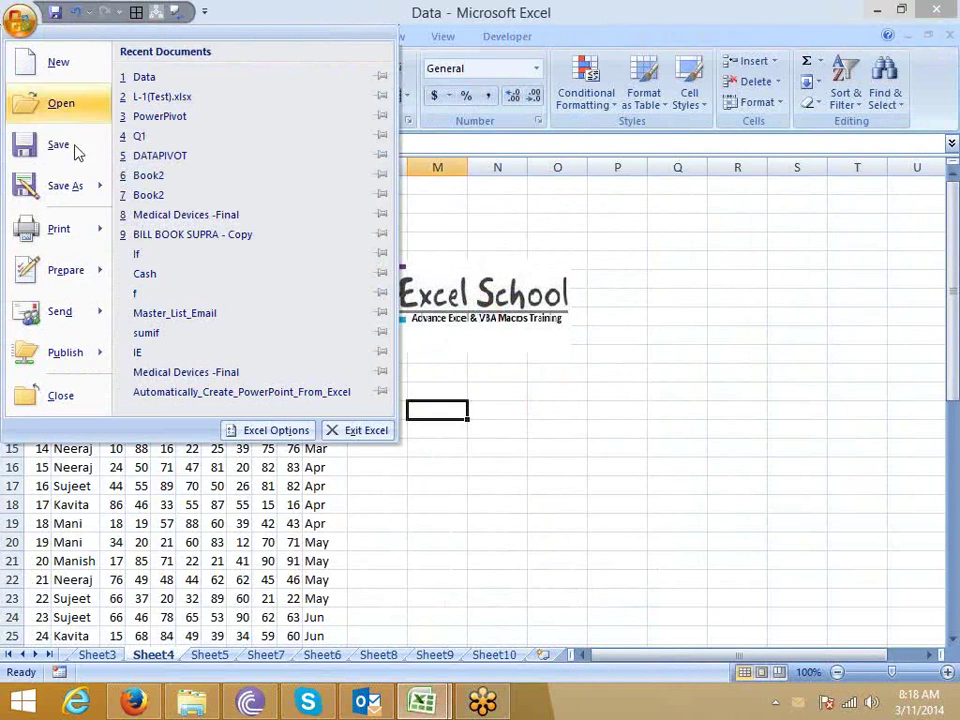
{"action": "mouse_move", "coordinate": [75, 265]}
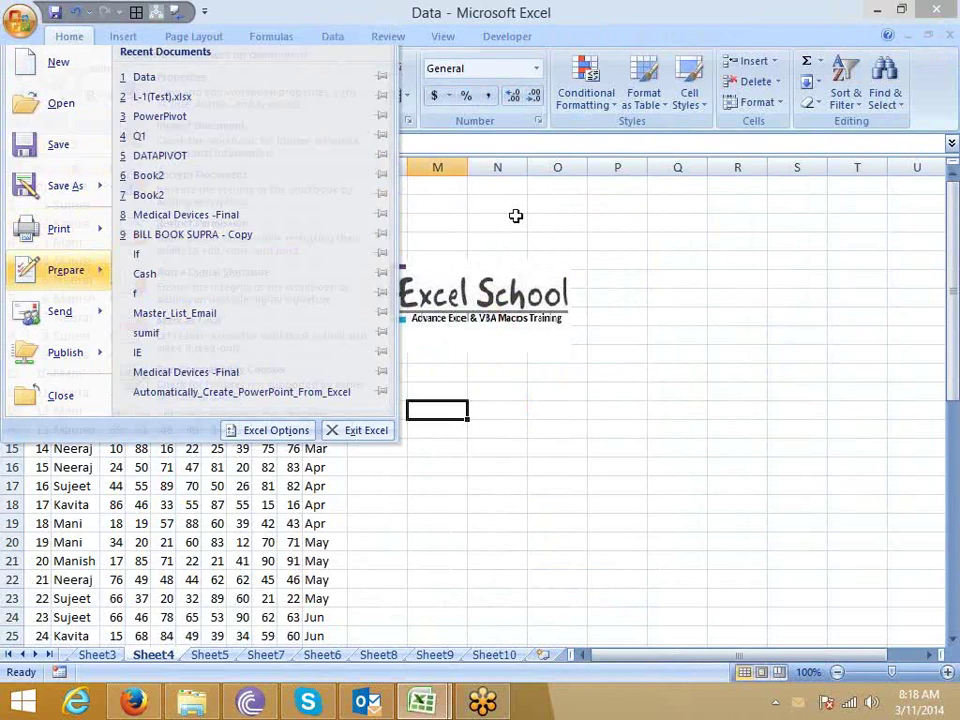
{"action": "left_click", "coordinate": [514, 214]}
{"action": "left_click", "coordinate": [123, 36]}
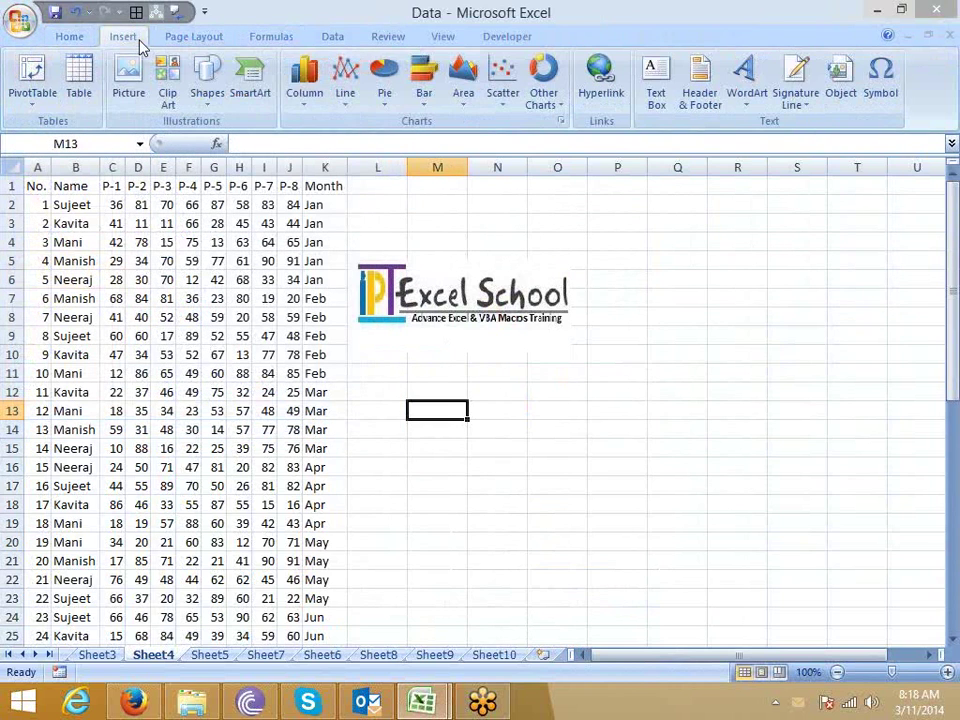
{"action": "left_click", "coordinate": [194, 37]}
{"action": "left_click", "coordinate": [428, 85]}
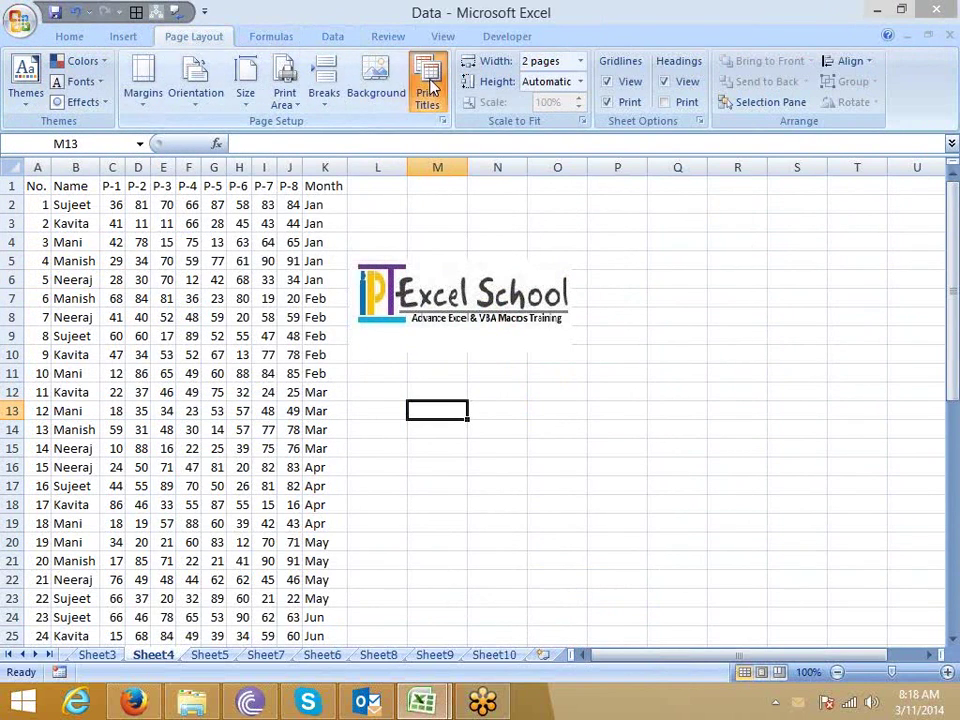
{"action": "left_click", "coordinate": [392, 412]}
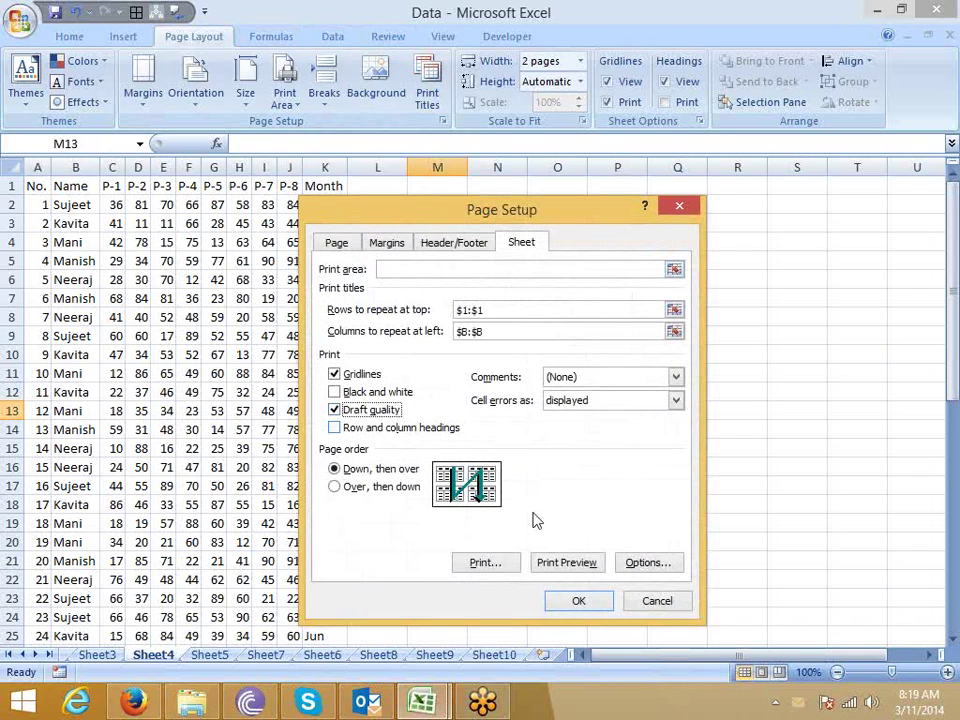
{"action": "left_click", "coordinate": [592, 601]}
- Preview the printout, now fitting on a single page, then close the preview
{"action": "left_click", "coordinate": [445, 445]}
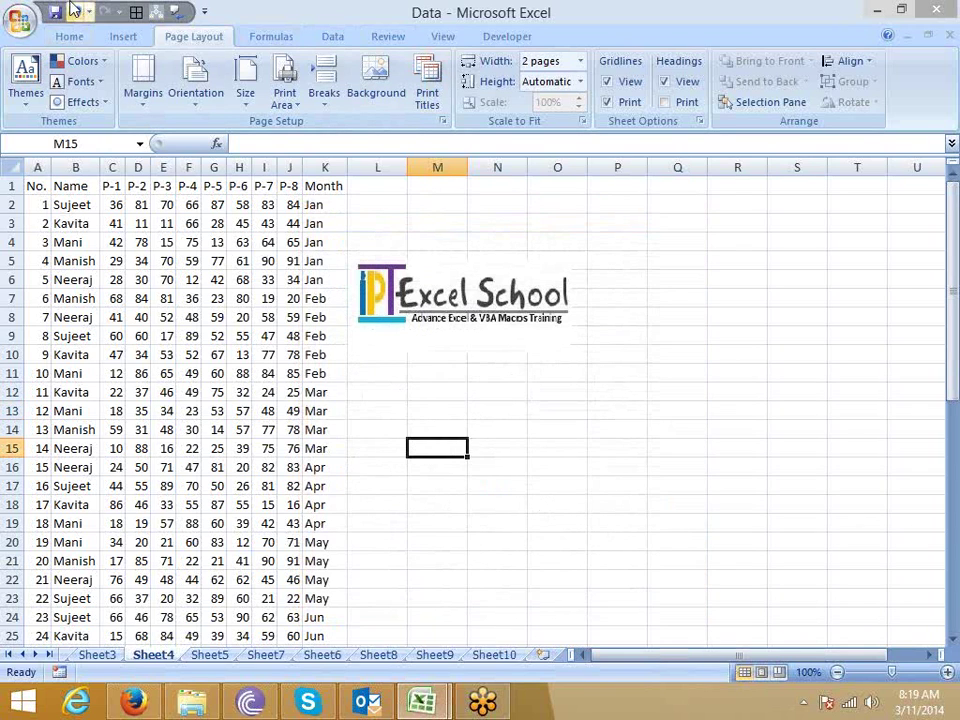
{"action": "left_click", "coordinate": [20, 20]}
{"action": "mouse_move", "coordinate": [125, 226]}
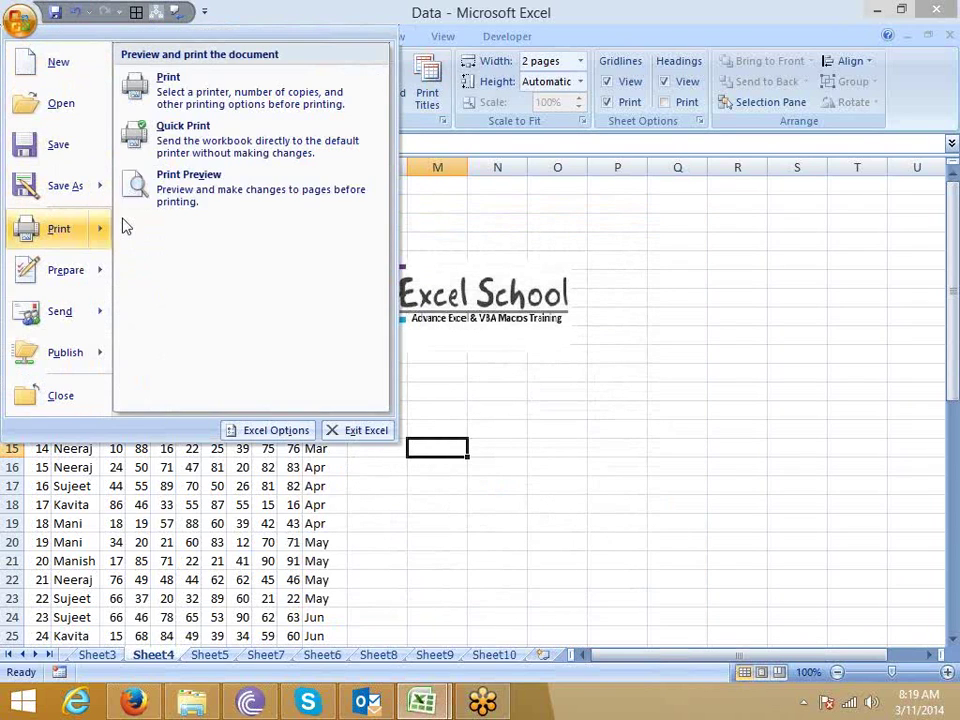
{"action": "left_click", "coordinate": [172, 196]}
{"action": "scroll", "coordinate": [297, 296], "scroll_direction": "down", "scroll_amount": 3}
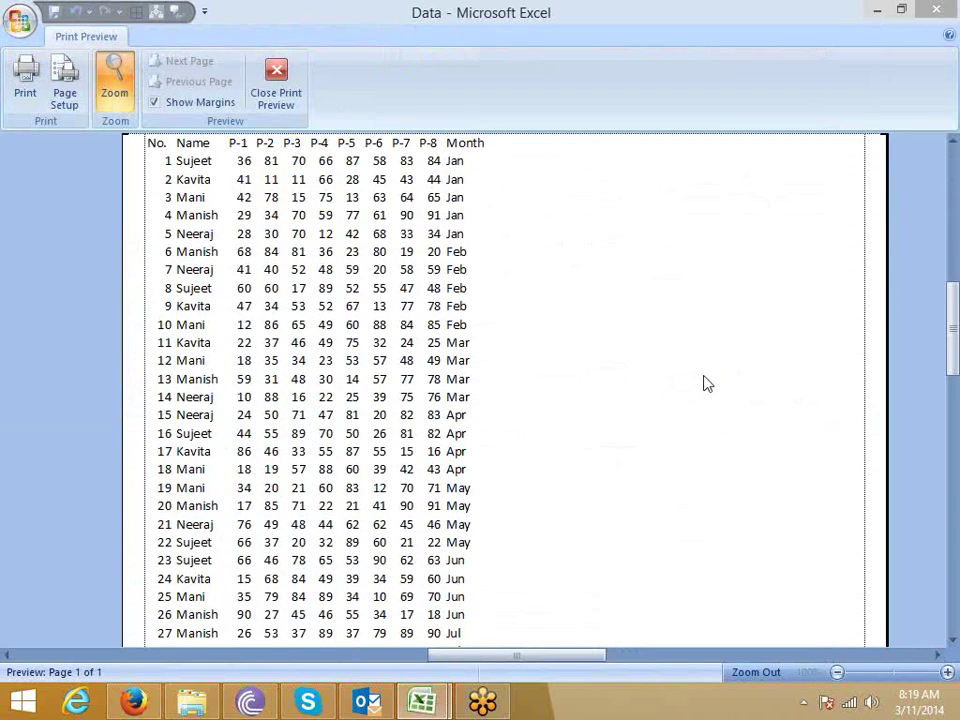
{"action": "left_click", "coordinate": [278, 96]}
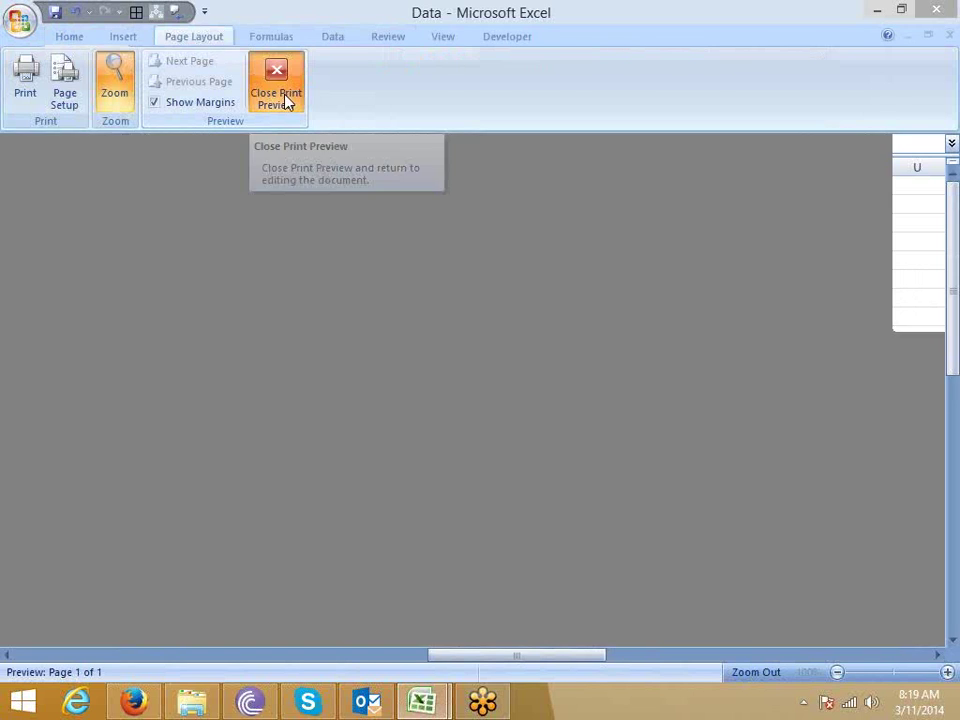
- Turn Draft quality back off and open the Scale to Fit Width choices
{"action": "left_click", "coordinate": [426, 96]}
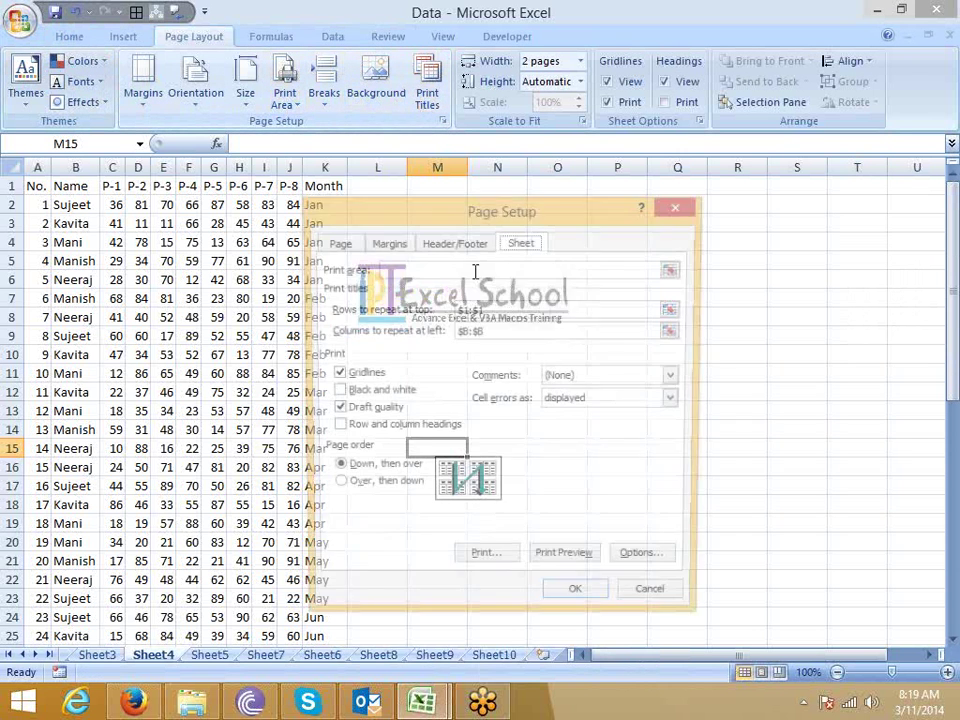
{"action": "left_click", "coordinate": [379, 413]}
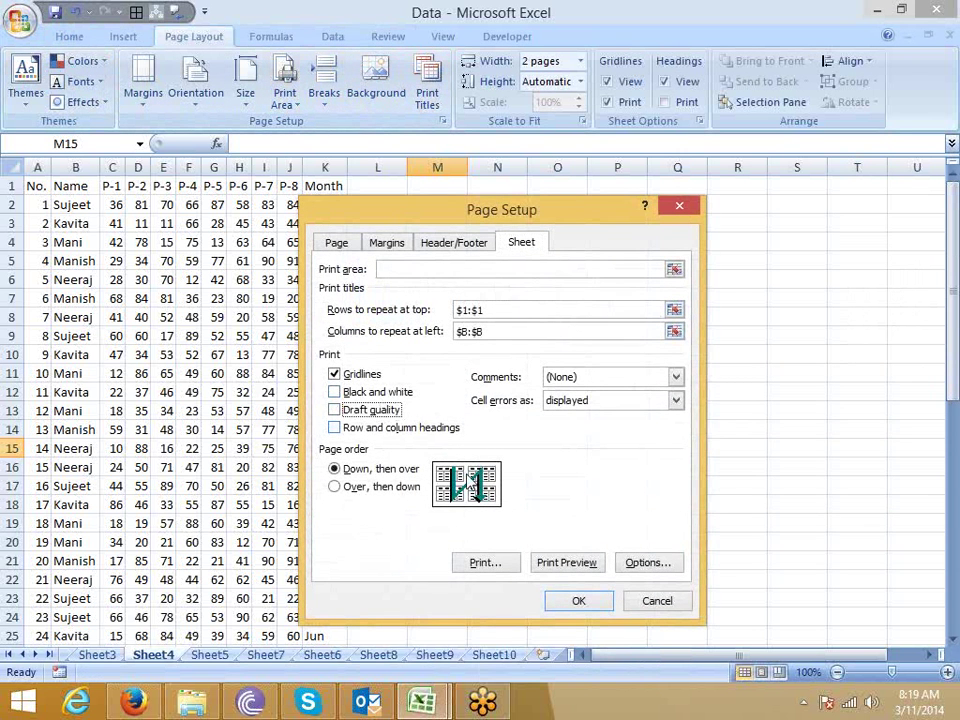
{"action": "left_click", "coordinate": [579, 600]}
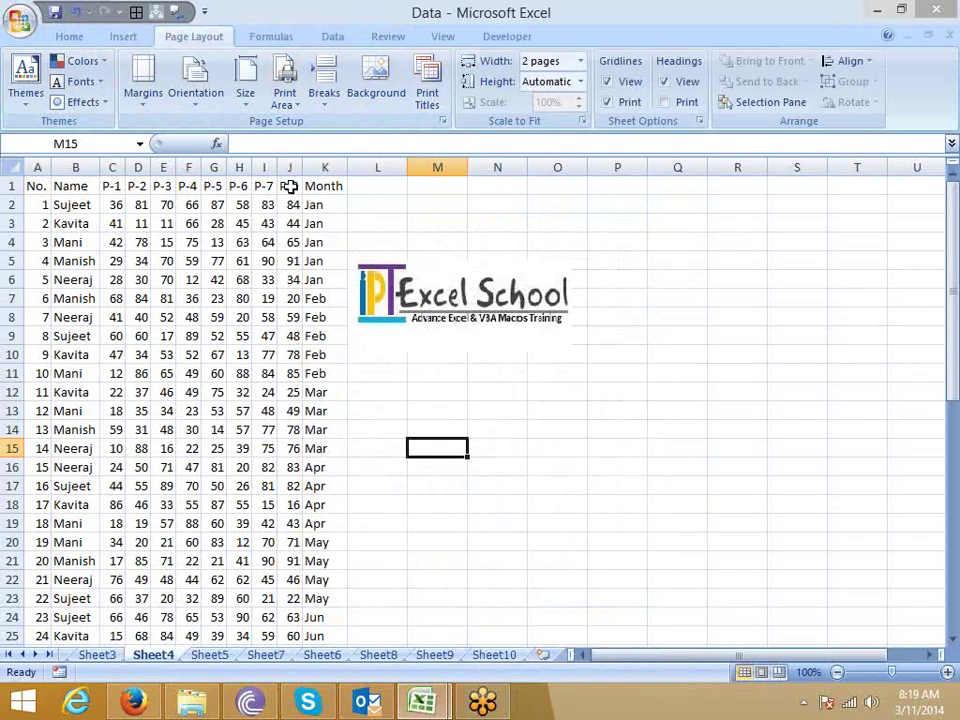
{"action": "left_click", "coordinate": [579, 62]}
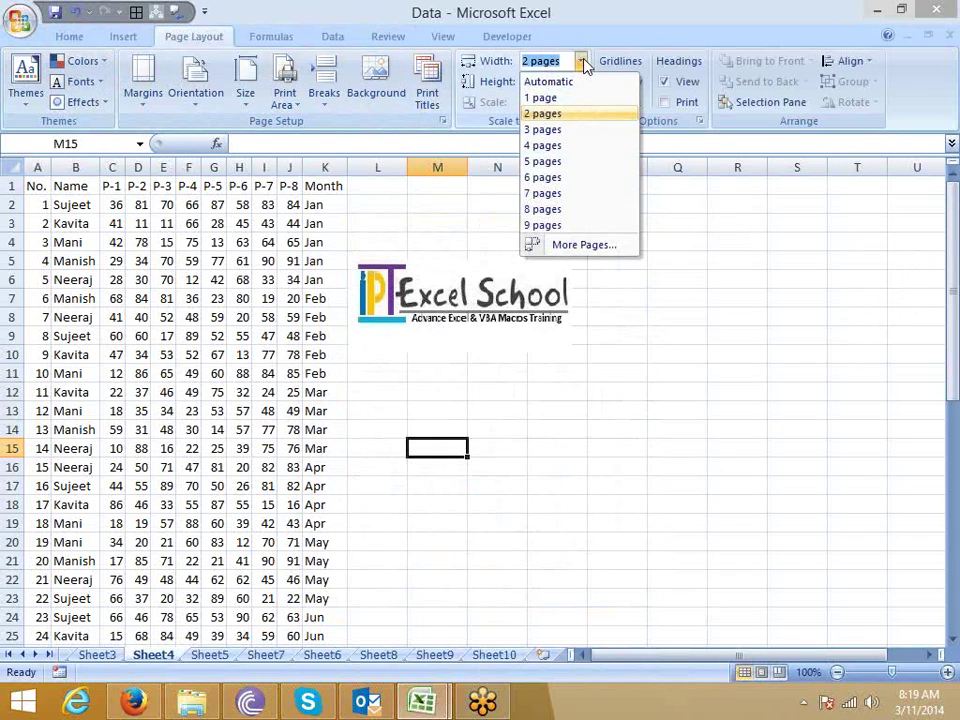
- Set Scale to Fit Width to 1 page
{"action": "left_click", "coordinate": [541, 98]}
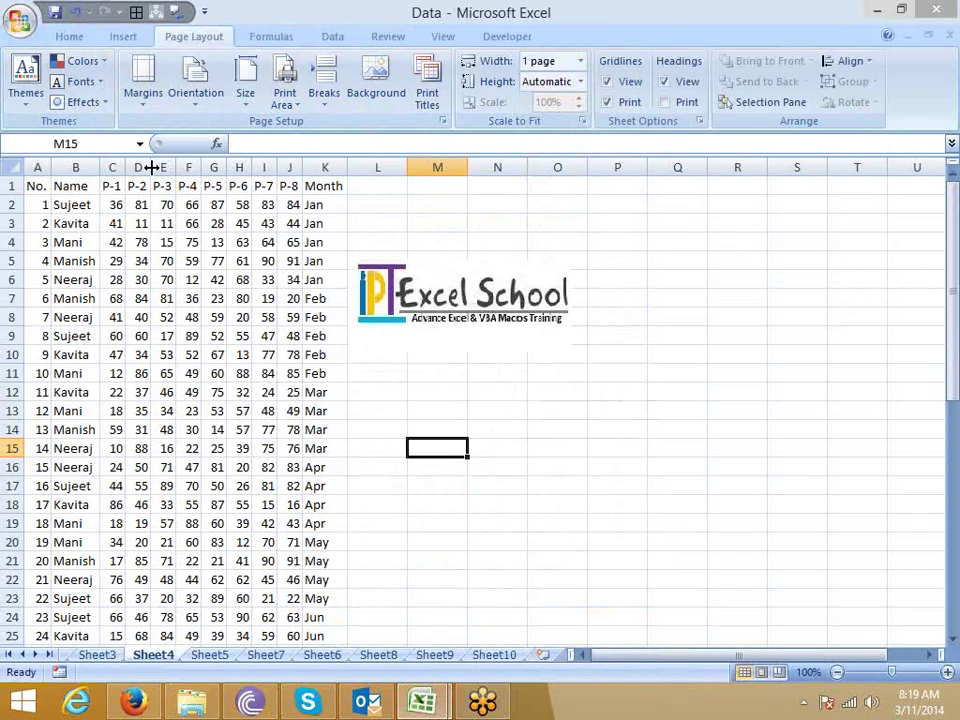
{"action": "left_click_drag", "start_coordinate": [46, 186], "coordinate": [292, 296]}
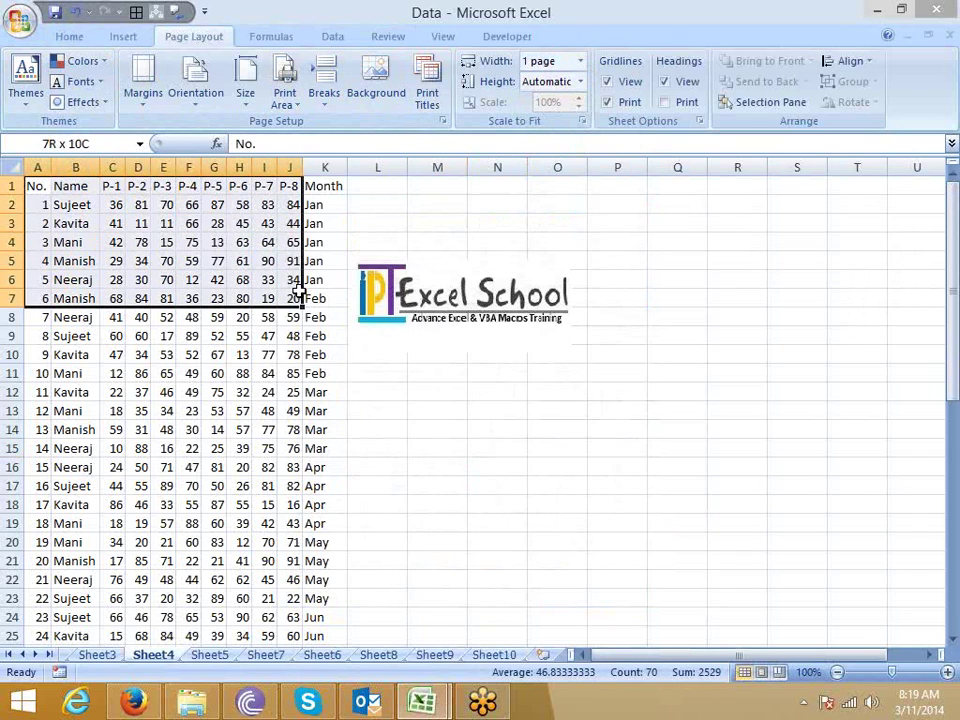
{"action": "left_click", "coordinate": [424, 318]}
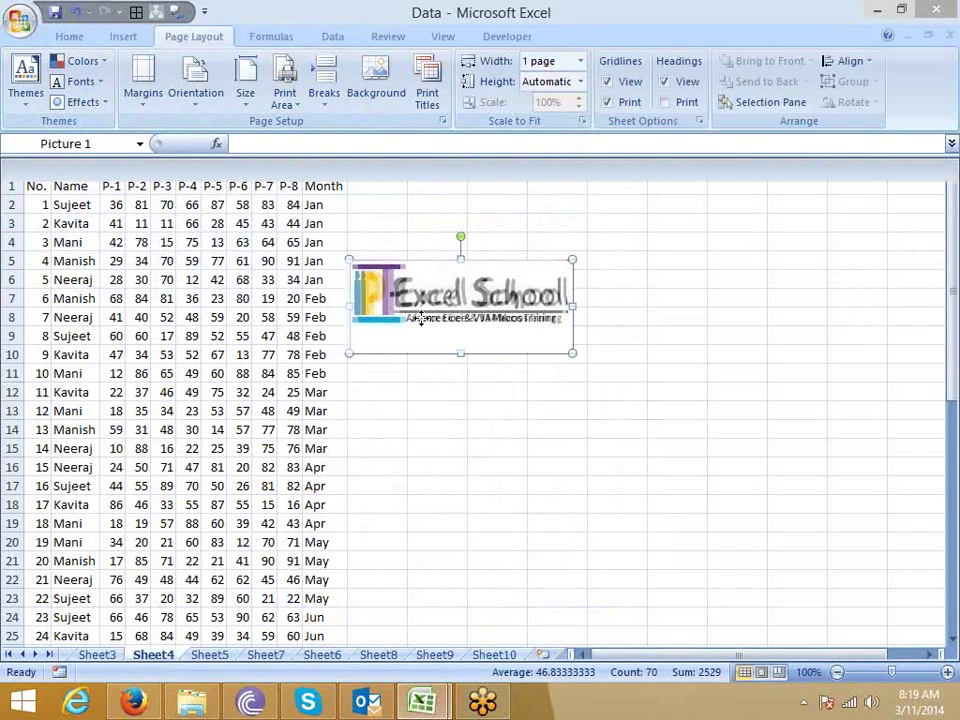
{"action": "left_click", "coordinate": [377, 448]}
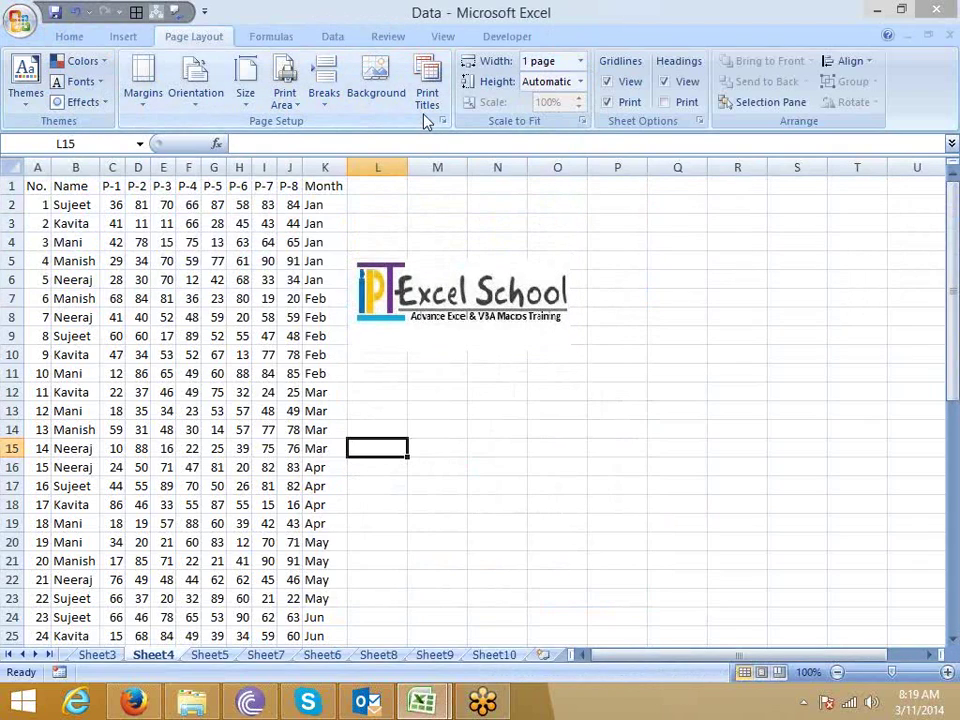
- Preview the one-page printout with the logo, then open the Print Titles settings
{"action": "left_click", "coordinate": [14, 22]}
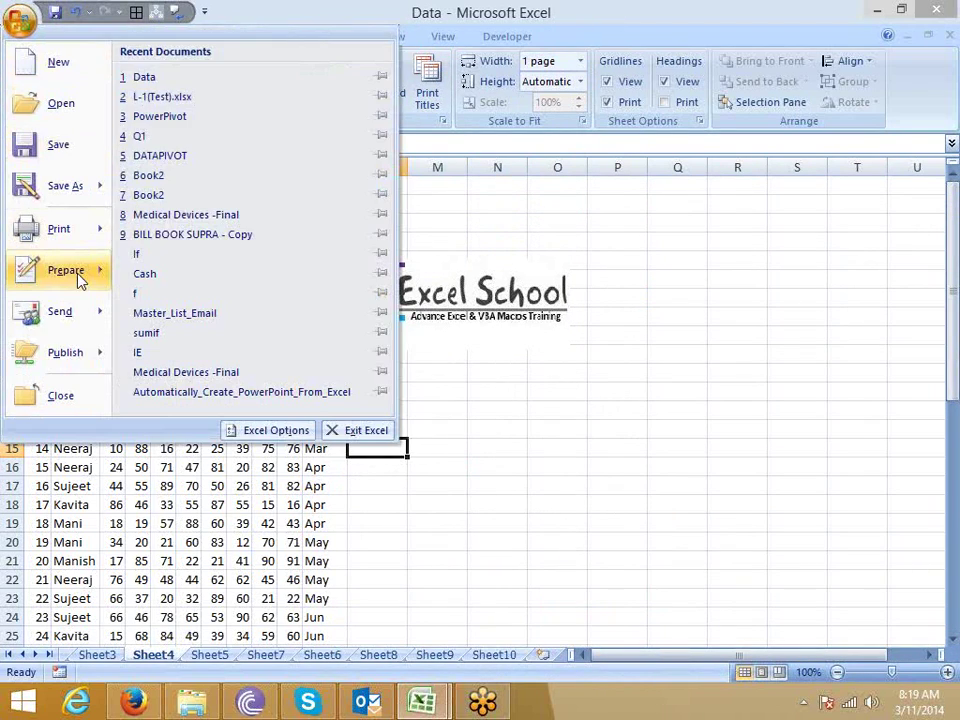
{"action": "mouse_move", "coordinate": [60, 229]}
{"action": "left_click", "coordinate": [224, 213]}
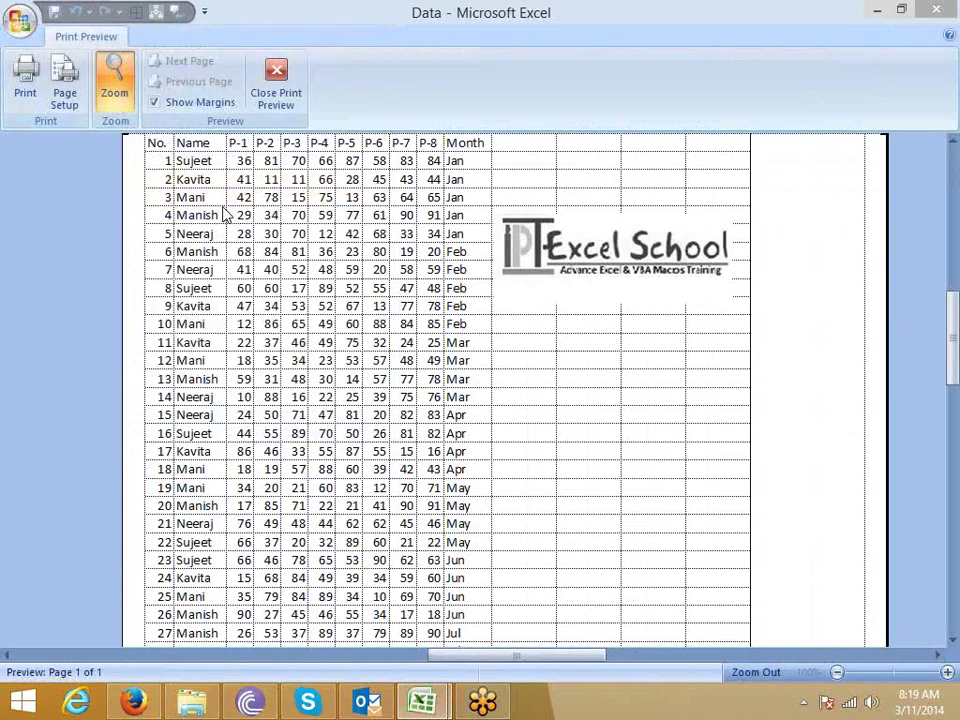
{"action": "left_click", "coordinate": [265, 100]}
{"action": "left_click", "coordinate": [422, 100]}
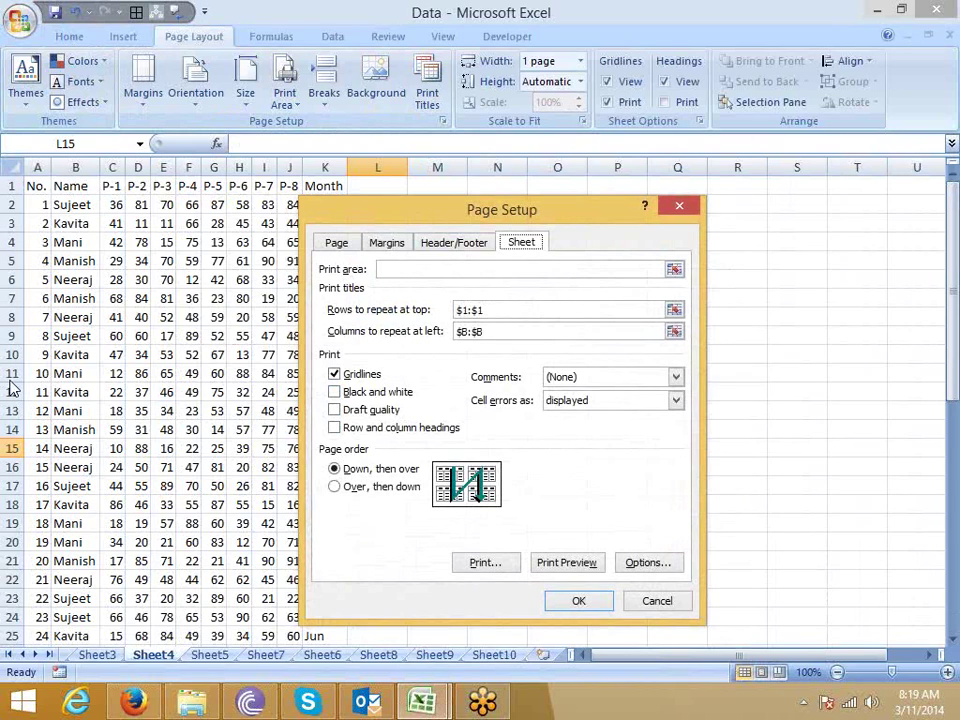
- Set comments to not print, try Over, then down, restore Down, then over, and cancel
{"action": "left_click", "coordinate": [551, 380]}
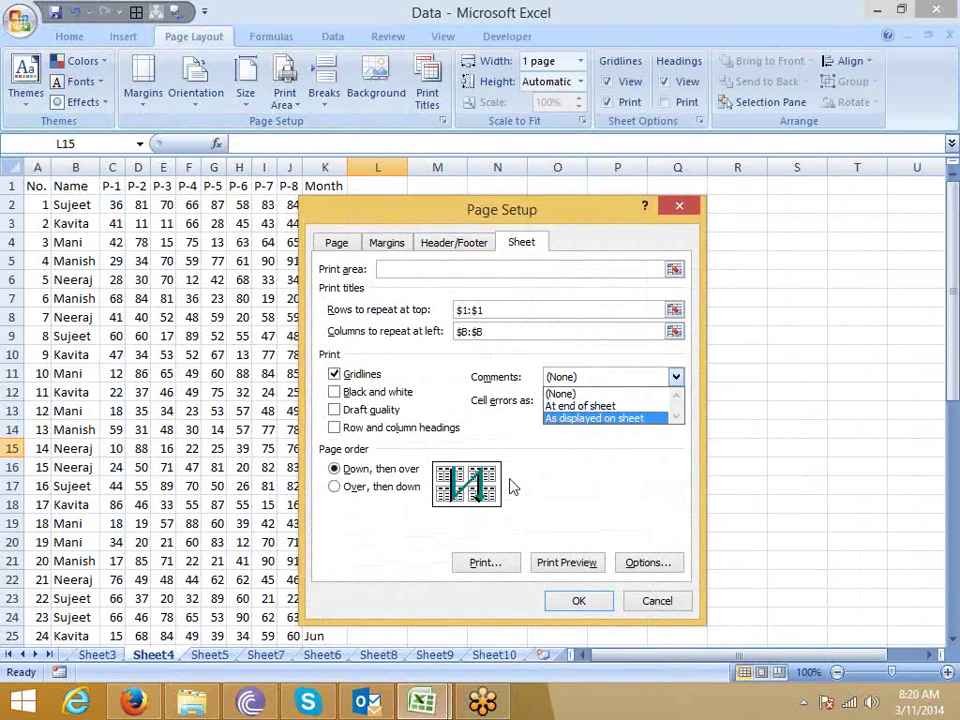
{"action": "left_click", "coordinate": [499, 428]}
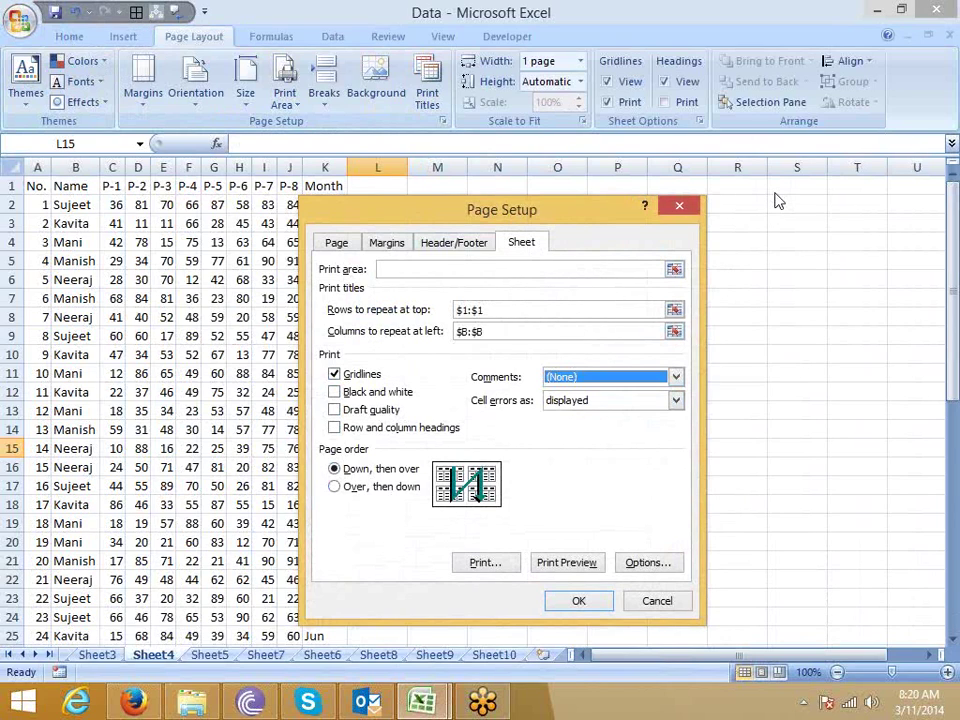
{"action": "left_click", "coordinate": [395, 487]}
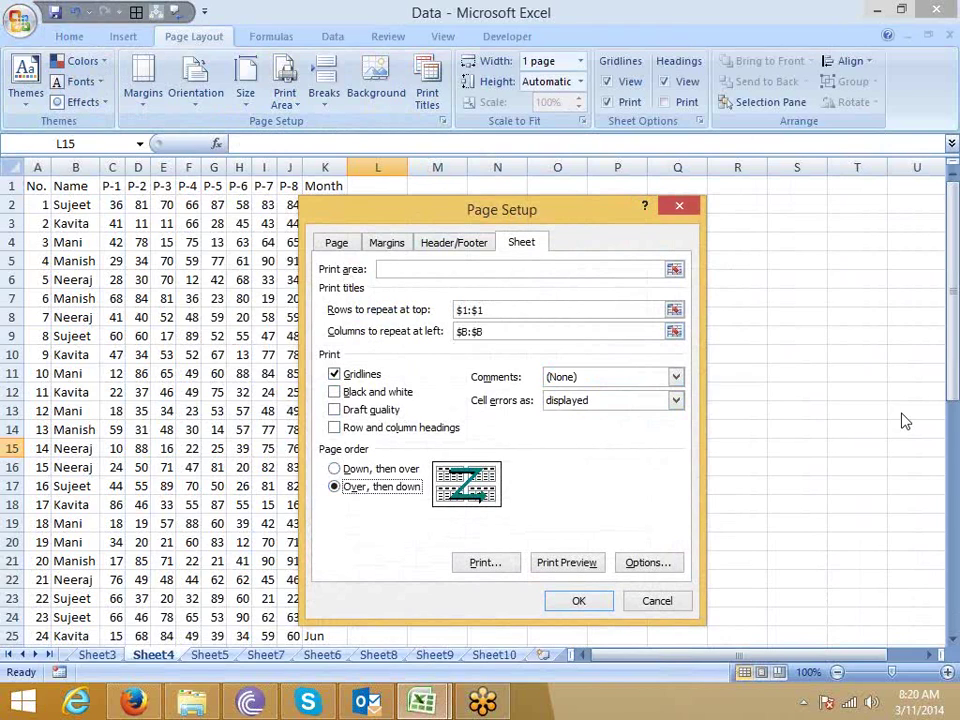
{"action": "left_click", "coordinate": [368, 469]}
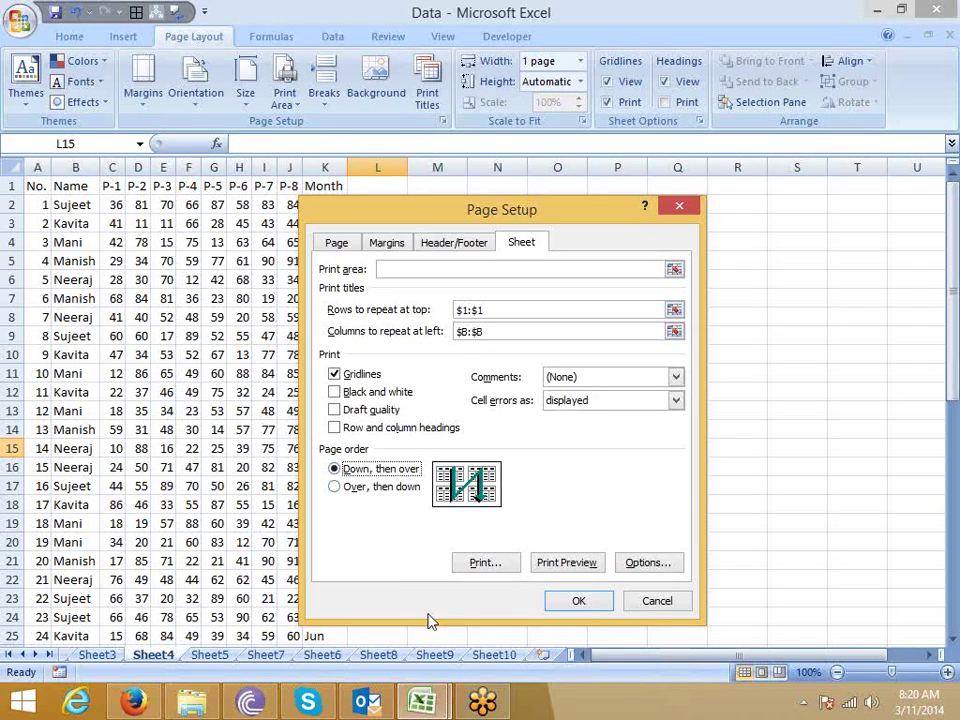
{"action": "left_click", "coordinate": [658, 603]}
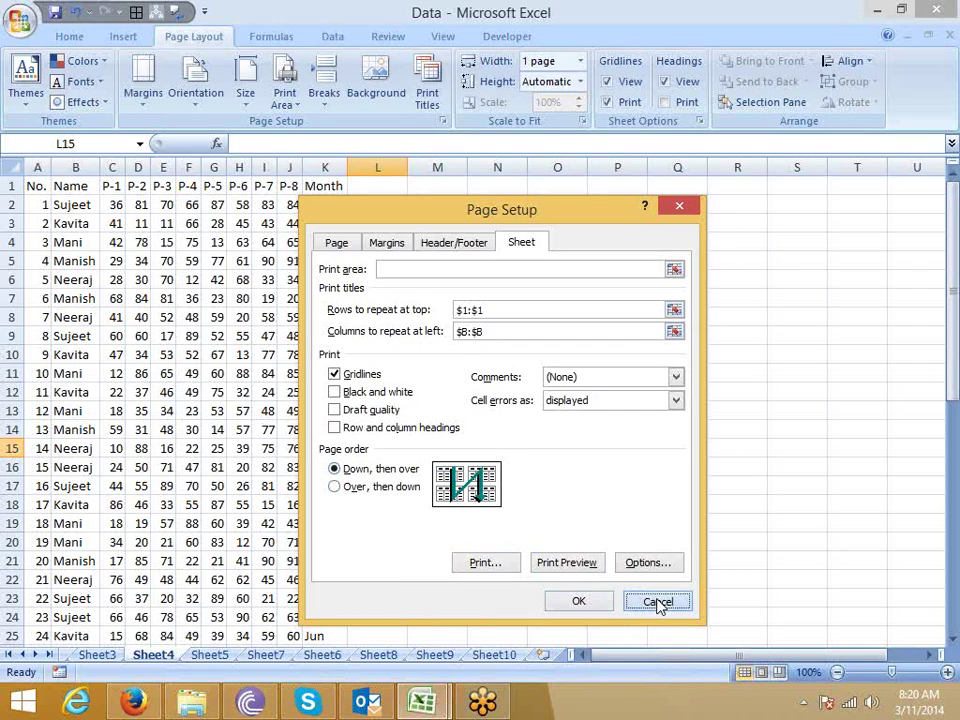
- Try a page range in the Ctrl+P Print dialog, cancel it, and select A1:K13
{"action": "left_click", "coordinate": [264, 411]}
{"action": "key", "text": "ctrl+p"}
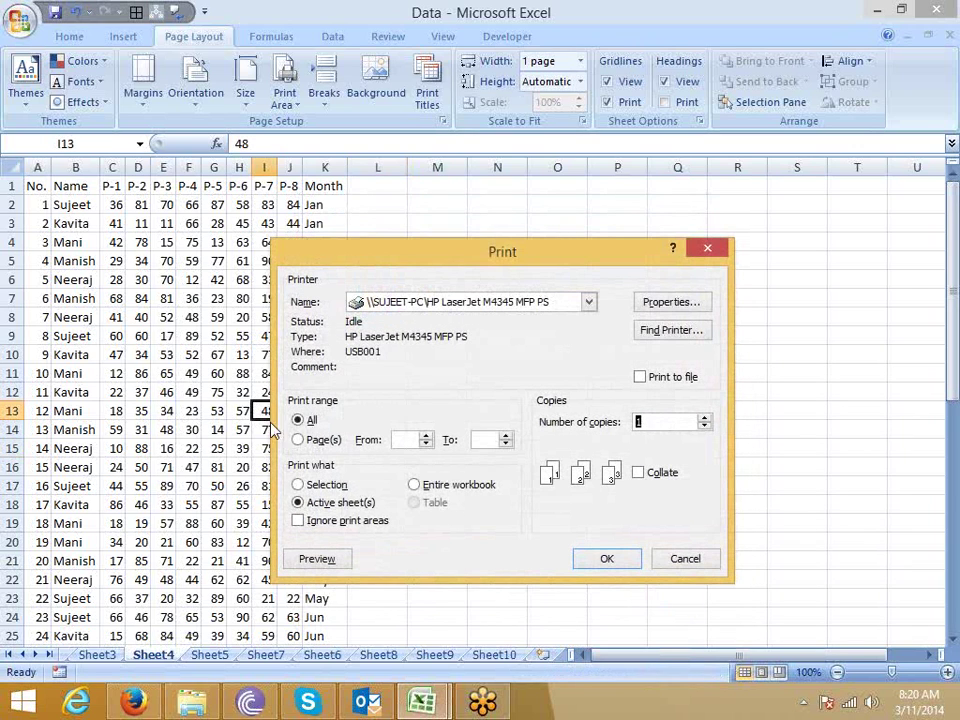
{"action": "left_click_drag", "start_coordinate": [412, 255], "coordinate": [253, 122]}
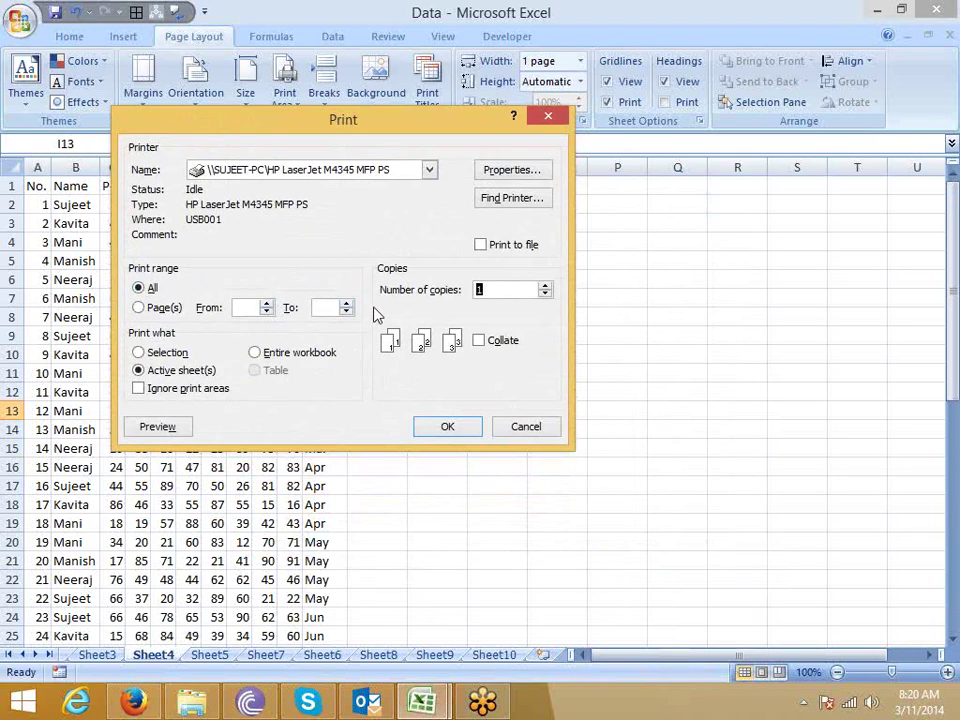
{"action": "left_click", "coordinate": [267, 302]}
{"action": "left_click", "coordinate": [266, 302]}
{"action": "left_click", "coordinate": [267, 311]}
{"action": "left_click", "coordinate": [346, 305]}
{"action": "left_click", "coordinate": [518, 426]}
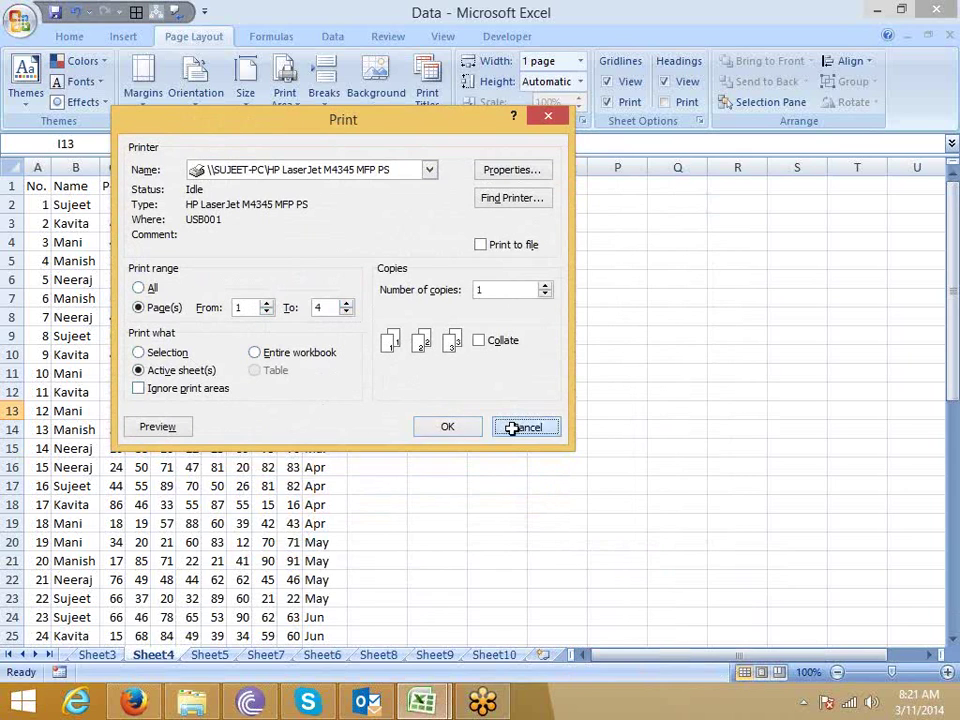
{"action": "mouse_move", "coordinate": [36, 186]}
{"action": "left_mouse_down"}
{"action": "mouse_move", "coordinate": [184, 360]}
{"action": "mouse_move", "coordinate": [316, 404]}
{"action": "left_mouse_up"}
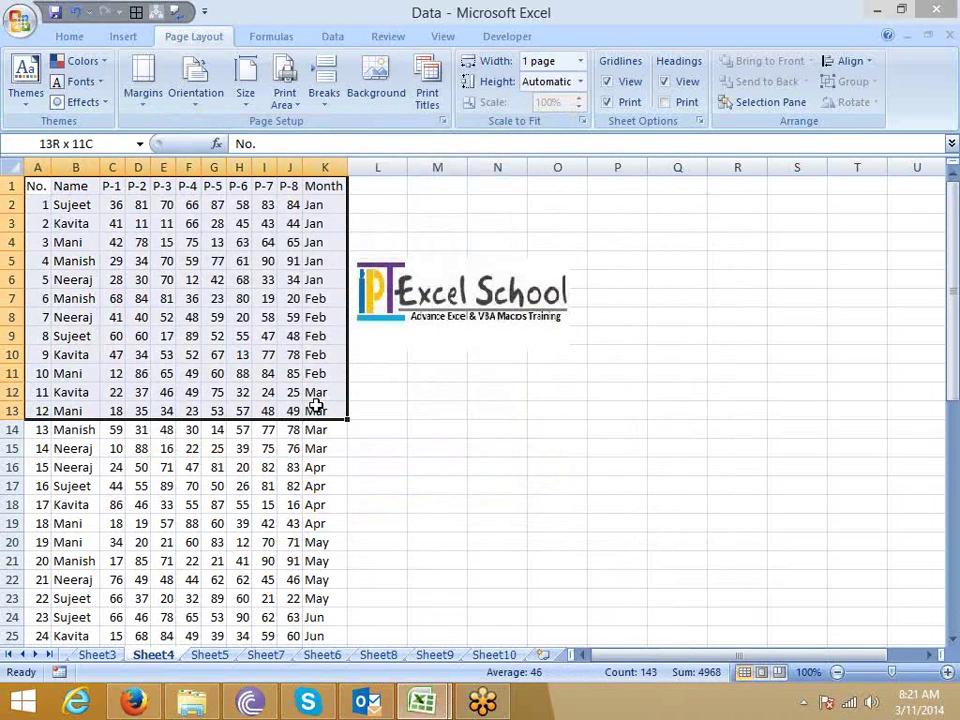
{"action": "key", "text": "ctrl+p"}
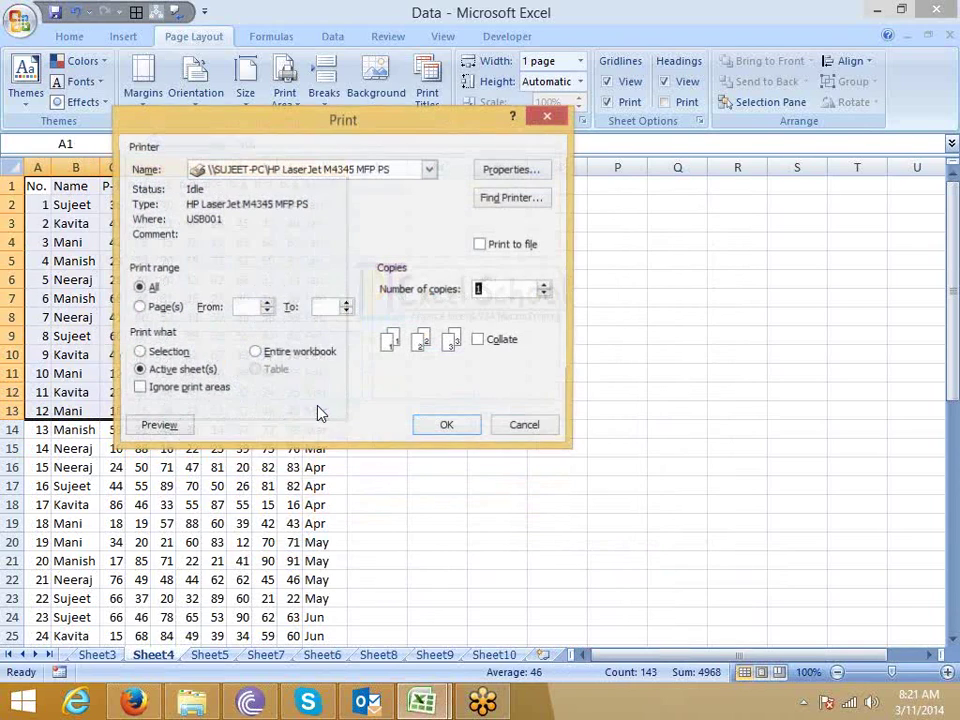
{"action": "left_click", "coordinate": [166, 353]}
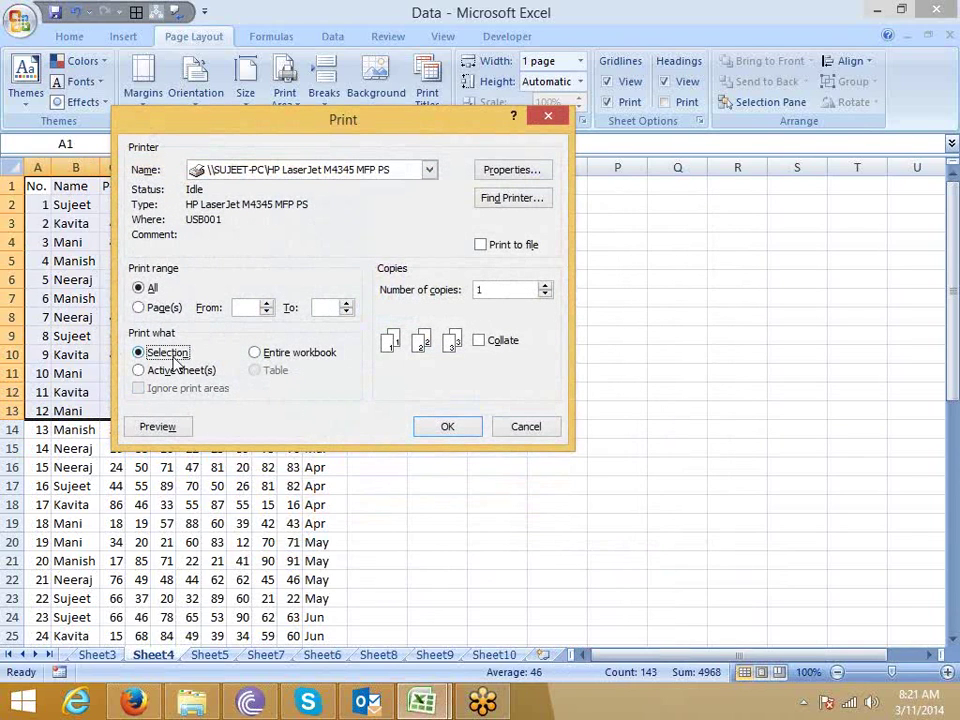
{"action": "left_click", "coordinate": [174, 370]}
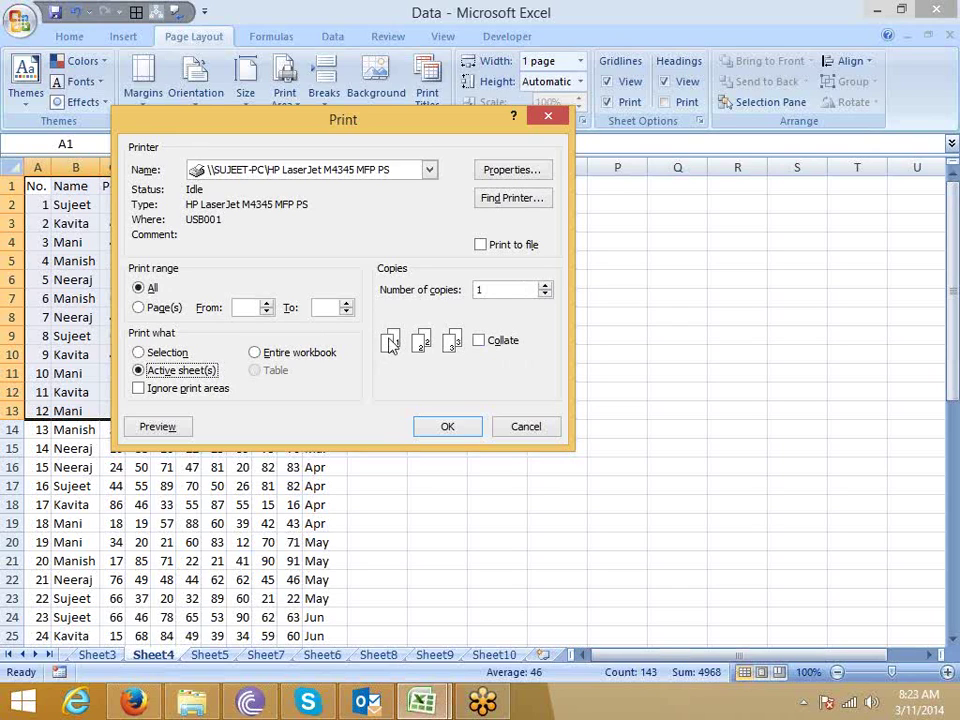
- Set printing to pages 1 to 5 with 15 collated copies, then cancel
{"action": "left_click", "coordinate": [265, 311]}
{"action": "left_click", "coordinate": [334, 305]}
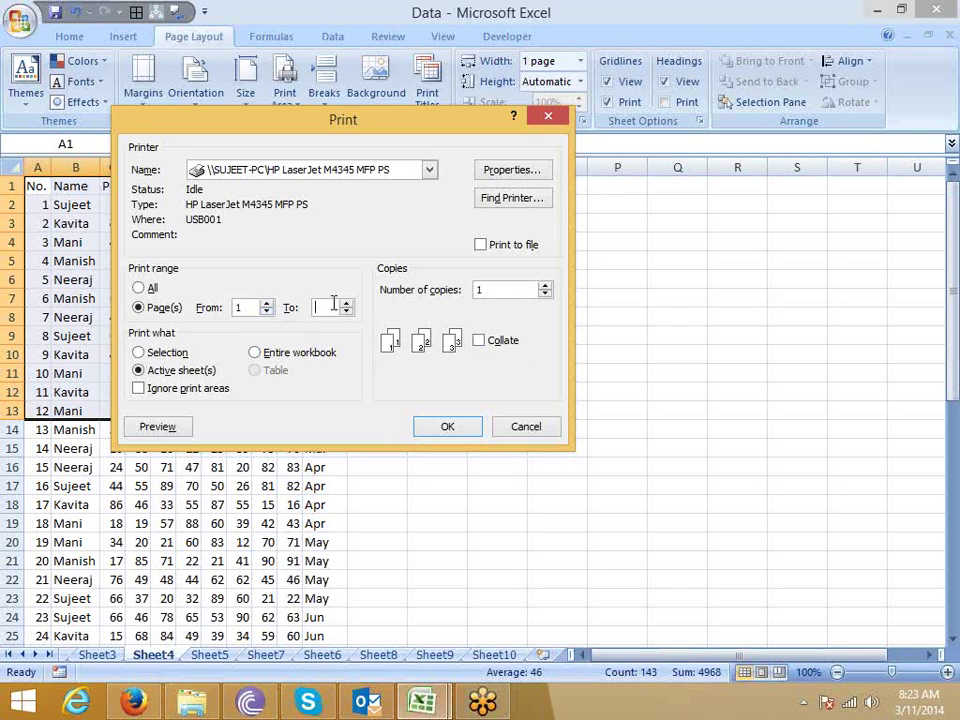
{"action": "type", "text": "5"}
{"action": "double_click", "coordinate": [477, 290]}
{"action": "type", "text": "15"}
{"action": "left_click", "coordinate": [481, 342]}
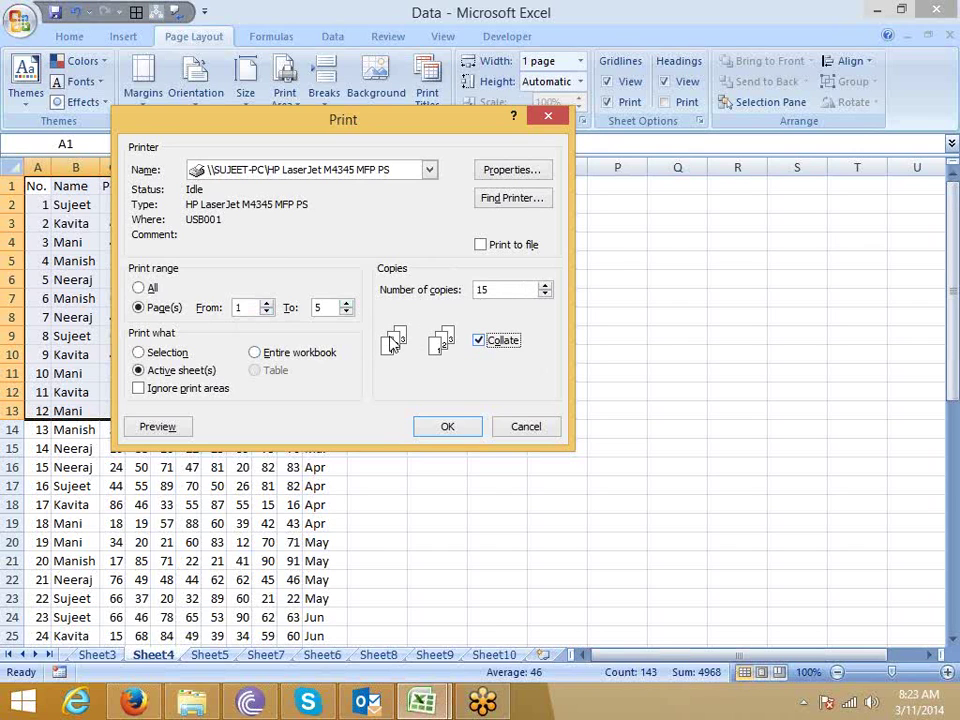
{"action": "left_click", "coordinate": [536, 426]}
- Show the desktop, check the PAN file's options, then preview the open workbooks Book1 and Data
{"action": "key", "text": "super+d"}
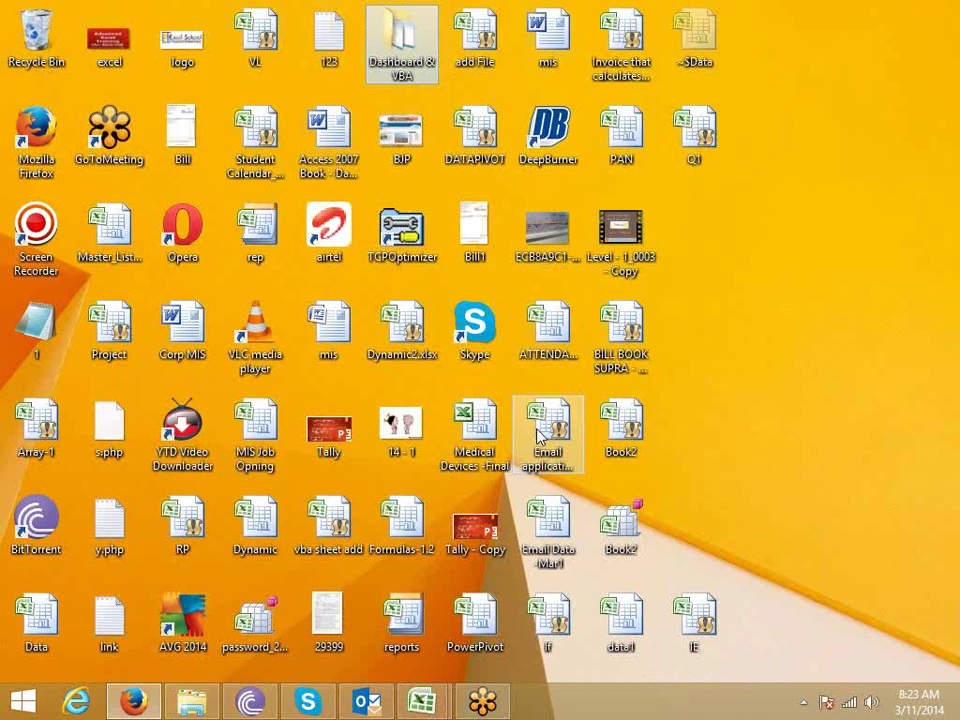
{"action": "right_click", "coordinate": [632, 150]}
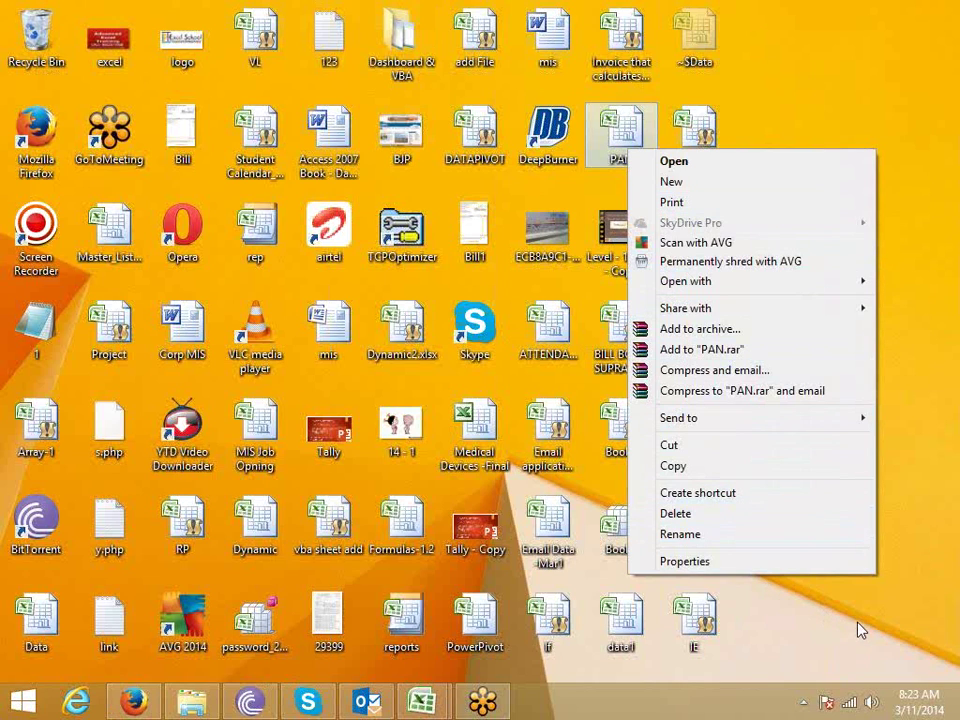
{"action": "mouse_move", "coordinate": [482, 701]}
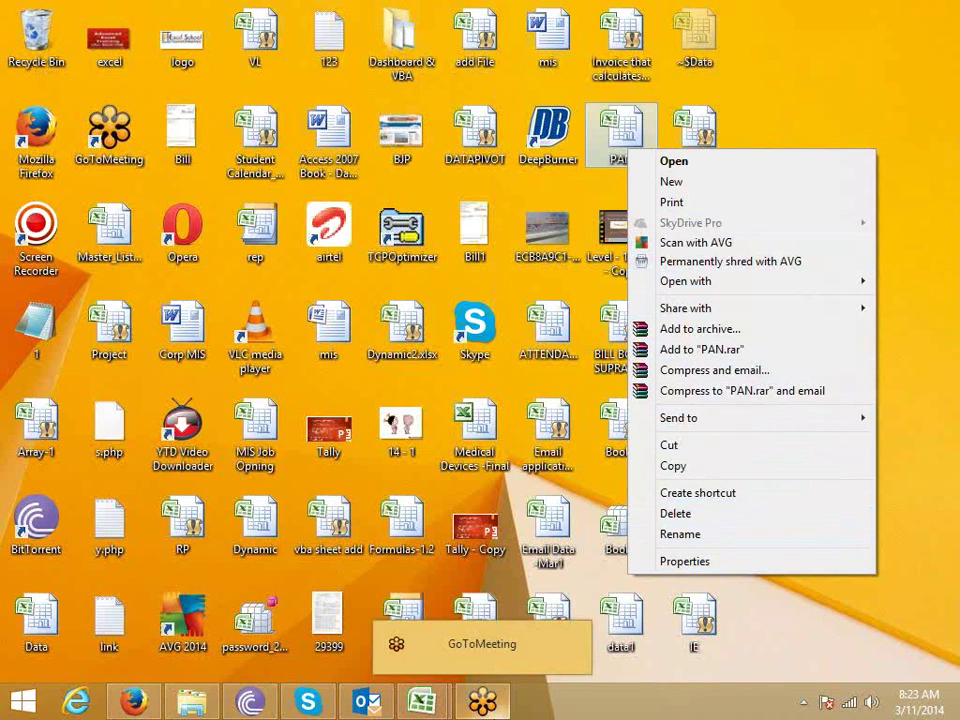
{"action": "left_click", "coordinate": [422, 701]}
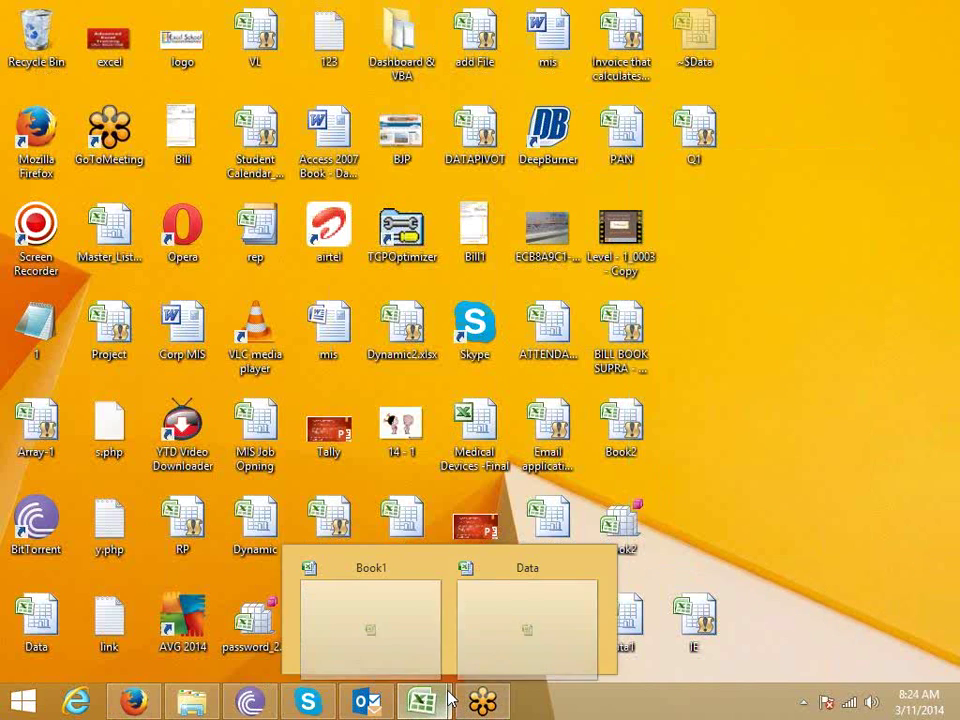
- In the Data workbook, turn off Gridlines View and Print and turn on Headings Print
{"action": "left_click", "coordinate": [476, 642]}
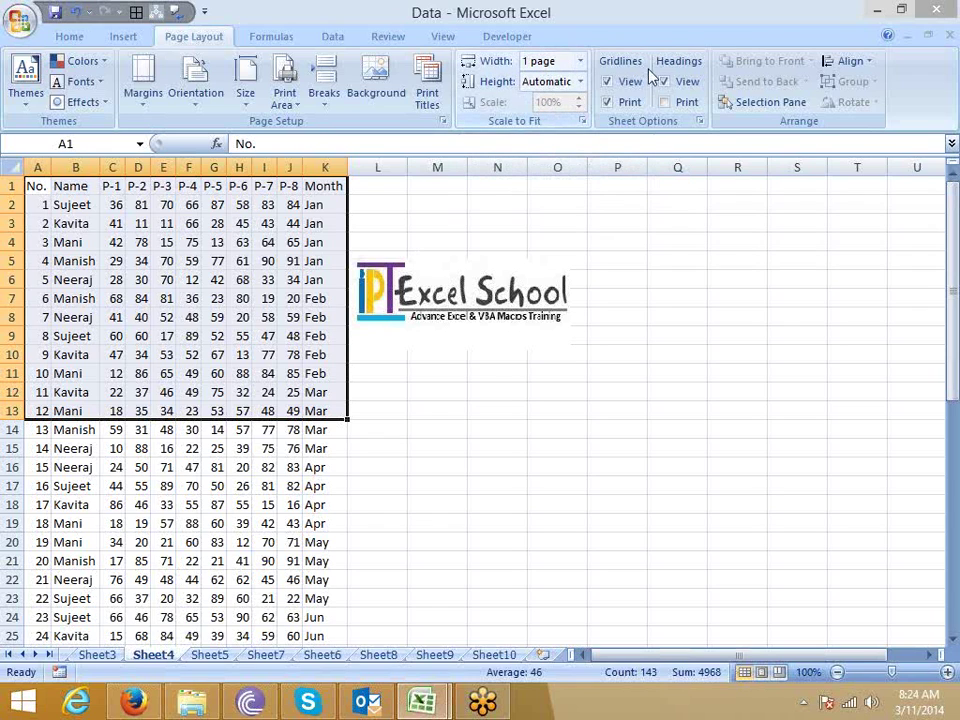
{"action": "left_click", "coordinate": [628, 84]}
{"action": "left_click", "coordinate": [628, 84]}
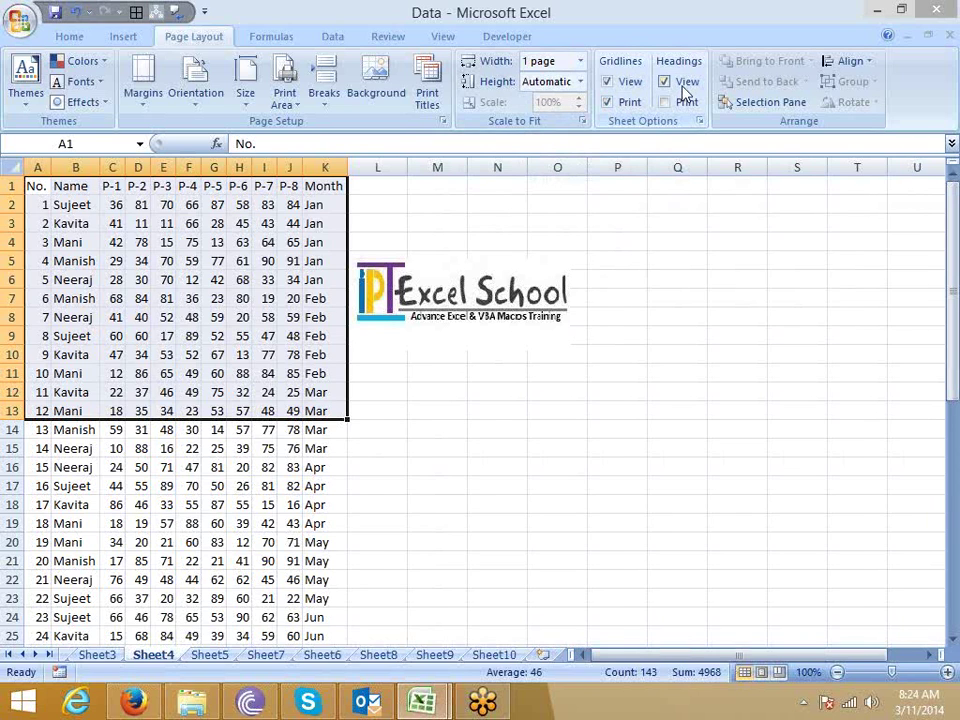
{"action": "left_click", "coordinate": [684, 86]}
{"action": "left_click", "coordinate": [684, 86]}
{"action": "left_click", "coordinate": [629, 86]}
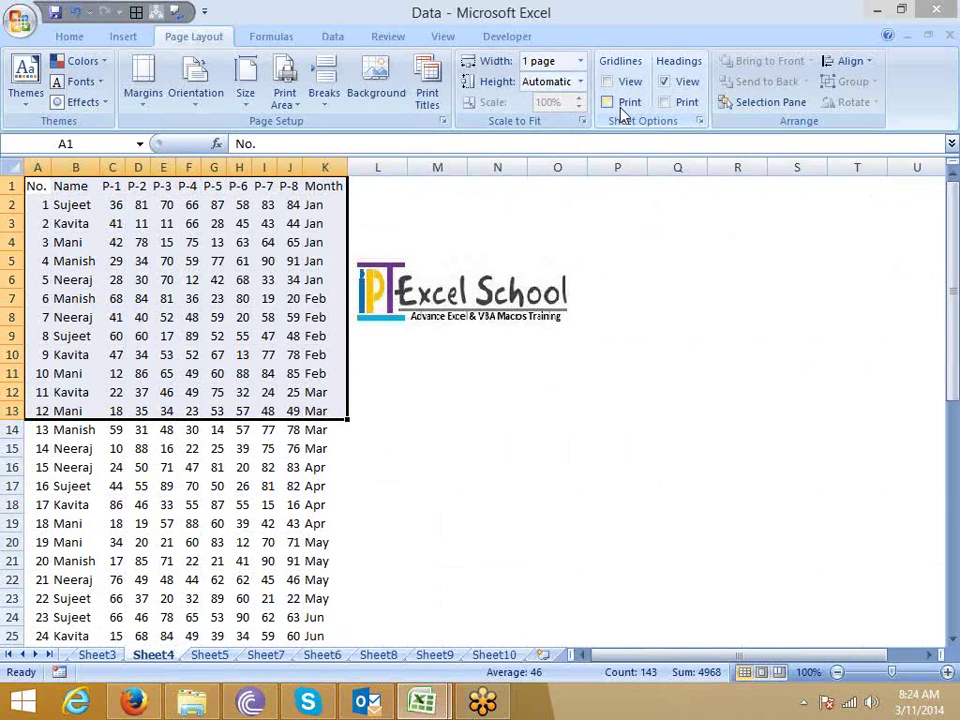
{"action": "left_click", "coordinate": [665, 82]}
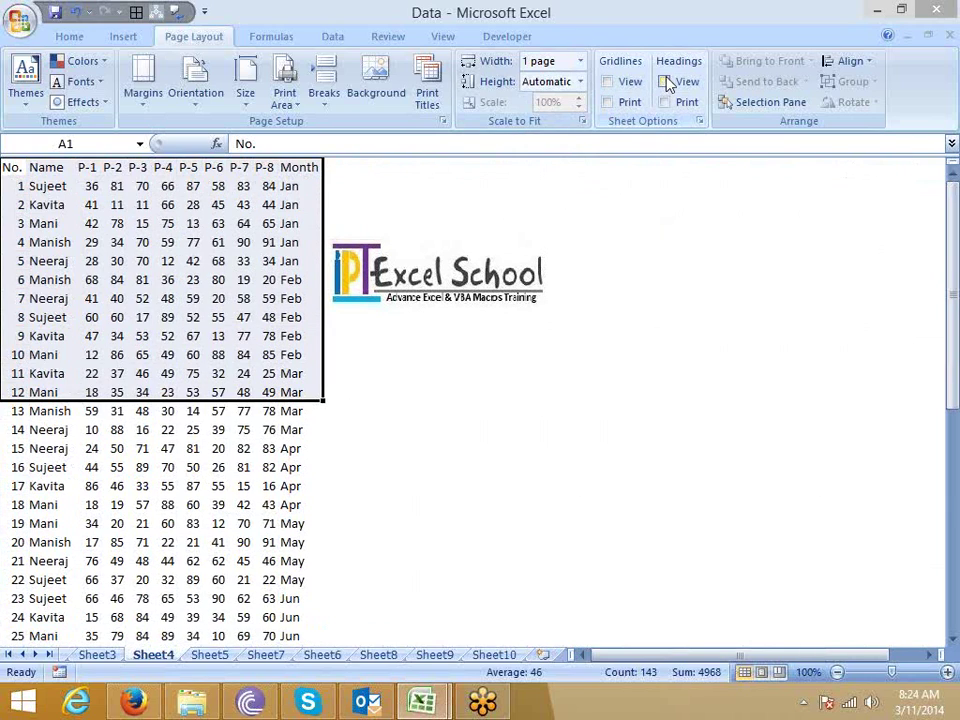
{"action": "left_click", "coordinate": [666, 83]}
{"action": "left_click", "coordinate": [665, 103]}
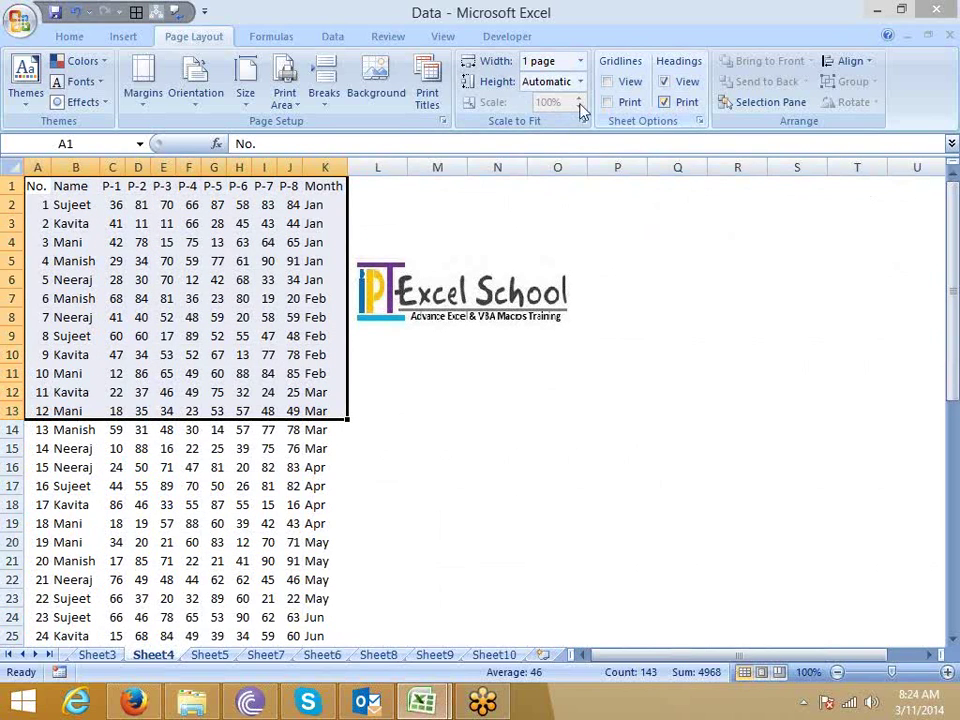
{"action": "left_click", "coordinate": [20, 20]}
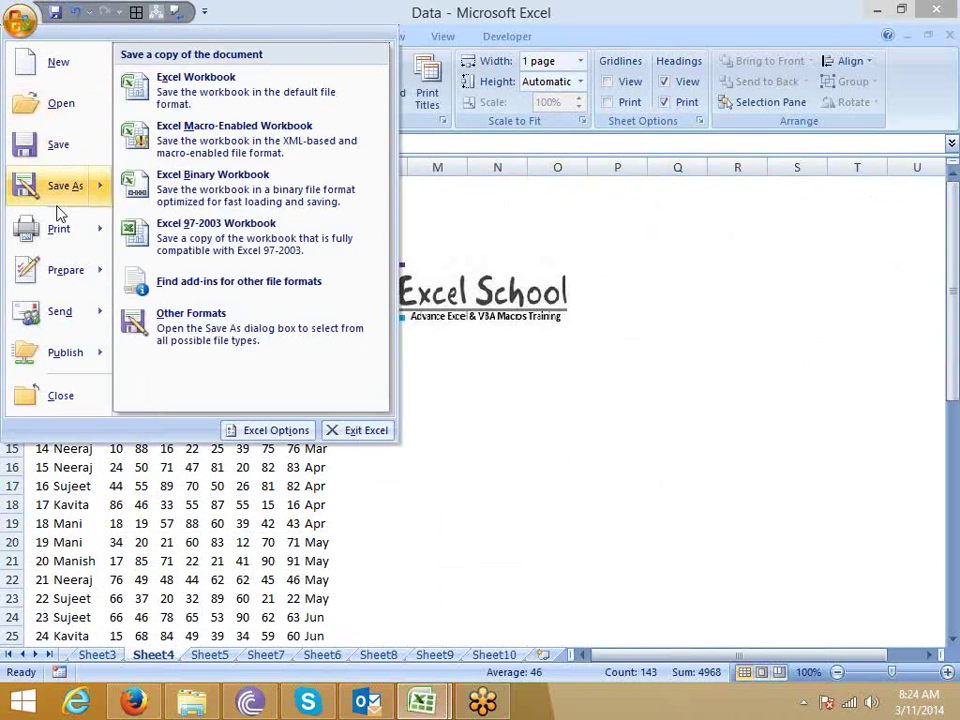
{"action": "mouse_move", "coordinate": [108, 235]}
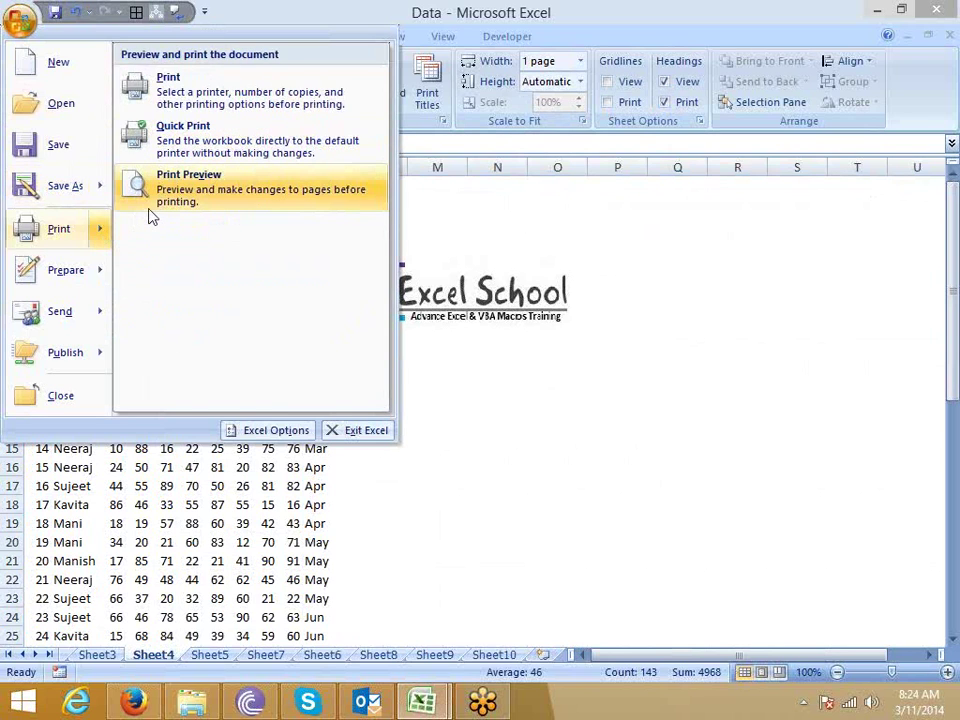
{"action": "left_click", "coordinate": [148, 205]}
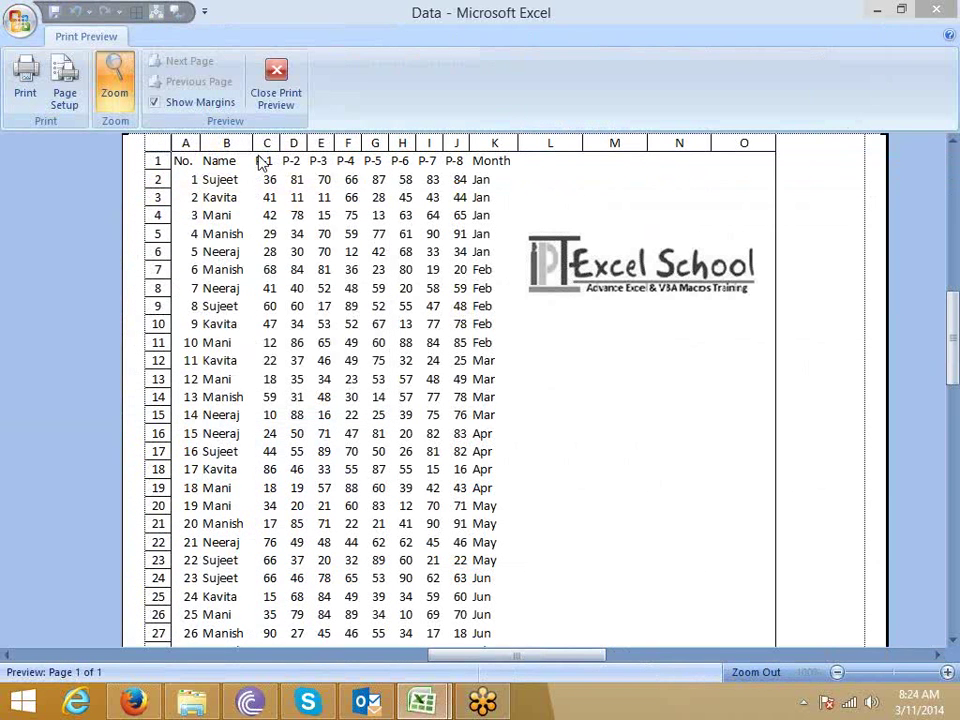
{"action": "left_click", "coordinate": [268, 108]}
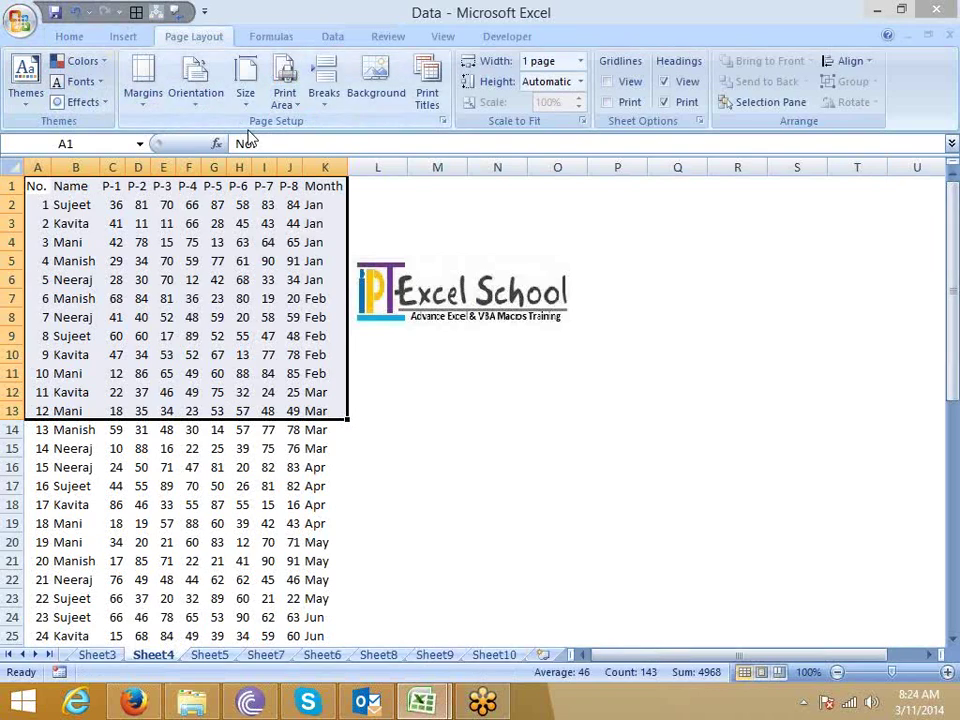
{"action": "left_click", "coordinate": [626, 244]}
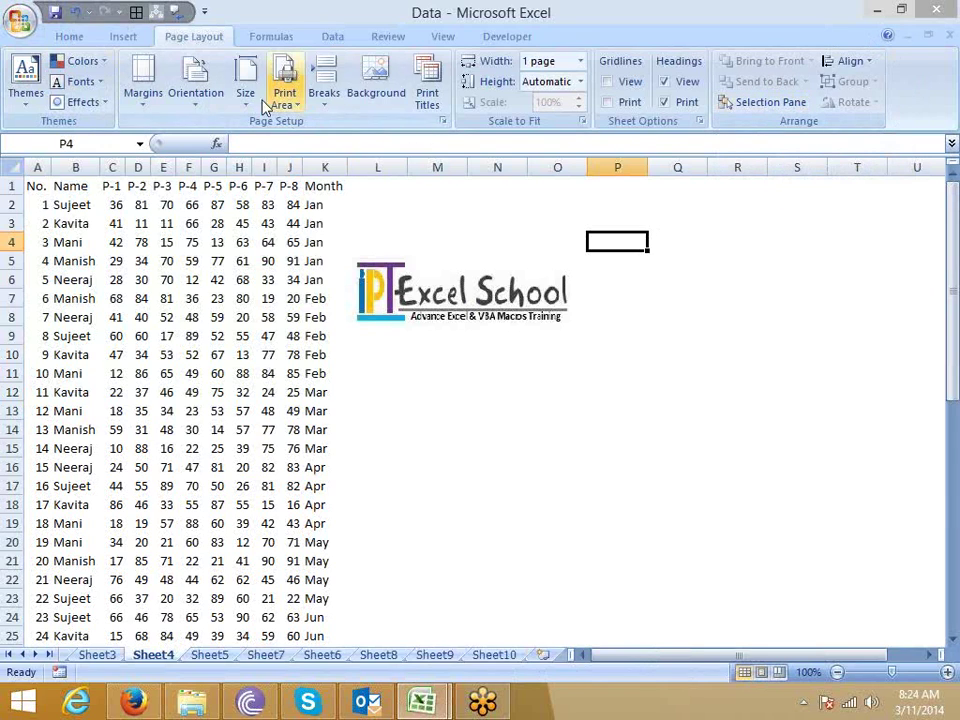
- Browse the ribbon tabs, selecting Q15 along the way, and settle on the Formulas tab
{"action": "left_click", "coordinate": [124, 38]}
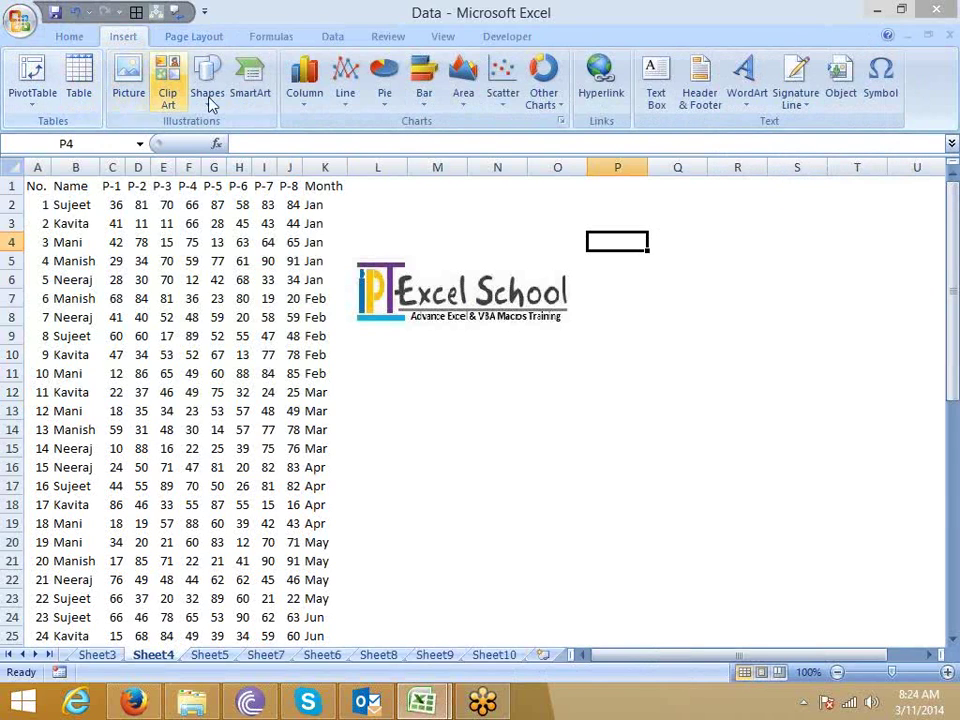
{"action": "left_click", "coordinate": [654, 448]}
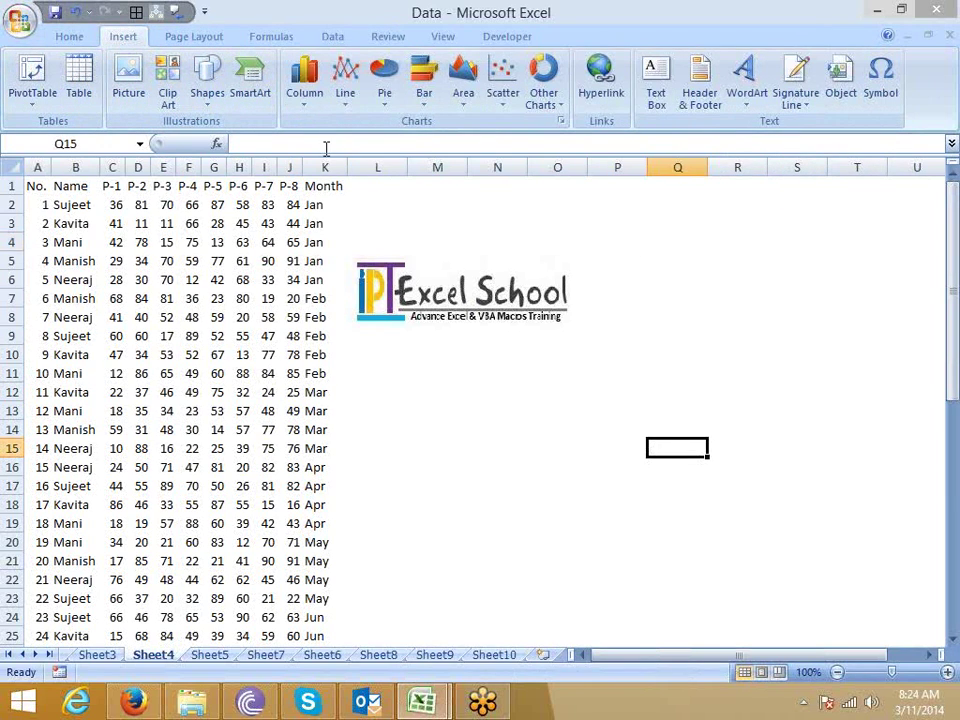
{"action": "left_click", "coordinate": [69, 36]}
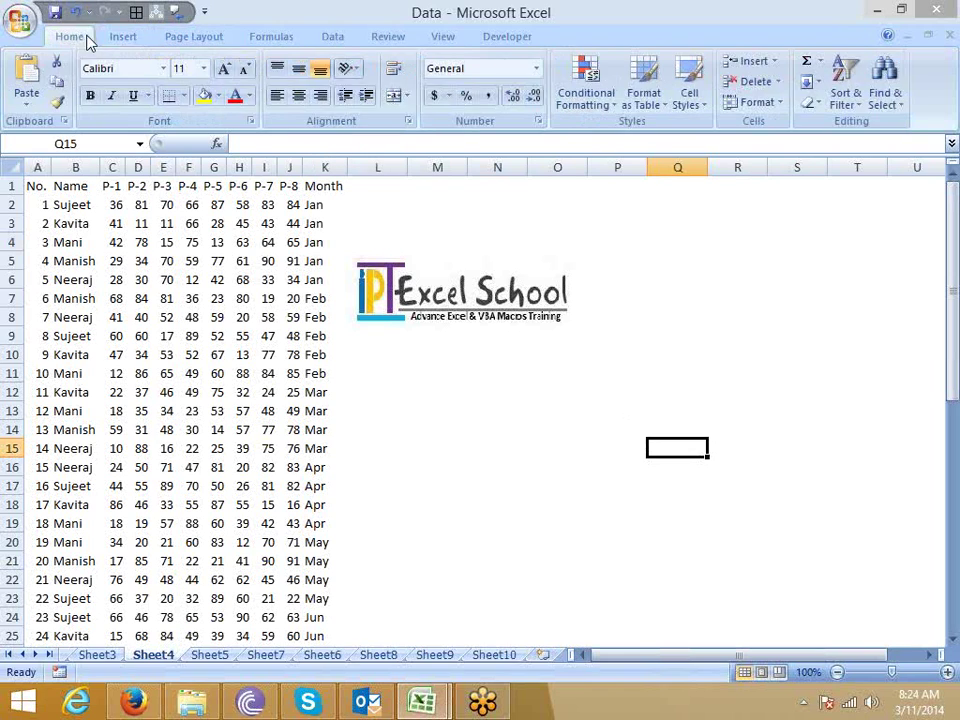
{"action": "left_click", "coordinate": [123, 36]}
{"action": "left_click", "coordinate": [185, 40]}
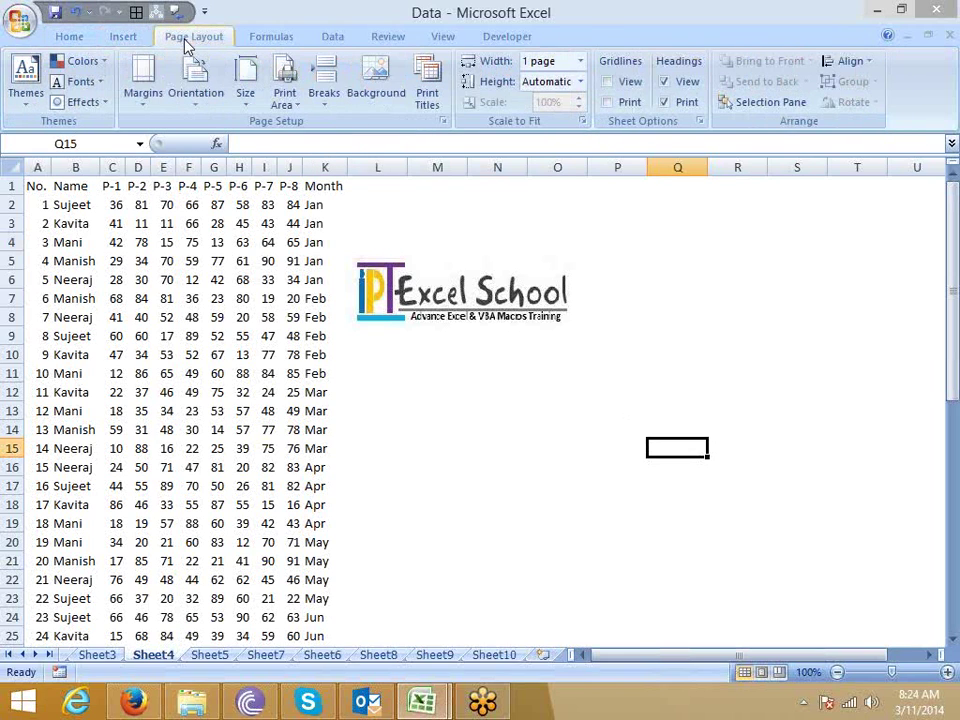
{"action": "left_click", "coordinate": [269, 40]}
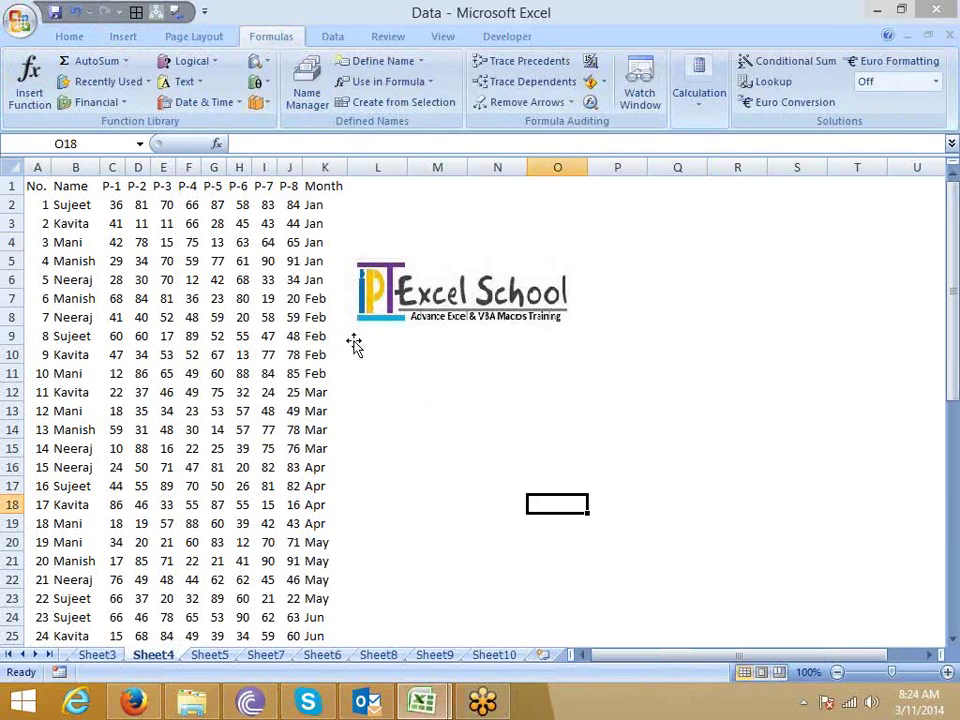
- Shrink the Excel School logo to about half size and dismiss the removable-drive notification
{"action": "left_click", "coordinate": [453, 325]}
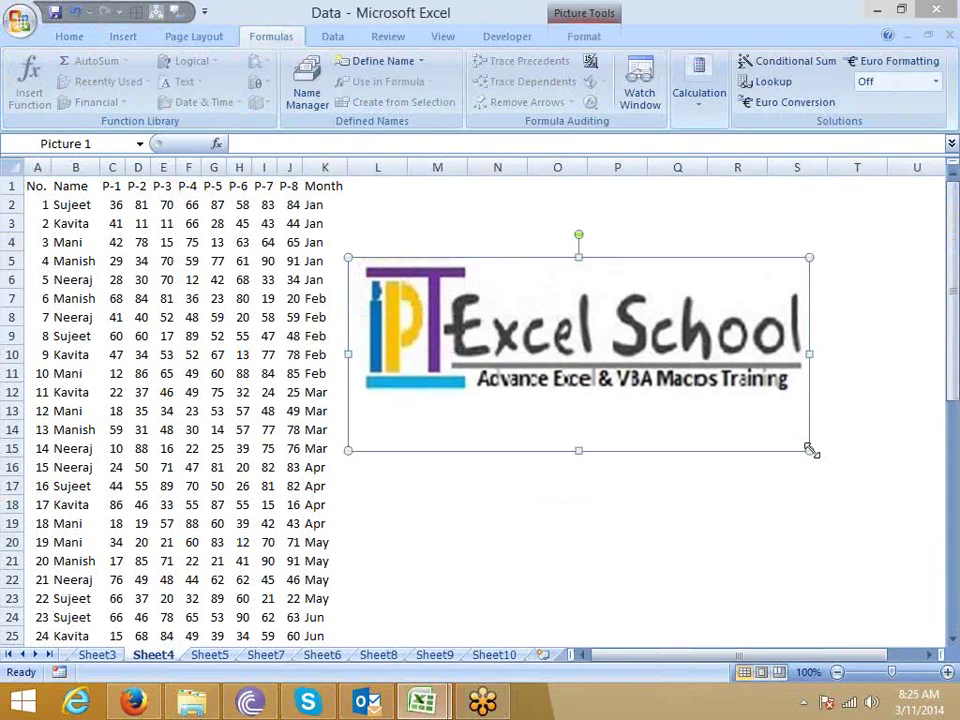
{"action": "left_click_drag", "start_coordinate": [808, 450], "coordinate": [628, 374]}
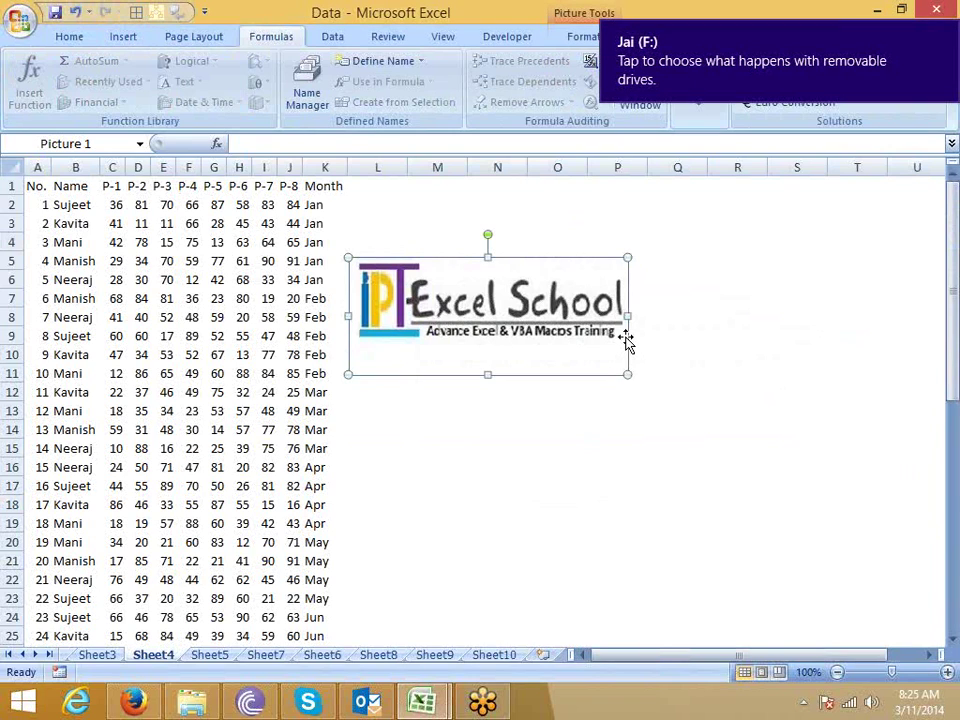
{"action": "mouse_move", "coordinate": [946, 38]}
{"action": "left_click", "coordinate": [746, 61]}
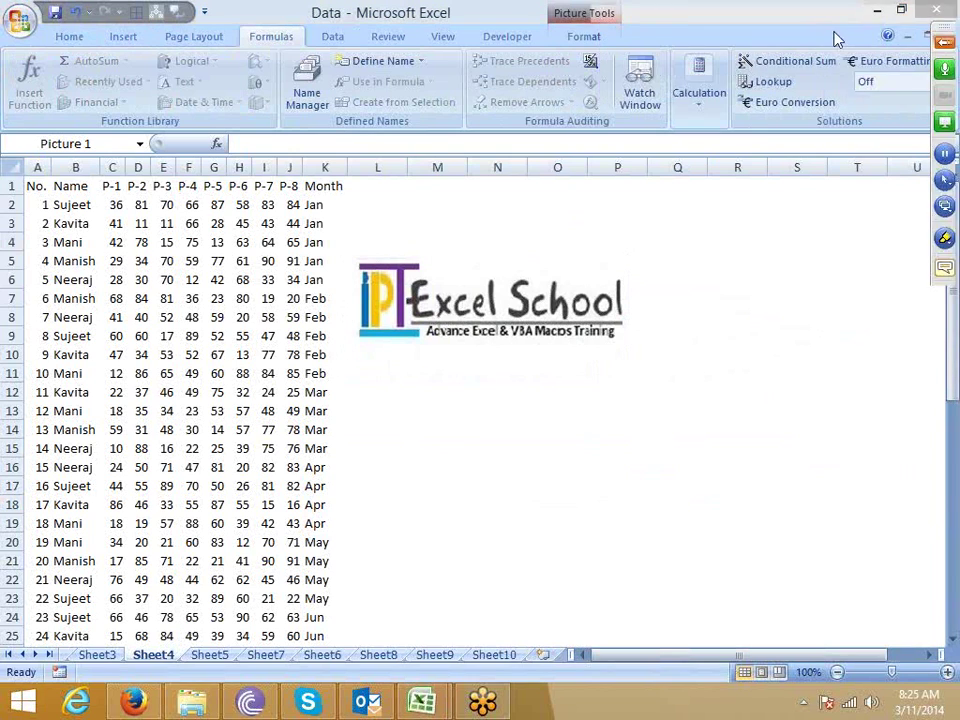
{"action": "left_click", "coordinate": [748, 386]}
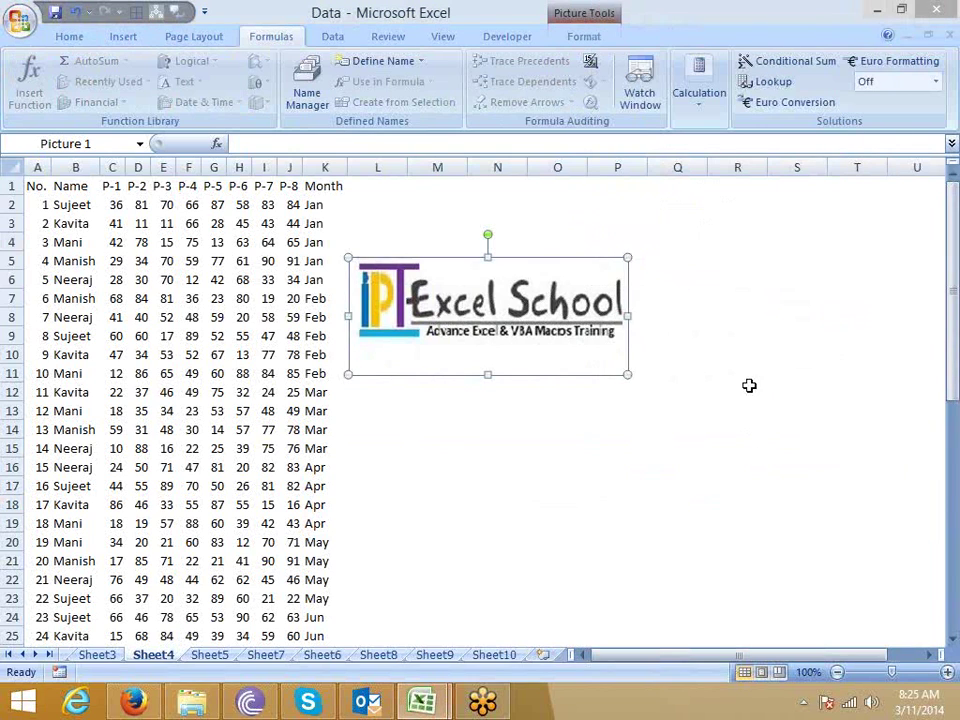
- Minimize Excel and browse to the Documents folder in File Explorer
{"action": "left_click", "coordinate": [885, 14]}
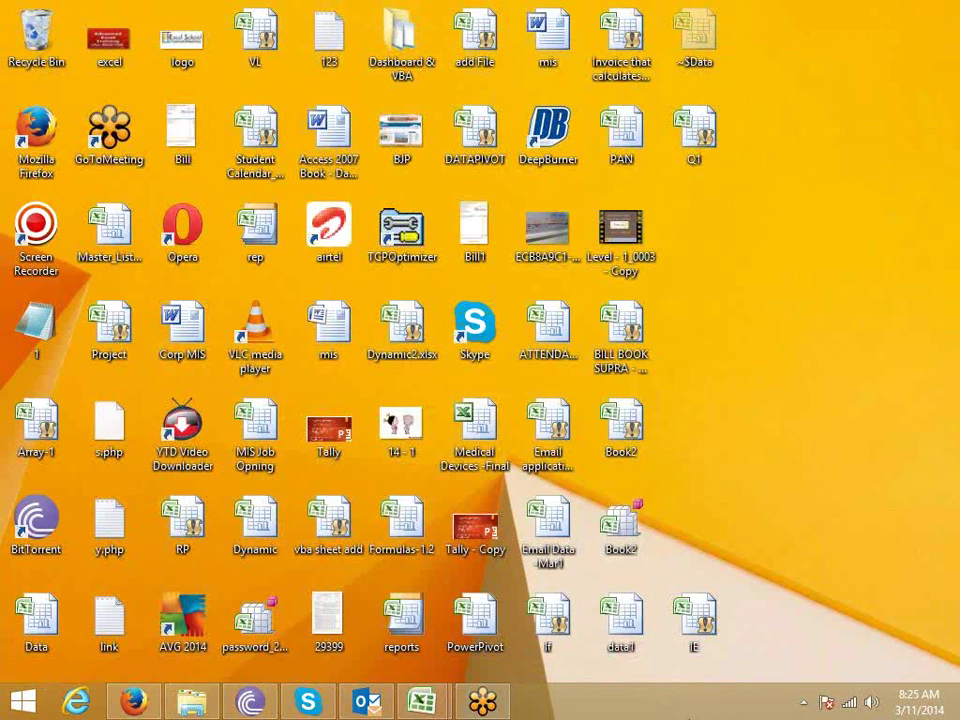
{"action": "left_click", "coordinate": [193, 705]}
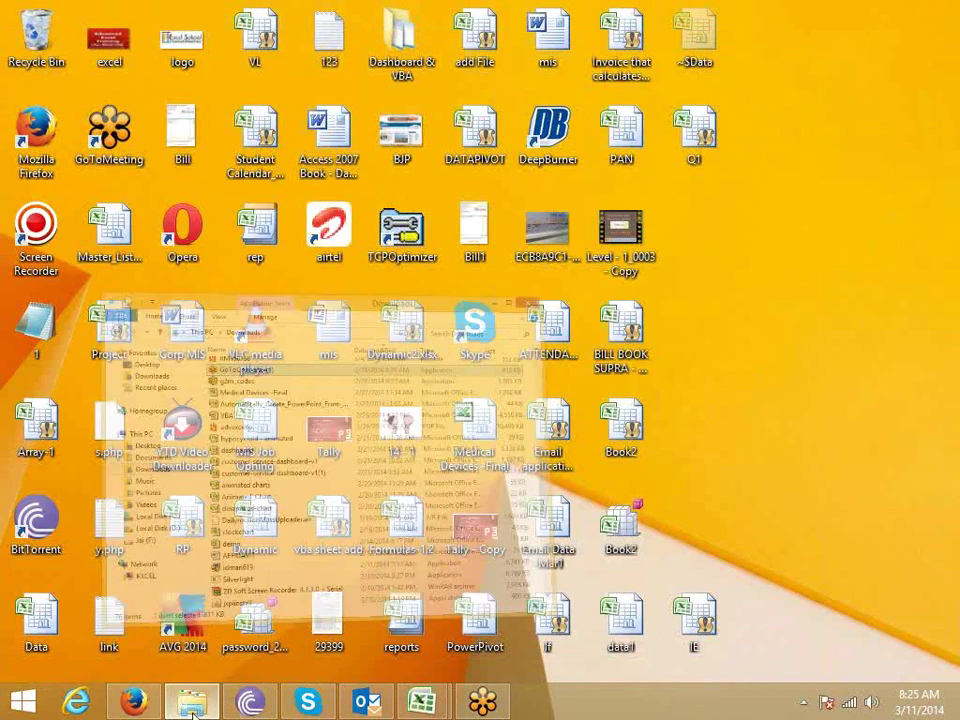
{"action": "left_click", "coordinate": [131, 333]}
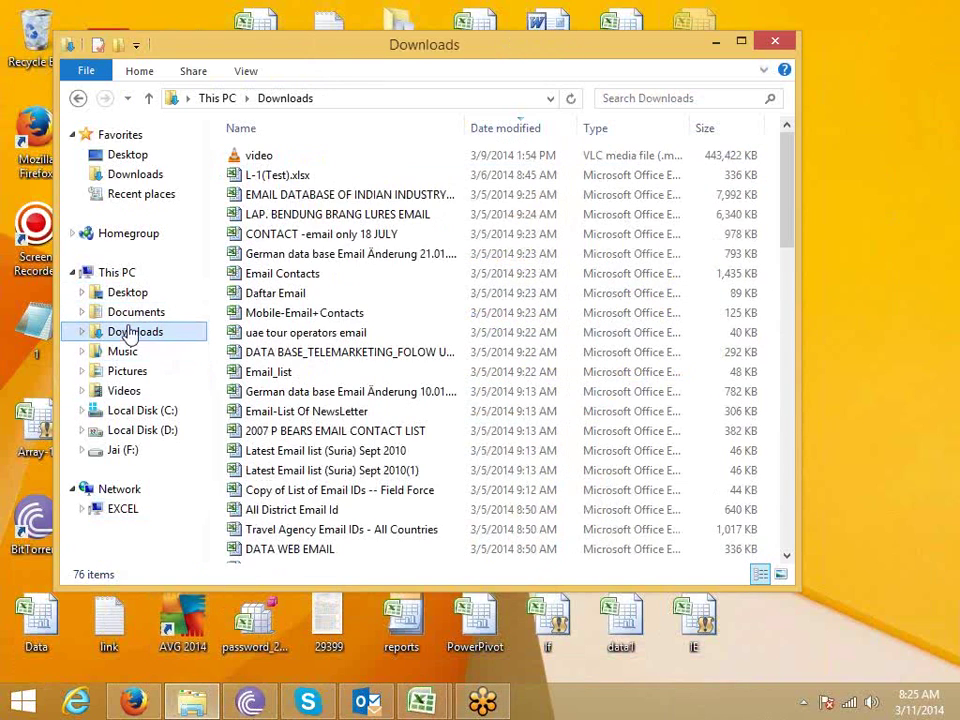
{"action": "left_click", "coordinate": [132, 313]}
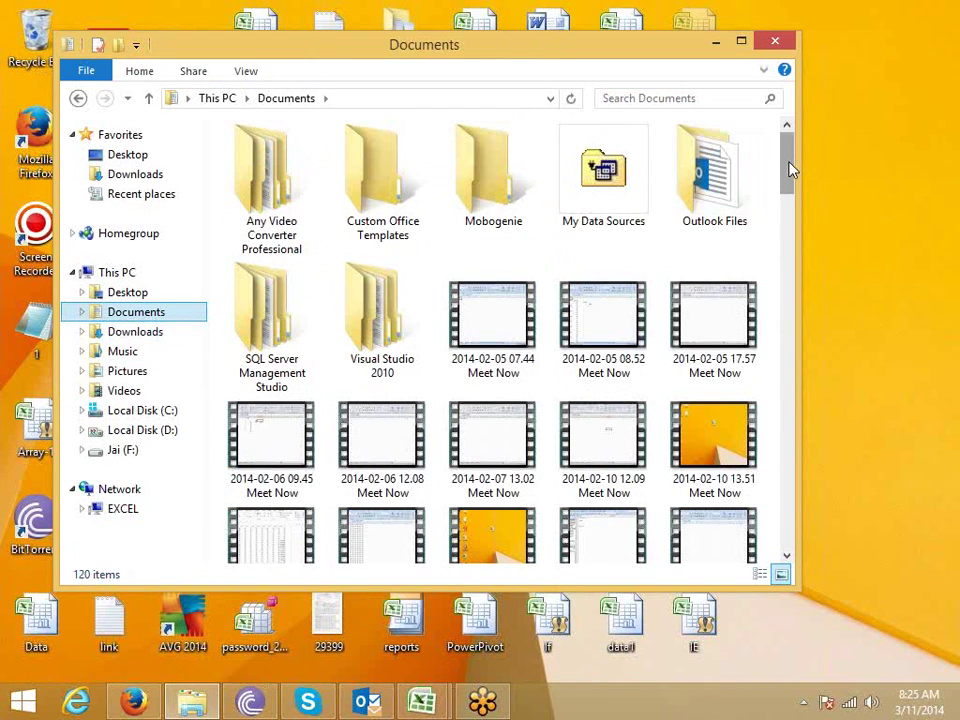
{"action": "left_click_drag", "start_coordinate": [790, 170], "coordinate": [796, 437]}
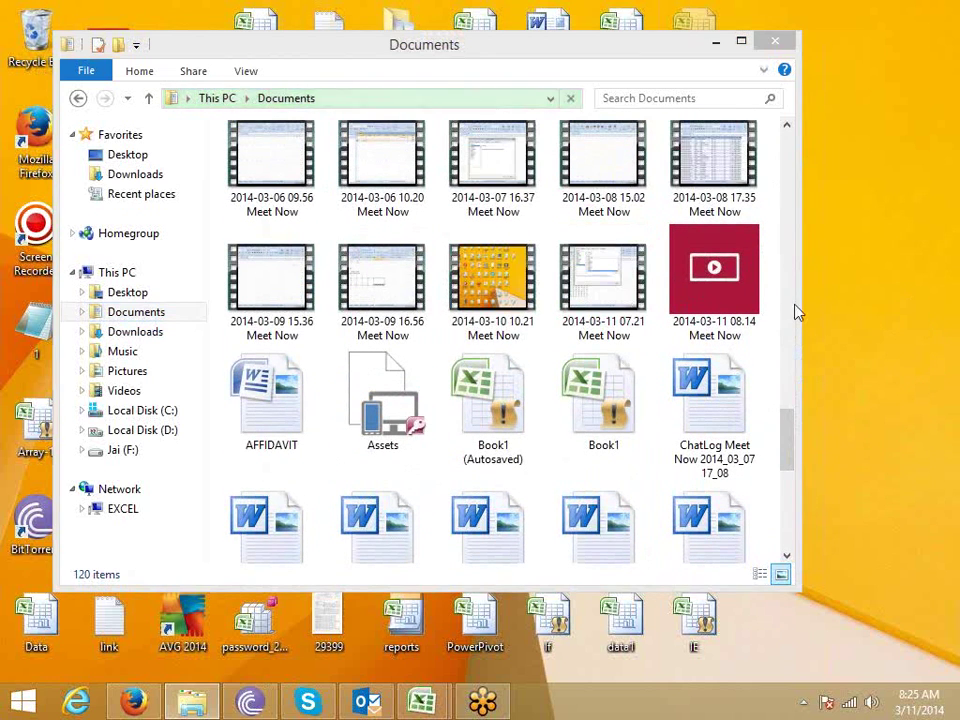
- Send the 2014-03-11 08.14 and 07.21 Meet Now videos to drive F:
{"action": "left_click", "coordinate": [700, 307]}
{"action": "right_click", "coordinate": [700, 307]}
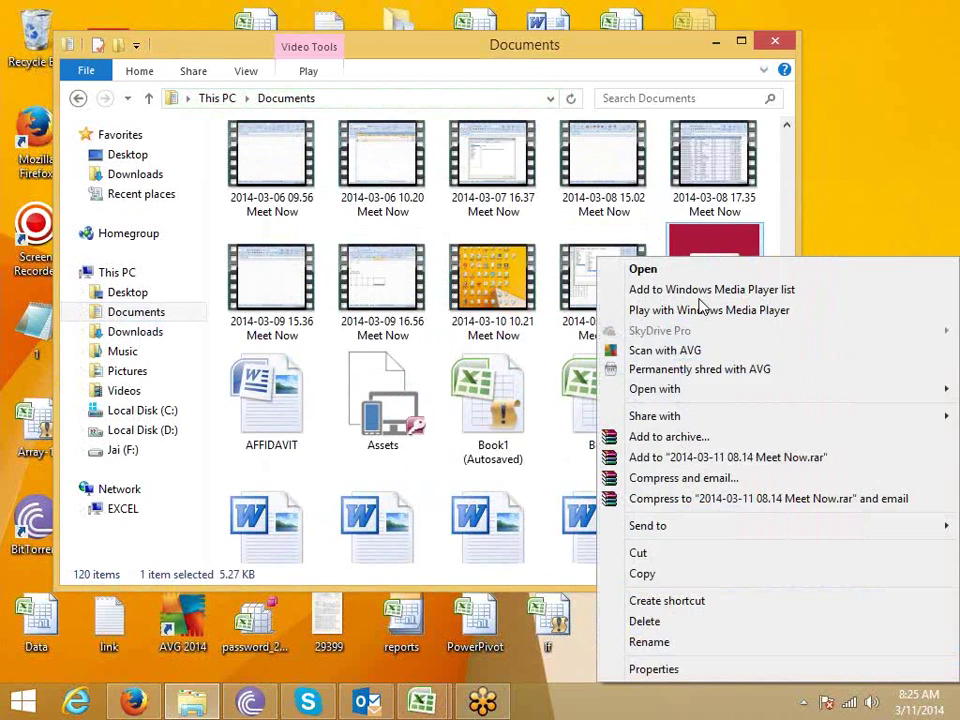
{"action": "mouse_move", "coordinate": [703, 535]}
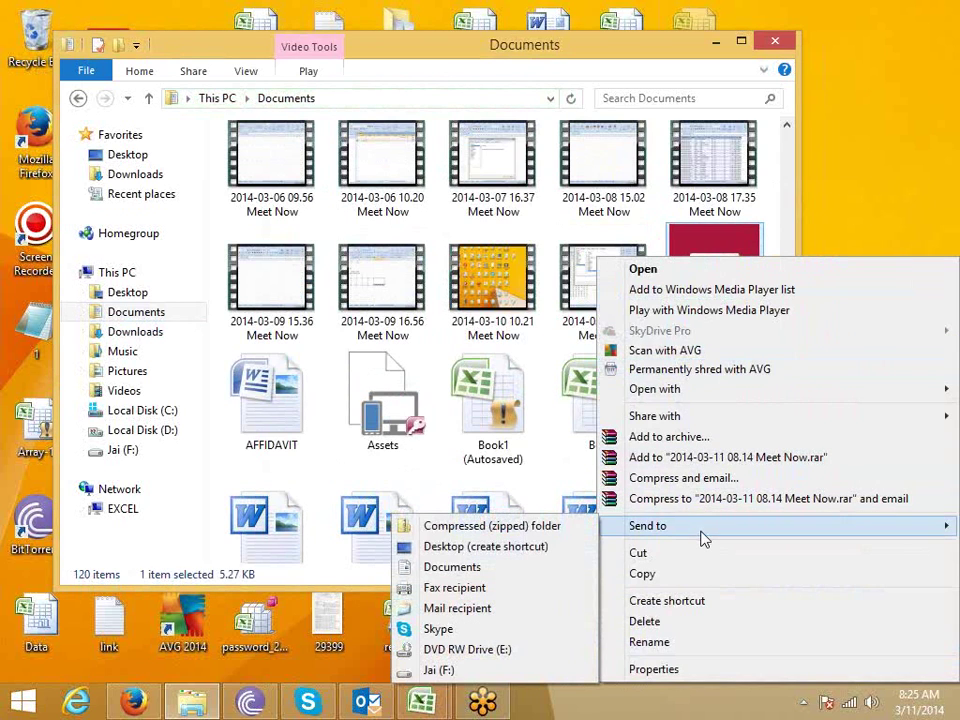
{"action": "left_click", "coordinate": [508, 672]}
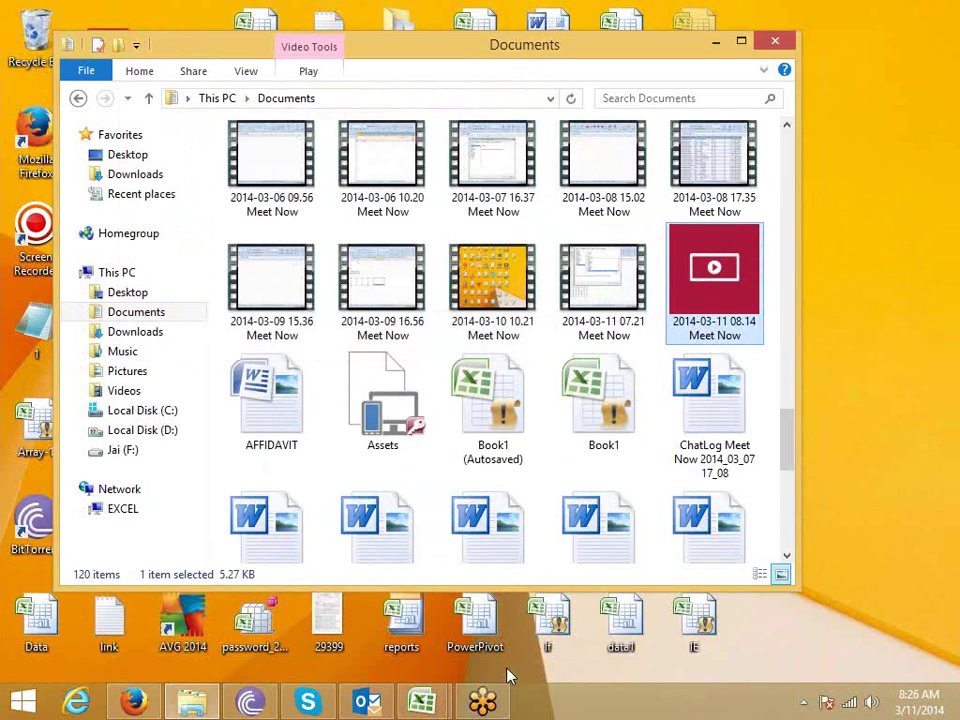
{"action": "mouse_move", "coordinate": [489, 706]}
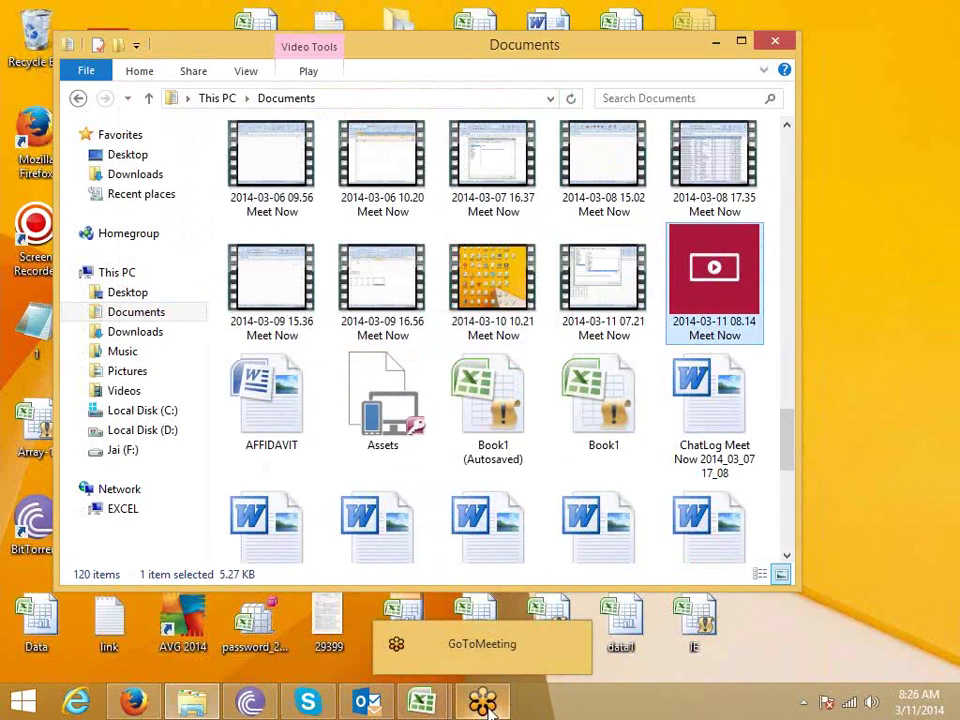
{"action": "left_click", "coordinate": [633, 307]}
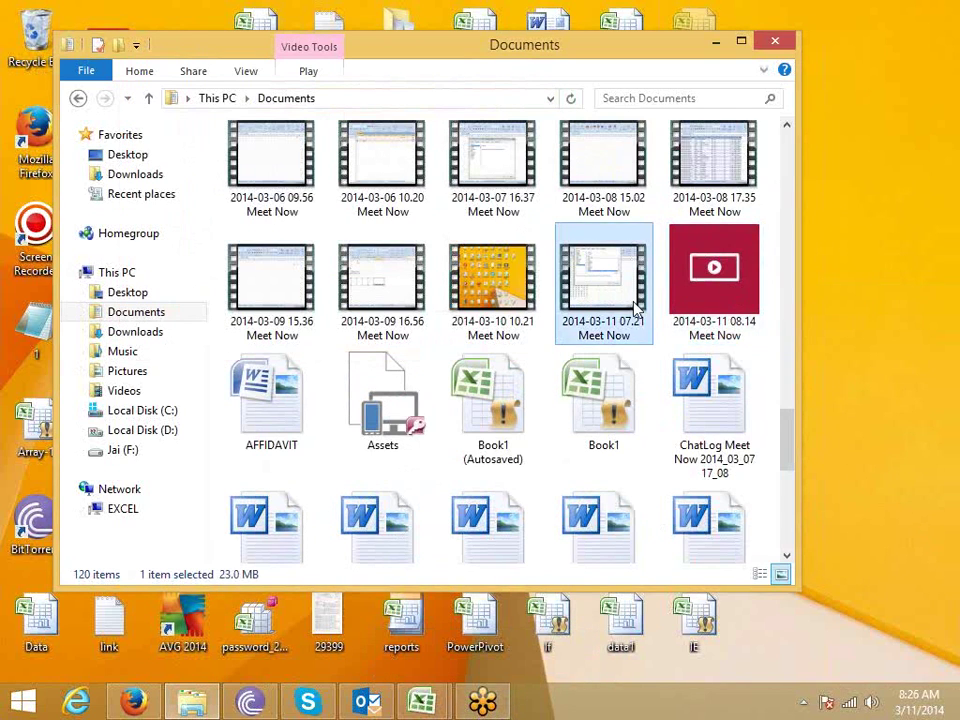
{"action": "right_click", "coordinate": [633, 307]}
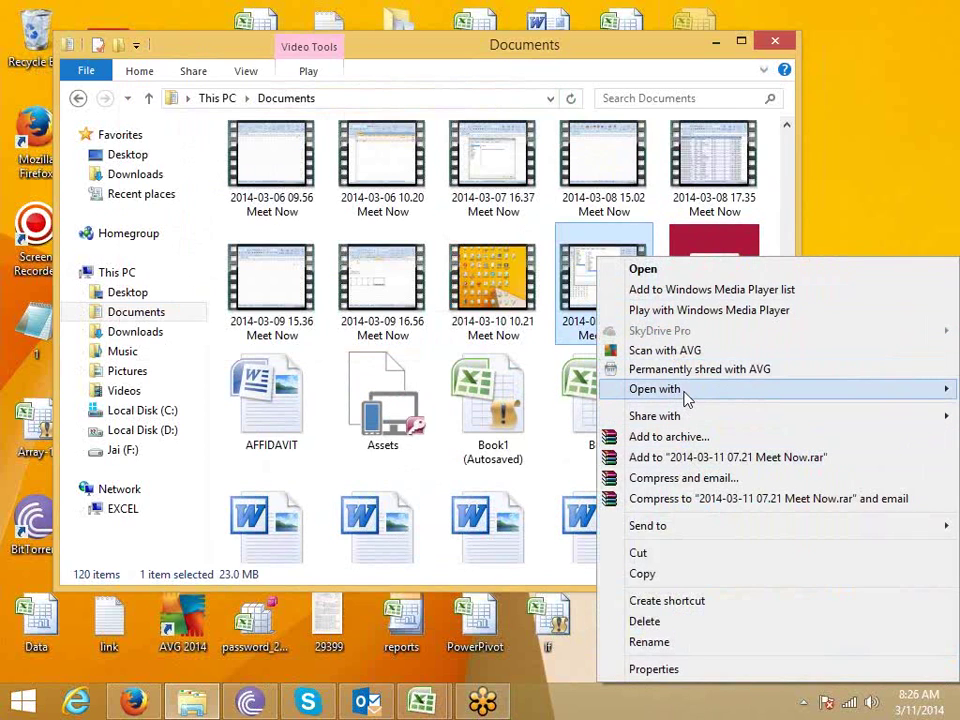
{"action": "mouse_move", "coordinate": [686, 389]}
{"action": "mouse_move", "coordinate": [681, 528]}
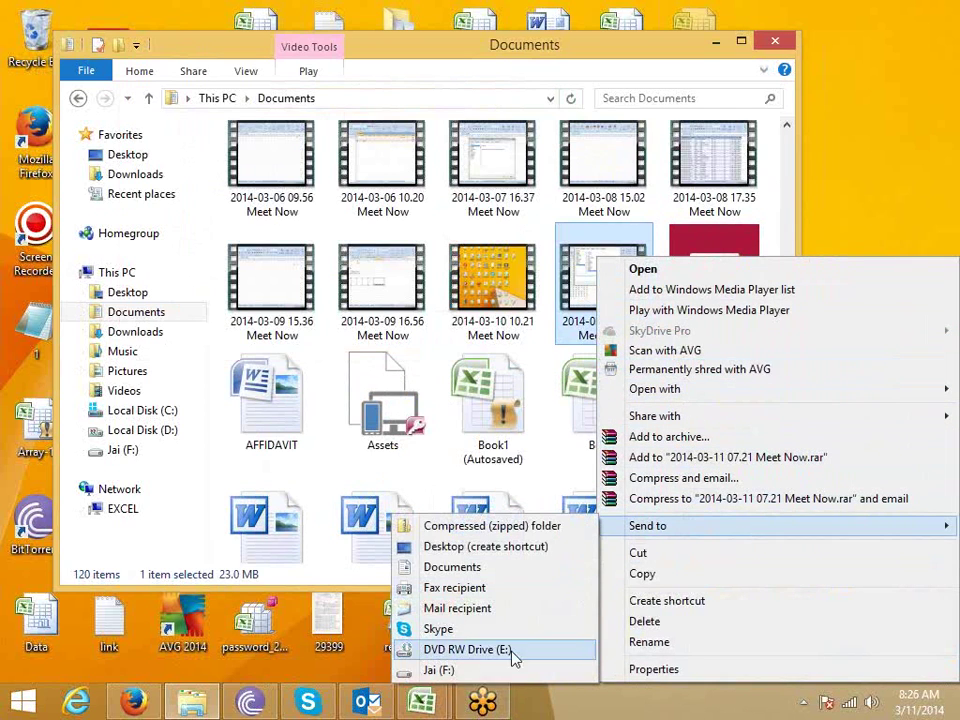
{"action": "left_click", "coordinate": [505, 678]}
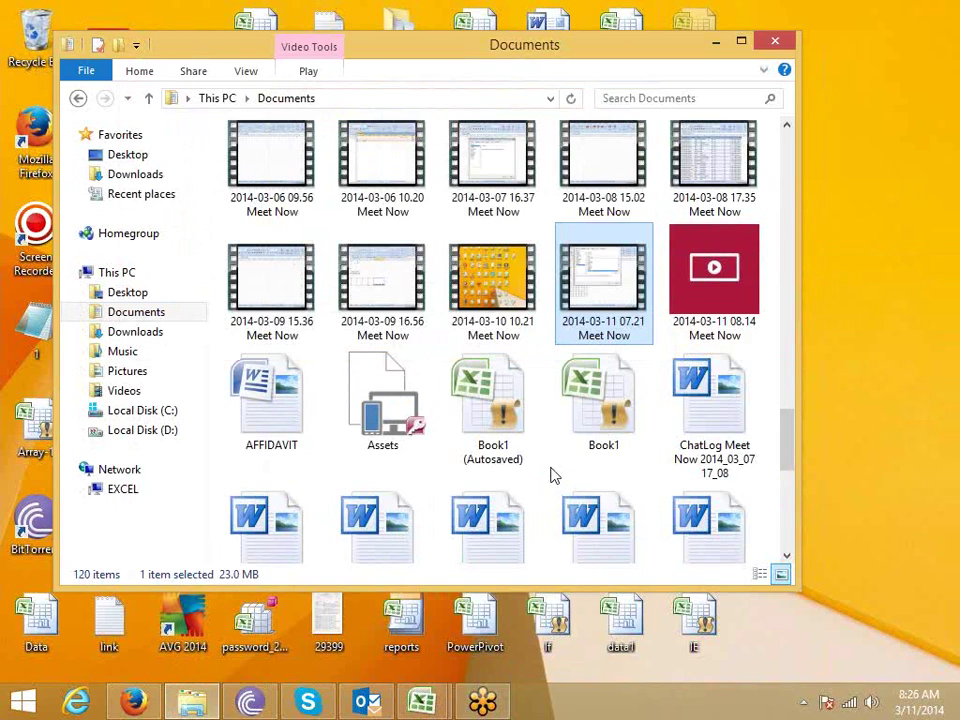
- Close the Documents window and bring the Data workbook back
{"action": "left_click", "coordinate": [775, 40]}
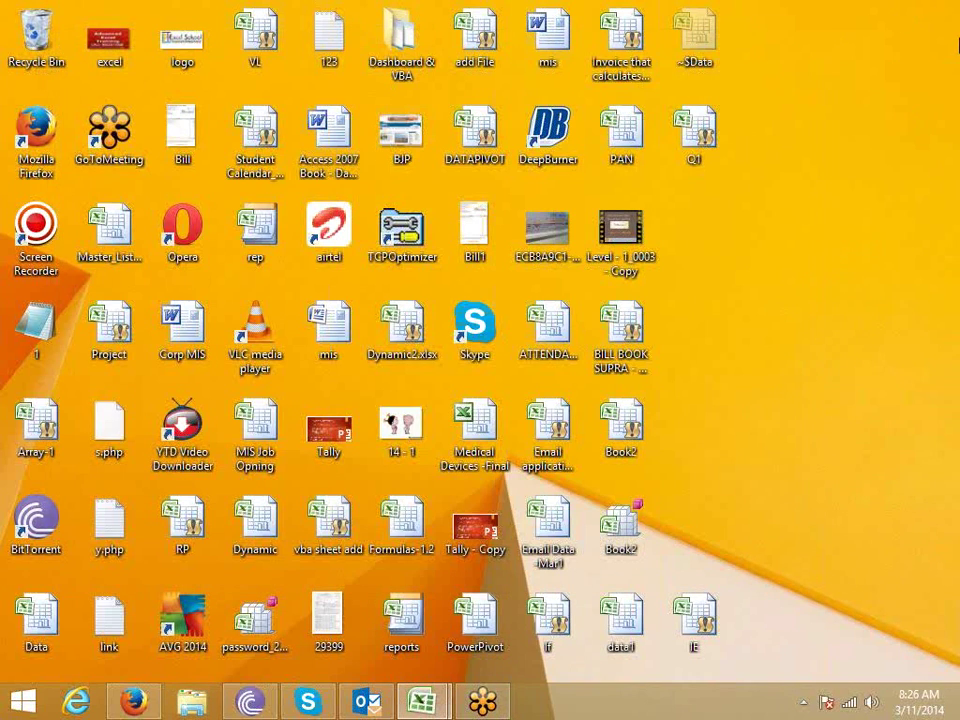
{"action": "mouse_move", "coordinate": [421, 702]}
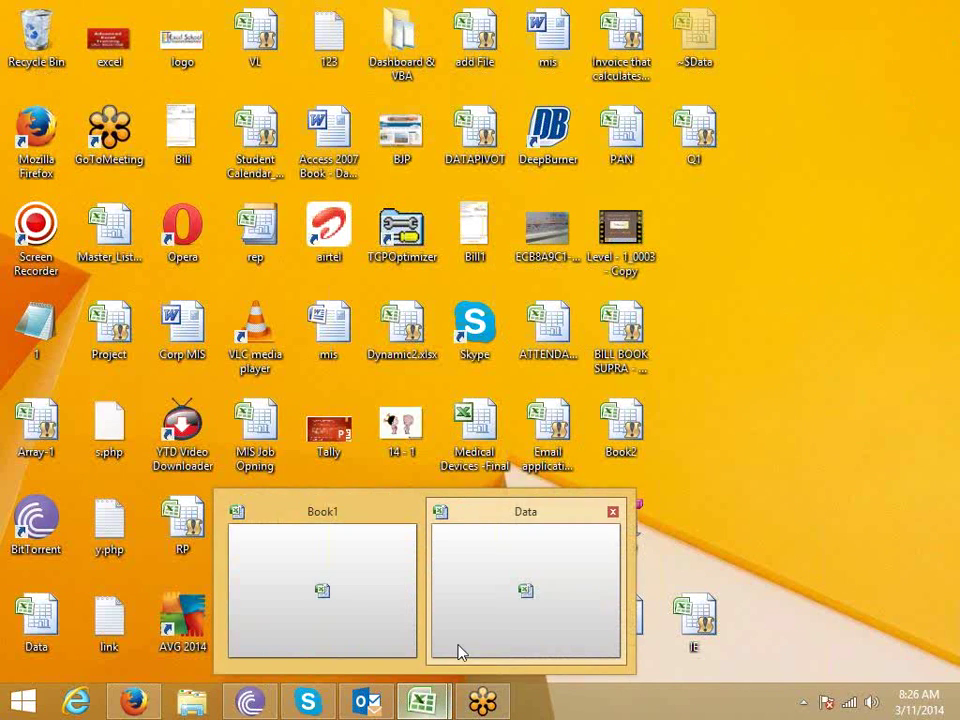
{"action": "left_click", "coordinate": [452, 646]}
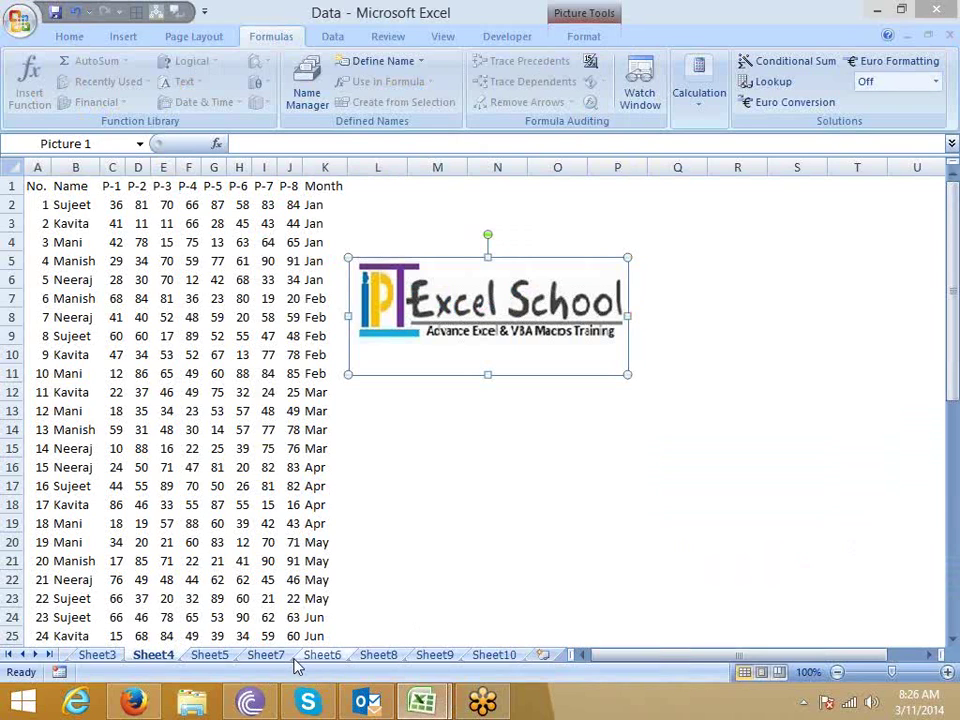
- Create a new blank workbook, Book2, with Ctrl+N
{"action": "key", "text": "ctrl+n"}
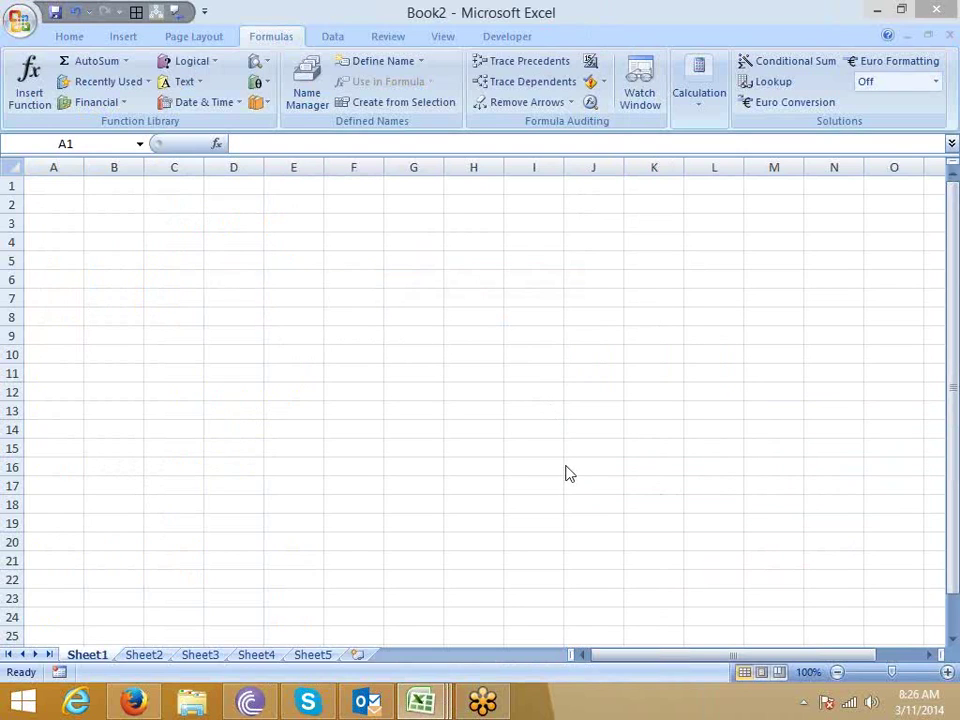
- Enter the operators =, *, /, - and ^ down cells G1 to G5
{"action": "left_click", "coordinate": [420, 195]}
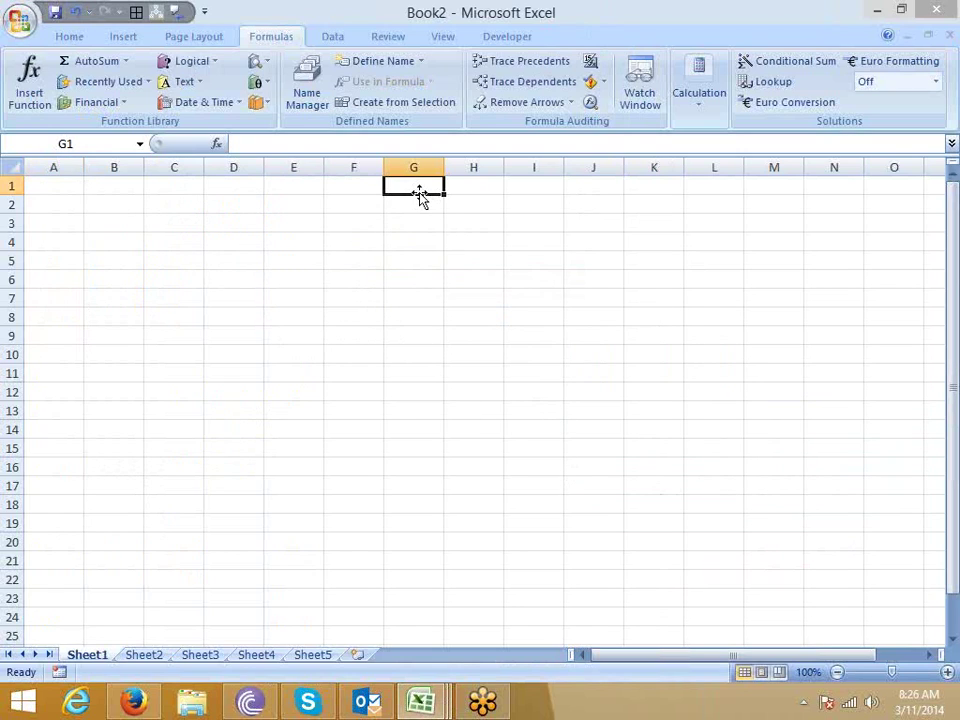
{"action": "type", "text": "="}
{"action": "key", "text": "Return"}
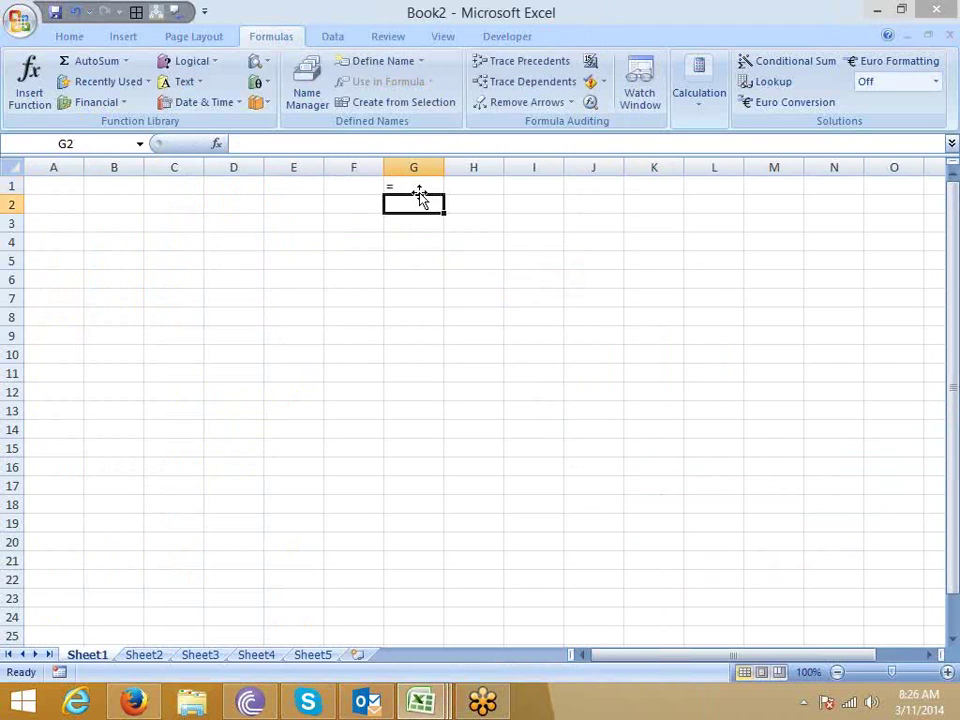
{"action": "type", "text": "*/"}
{"action": "key", "text": "Escape"}
{"action": "type", "text": "*"}
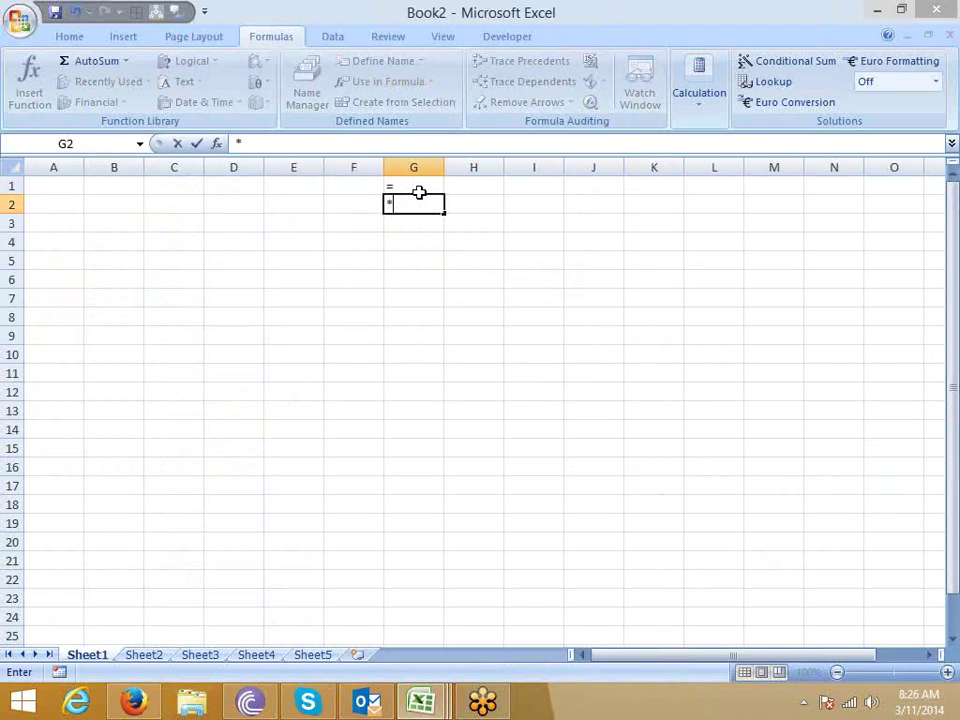
{"action": "key", "text": "Return"}
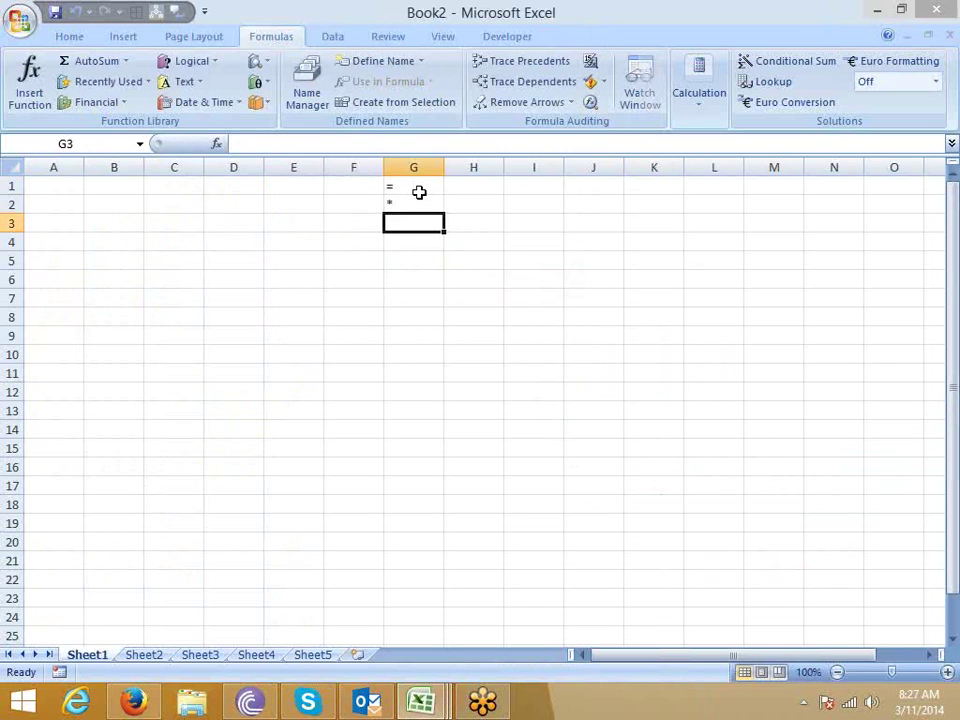
{"action": "type", "text": "/"}
{"action": "key", "text": "Return"}
{"action": "type", "text": "-"}
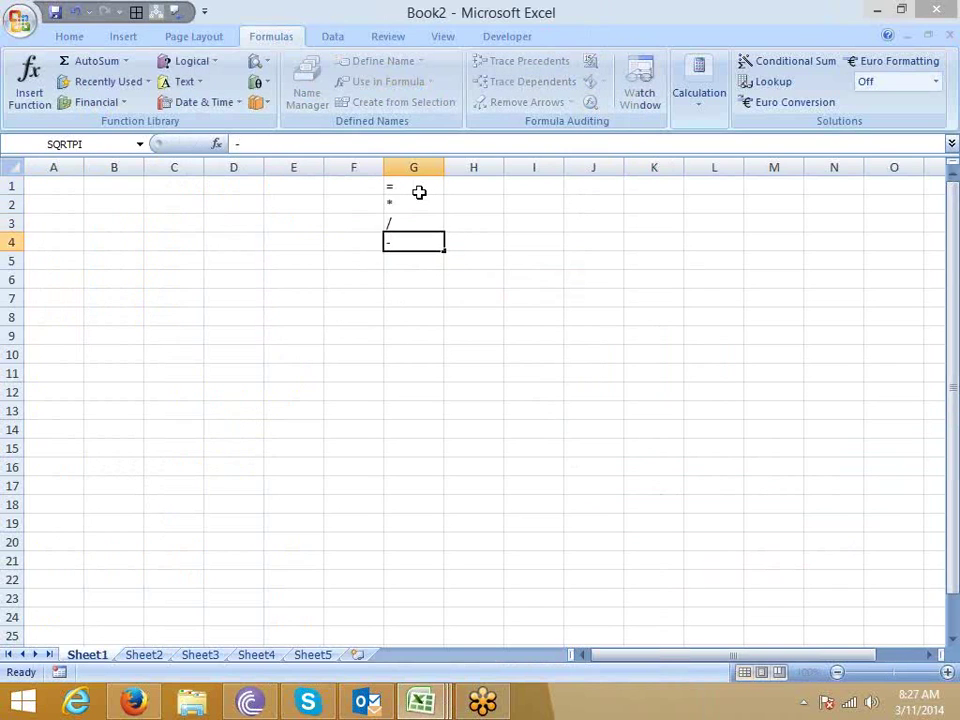
{"action": "key", "text": "Return"}
{"action": "type", "text": "^"}
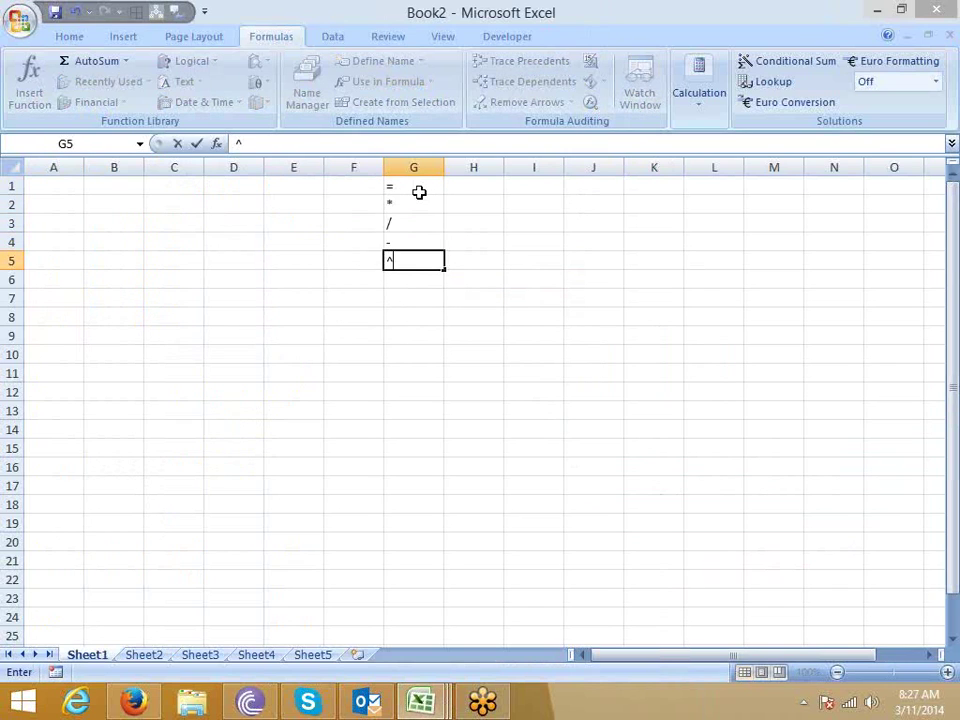
{"action": "key", "text": "Return"}
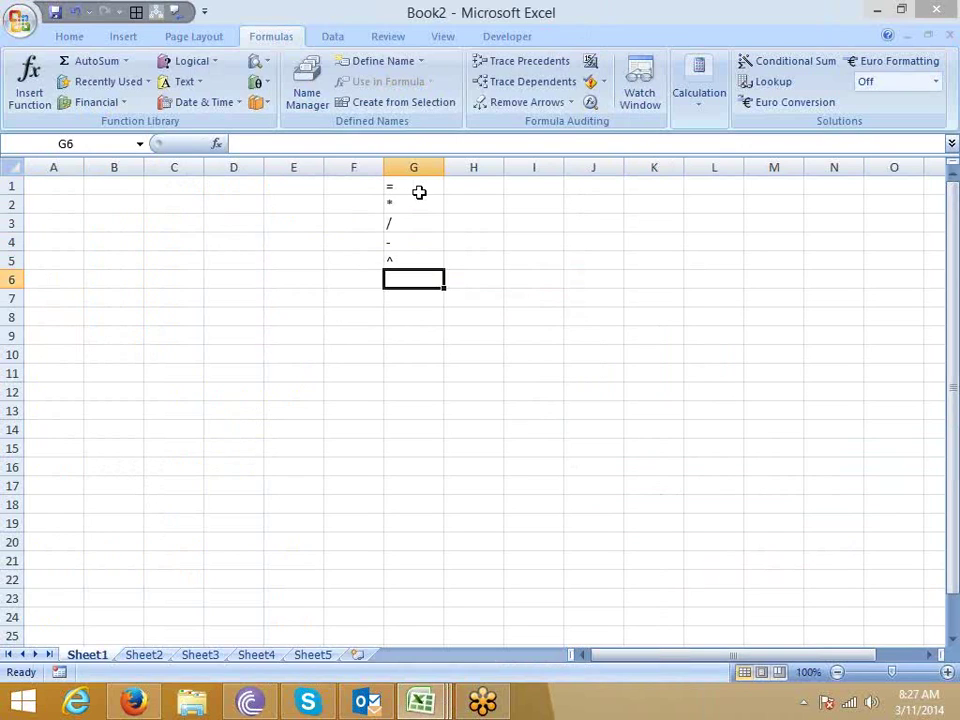
- Move the cursor back to A1 and down to A2
{"action": "key", "text": "Left"}
{"action": "key", "text": "Left"}
{"action": "key", "text": "Left"}
{"action": "key", "text": "Left"}
{"action": "key", "text": "Left"}
{"action": "key", "text": "Left"}
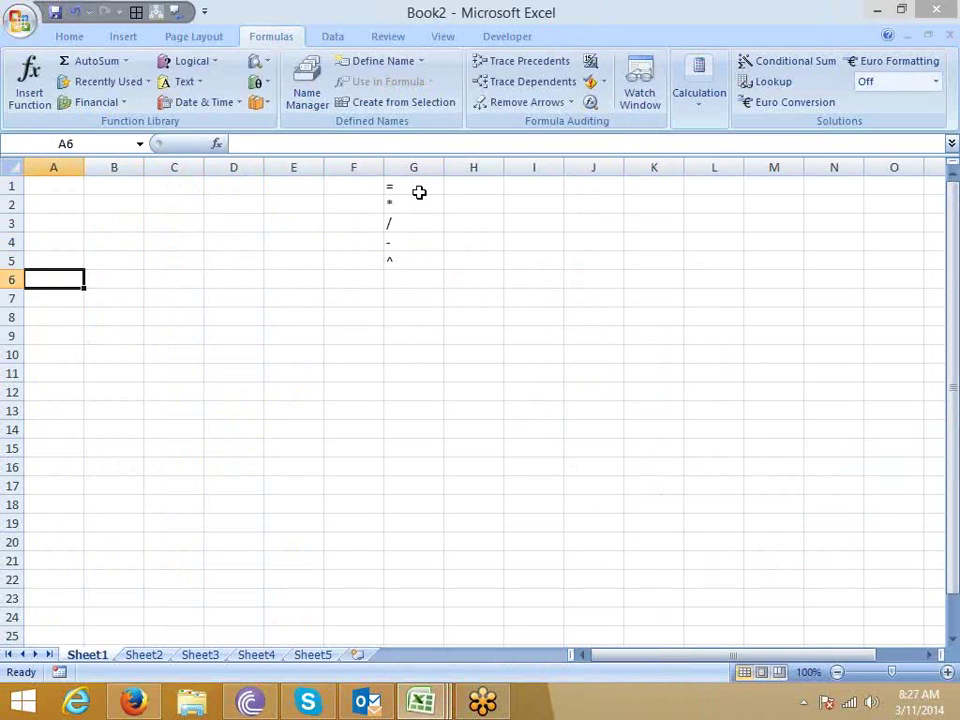
{"action": "key", "text": "ctrl+Home"}
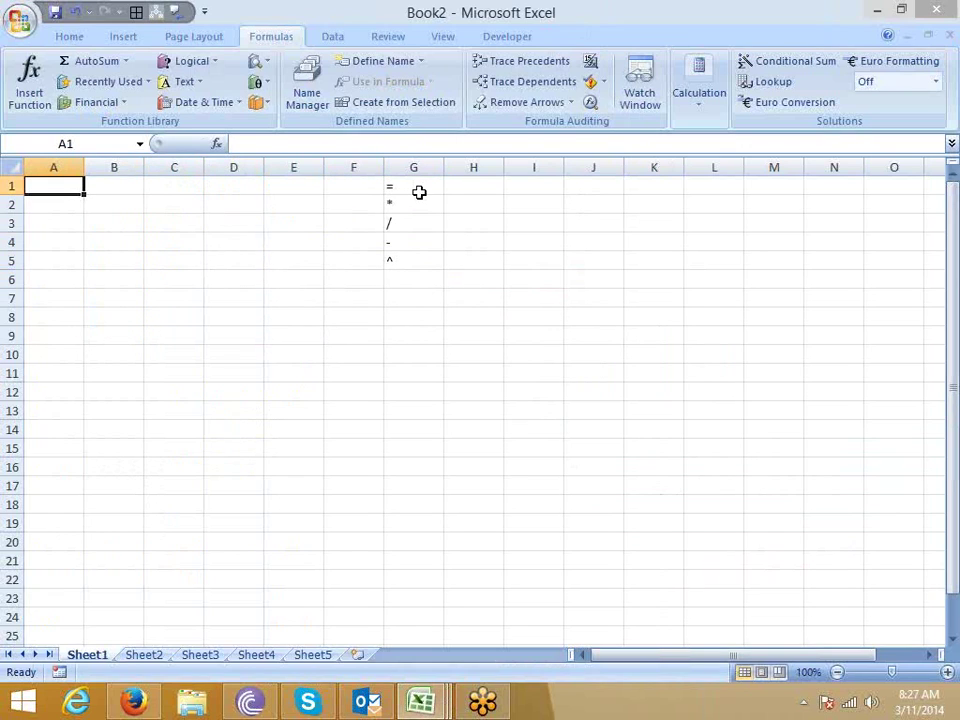
{"action": "key", "text": "Right"}
{"action": "key", "text": "Right"}
{"action": "key", "text": "Right"}
{"action": "key", "text": "Left"}
{"action": "key", "text": "Left"}
{"action": "key", "text": "Left"}
{"action": "key", "text": "Down"}
{"action": "key", "text": "Down"}
{"action": "key", "text": "Down"}
{"action": "key", "text": "Up"}
{"action": "key", "text": "Up"}
{"action": "key", "text": "Up"}
{"action": "key", "text": "Down"}
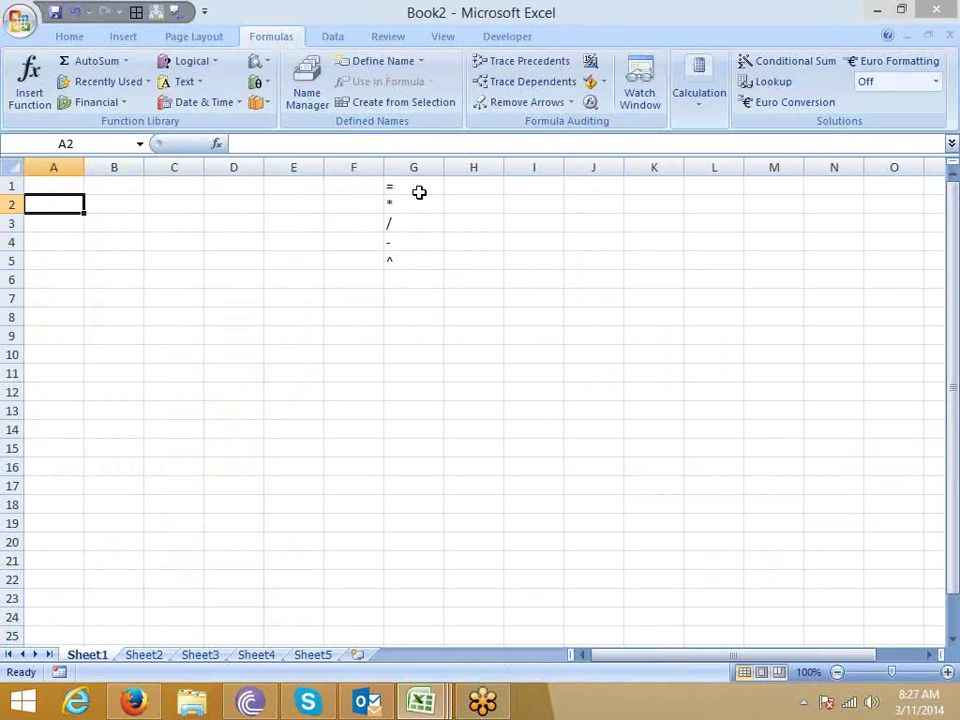
- Enter 520 in B2 and 300 in C2
{"action": "key", "text": "Right"}
{"action": "type", "text": "52"}
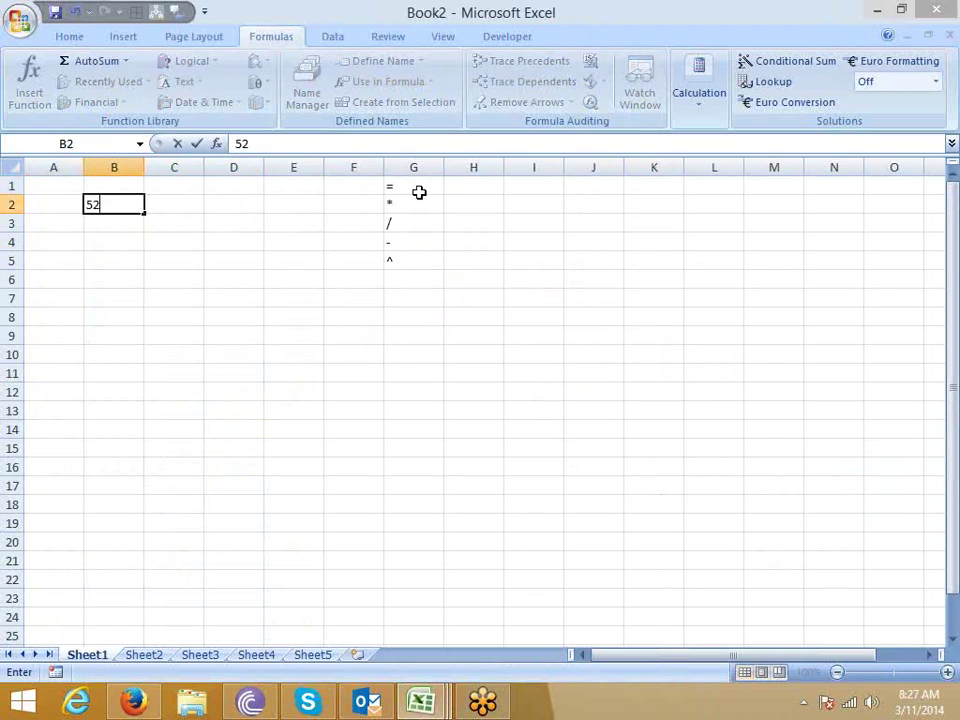
{"action": "type", "text": "0"}
{"action": "key", "text": "Tab"}
{"action": "type", "text": "3"}
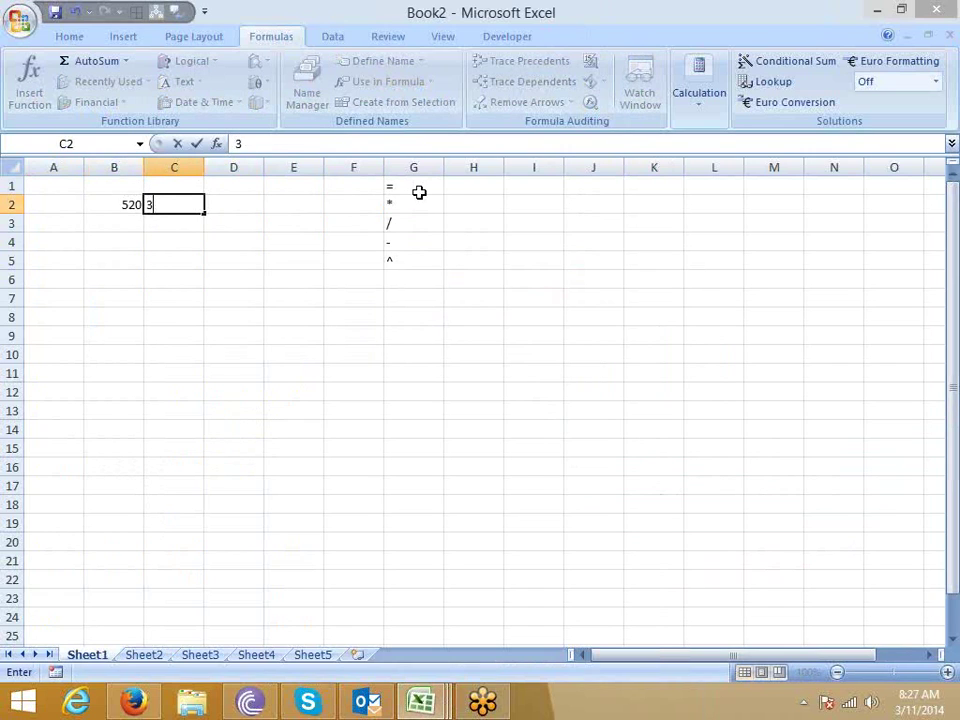
{"action": "type", "text": "00"}
{"action": "key", "text": "Tab"}
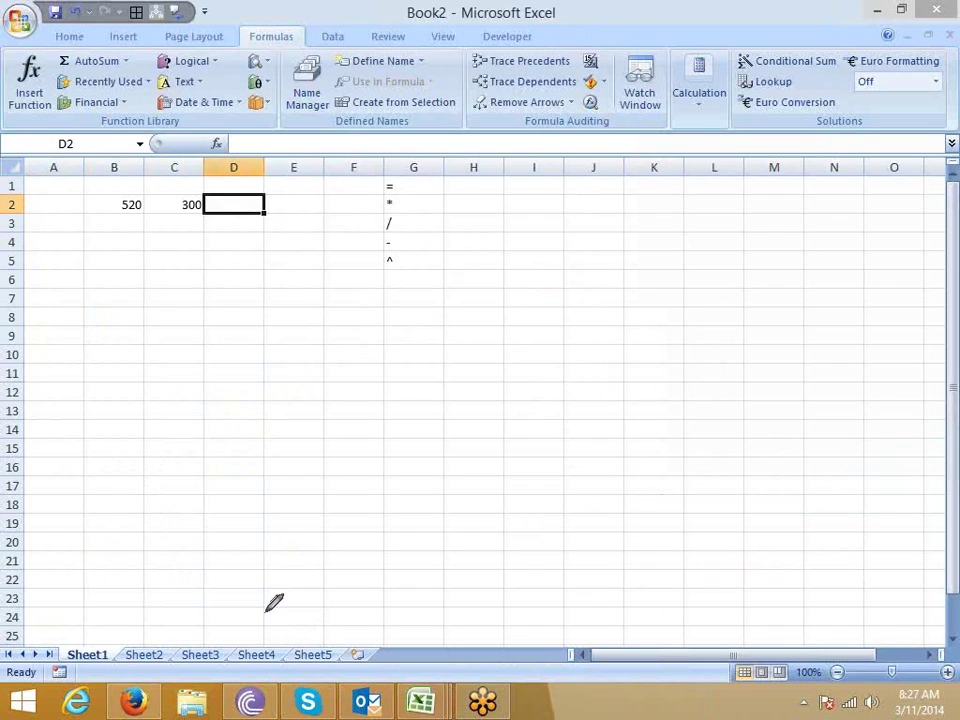
- Hand-write 300/520 × 100 in ink beside the numbers
{"action": "left_click_drag", "start_coordinate": [256, 370], "coordinate": [268, 404]}
{"action": "mouse_move", "coordinate": [313, 350]}
{"action": "left_mouse_down"}
{"action": "mouse_move", "coordinate": [333, 374]}
{"action": "mouse_move", "coordinate": [345, 350]}
{"action": "left_mouse_up"}
{"action": "left_click_drag", "start_coordinate": [248, 444], "coordinate": [356, 410]}
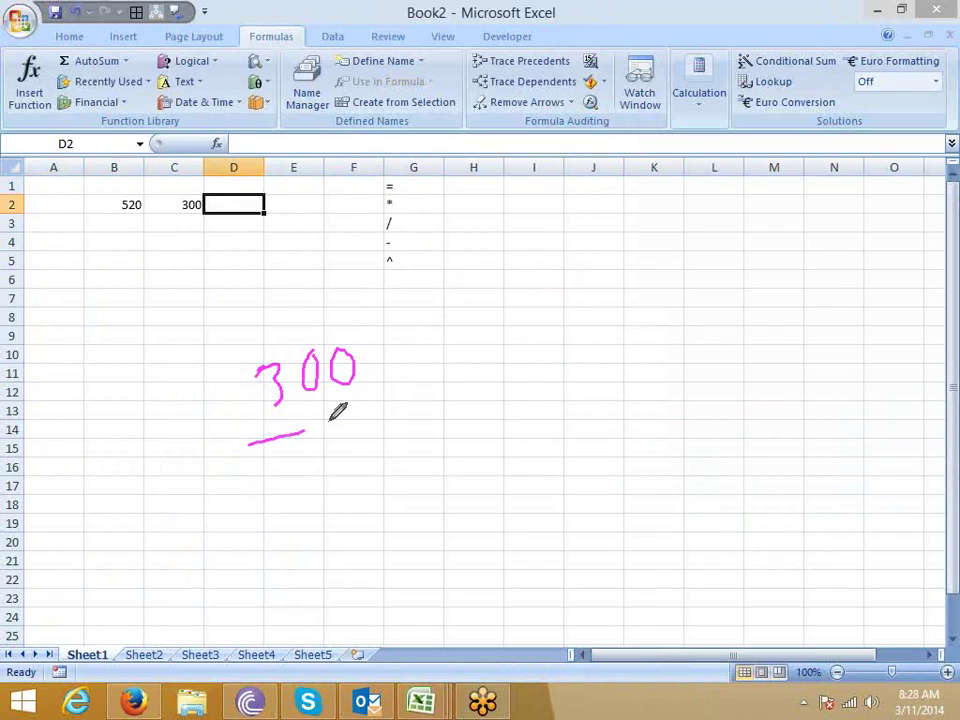
{"action": "mouse_move", "coordinate": [293, 455]}
{"action": "left_mouse_down"}
{"action": "mouse_move", "coordinate": [299, 480]}
{"action": "mouse_move", "coordinate": [265, 506]}
{"action": "left_mouse_up"}
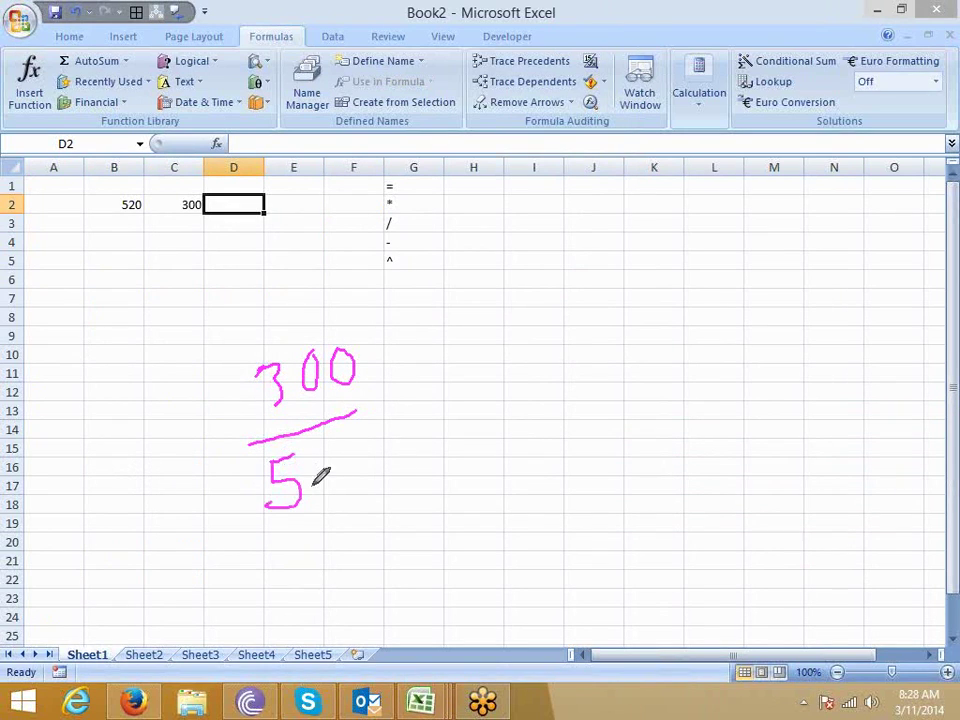
{"action": "mouse_move", "coordinate": [297, 462]}
{"action": "left_mouse_down"}
{"action": "mouse_move", "coordinate": [305, 490]}
{"action": "mouse_move", "coordinate": [340, 484]}
{"action": "left_mouse_up"}
{"action": "left_click_drag", "start_coordinate": [338, 431], "coordinate": [339, 434]}
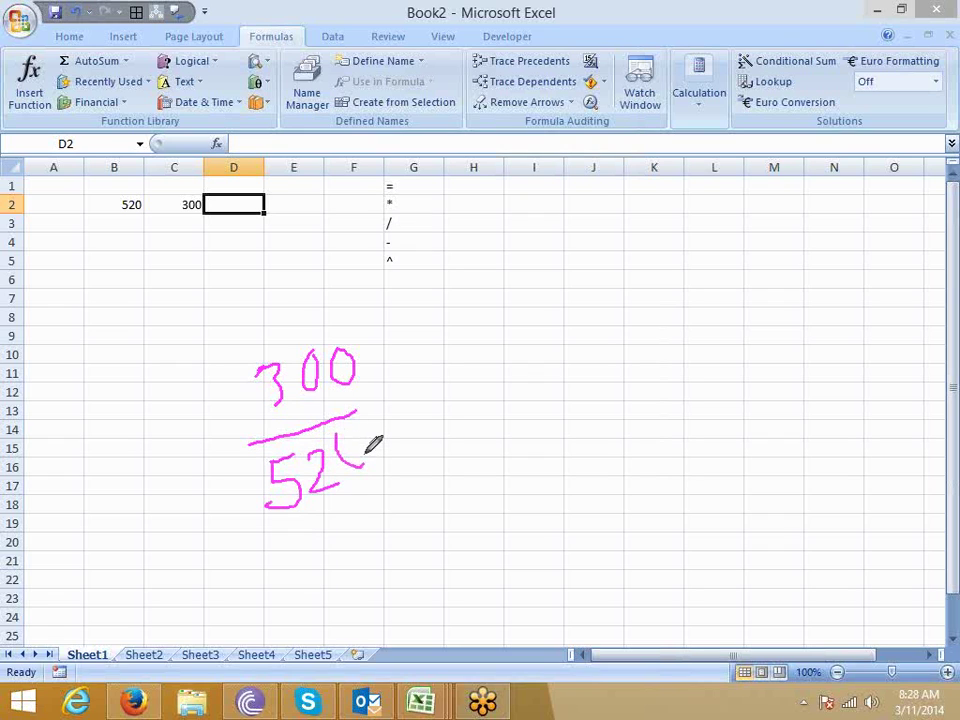
{"action": "left_click_drag", "start_coordinate": [354, 376], "coordinate": [397, 411]}
{"action": "mouse_move", "coordinate": [398, 358]}
{"action": "left_mouse_down"}
{"action": "mouse_move", "coordinate": [378, 442]}
{"action": "mouse_move", "coordinate": [429, 430]}
{"action": "left_mouse_up"}
{"action": "mouse_move", "coordinate": [448, 362]}
{"action": "left_mouse_down"}
{"action": "mouse_move", "coordinate": [442, 392]}
{"action": "mouse_move", "coordinate": [461, 366]}
{"action": "mouse_move", "coordinate": [497, 352]}
{"action": "left_mouse_up"}
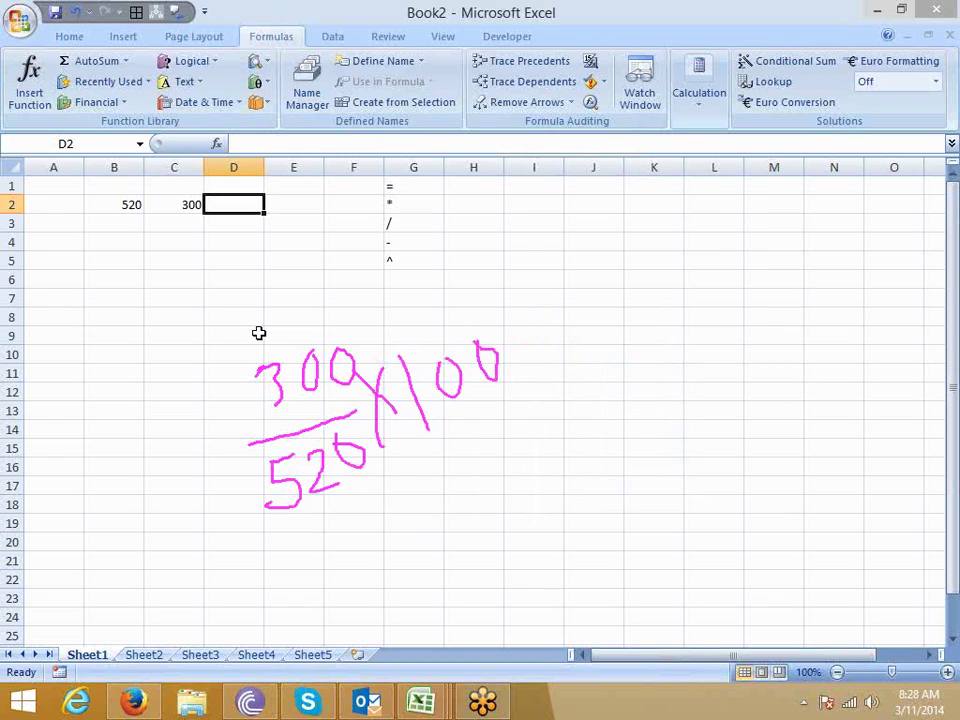
{"action": "left_click_drag", "start_coordinate": [250, 318], "coordinate": [557, 537]}
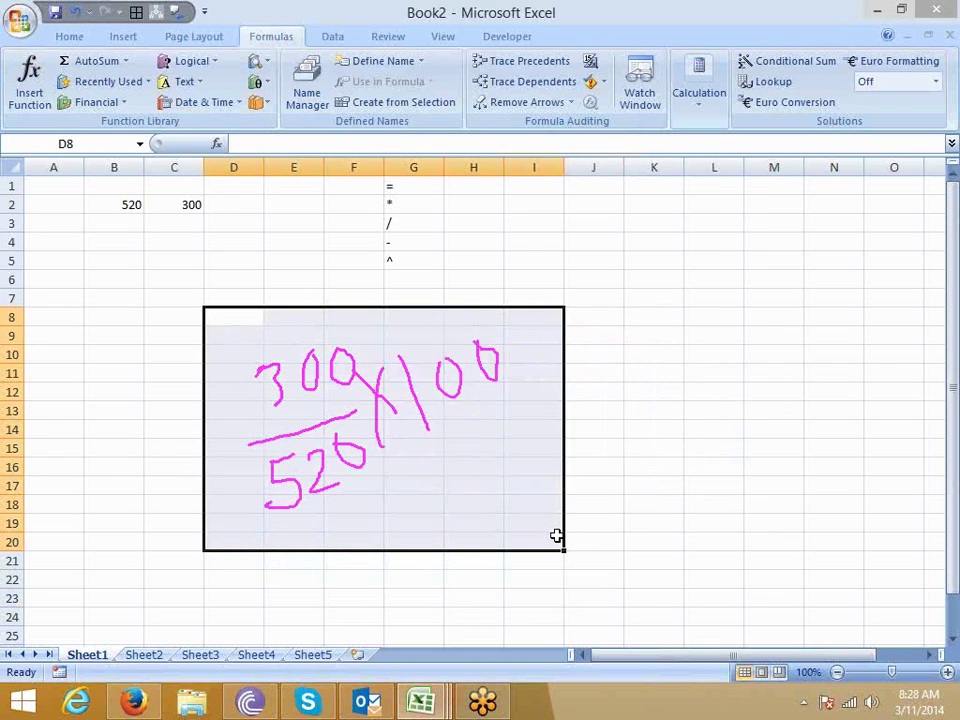
- Enter the formula =C2/B2 in D2
{"action": "left_click", "coordinate": [557, 537]}
{"action": "left_click", "coordinate": [229, 208]}
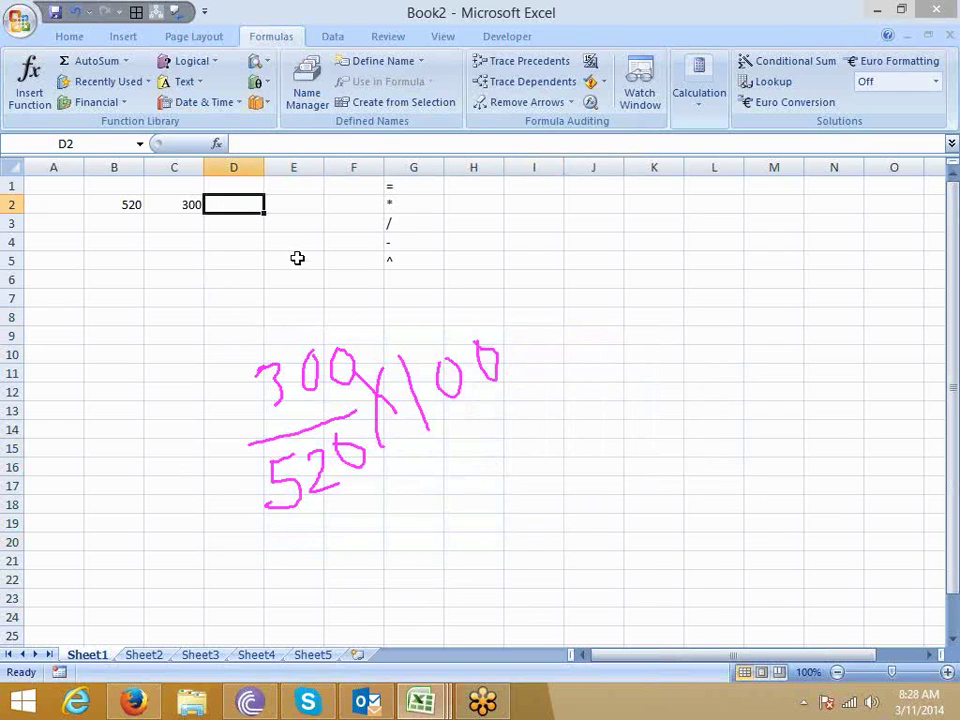
{"action": "type", "text": "="}
{"action": "key", "text": "Left"}
{"action": "key", "text": "Left"}
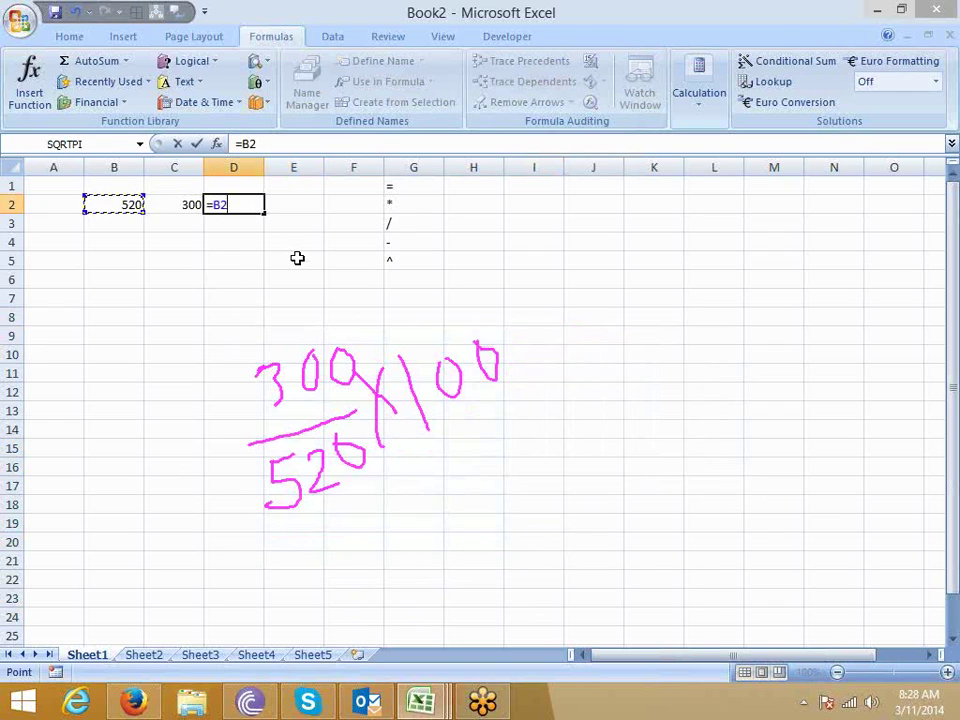
{"action": "key", "text": "Right"}
{"action": "type", "text": "/"}
{"action": "key", "text": "Left"}
{"action": "key", "text": "Left"}
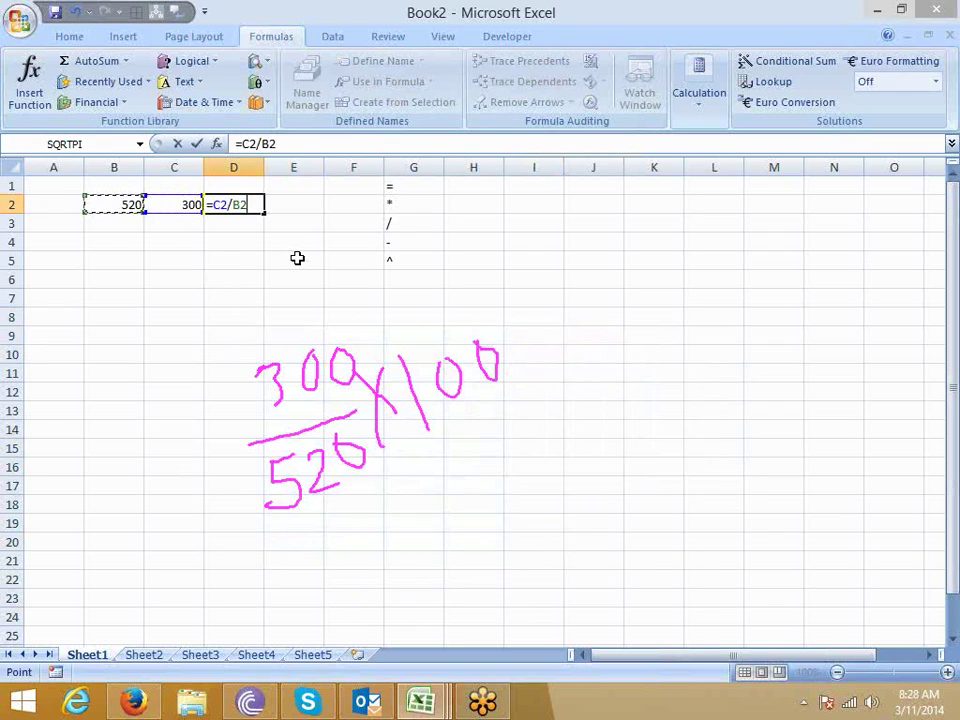
{"action": "key", "text": "Return"}
{"action": "key", "text": "Up"}
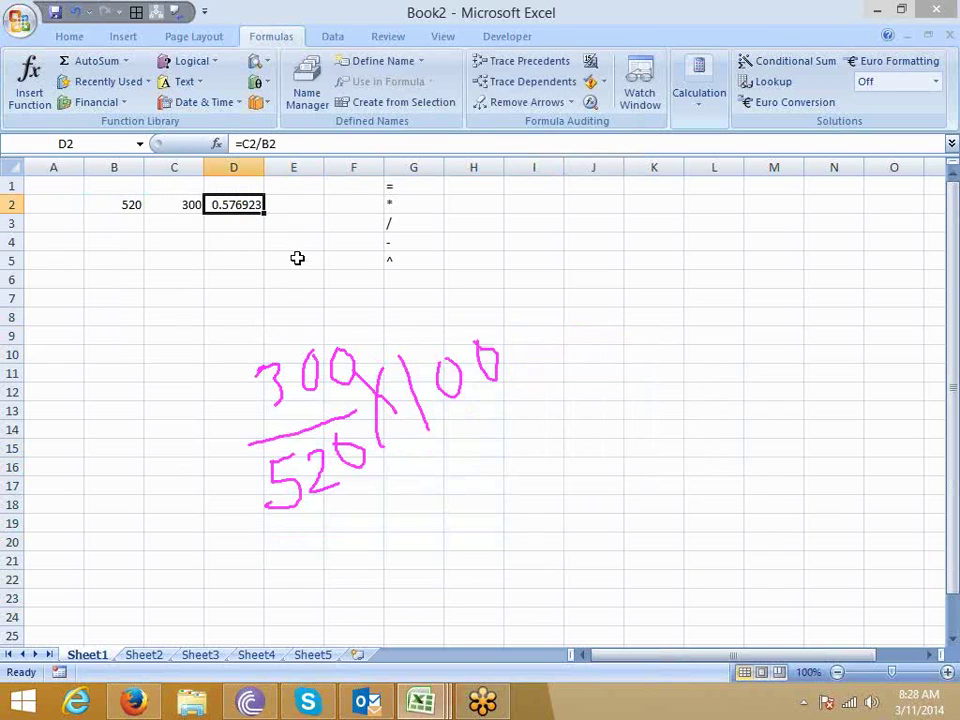
- Put 10 in C7 and apply Percent Style to D2 so it shows 58%
{"action": "left_click", "coordinate": [197, 300]}
{"action": "type", "text": "10"}
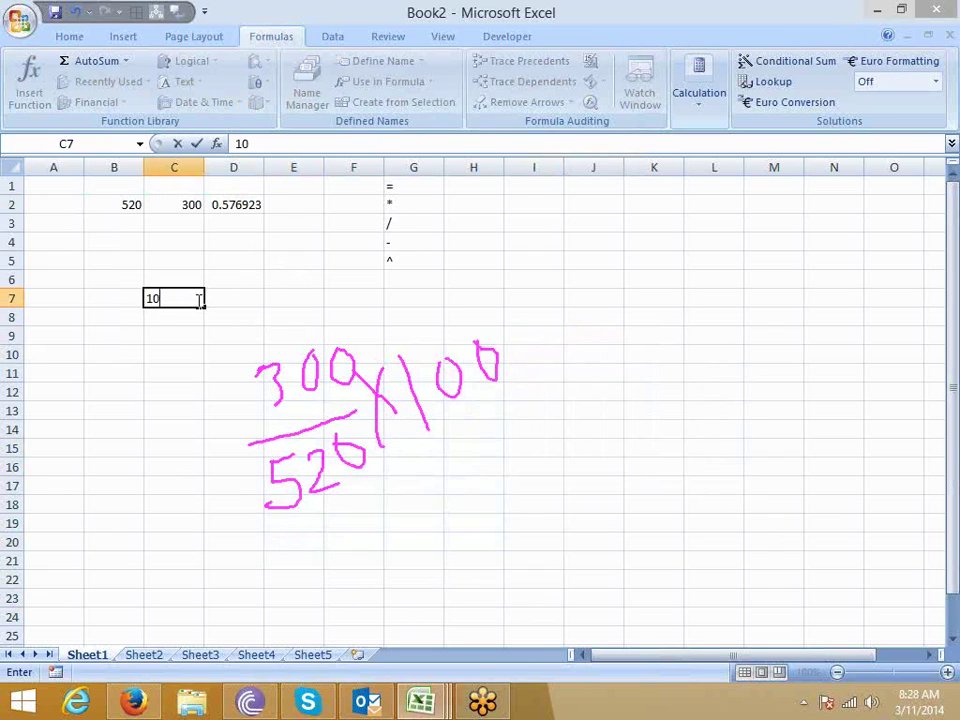
{"action": "key", "text": "Return"}
{"action": "left_click", "coordinate": [197, 300]}
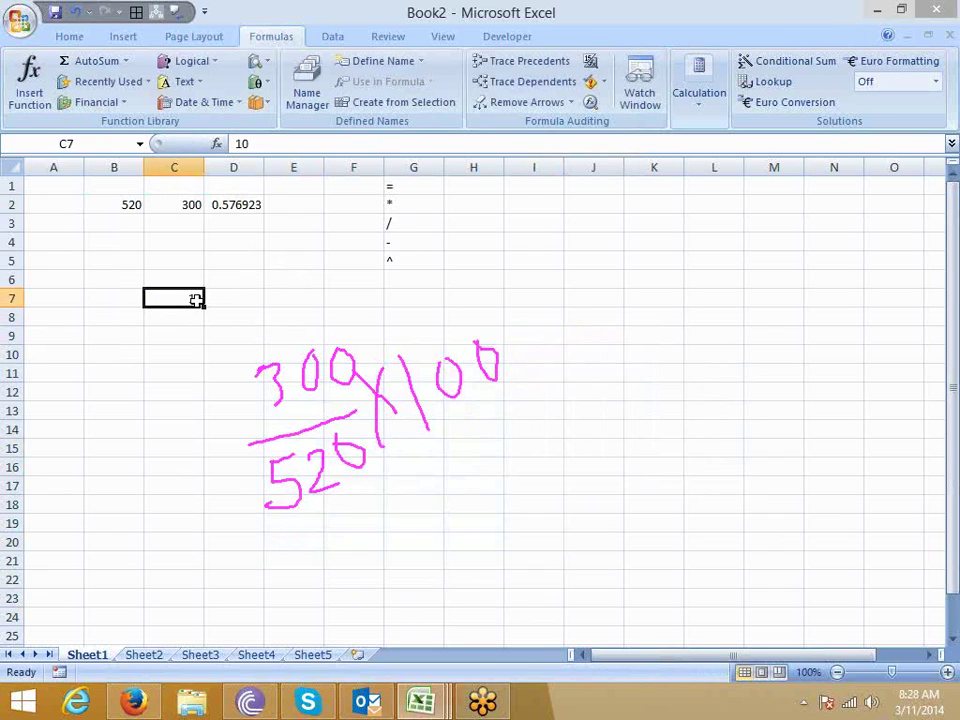
{"action": "left_click", "coordinate": [62, 36]}
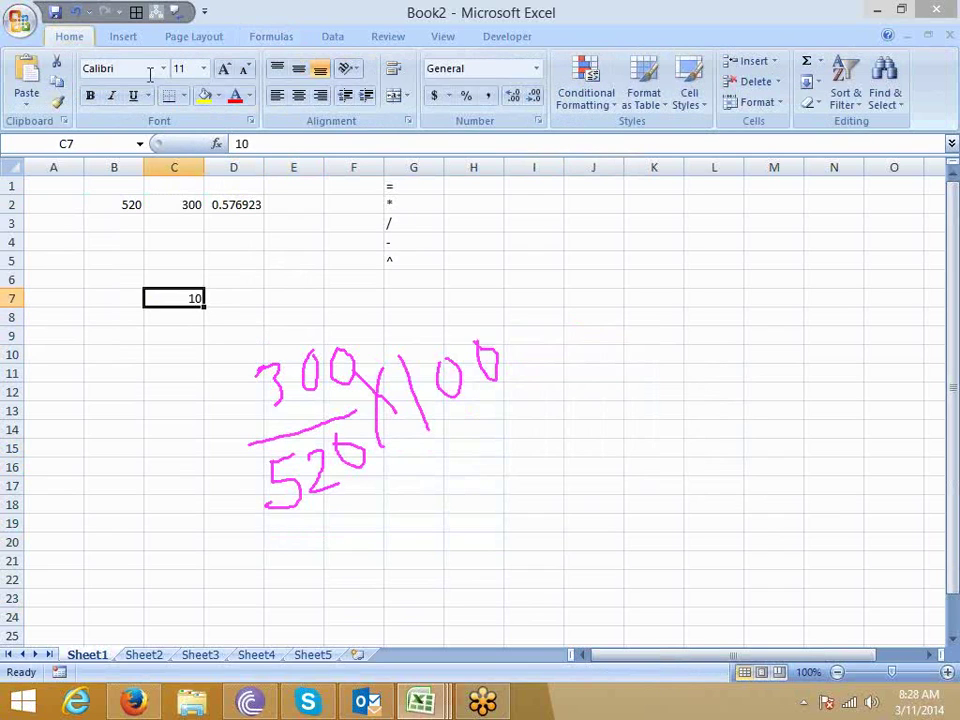
{"action": "left_click", "coordinate": [467, 96]}
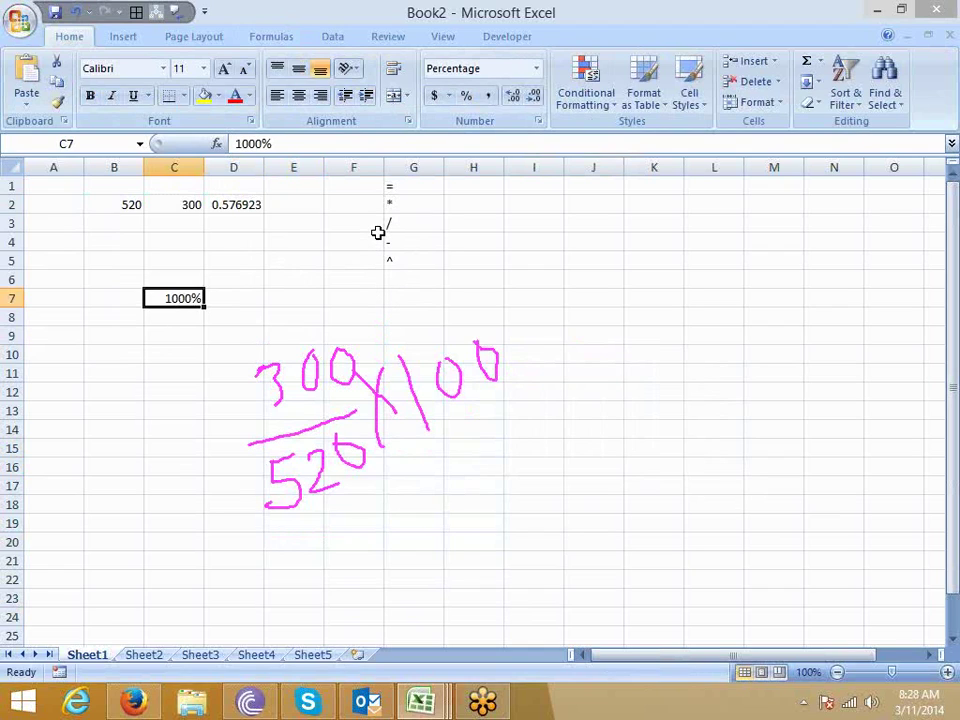
{"action": "key", "text": "ctrl+z"}
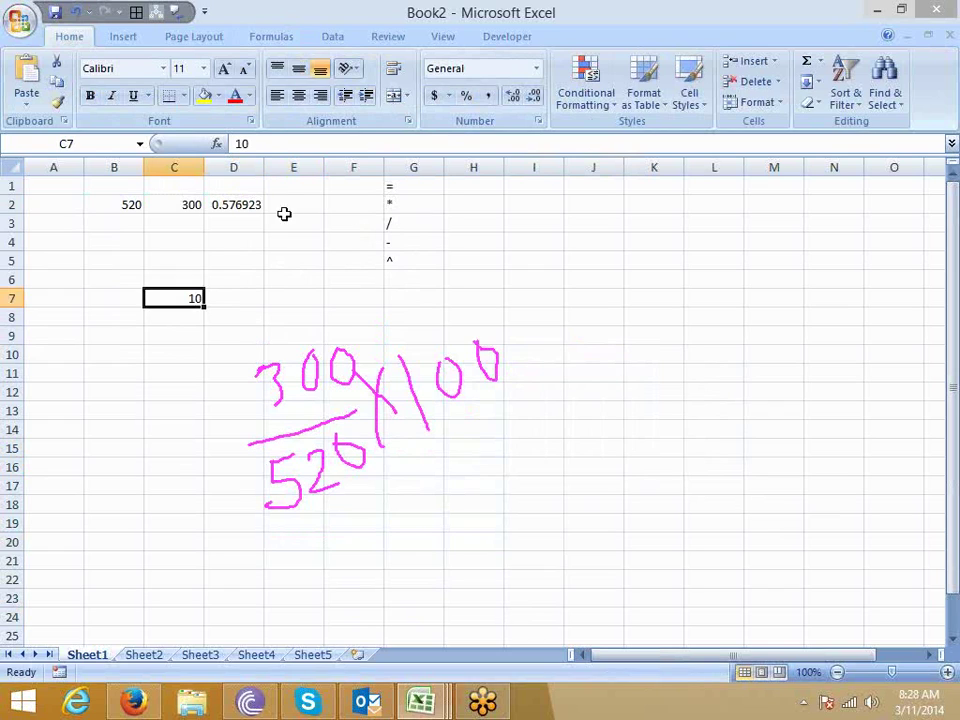
{"action": "left_click", "coordinate": [241, 205]}
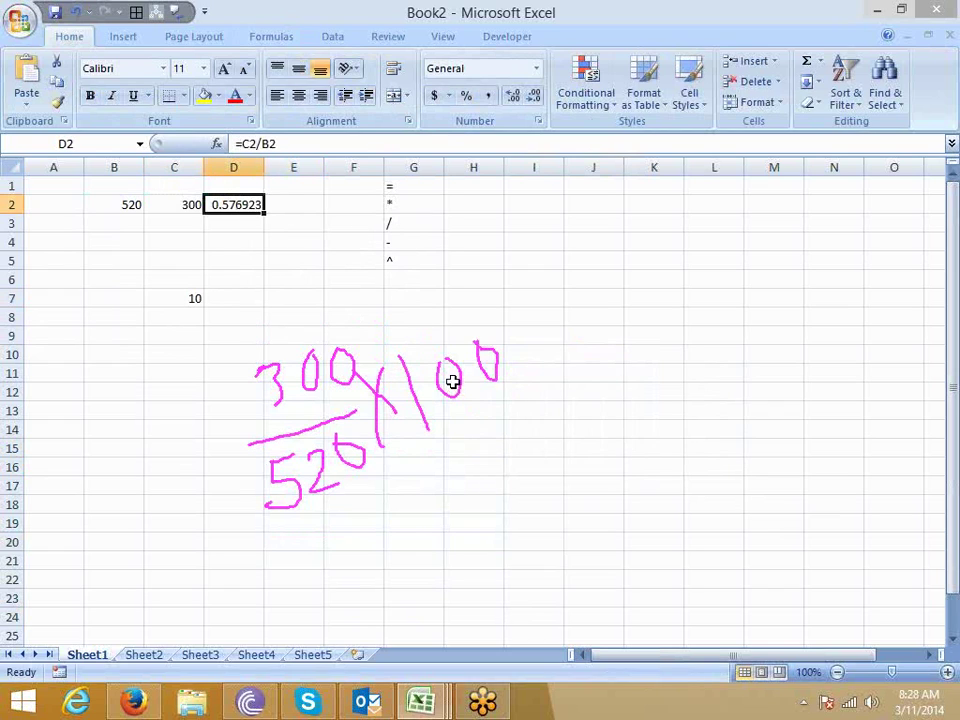
{"action": "left_click", "coordinate": [466, 97]}
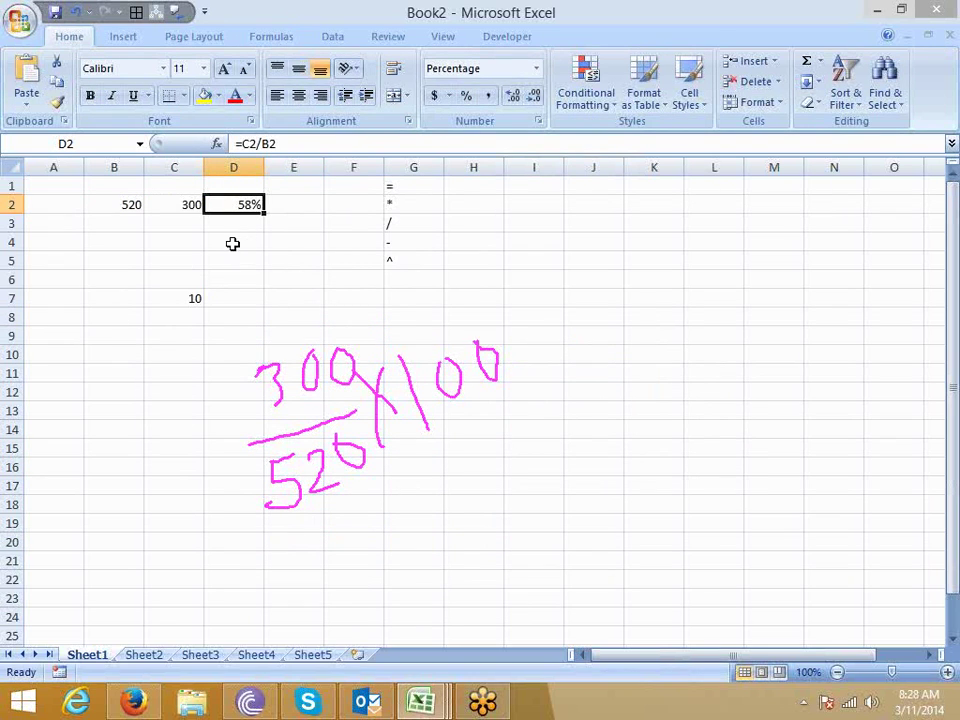
{"action": "left_click", "coordinate": [108, 257]}
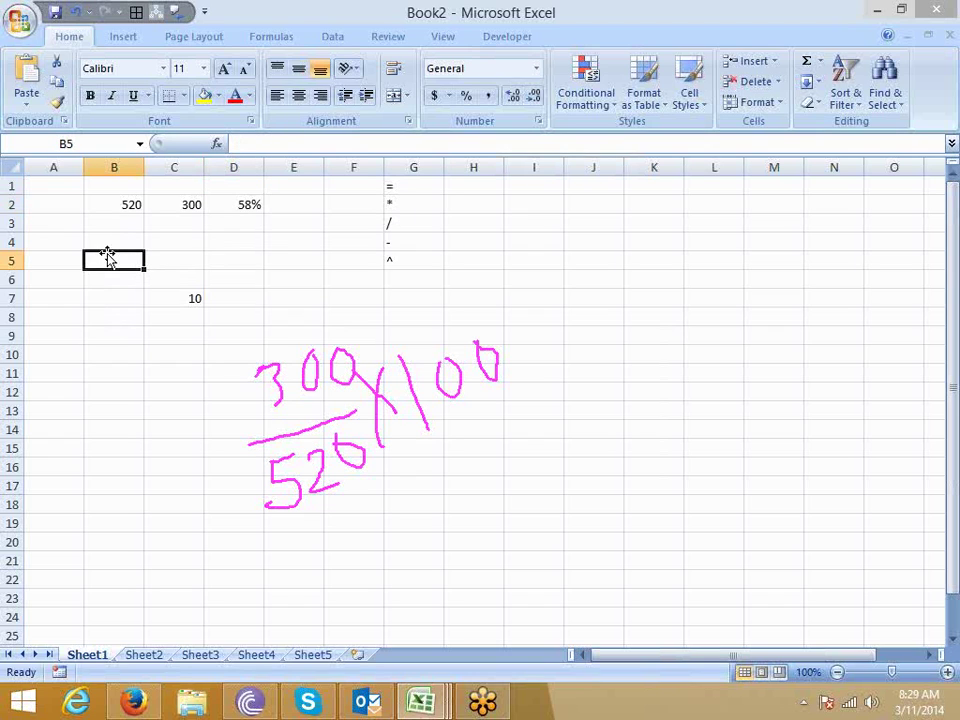
- Enter 520 in B5 and hand-write 520×58 over 100 in ink
{"action": "type", "text": "52"}
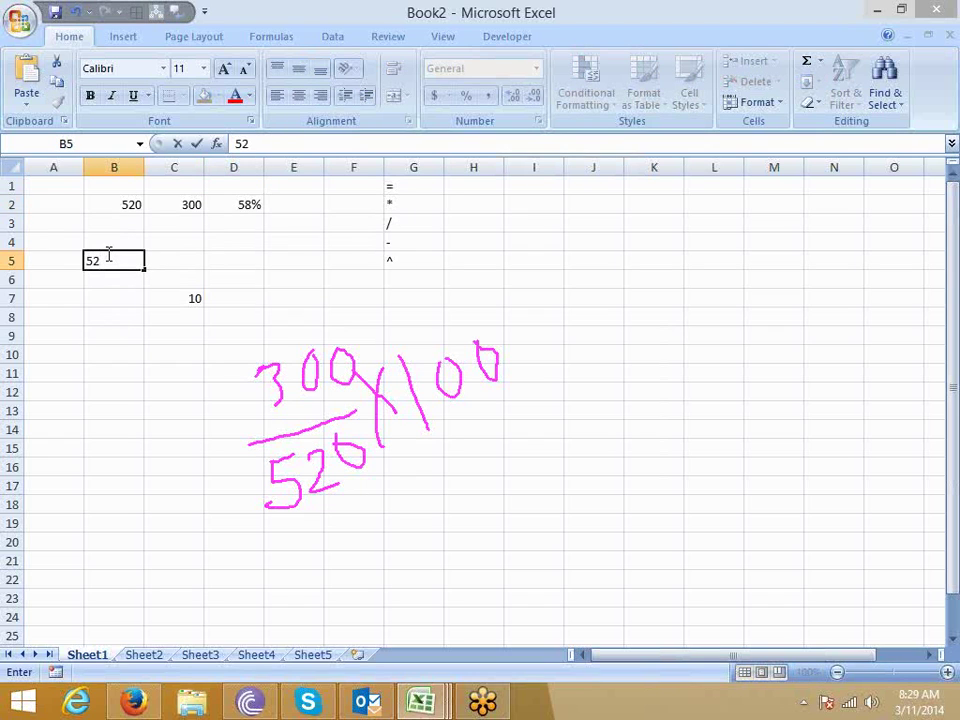
{"action": "type", "text": "0"}
{"action": "key", "text": "Tab"}
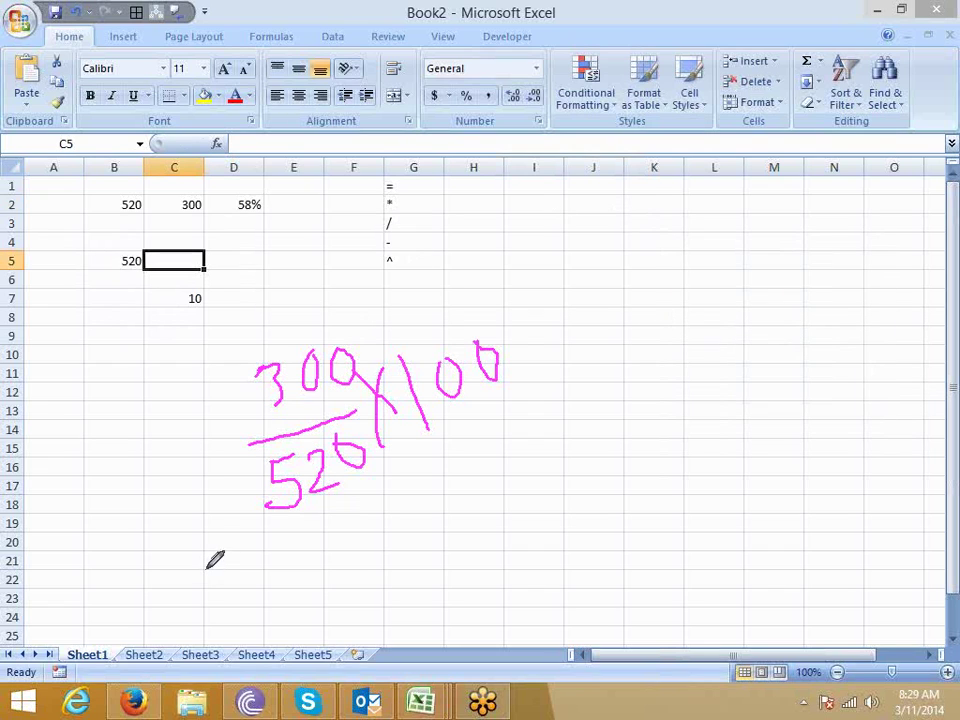
{"action": "mouse_move", "coordinate": [62, 380]}
{"action": "left_mouse_down"}
{"action": "mouse_move", "coordinate": [100, 368]}
{"action": "mouse_move", "coordinate": [64, 425]}
{"action": "left_mouse_up"}
{"action": "mouse_move", "coordinate": [98, 385]}
{"action": "left_mouse_down"}
{"action": "mouse_move", "coordinate": [114, 388]}
{"action": "mouse_move", "coordinate": [124, 418]}
{"action": "mouse_move", "coordinate": [146, 386]}
{"action": "mouse_move", "coordinate": [133, 372]}
{"action": "mouse_move", "coordinate": [172, 400]}
{"action": "left_mouse_up"}
{"action": "left_click_drag", "start_coordinate": [170, 374], "coordinate": [150, 402]}
{"action": "mouse_move", "coordinate": [200, 365]}
{"action": "left_mouse_down"}
{"action": "mouse_move", "coordinate": [197, 400]}
{"action": "mouse_move", "coordinate": [212, 378]}
{"action": "left_mouse_up"}
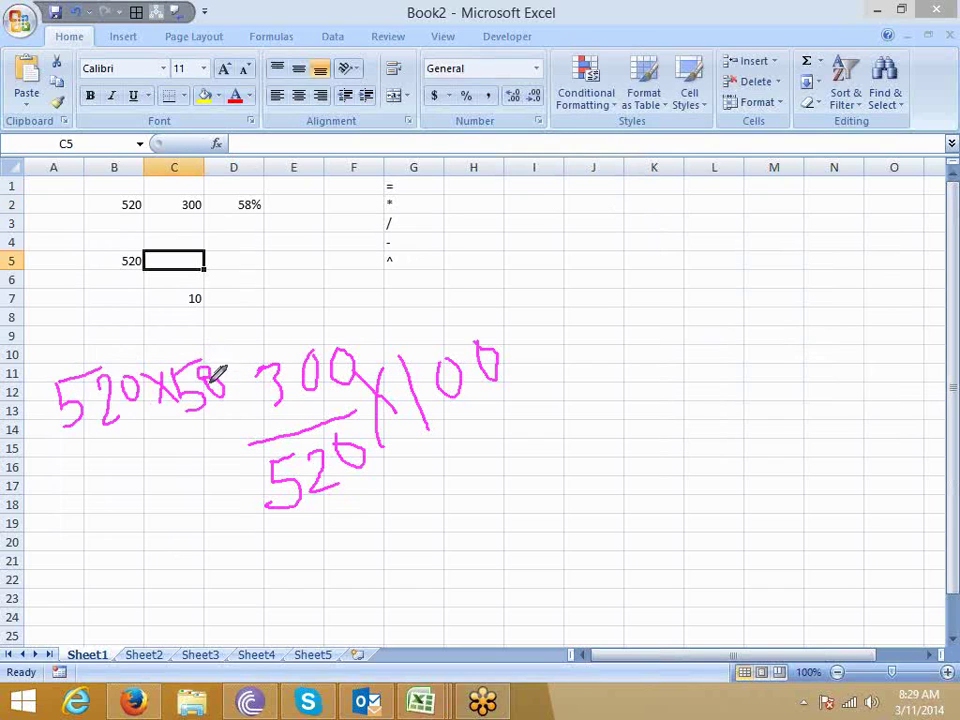
{"action": "left_click_drag", "start_coordinate": [55, 448], "coordinate": [216, 432]}
{"action": "left_click_drag", "start_coordinate": [93, 462], "coordinate": [102, 515]}
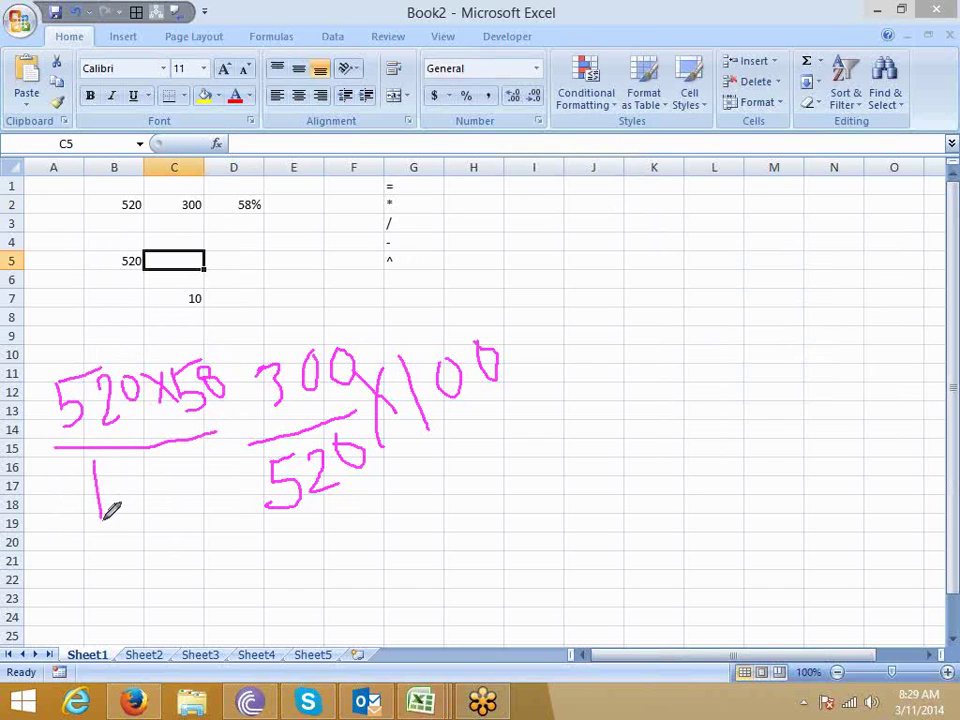
{"action": "left_click_drag", "start_coordinate": [125, 468], "coordinate": [152, 460]}
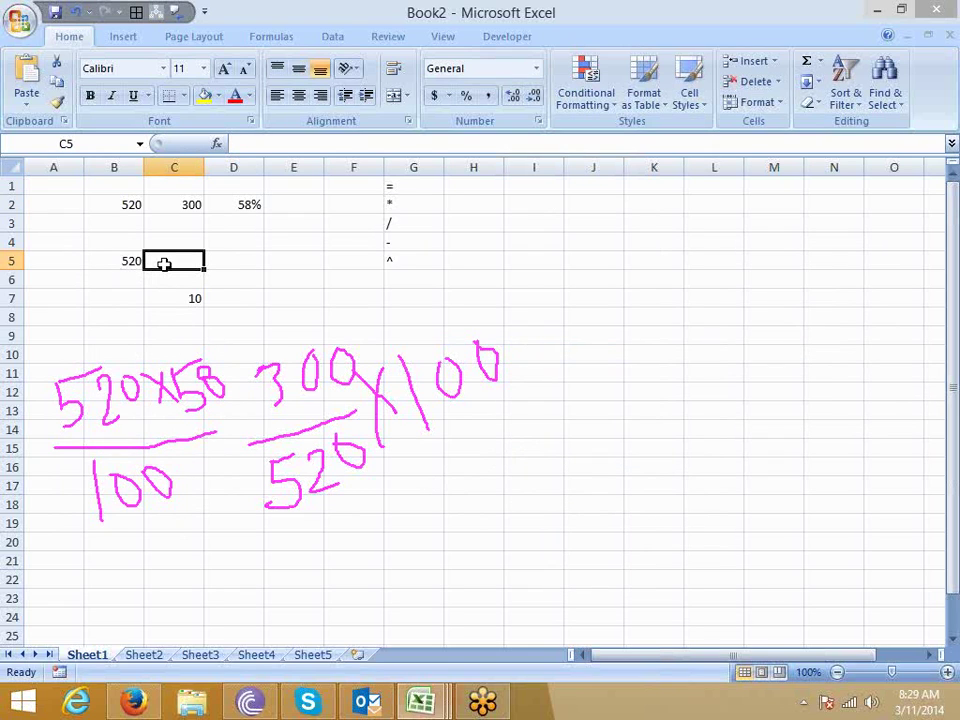
- Enter =B5*58 in C5, then change it to =B5*58%
{"action": "type", "text": "="}
{"action": "key", "text": "Left"}
{"action": "type", "text": "*"}
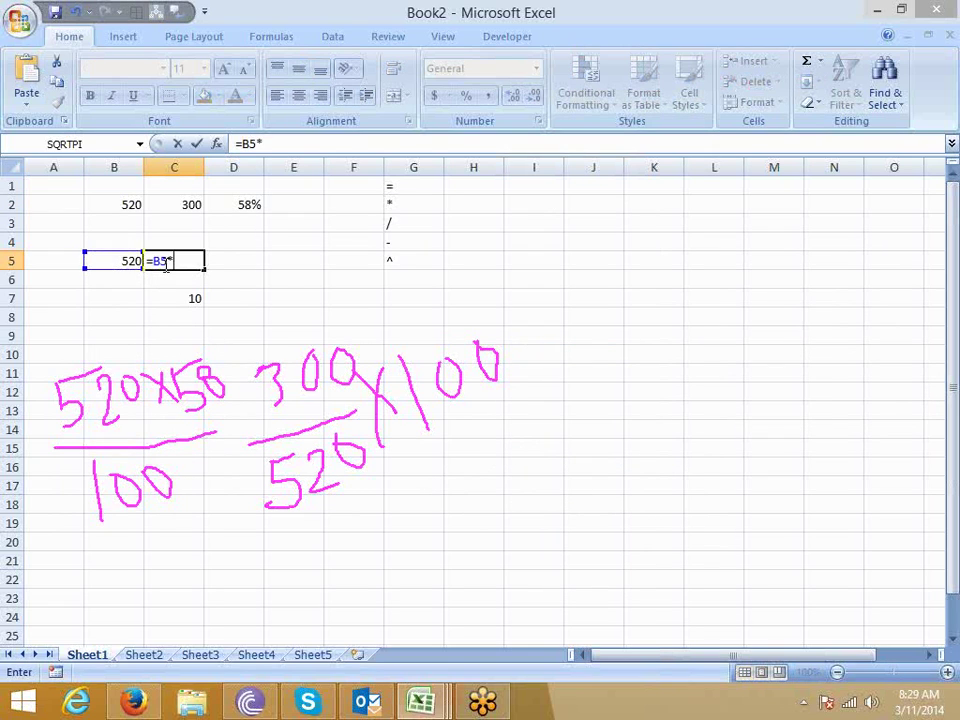
{"action": "type", "text": "58"}
{"action": "left_click", "coordinate": [165, 263]}
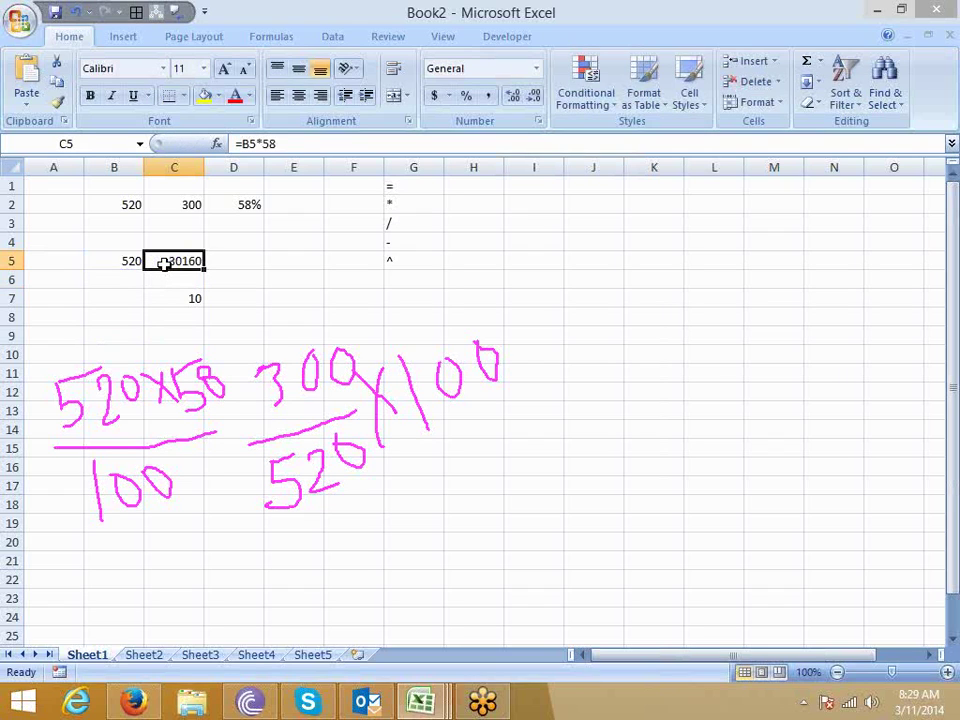
{"action": "left_click", "coordinate": [305, 148]}
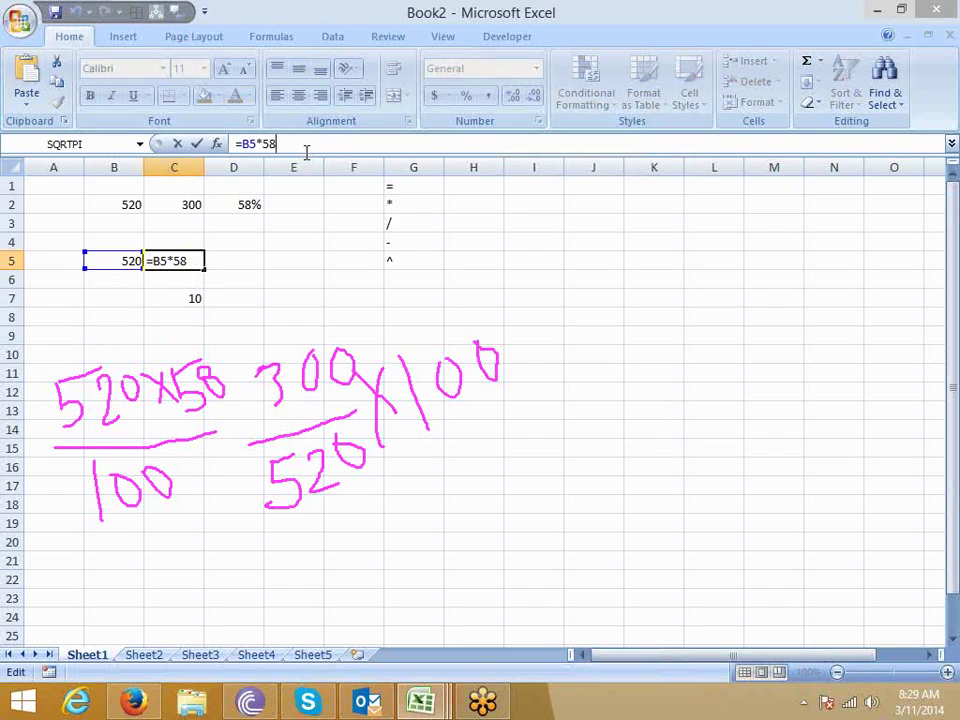
{"action": "type", "text": "%"}
{"action": "key", "text": "Return"}
{"action": "key", "text": "Up"}
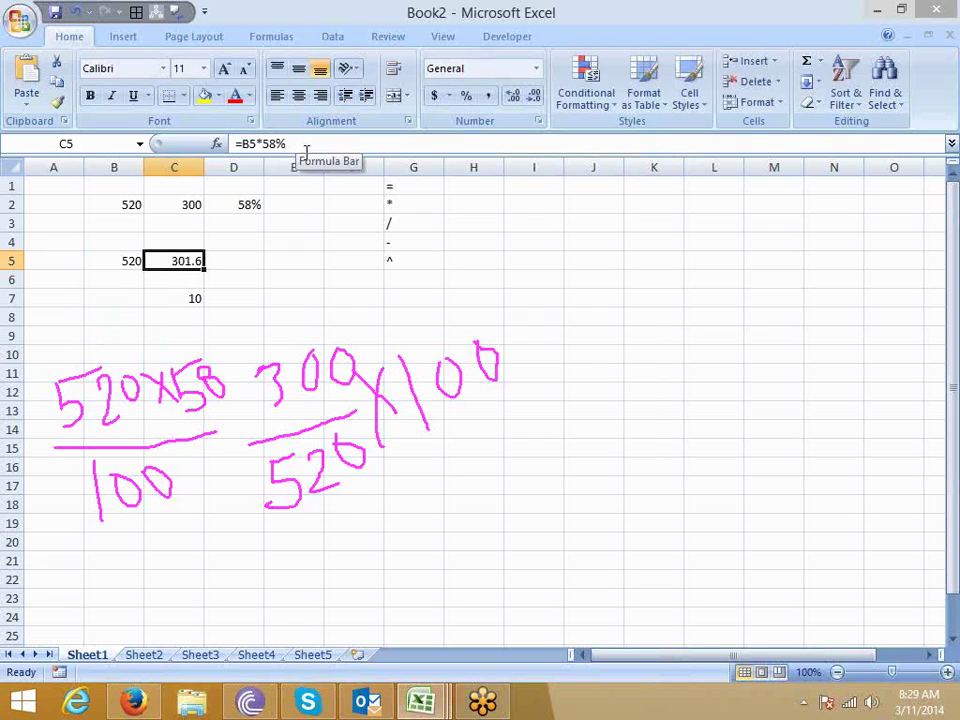
- Change C5 to =B5*D2 and give D2 General format with Ctrl+Shift+~
{"action": "left_click", "coordinate": [307, 145]}
{"action": "key", "text": "BackSpace"}
{"action": "key", "text": "BackSpace"}
{"action": "key", "text": "BackSpace"}
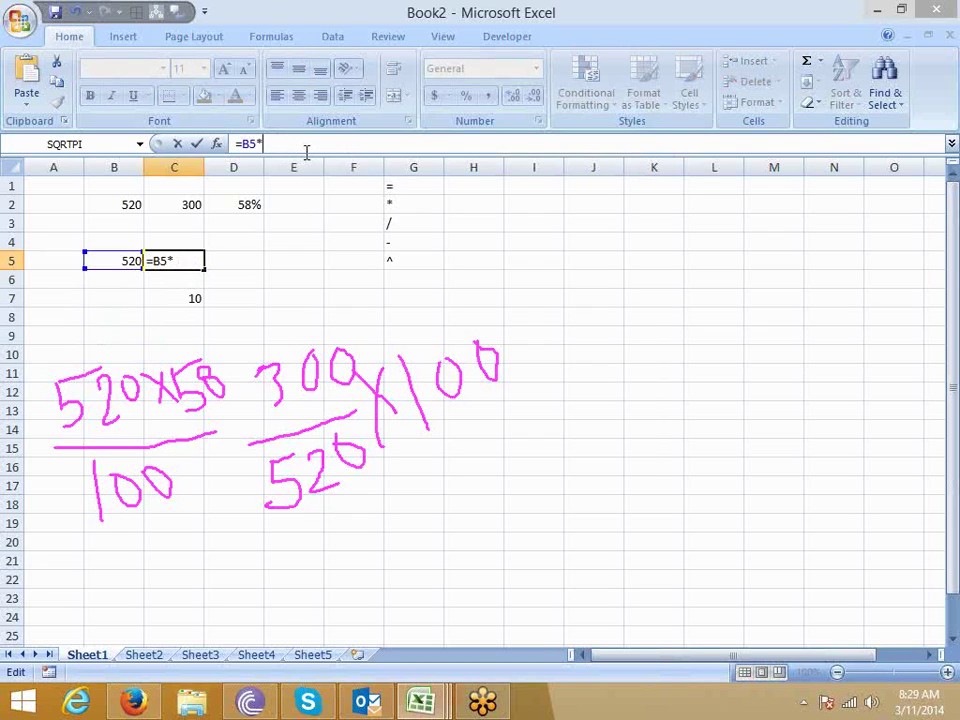
{"action": "left_click", "coordinate": [240, 208]}
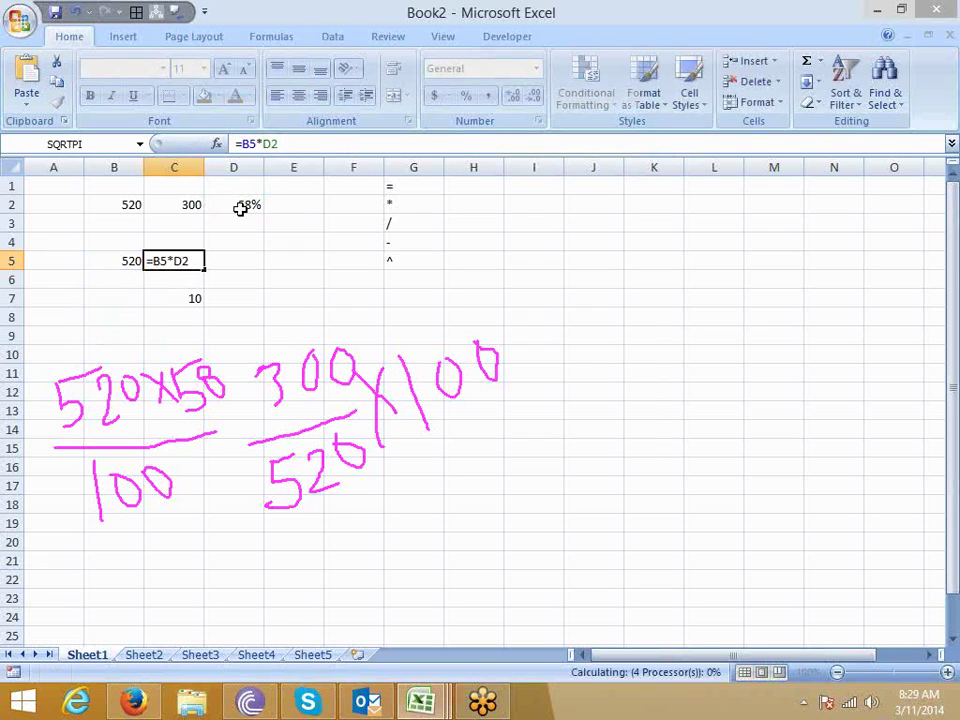
{"action": "key", "text": "Return"}
{"action": "left_click", "coordinate": [240, 208]}
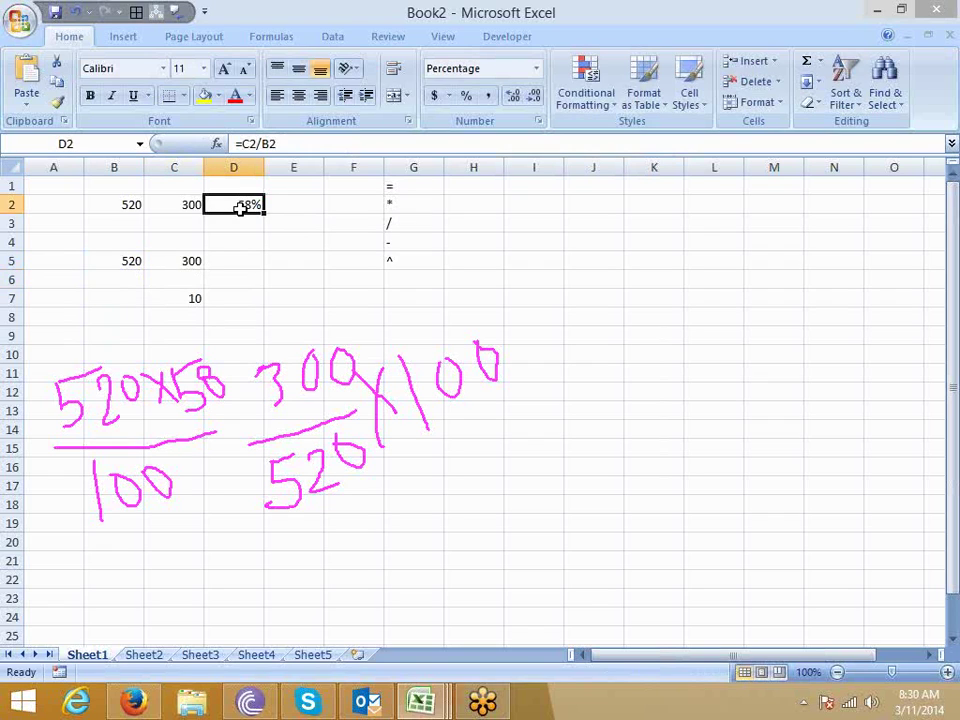
{"action": "key", "text": "ctrl+shift+asciitilde"}
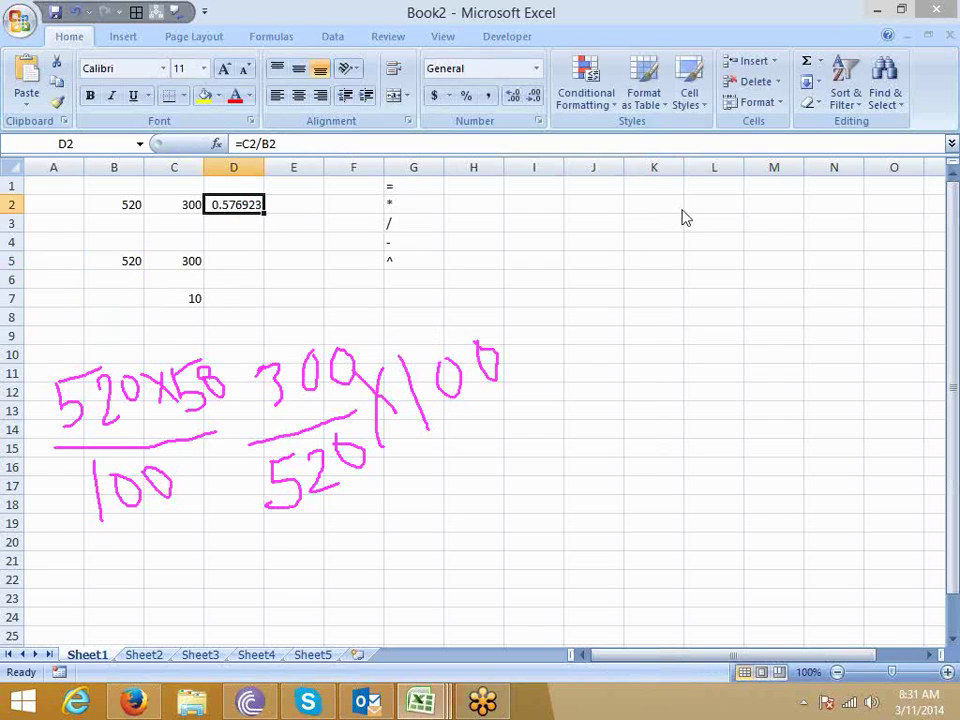
{"action": "left_click", "coordinate": [699, 257]}
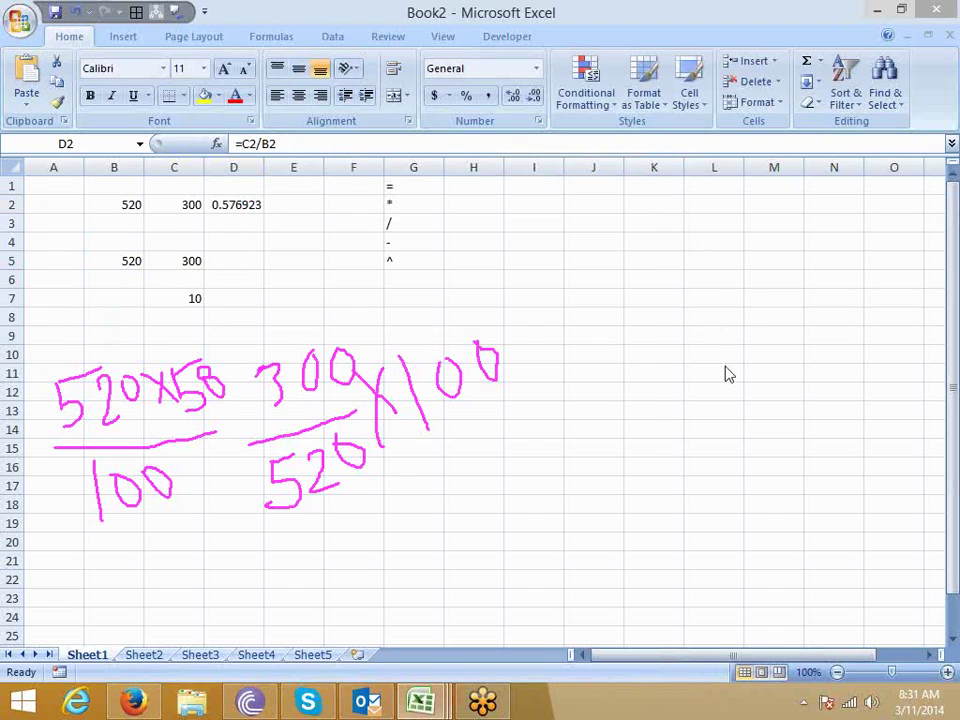
{"action": "key", "text": "Escape"}
{"action": "left_click", "coordinate": [426, 371]}
{"action": "left_click", "coordinate": [212, 448]}
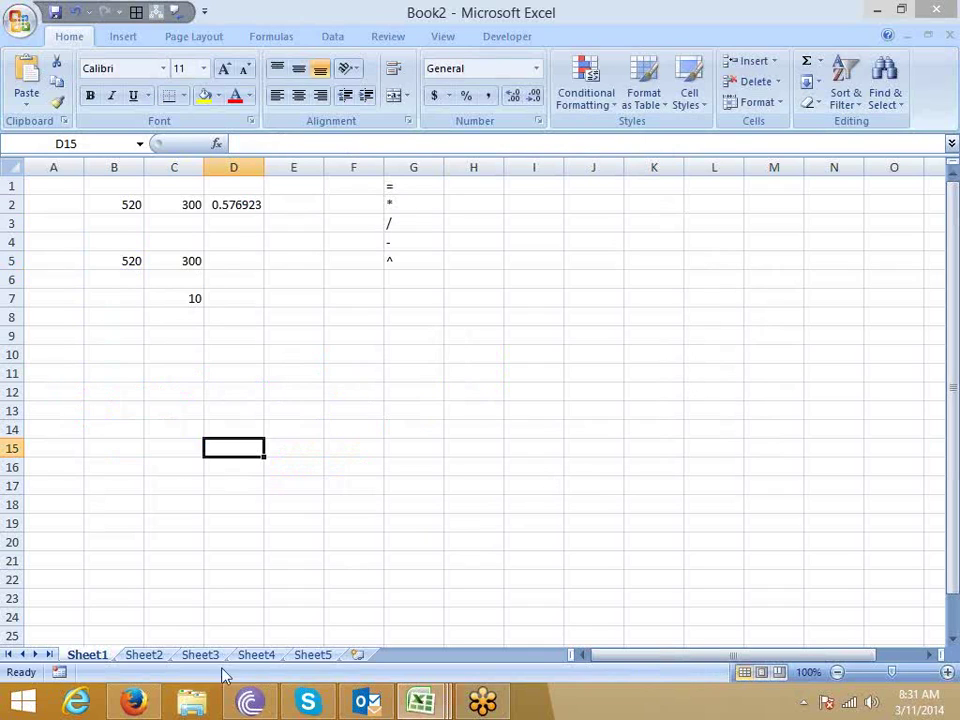
- Load google.co.in in Firefox and enter 'math formula 8' as the search query
{"action": "left_click", "coordinate": [150, 706]}
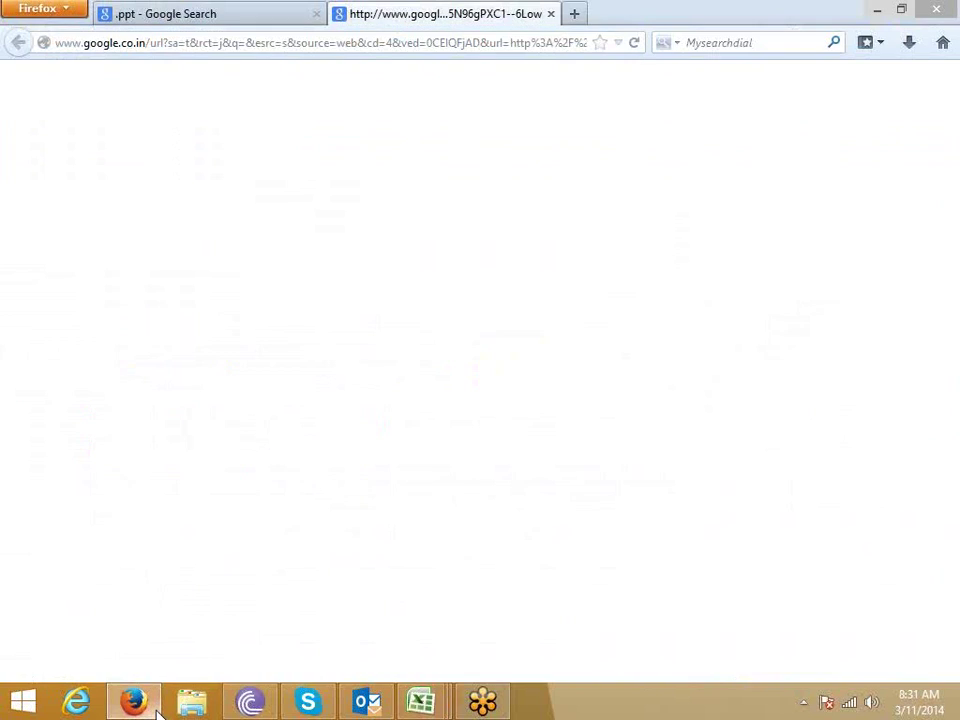
{"action": "left_click", "coordinate": [362, 50]}
{"action": "type", "text": "oogle.co.in/"}
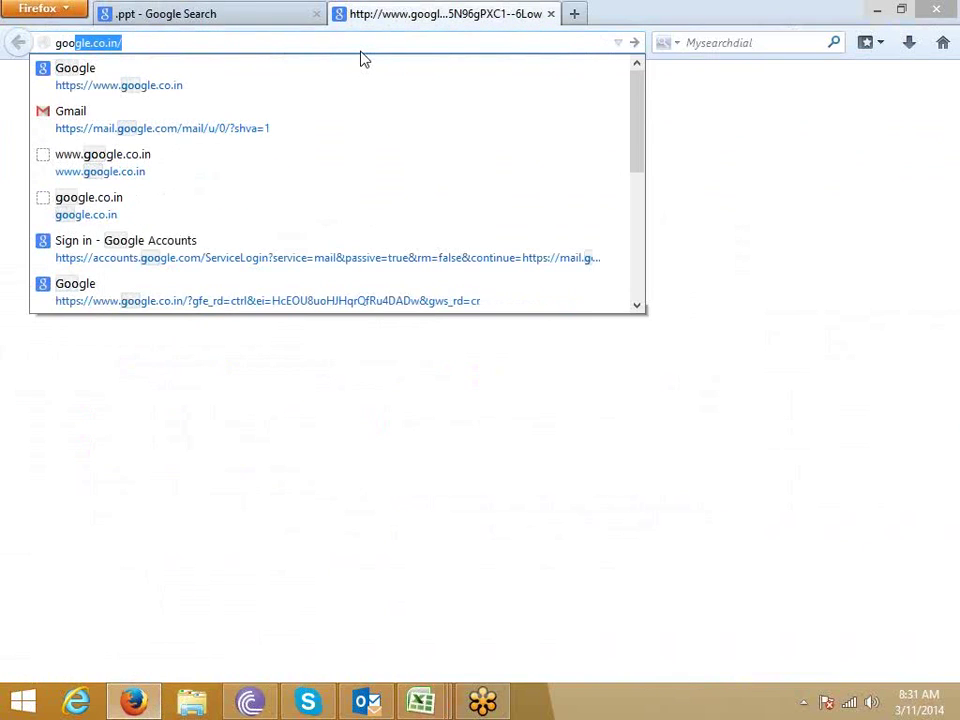
{"action": "key", "text": "Return"}
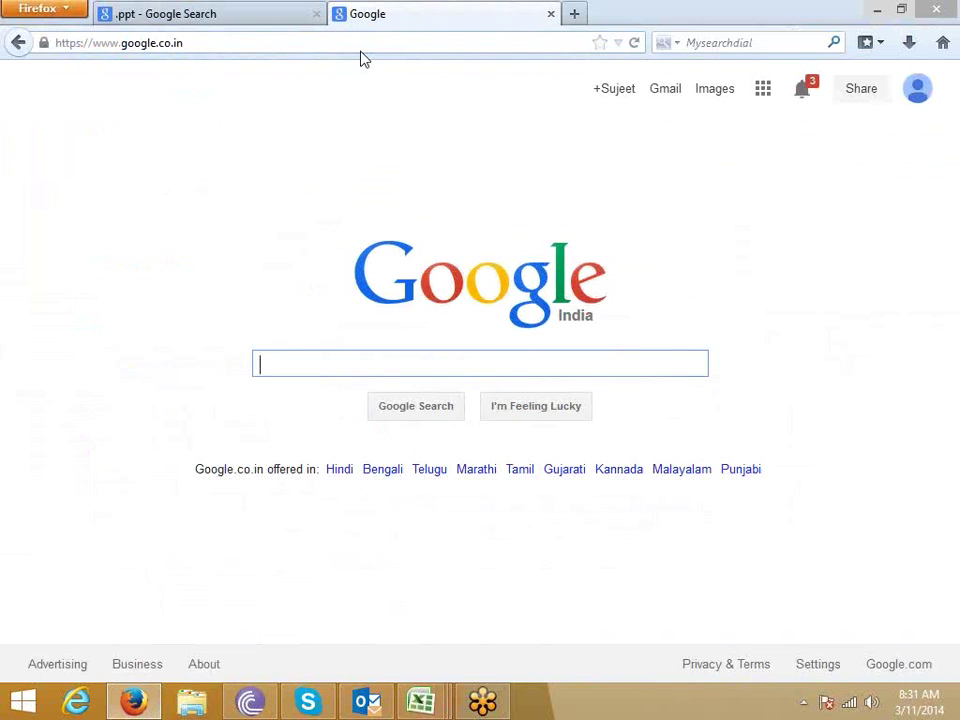
{"action": "type", "text": "mat"}
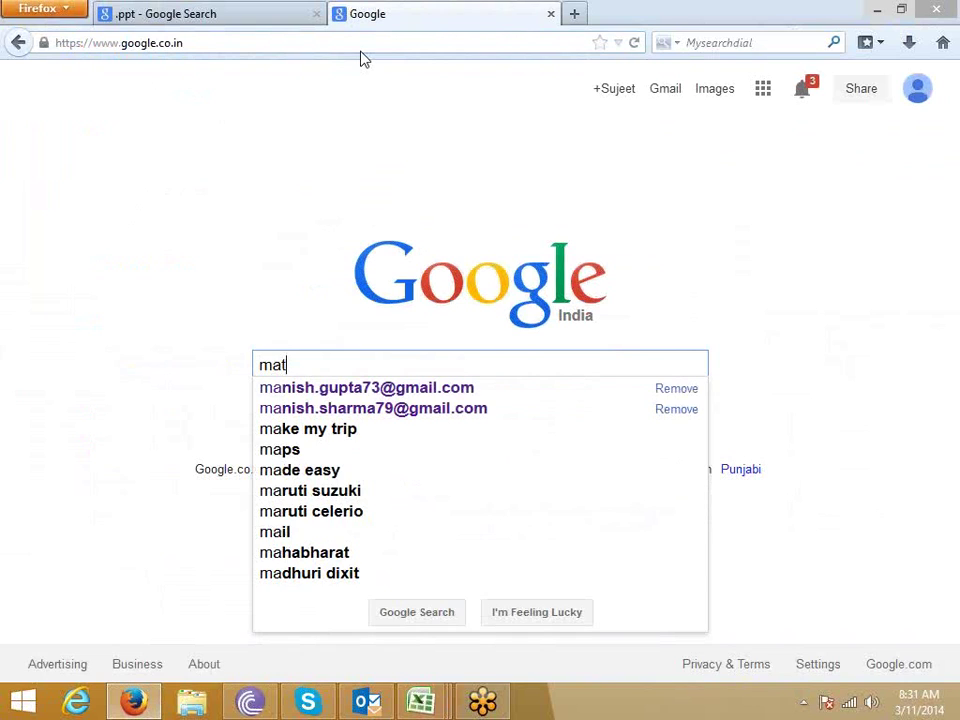
{"action": "type", "text": "h"}
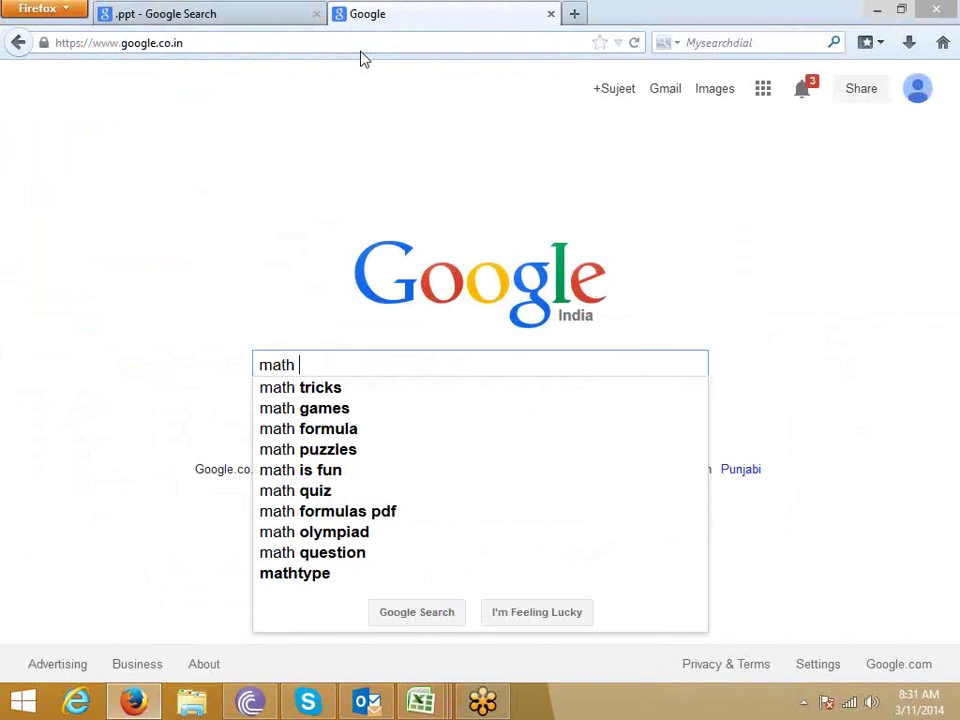
{"action": "type", "text": " f"}
{"action": "type", "text": "ormula "}
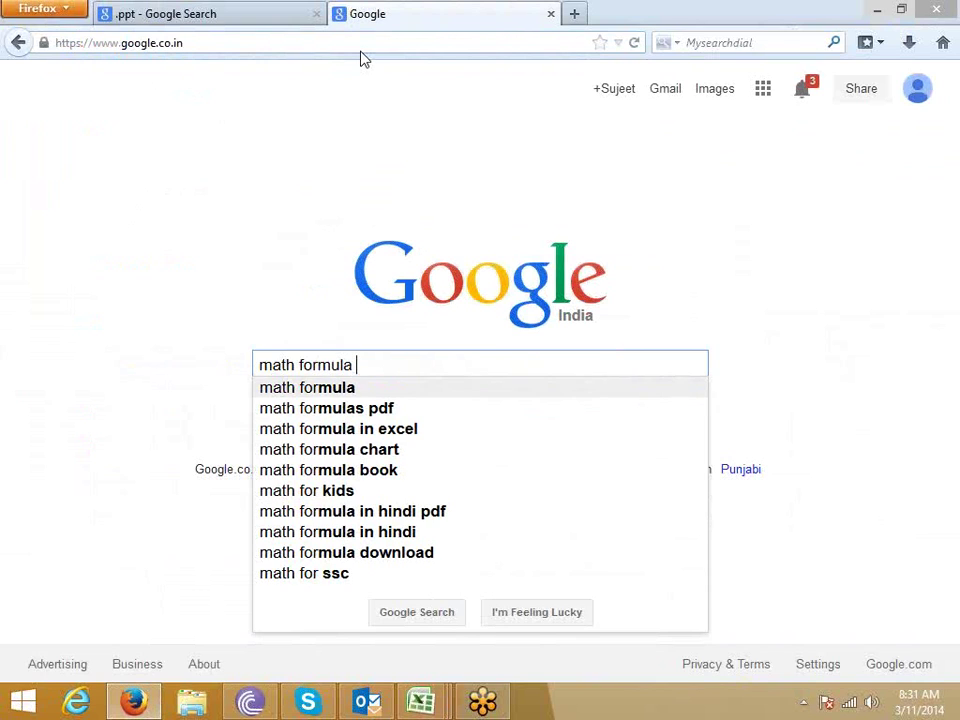
{"action": "type", "text": "8"}
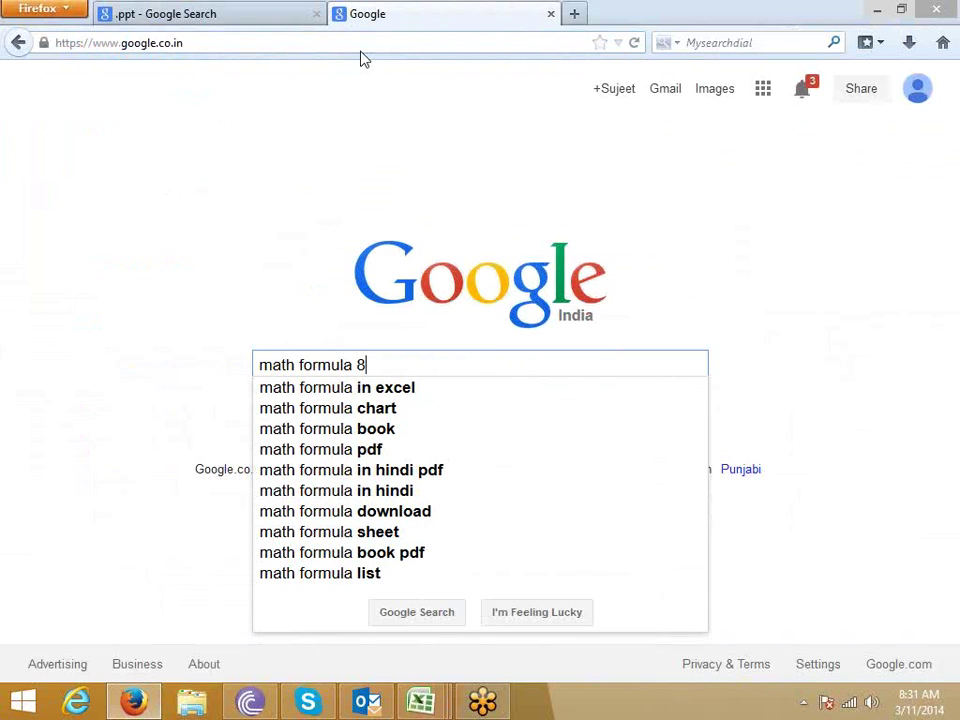
- Search Google for the suggestion 'math formula 8th class' and scroll to the Grade 8 PDF result
{"action": "key", "text": "Down"}
{"action": "key", "text": "Return"}
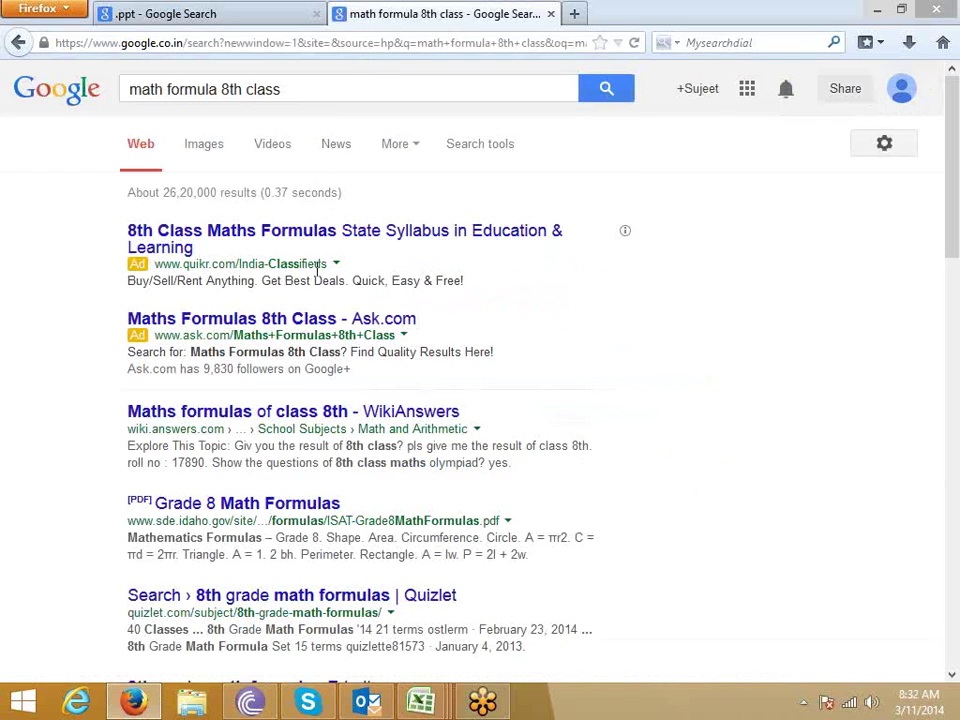
{"action": "scroll", "coordinate": [317, 321], "scroll_direction": "down", "scroll_amount": 2}
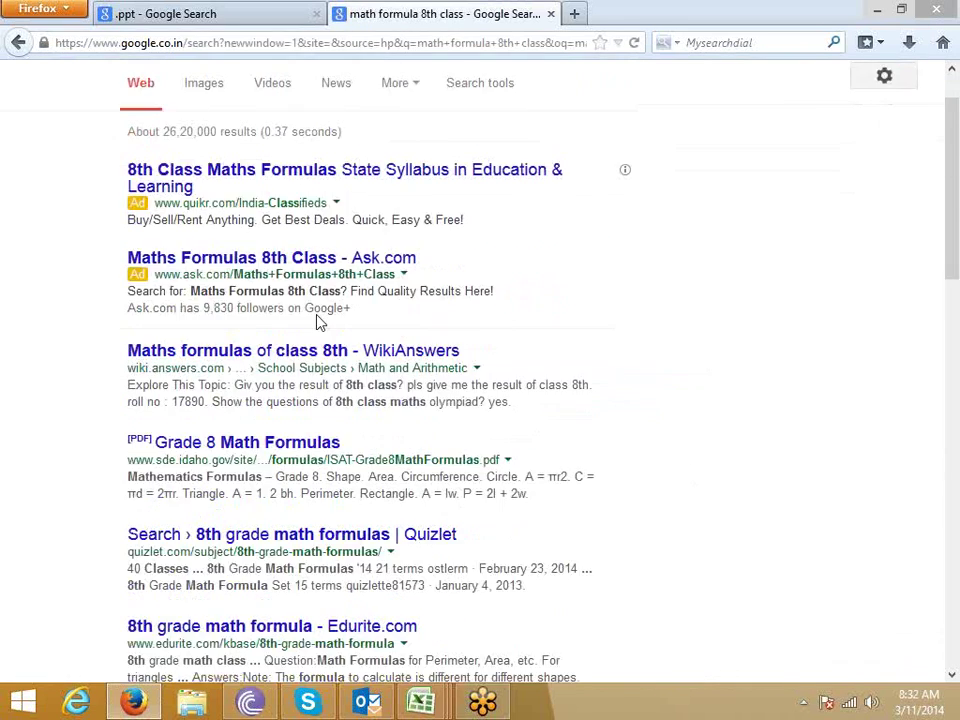
{"action": "scroll", "coordinate": [338, 358], "scroll_direction": "down", "scroll_amount": 2}
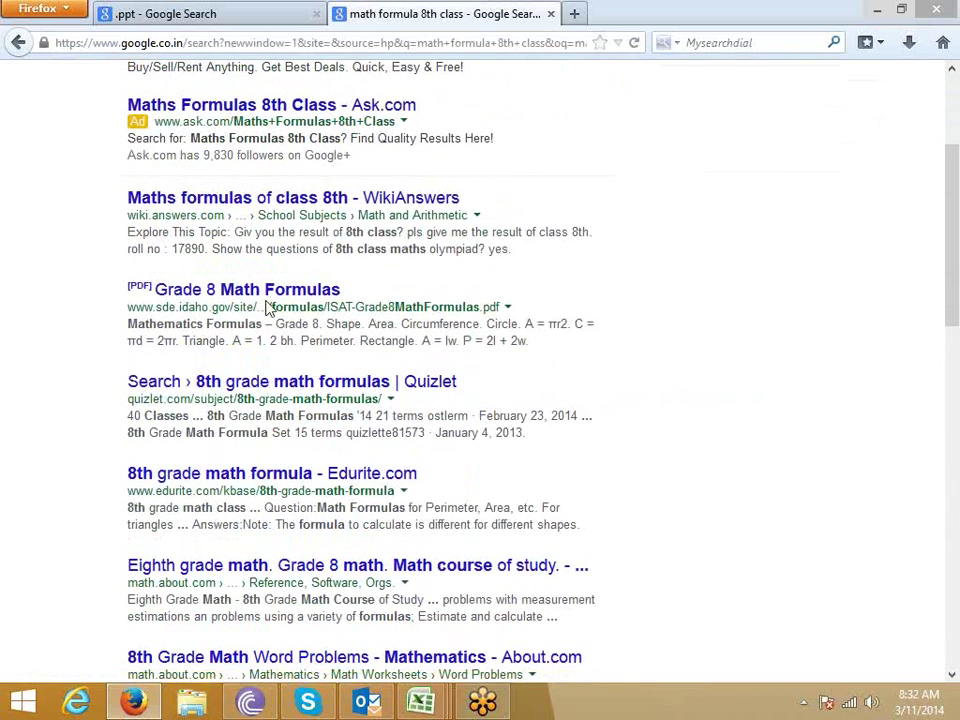
- Download the Grade 8 Math Formulas PDF (ISAT-Grade8MathFormulas.pdf) and open it
{"action": "right_click", "coordinate": [272, 297]}
{"action": "left_click", "coordinate": [330, 307]}
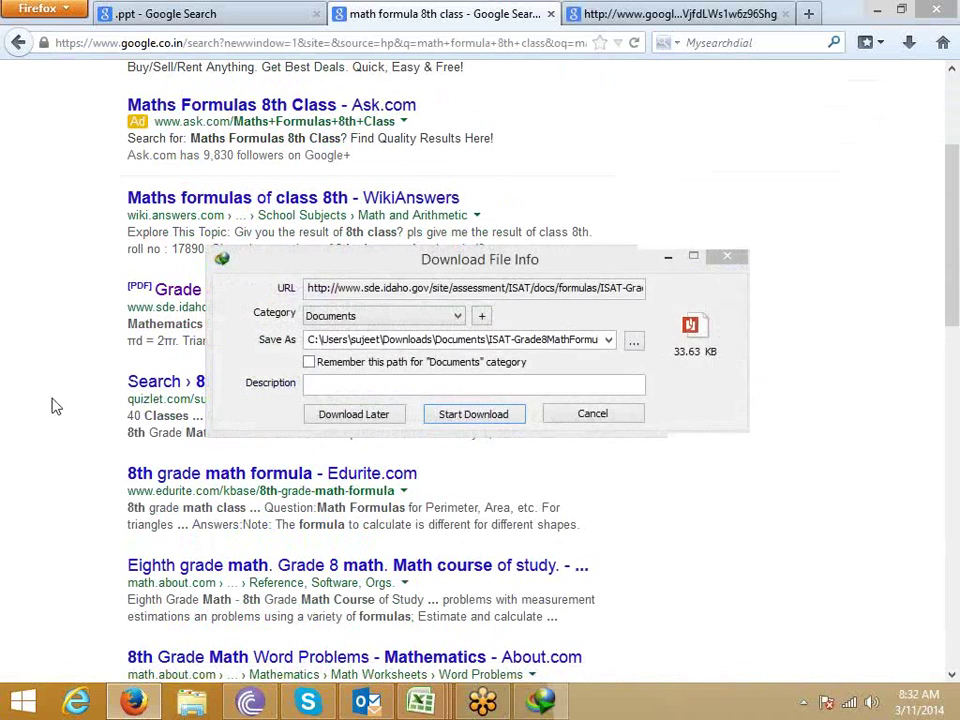
{"action": "left_click", "coordinate": [483, 423]}
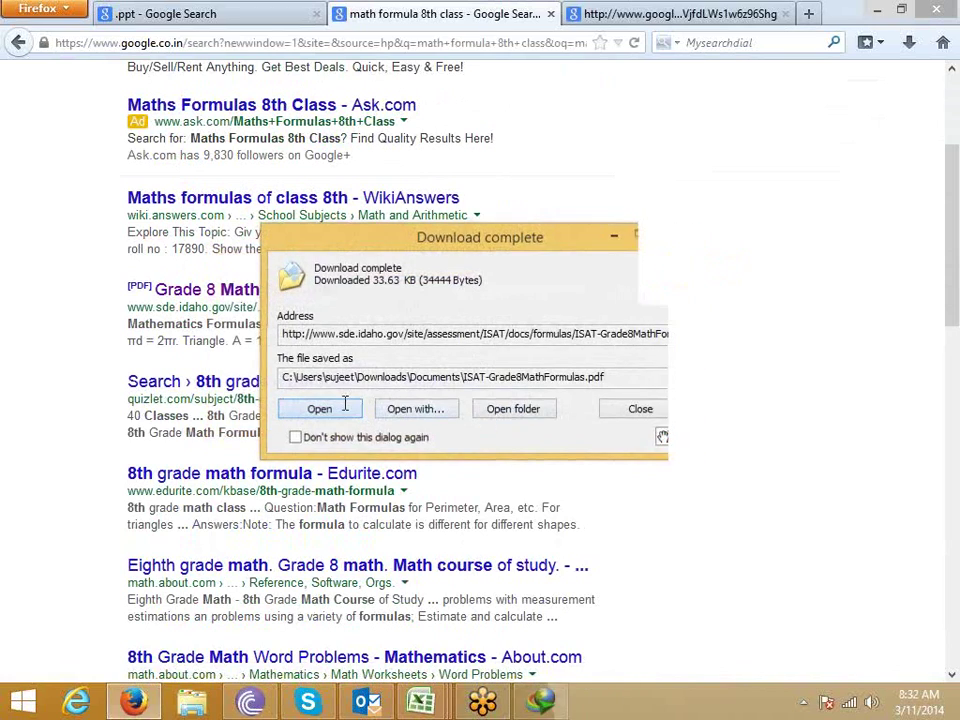
{"action": "left_click", "coordinate": [344, 404]}
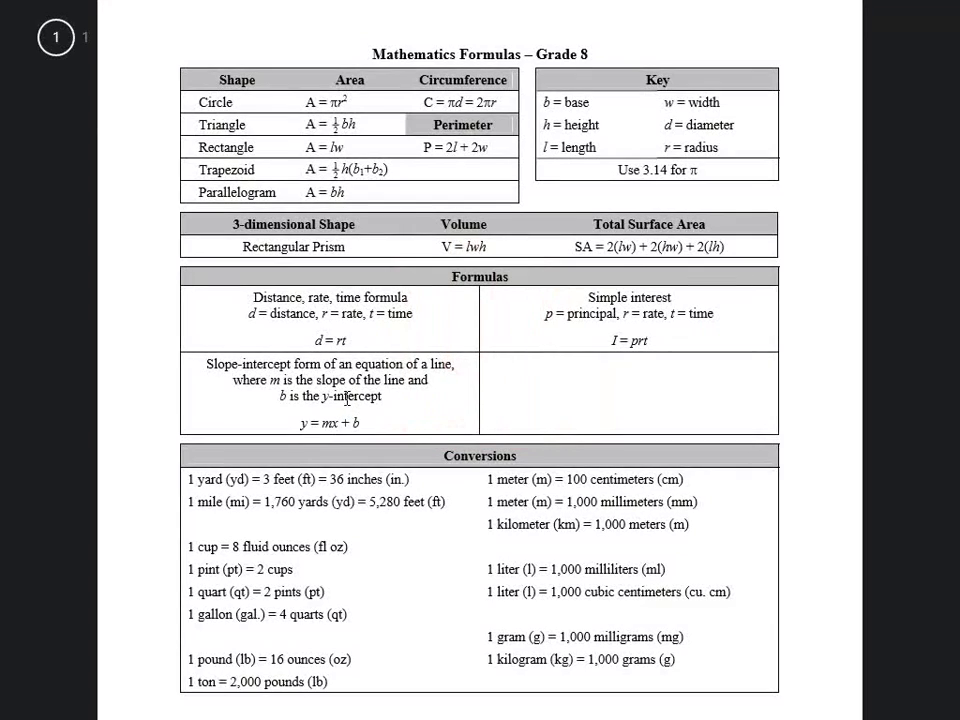
- Scroll through the Grade 8 formulas PDF in Reader, then close it and switch back
{"action": "scroll", "coordinate": [349, 392], "scroll_direction": "down", "scroll_amount": 3}
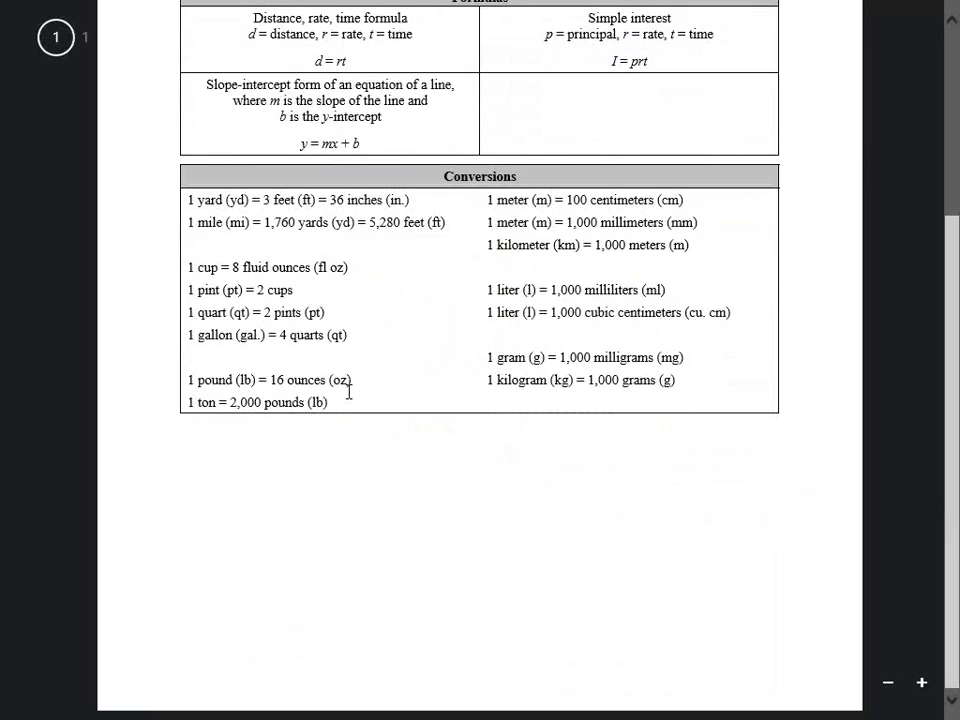
{"action": "scroll", "coordinate": [349, 390], "scroll_direction": "up", "scroll_amount": 3}
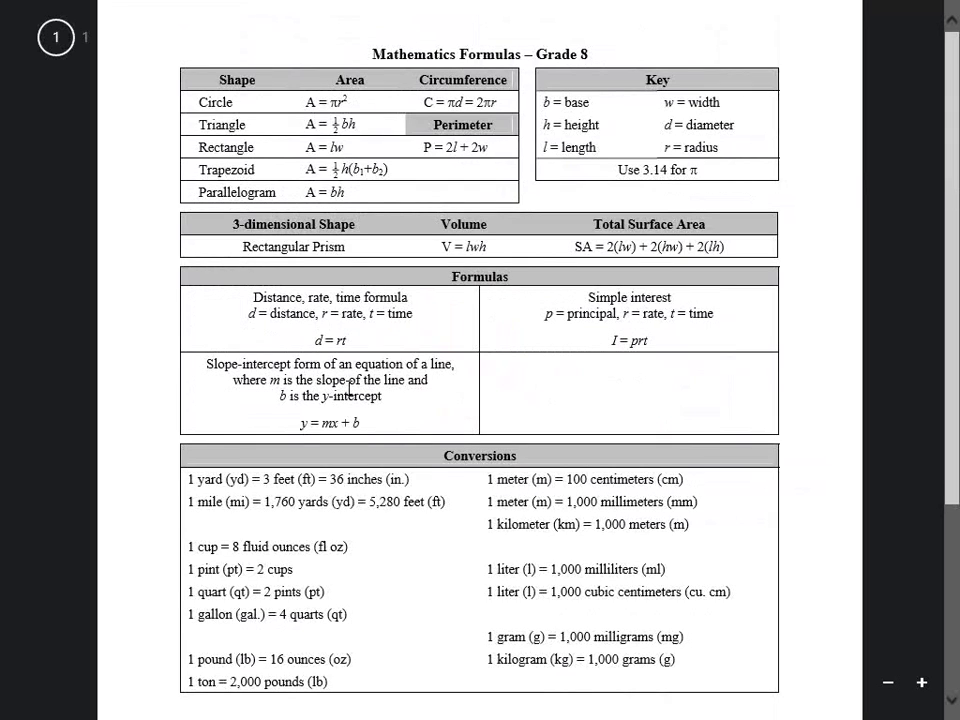
{"action": "key", "text": "Escape"}
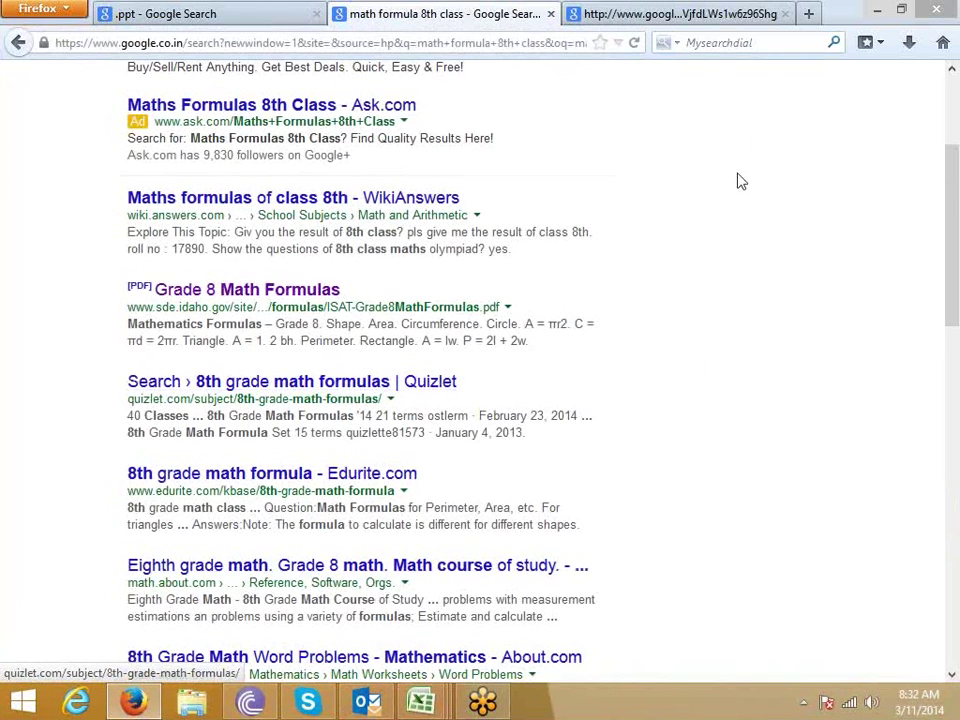
{"action": "key", "text": "alt+Tab"}
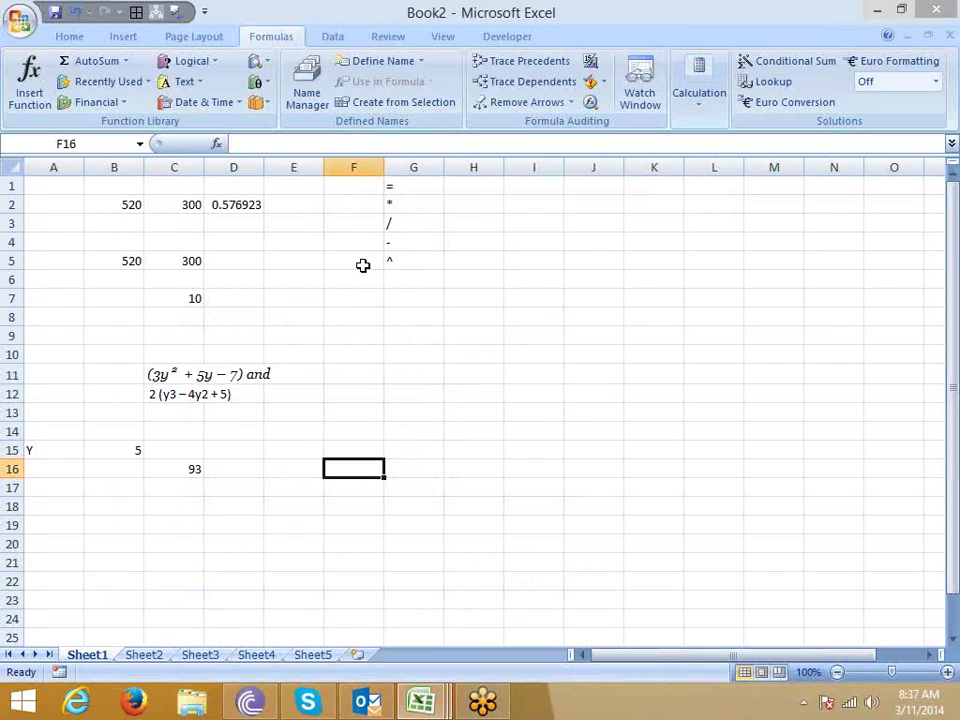
{"action": "scroll", "coordinate": [363, 265], "scroll_direction": "down", "scroll_amount": 1}
{"action": "scroll", "coordinate": [363, 262], "scroll_direction": "down", "scroll_amount": 3}
{"action": "scroll", "coordinate": [363, 259], "scroll_direction": "down", "scroll_amount": 1}
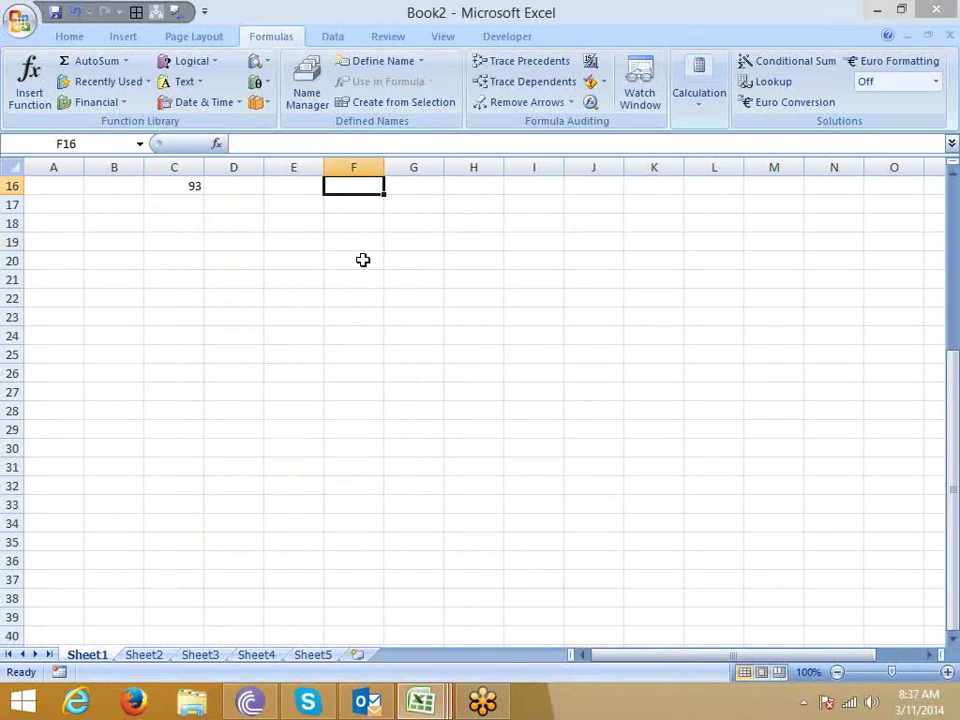
{"action": "scroll", "coordinate": [362, 259], "scroll_direction": "down", "scroll_amount": 1}
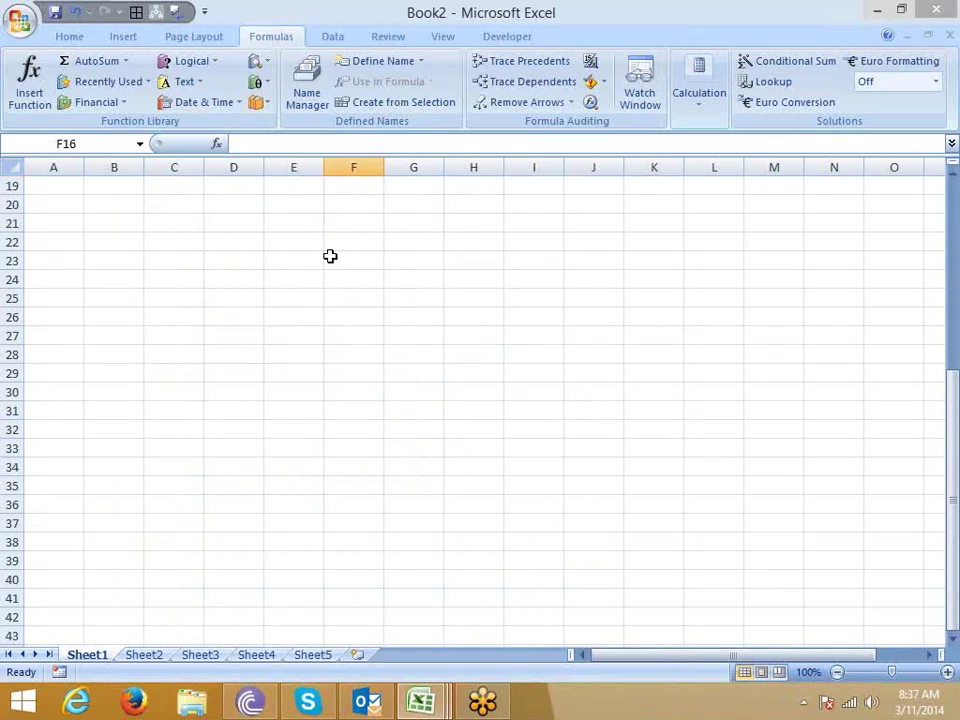
{"action": "scroll", "coordinate": [300, 255], "scroll_direction": "up", "scroll_amount": 1}
{"action": "left_click", "coordinate": [131, 259]}
{"action": "left_click", "coordinate": [132, 242]}
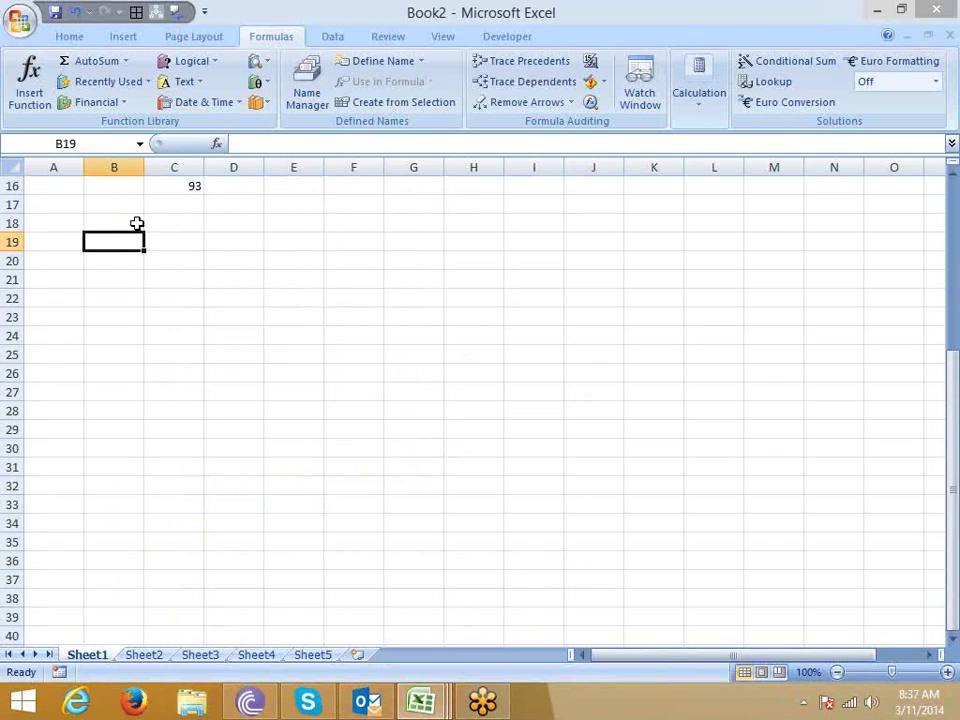
{"action": "scroll", "coordinate": [137, 224], "scroll_direction": "up", "scroll_amount": 3}
{"action": "scroll", "coordinate": [137, 224], "scroll_direction": "up", "scroll_amount": 1}
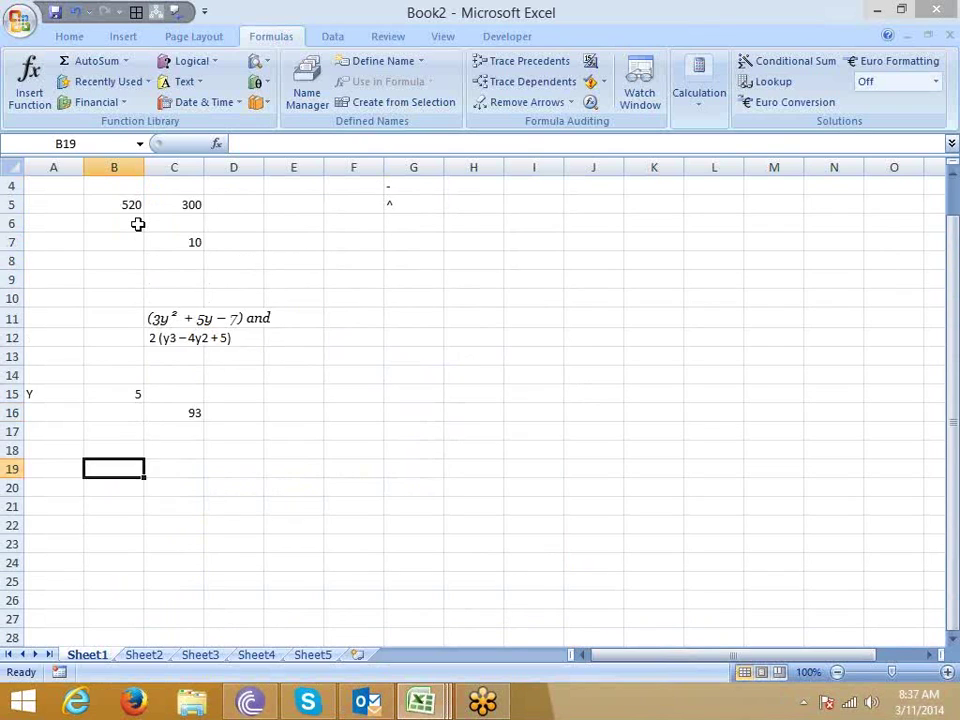
{"action": "scroll", "coordinate": [138, 224], "scroll_direction": "down", "scroll_amount": 1}
{"action": "scroll", "coordinate": [140, 230], "scroll_direction": "down", "scroll_amount": 4}
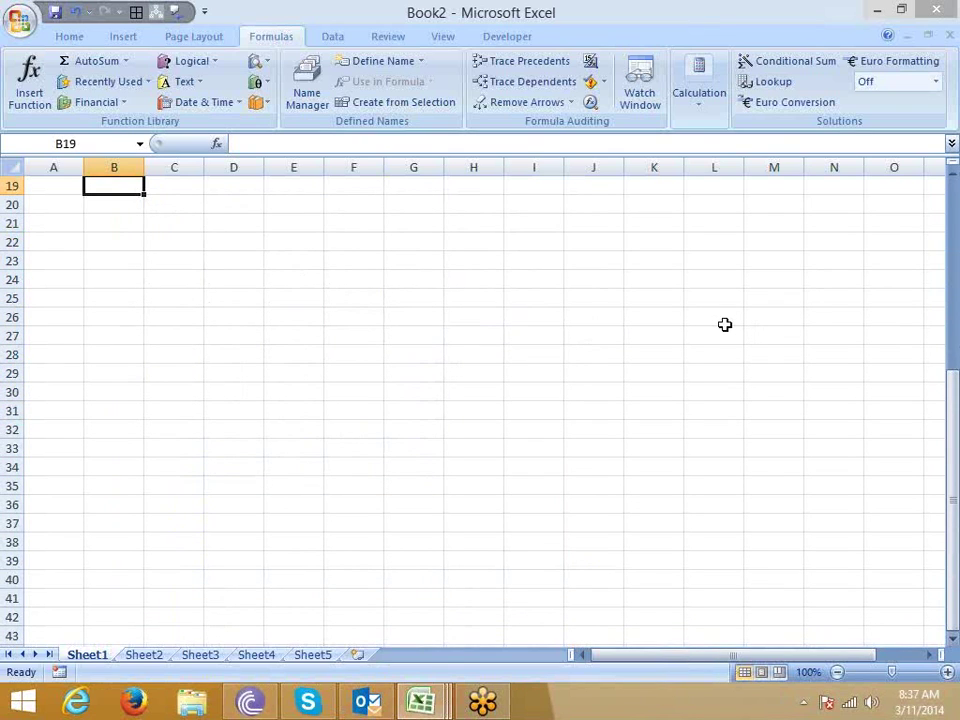
{"action": "left_click", "coordinate": [581, 304]}
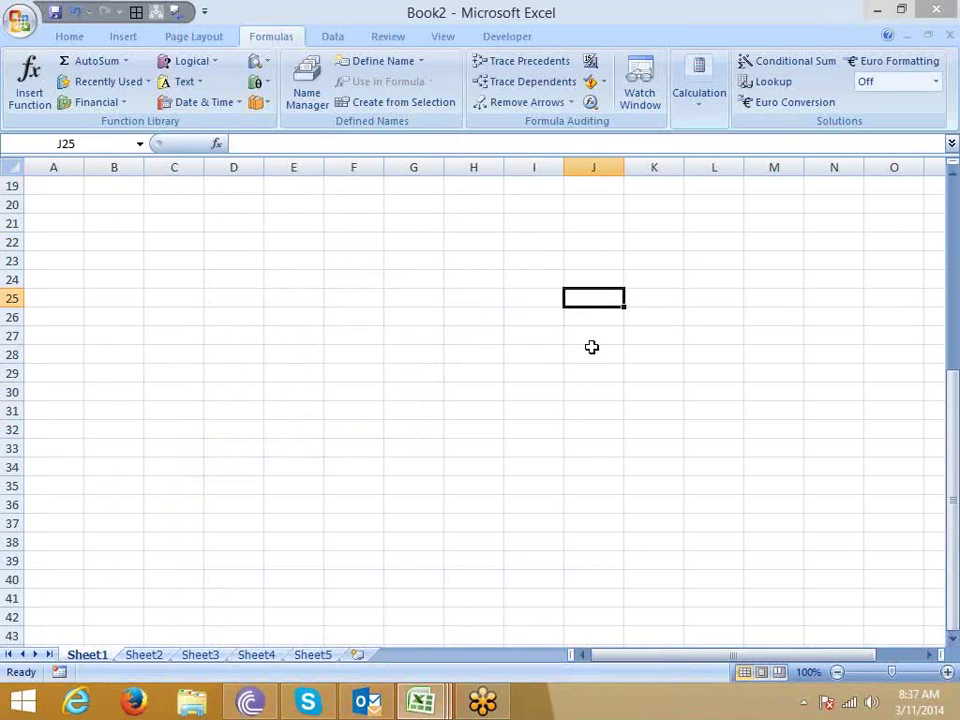
{"action": "scroll", "coordinate": [580, 345], "scroll_direction": "up", "scroll_amount": 1}
{"action": "scroll", "coordinate": [575, 343], "scroll_direction": "up", "scroll_amount": 4}
{"action": "scroll", "coordinate": [550, 342], "scroll_direction": "down", "scroll_amount": 3}
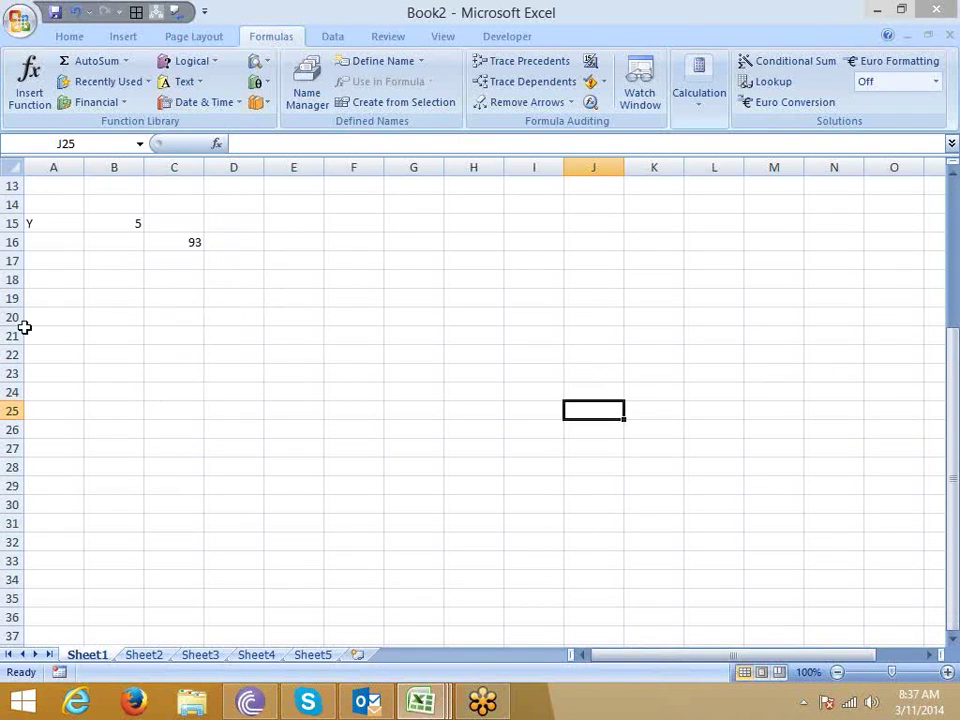
{"action": "scroll", "coordinate": [35, 318], "scroll_direction": "down", "scroll_amount": 2}
{"action": "scroll", "coordinate": [75, 285], "scroll_direction": "up", "scroll_amount": 1}
{"action": "scroll", "coordinate": [90, 290], "scroll_direction": "up", "scroll_amount": 2}
- Label A19 'MRP' and enter 5% in B20
{"action": "left_click", "coordinate": [80, 354]}
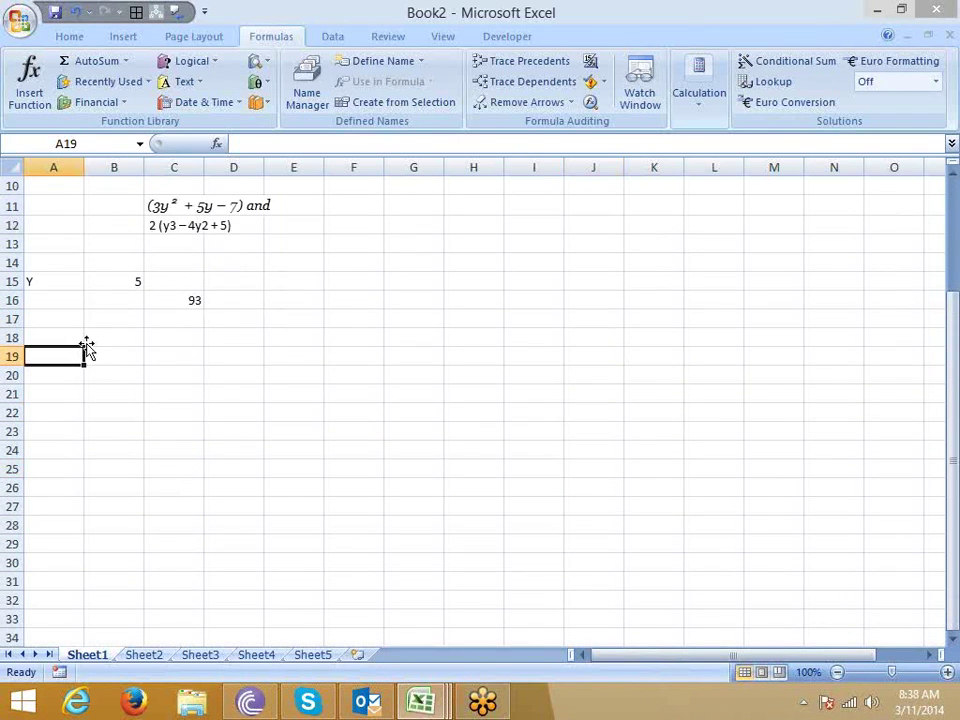
{"action": "type", "text": "MRP"}
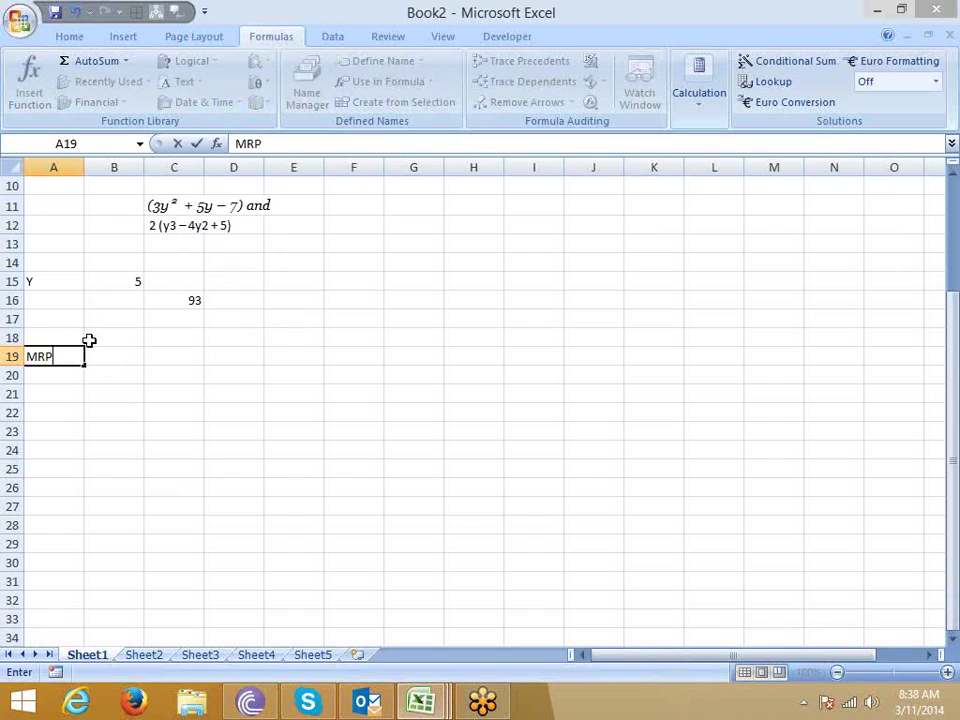
{"action": "key", "text": "Return"}
{"action": "key", "text": "Right"}
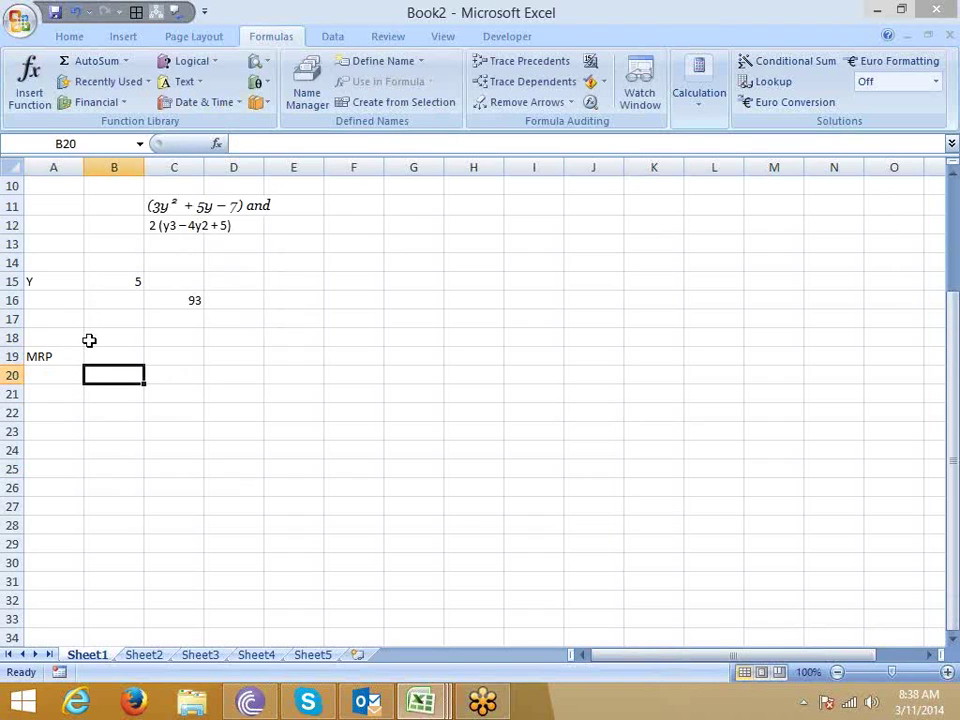
{"action": "type", "text": "5"}
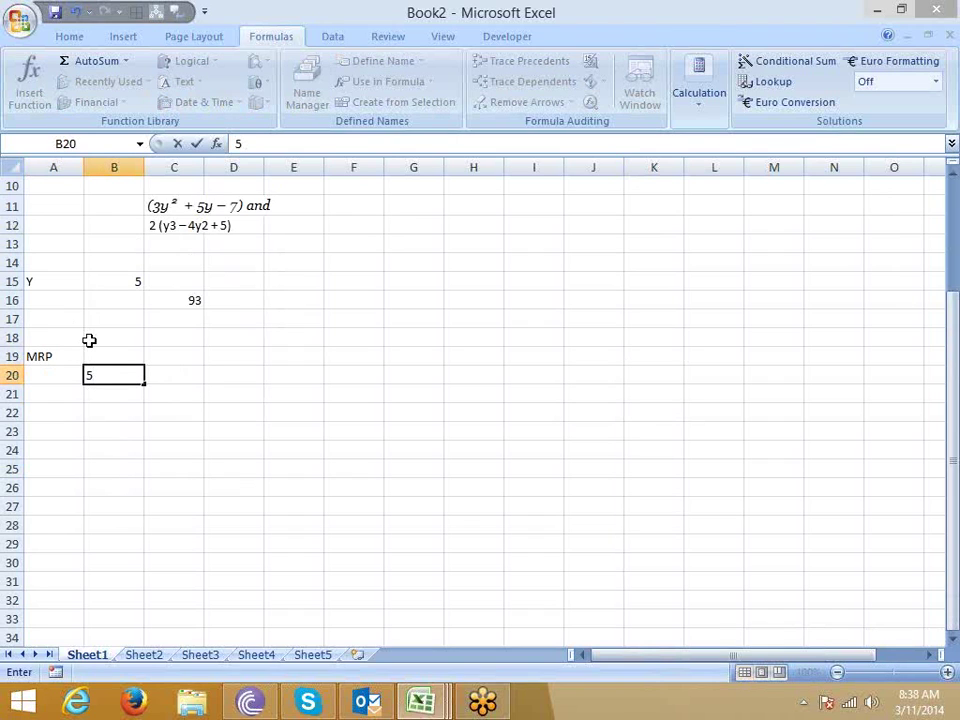
{"action": "type", "text": "%"}
{"action": "key", "text": "Return"}
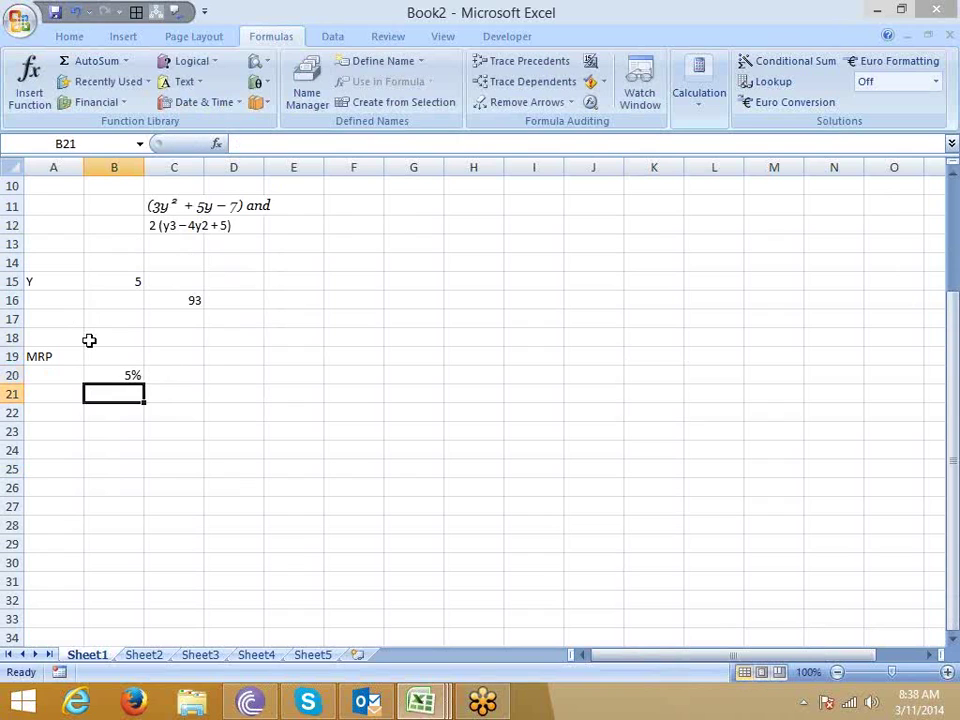
{"action": "key", "text": "Up"}
{"action": "key", "text": "Down"}
{"action": "key", "text": "Up"}
- Enter 10%, 15% and 20% in C20, D20 and E20
{"action": "key", "text": "Right"}
{"action": "type", "text": "10%"}
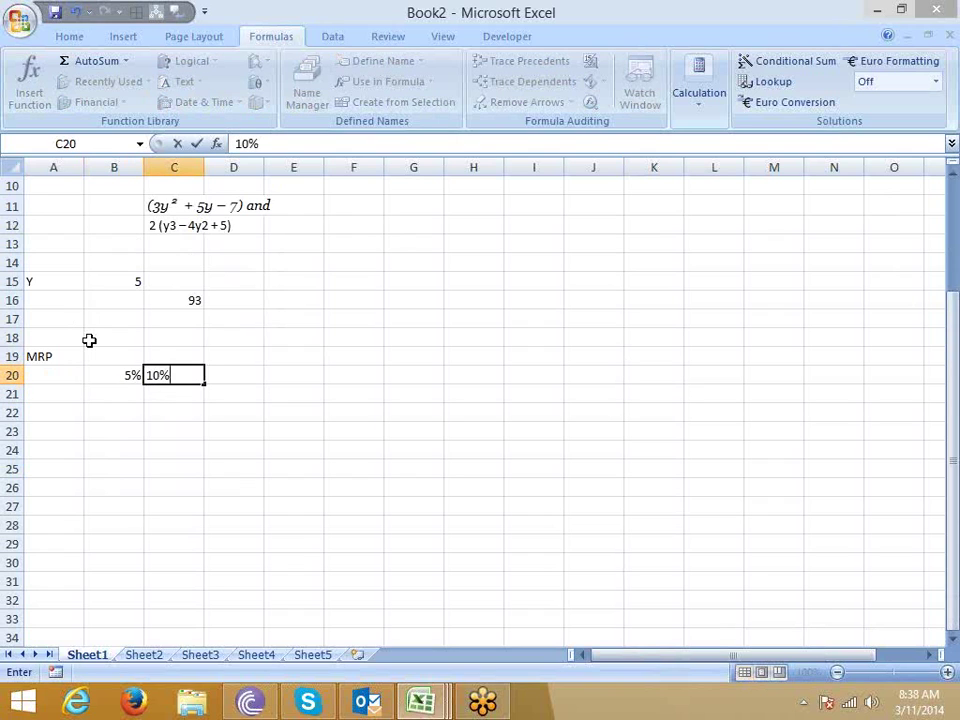
{"action": "key", "text": "Tab"}
{"action": "type", "text": "15"}
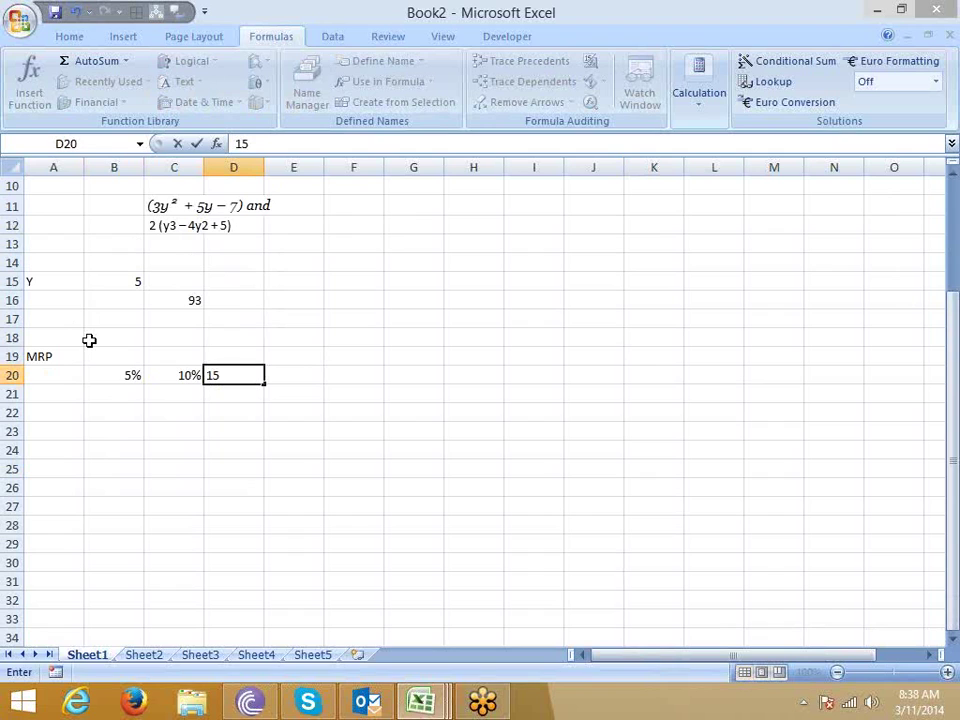
{"action": "type", "text": "%"}
{"action": "key", "text": "Tab"}
{"action": "type", "text": "20"}
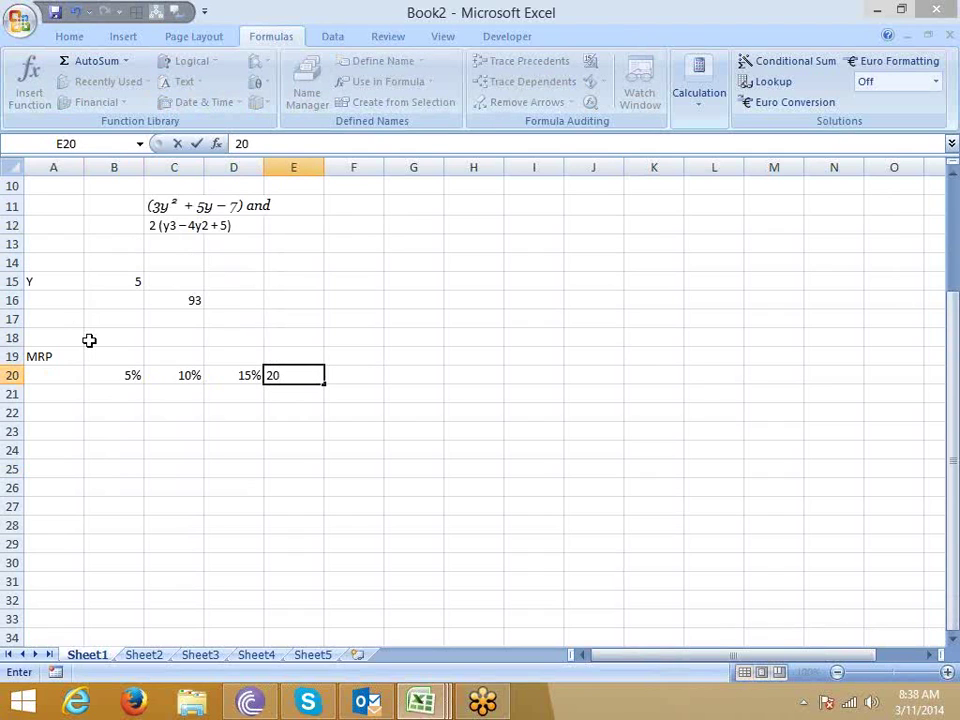
{"action": "type", "text": "%"}
{"action": "key", "text": "Tab"}
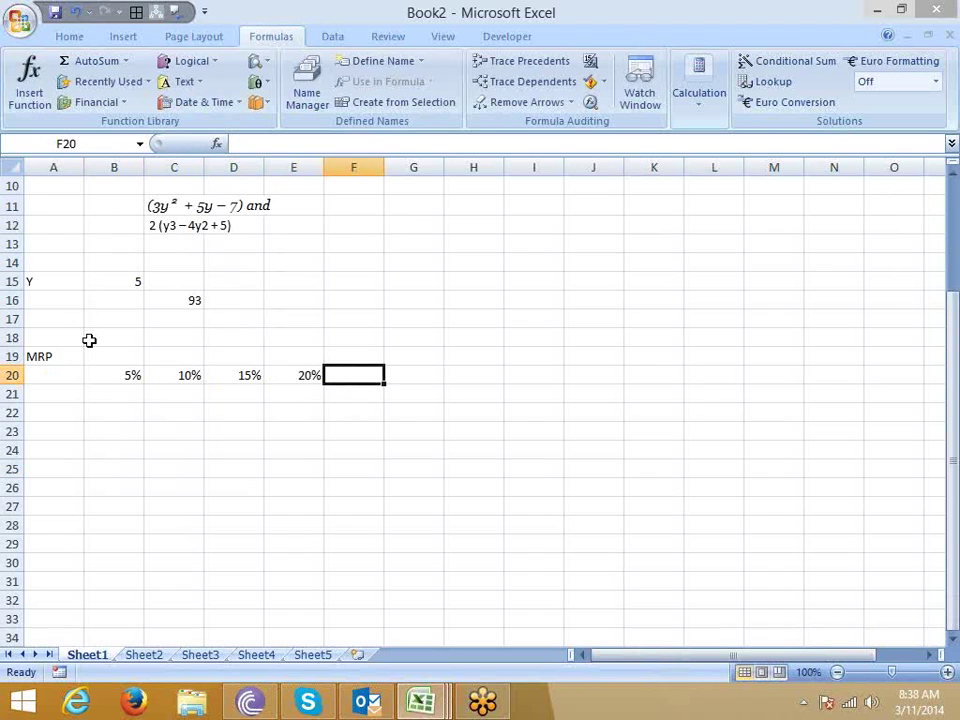
{"action": "key", "text": "Left"}
{"action": "key", "text": "Left"}
{"action": "key", "text": "Left"}
{"action": "key", "text": "Left"}
{"action": "key", "text": "Down"}
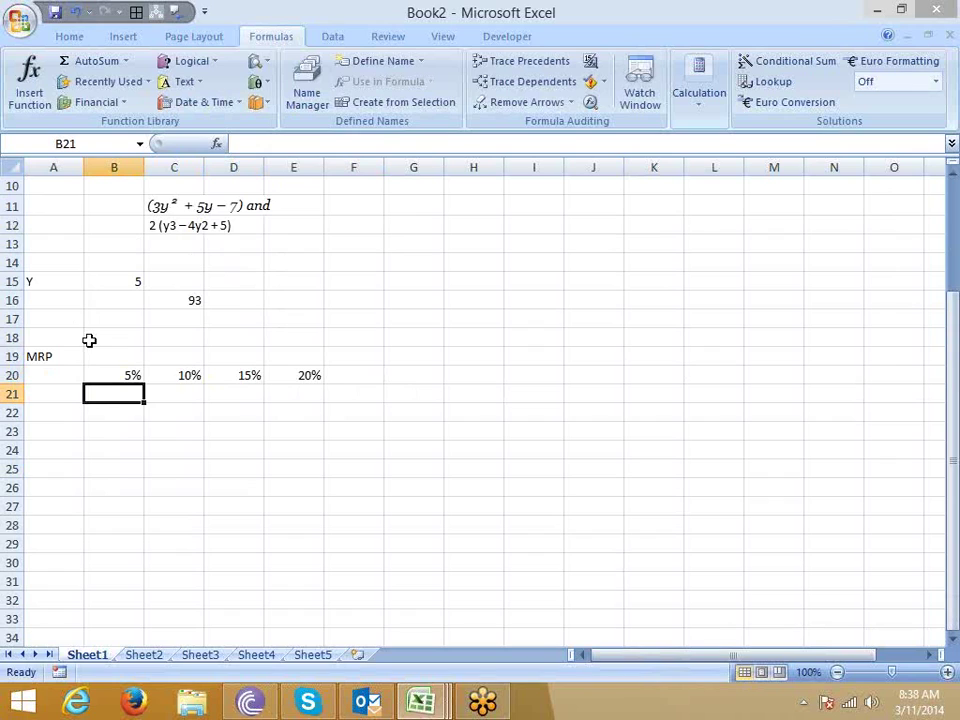
- Enter the MRP value 50 in cell A20
{"action": "left_click", "coordinate": [116, 355]}
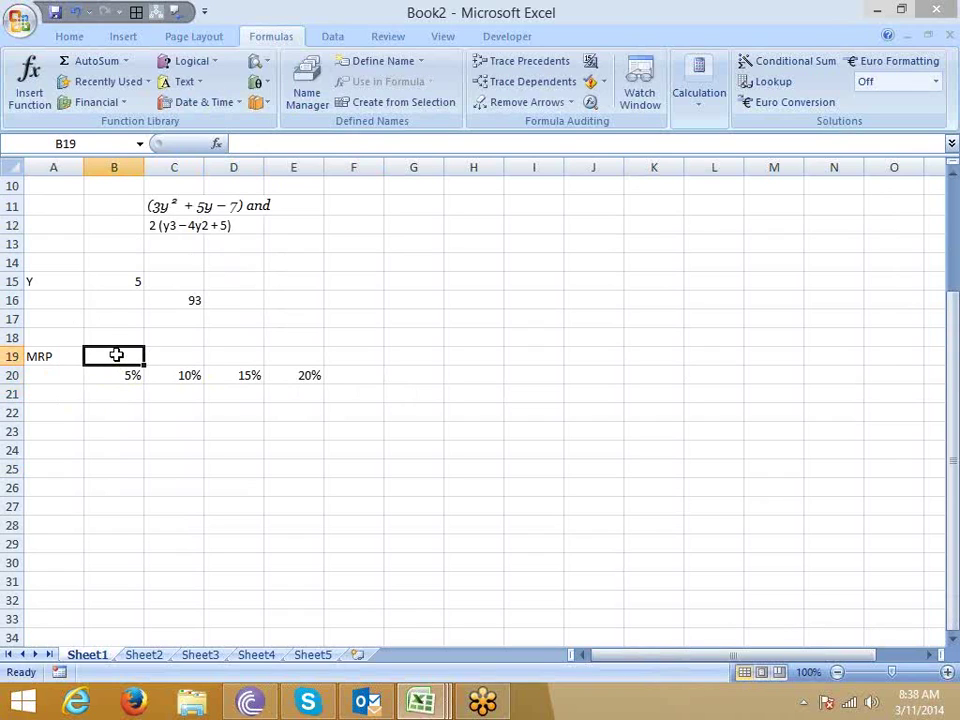
{"action": "key", "text": "Down"}
{"action": "key", "text": "Left"}
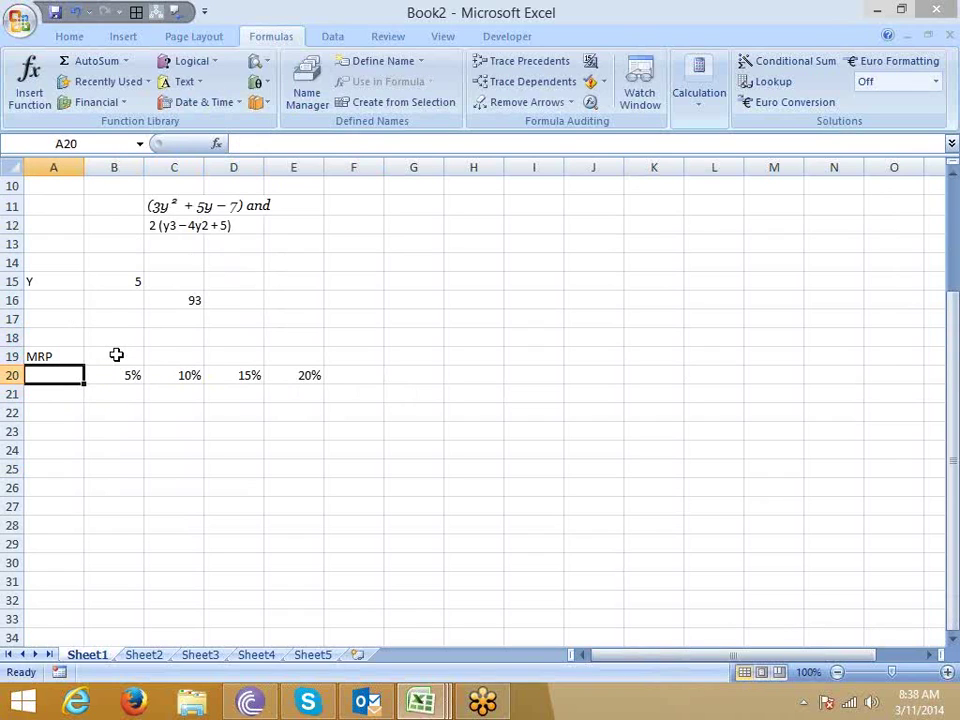
{"action": "type", "text": "5"}
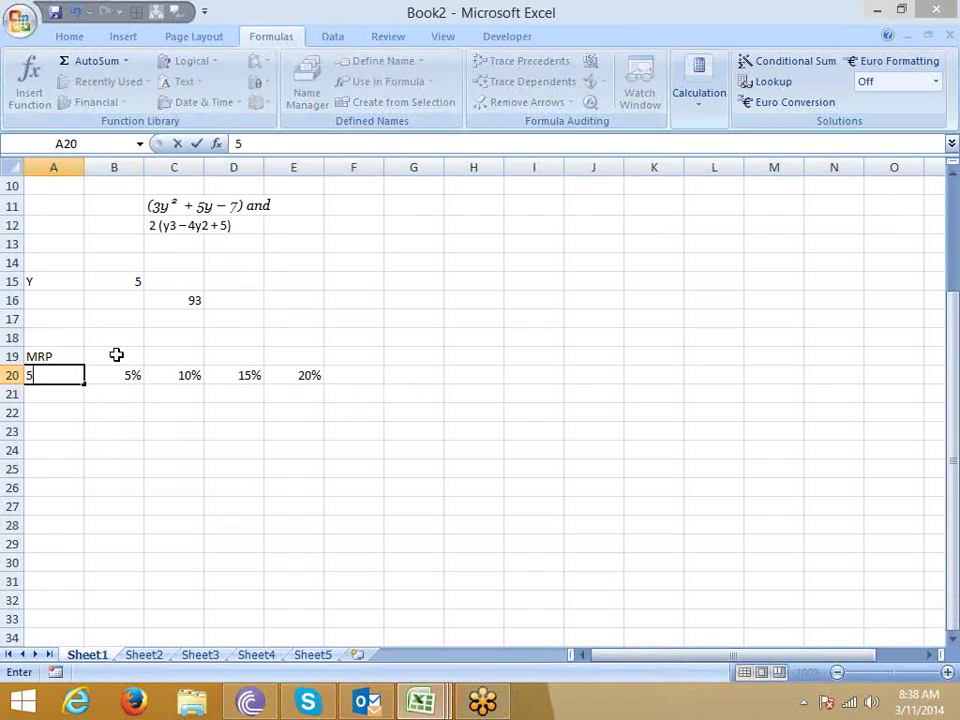
{"action": "type", "text": "0"}
{"action": "key", "text": "Tab"}
{"action": "key", "text": "Left"}
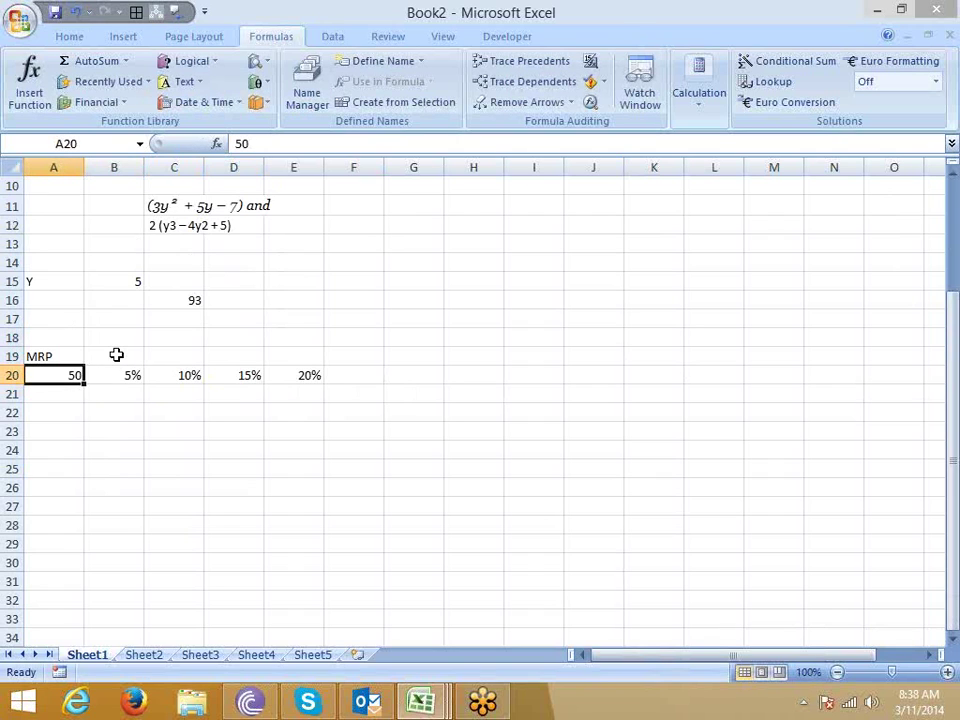
- Review the 5%, 10%, 15% and 20% discount headers across B20:E20
{"action": "key", "text": "Right"}
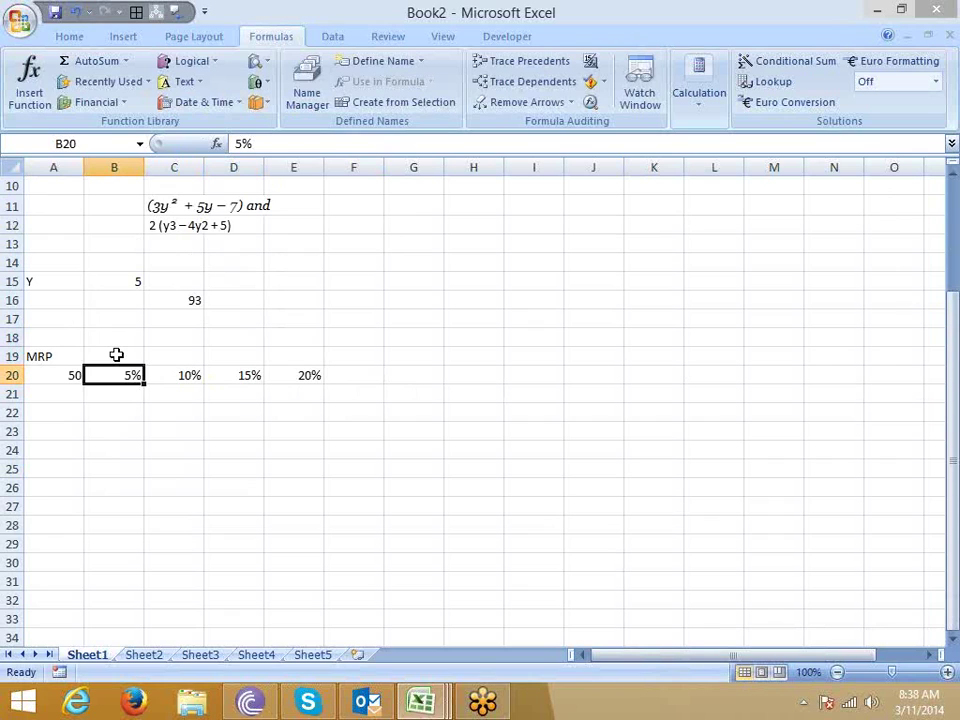
{"action": "key", "text": "Right"}
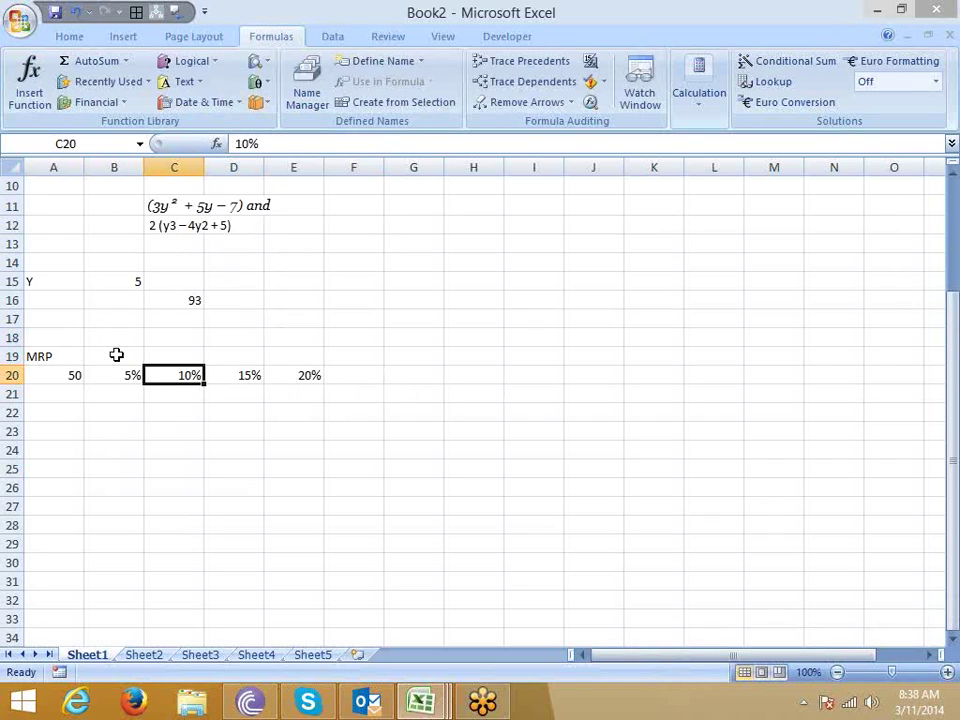
{"action": "key", "text": "Right"}
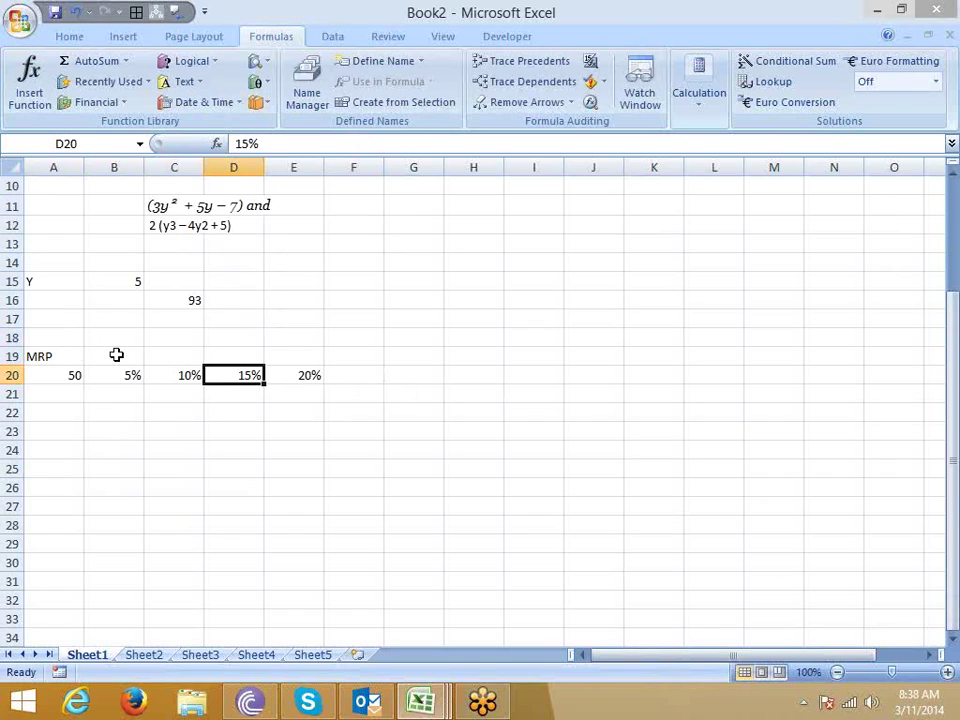
{"action": "key", "text": "Right"}
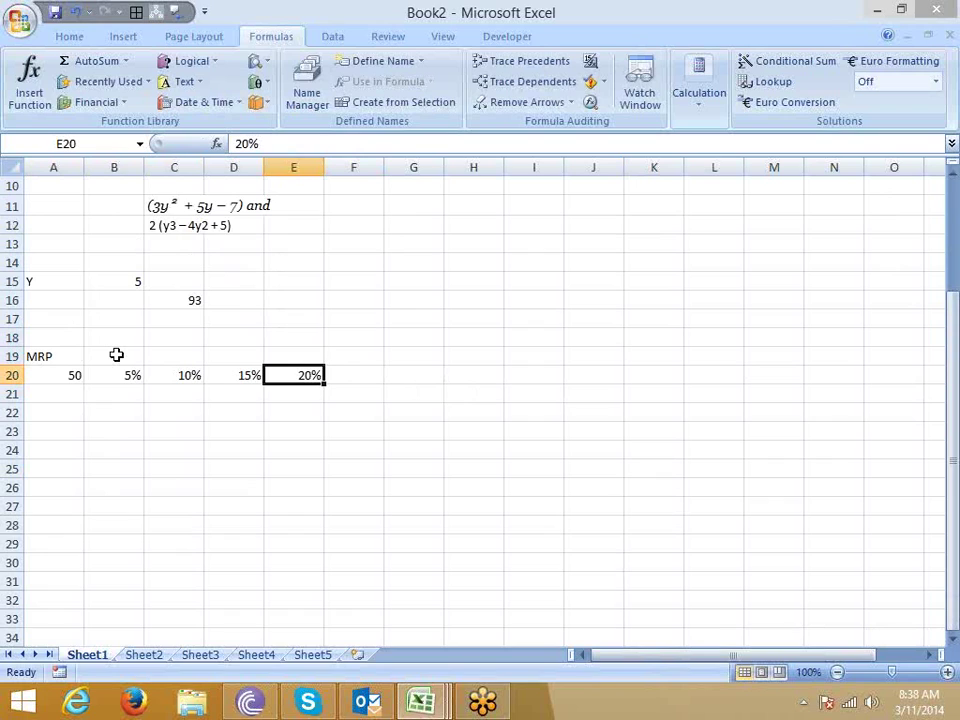
{"action": "key", "text": "Right"}
{"action": "key", "text": "Down"}
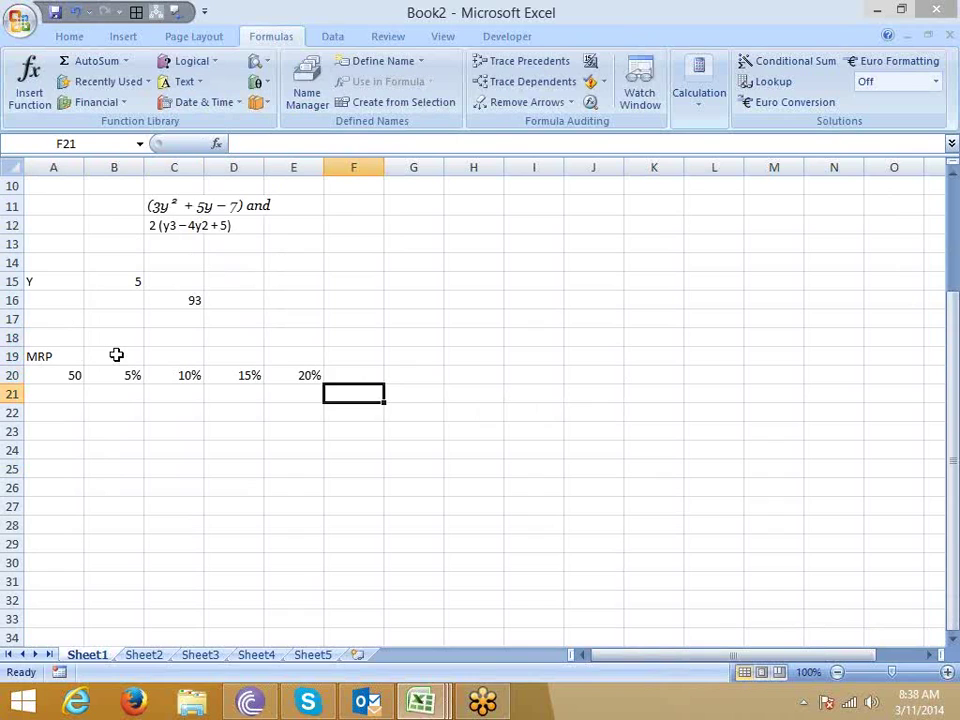
- Enter =A20*B20 in B21 to get the 5% increase of 2.5
{"action": "key", "text": "Left"}
{"action": "key", "text": "Home"}
{"action": "key", "text": "Right"}
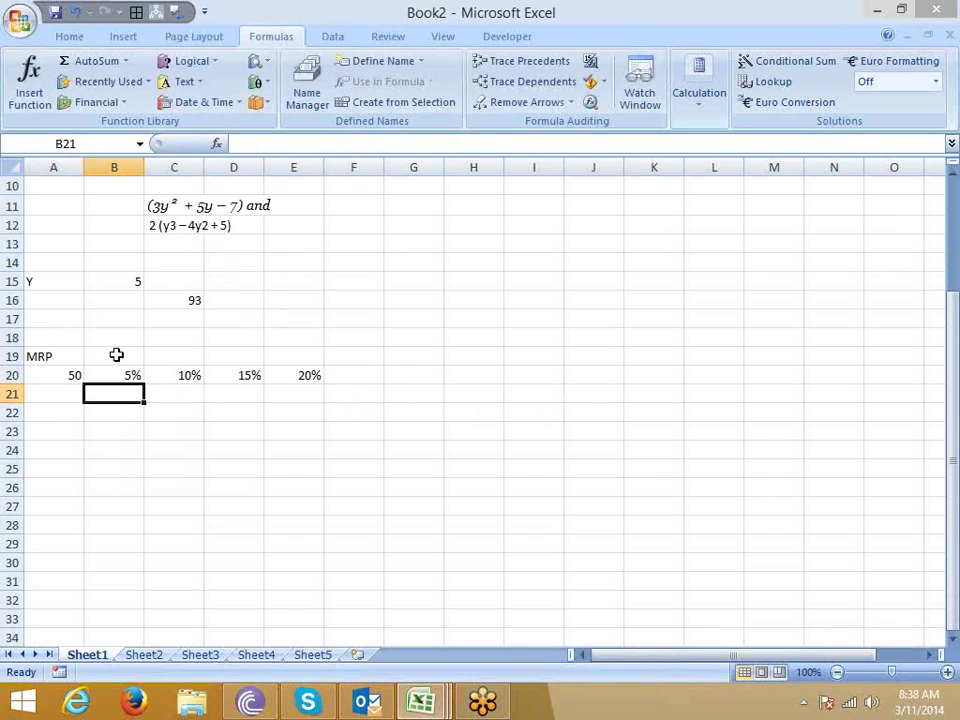
{"action": "type", "text": "="}
{"action": "key", "text": "Left"}
{"action": "key", "text": "Up"}
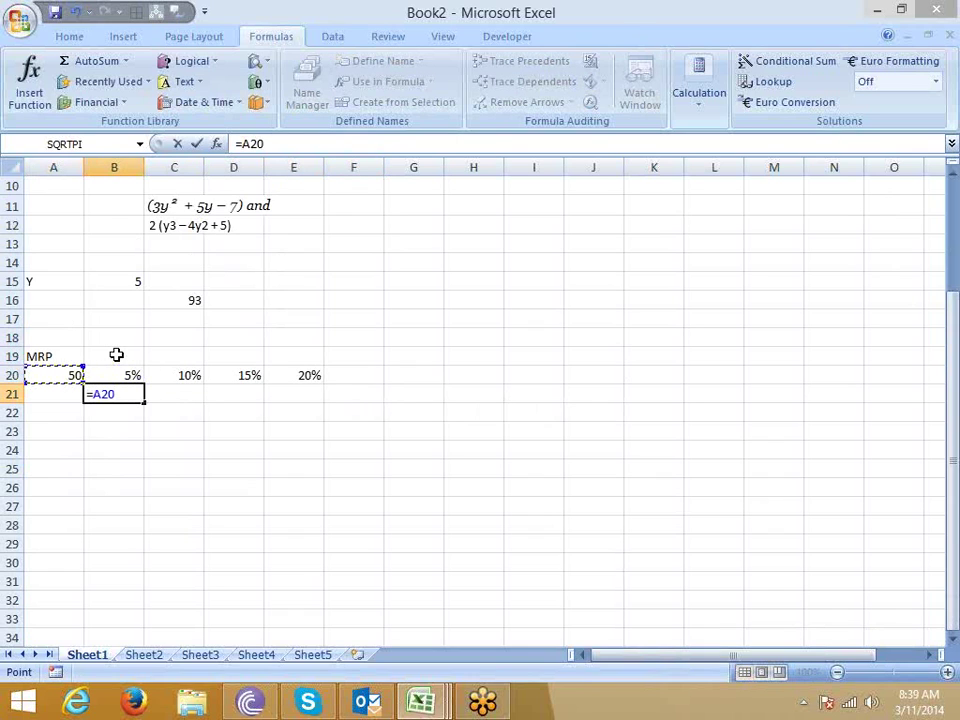
{"action": "type", "text": "*"}
{"action": "key", "text": "Up"}
{"action": "key", "text": "Return"}
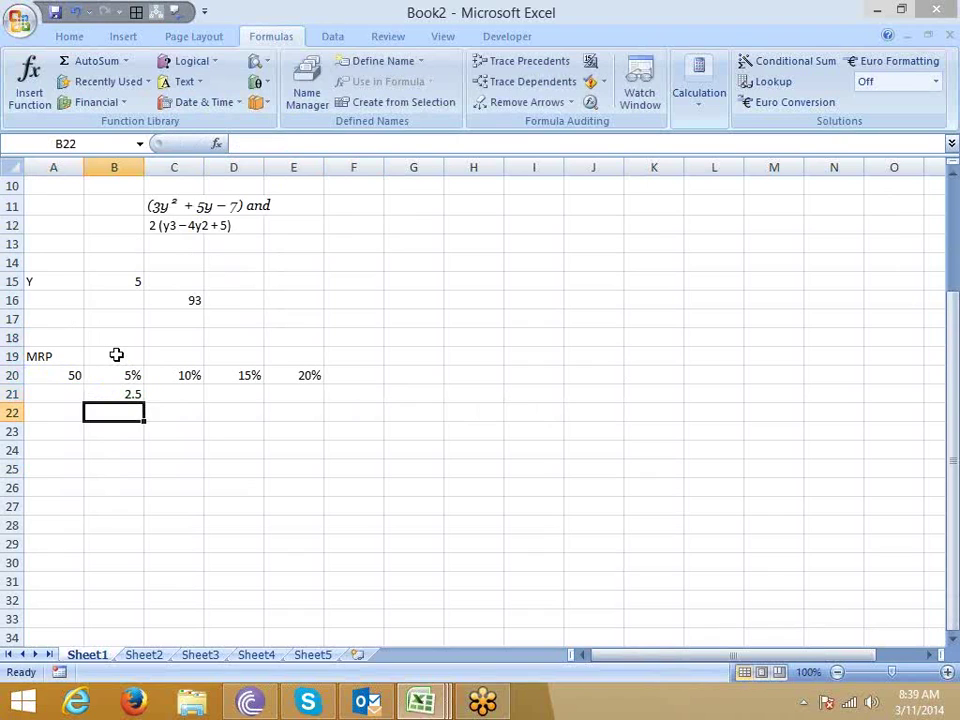
- Abandon two mistaken entries started in C21
{"action": "key", "text": "Right"}
{"action": "key", "text": "Up"}
{"action": "type", "text": "\\"}
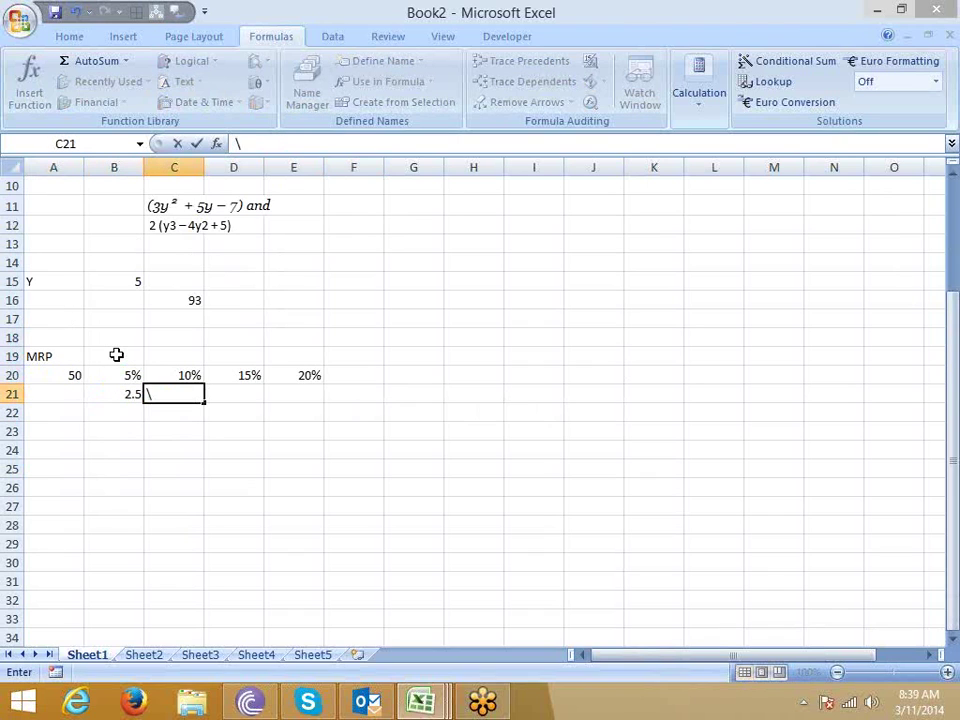
{"action": "key", "text": "Escape"}
{"action": "type", "text": "="}
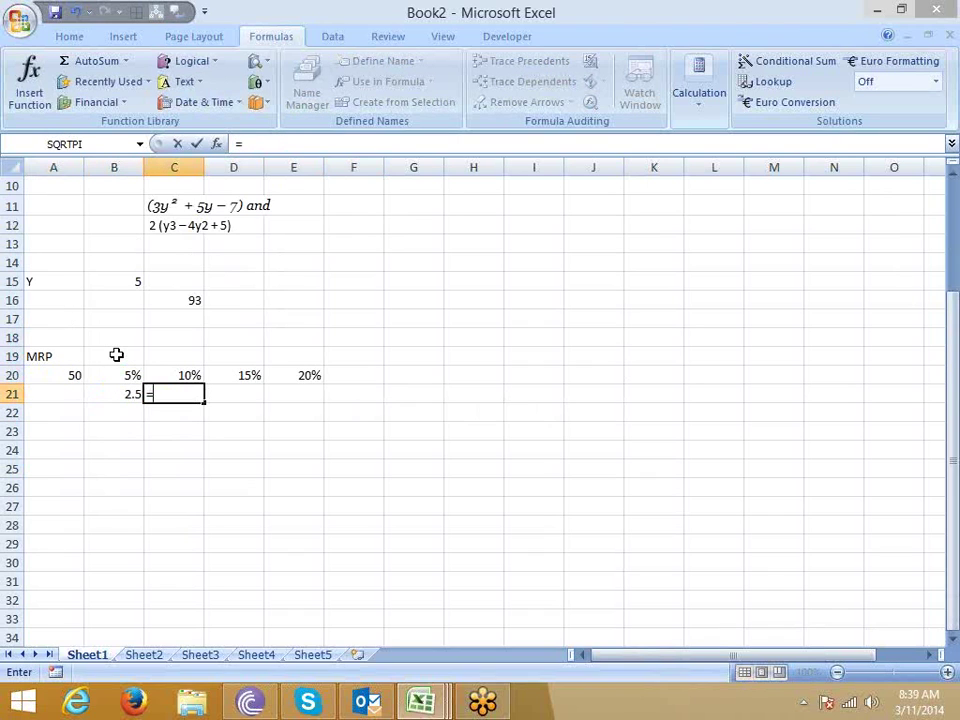
{"action": "type", "text": "'"}
{"action": "key", "text": "Escape"}
- Enter =A20+B21 in B22 for a running total of 52.5
{"action": "key", "text": "Down"}
{"action": "key", "text": "Left"}
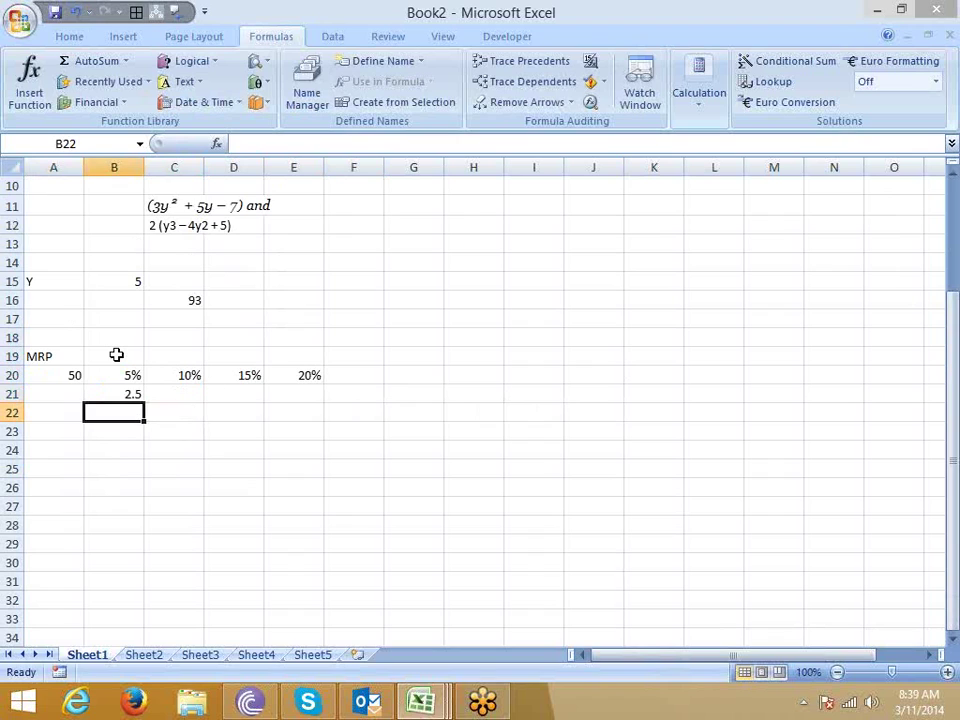
{"action": "type", "text": "="}
{"action": "key", "text": "Up"}
{"action": "key", "text": "Up"}
{"action": "key", "text": "Left"}
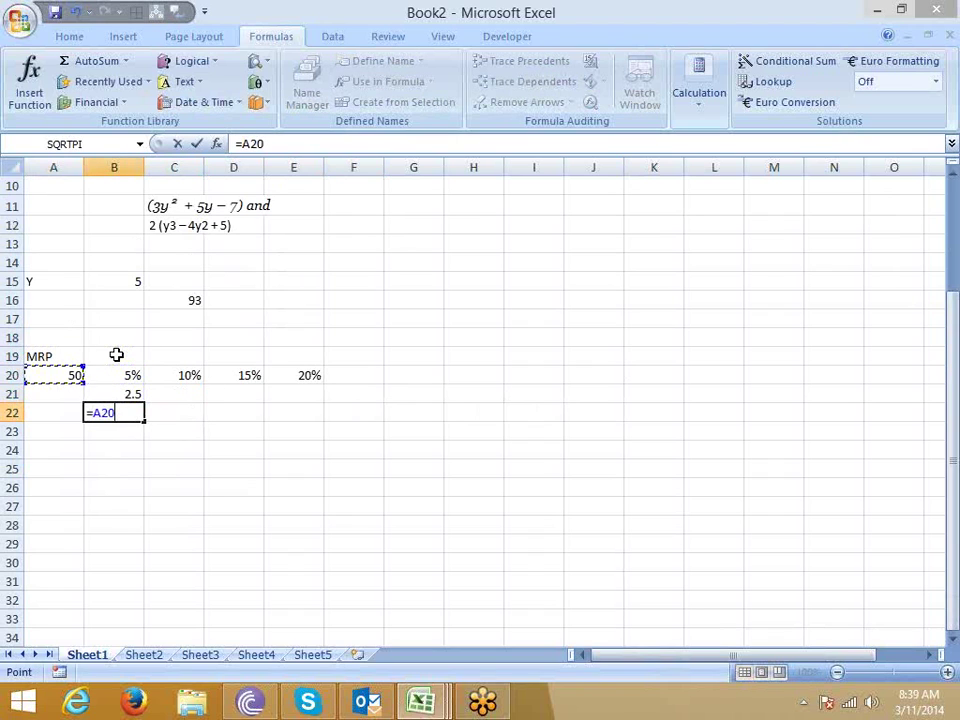
{"action": "type", "text": "+"}
{"action": "key", "text": "Up"}
{"action": "key", "text": "Return"}
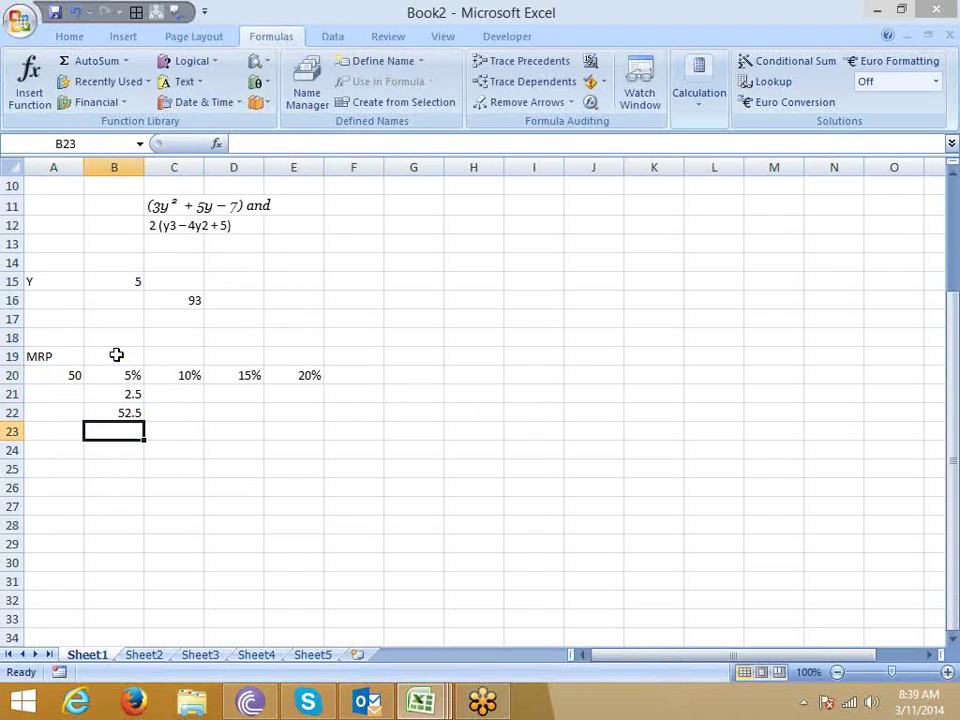
- Enter =B22*C20 in C21 for the 10% increase of 5.25
{"action": "key", "text": "Up"}
{"action": "key", "text": "Right"}
{"action": "key", "text": "Up"}
{"action": "type", "text": "="}
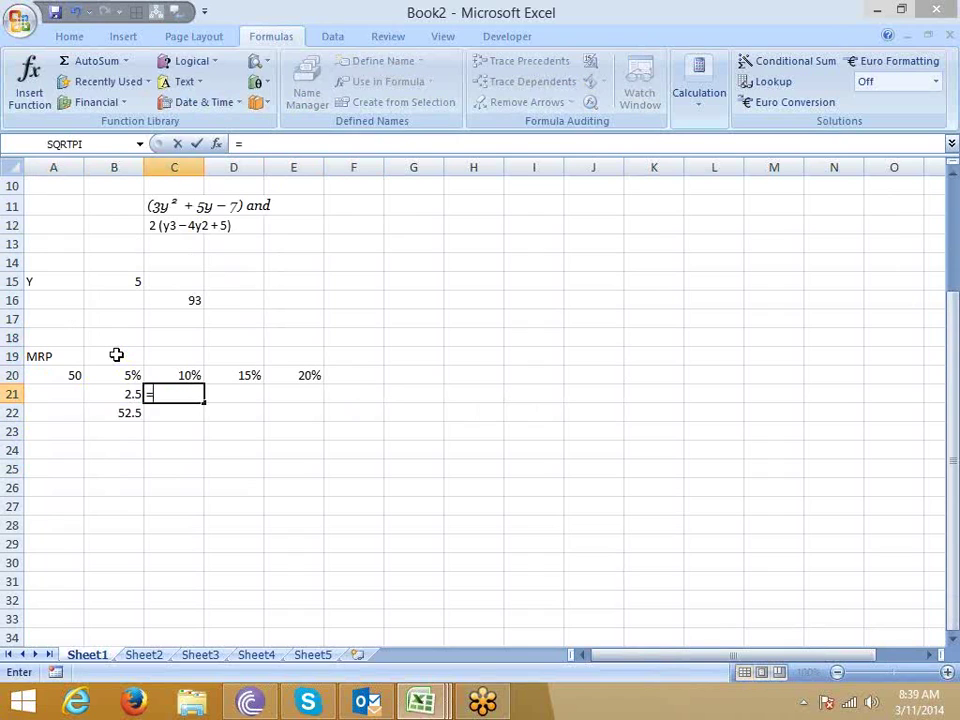
{"action": "key", "text": "Down"}
{"action": "key", "text": "Left"}
{"action": "type", "text": "*"}
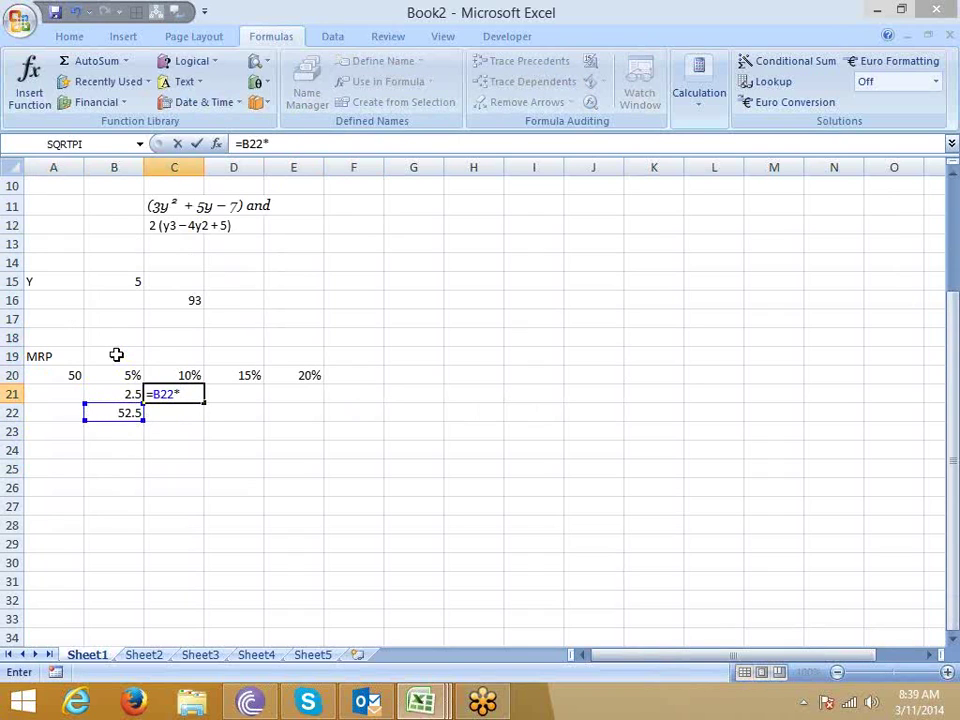
{"action": "key", "text": "Up"}
{"action": "key", "text": "Return"}
- Enter =B22+C21 in C22 for a total of 57.75
{"action": "type", "text": "+"}
{"action": "key", "text": "Left"}
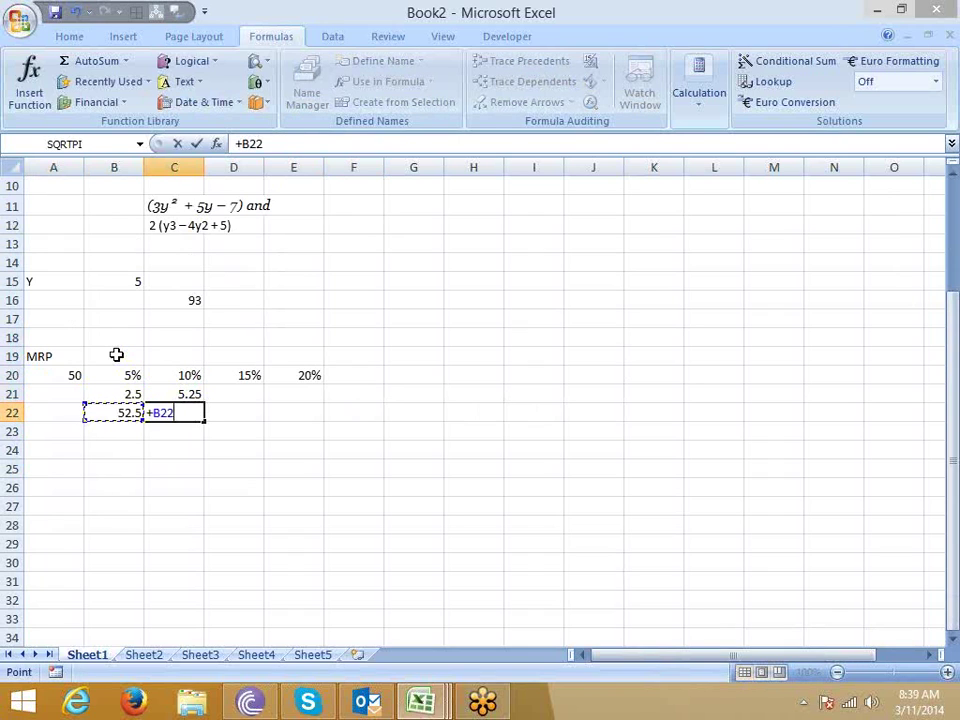
{"action": "type", "text": "+"}
{"action": "key", "text": "Up"}
{"action": "key", "text": "Return"}
- Enter =C22*D20 in D21 for the 15% increase of 8.6625
{"action": "key", "text": "Up"}
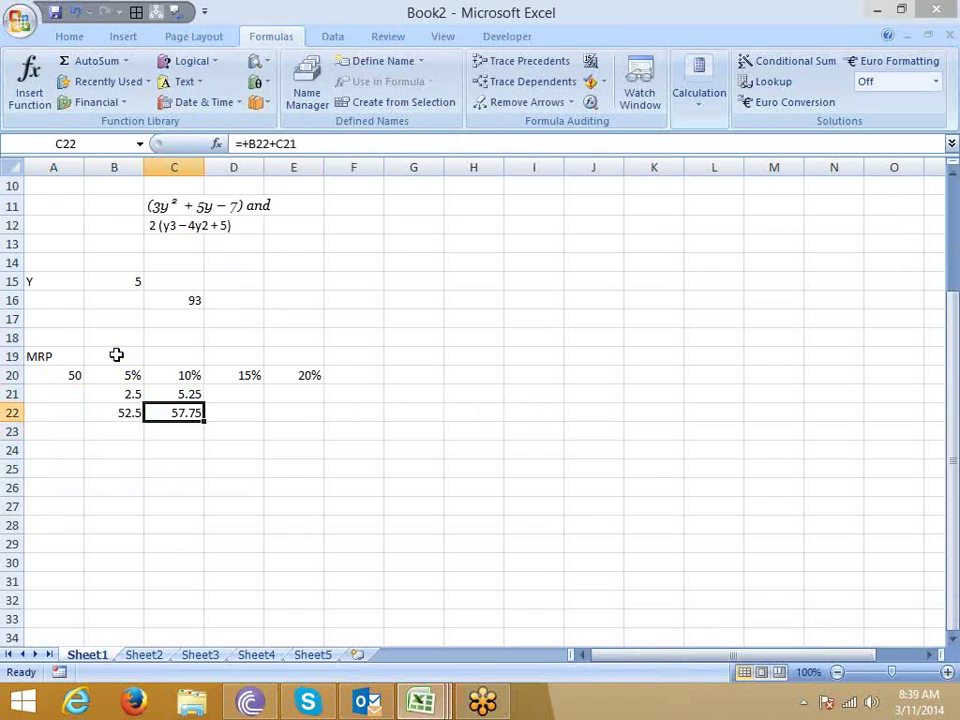
{"action": "key", "text": "Right"}
{"action": "key", "text": "Up"}
{"action": "type", "text": "="}
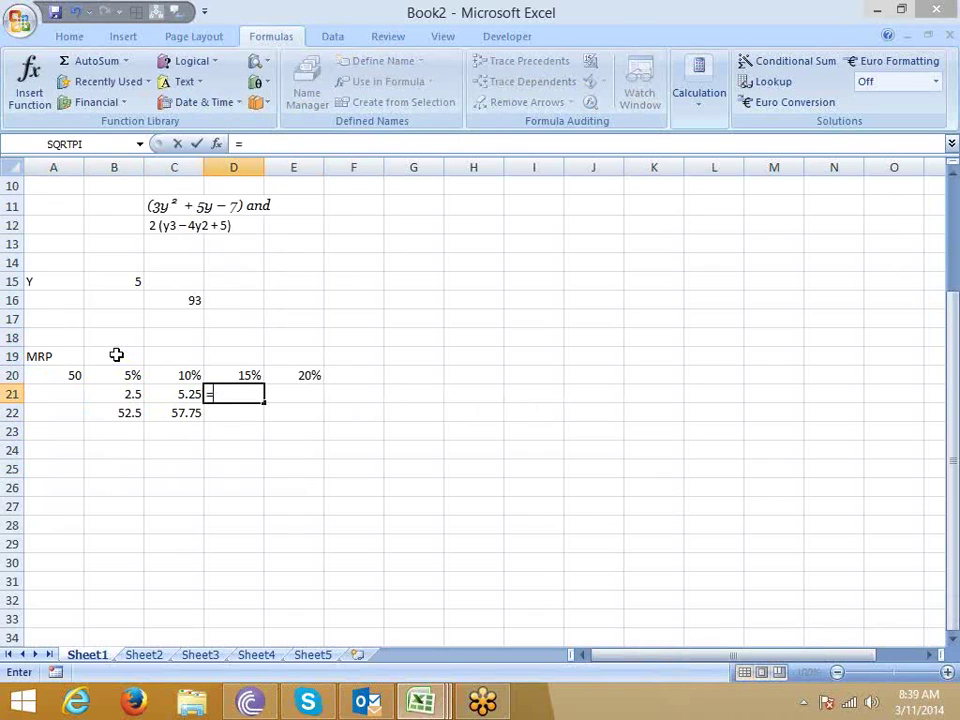
{"action": "key", "text": "Left"}
{"action": "key", "text": "Down"}
{"action": "type", "text": "*"}
{"action": "key", "text": "Up"}
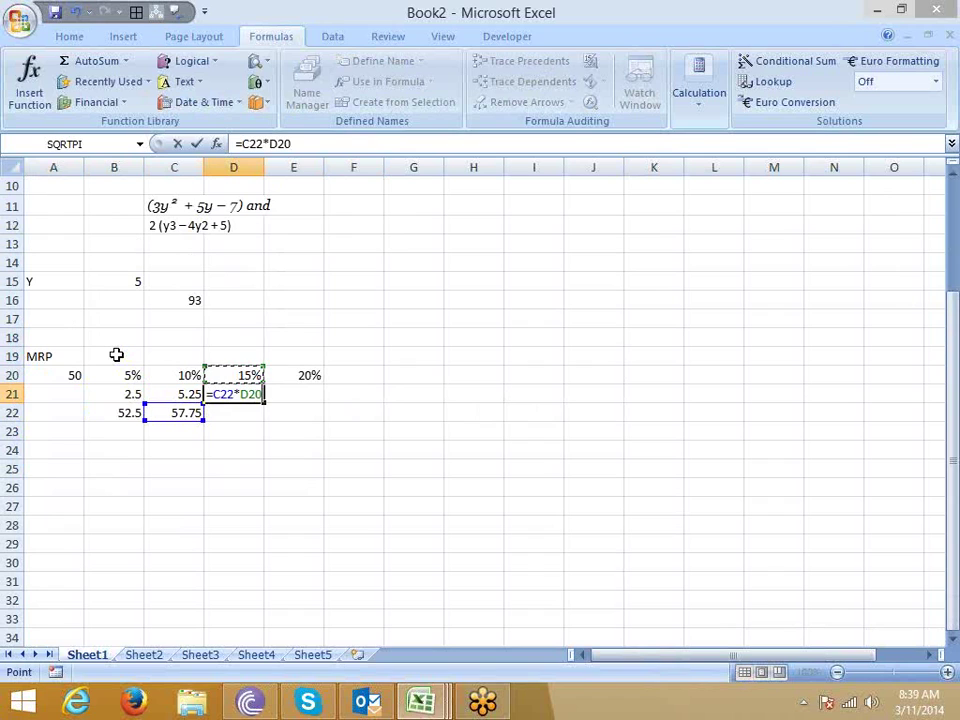
{"action": "key", "text": "Return"}
- Enter =C22+D21 in D22 for a total of 66.4125
{"action": "type", "text": "+"}
{"action": "key", "text": "Left"}
{"action": "type", "text": "+"}
{"action": "key", "text": "Up"}
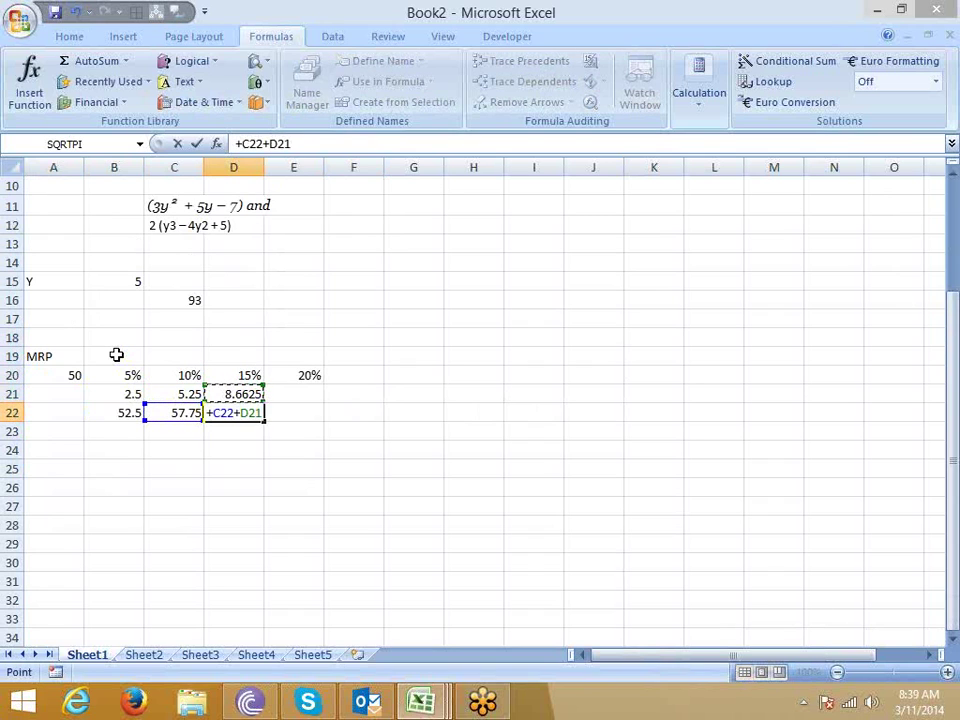
{"action": "key", "text": "Return"}
- Enter =D22*E20 in E21 for the 20% increase of 13.2825
{"action": "key", "text": "Right"}
{"action": "key", "text": "Up"}
{"action": "key", "text": "Up"}
{"action": "type", "text": "="}
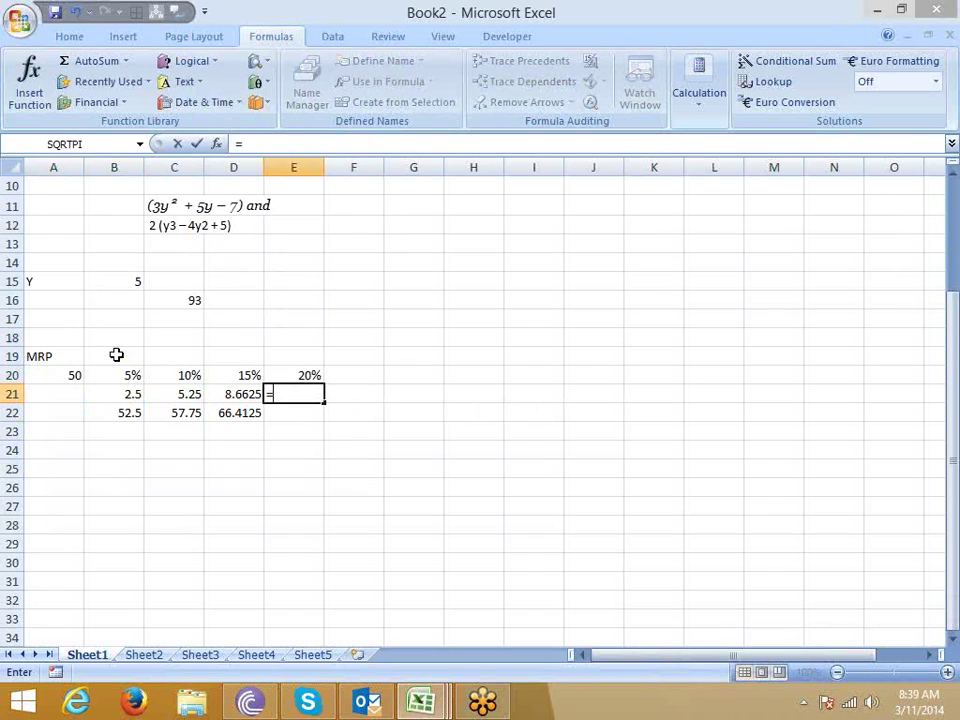
{"action": "key", "text": "Down"}
{"action": "key", "text": "Left"}
{"action": "type", "text": "*"}
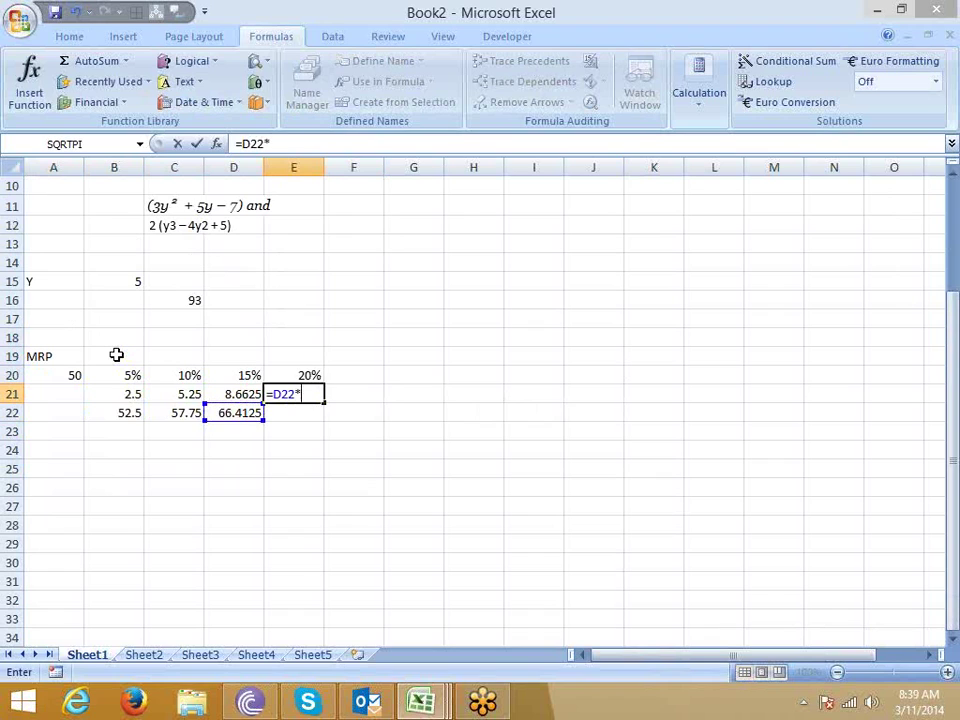
{"action": "key", "text": "Up"}
{"action": "key", "text": "Return"}
- Enter =D22+E21 in E22 for a final total of 79.695, then review the formulas
{"action": "type", "text": "+"}
{"action": "key", "text": "Left"}
{"action": "type", "text": "+"}
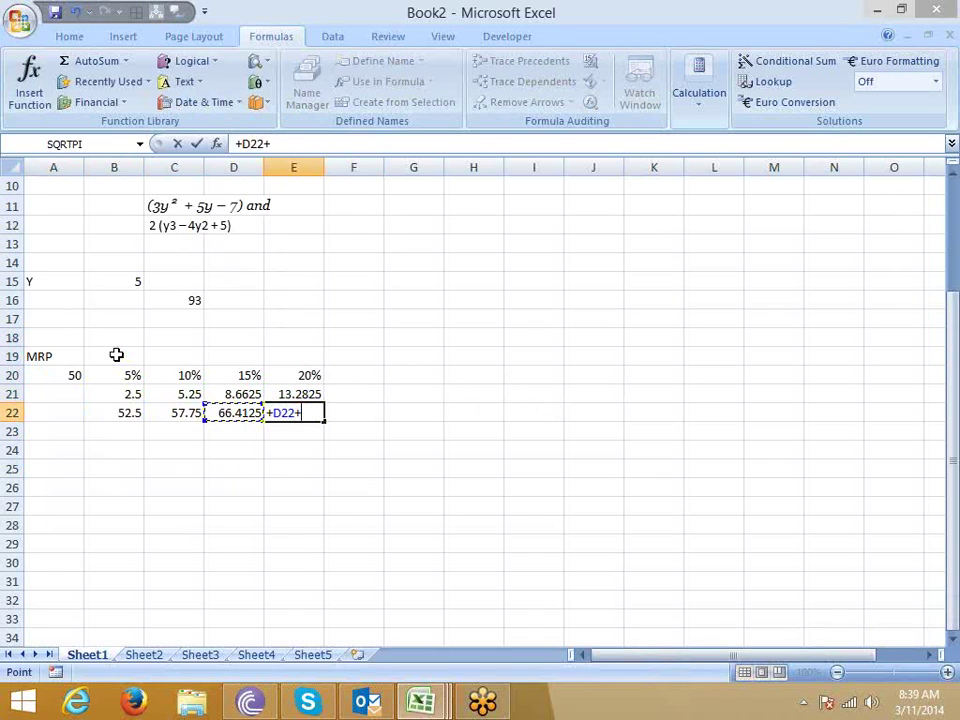
{"action": "key", "text": "Up"}
{"action": "key", "text": "Return"}
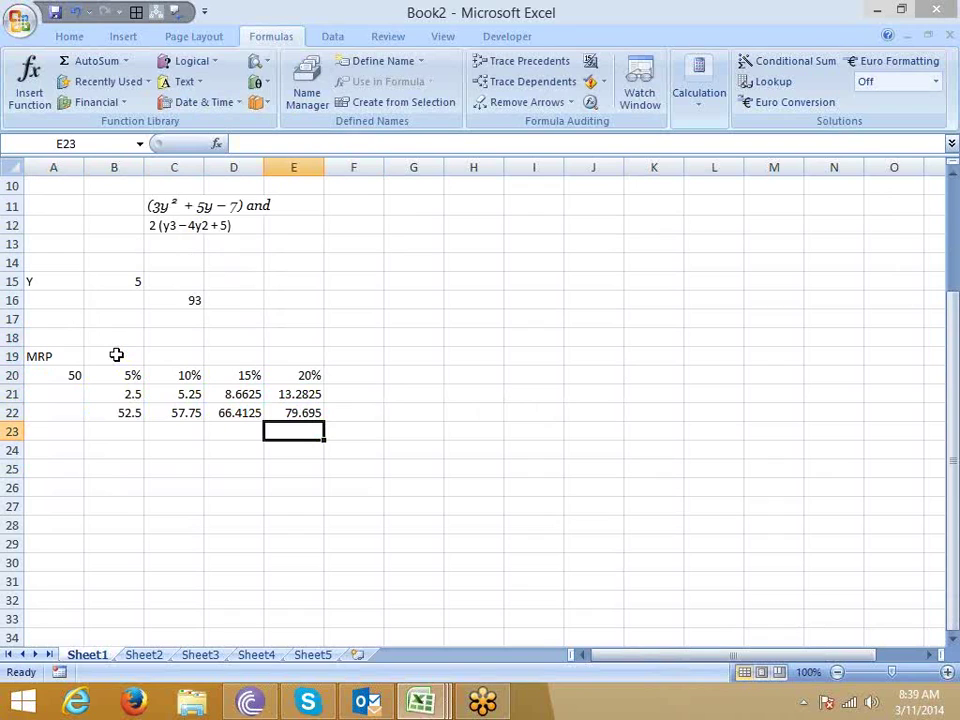
{"action": "key", "text": "Up"}
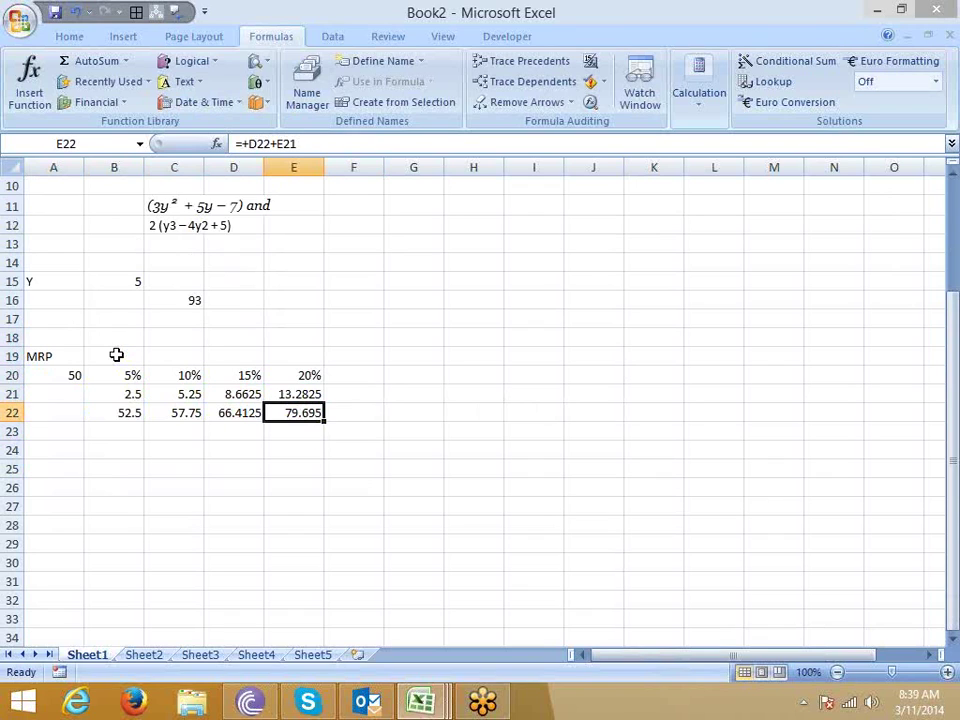
{"action": "key", "text": "Left"}
{"action": "key", "text": "Left"}
{"action": "key", "text": "Left"}
- Step through the calculated cells to review their formulas, ending on B21
{"action": "left_click", "coordinate": [116, 355]}
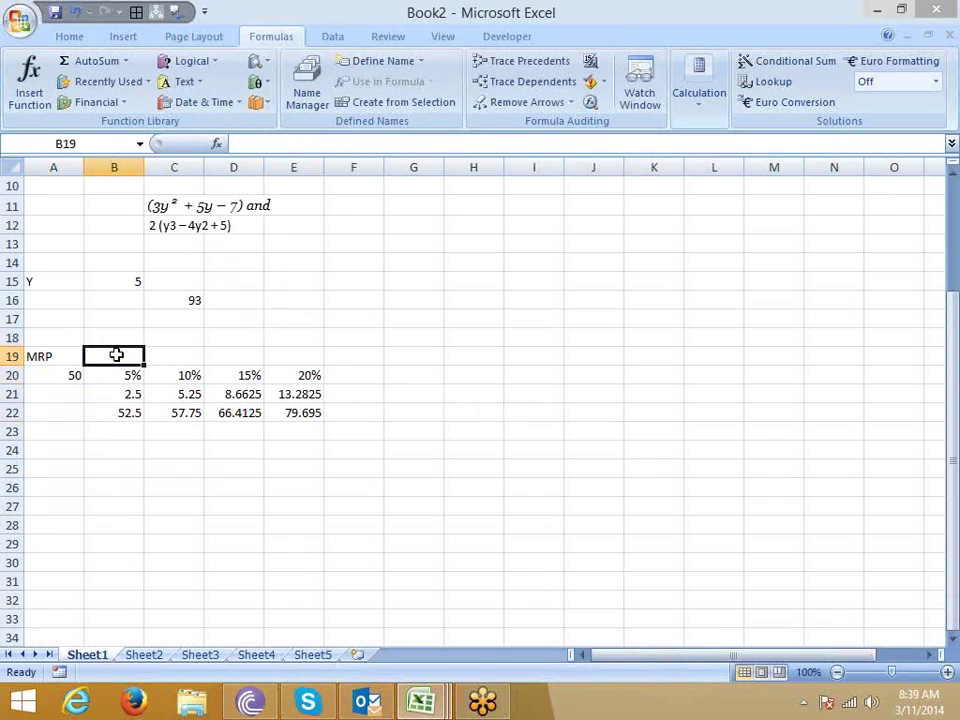
{"action": "key", "text": "Down"}
{"action": "key", "text": "Down"}
{"action": "key", "text": "Down"}
{"action": "key", "text": "Up"}
{"action": "key", "text": "Right"}
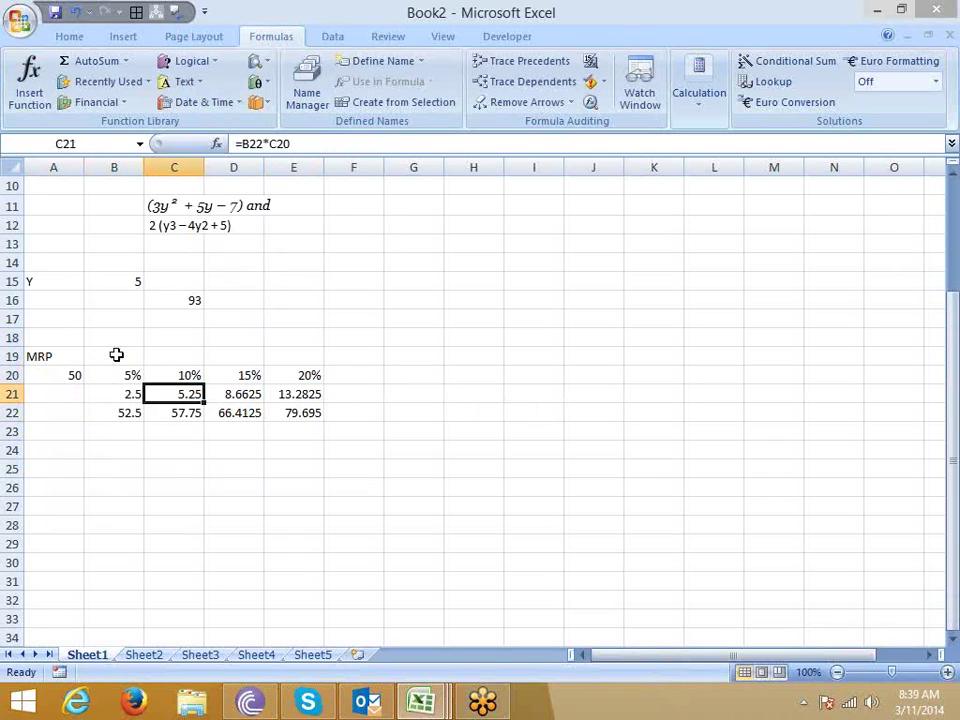
{"action": "key", "text": "Up"}
{"action": "key", "text": "Left"}
{"action": "key", "text": "Down"}
{"action": "key", "text": "Left"}
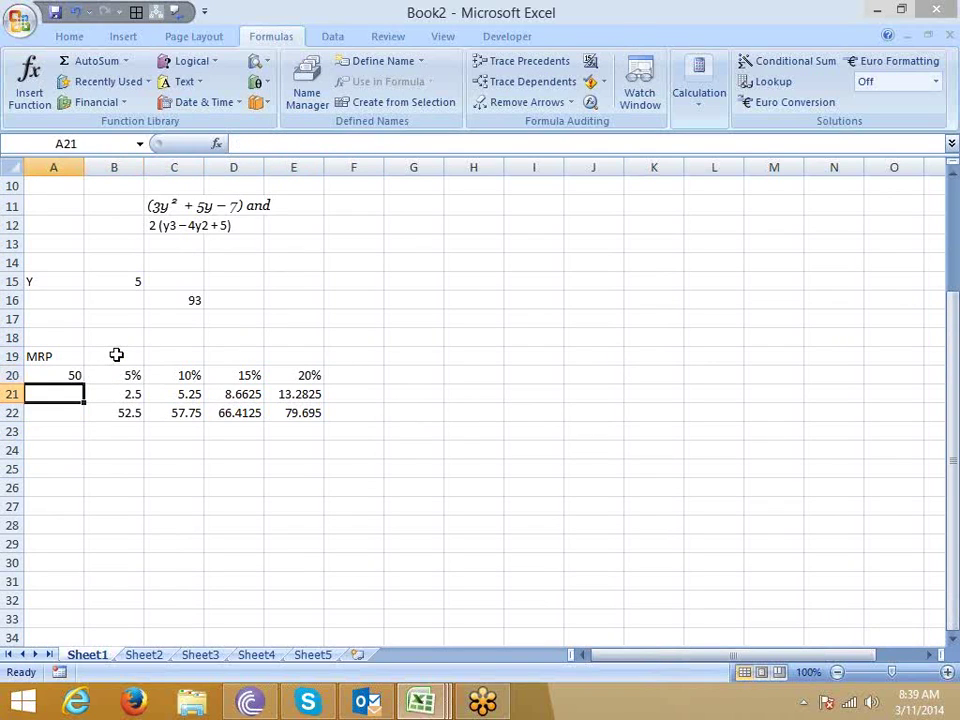
{"action": "key", "text": "Right"}
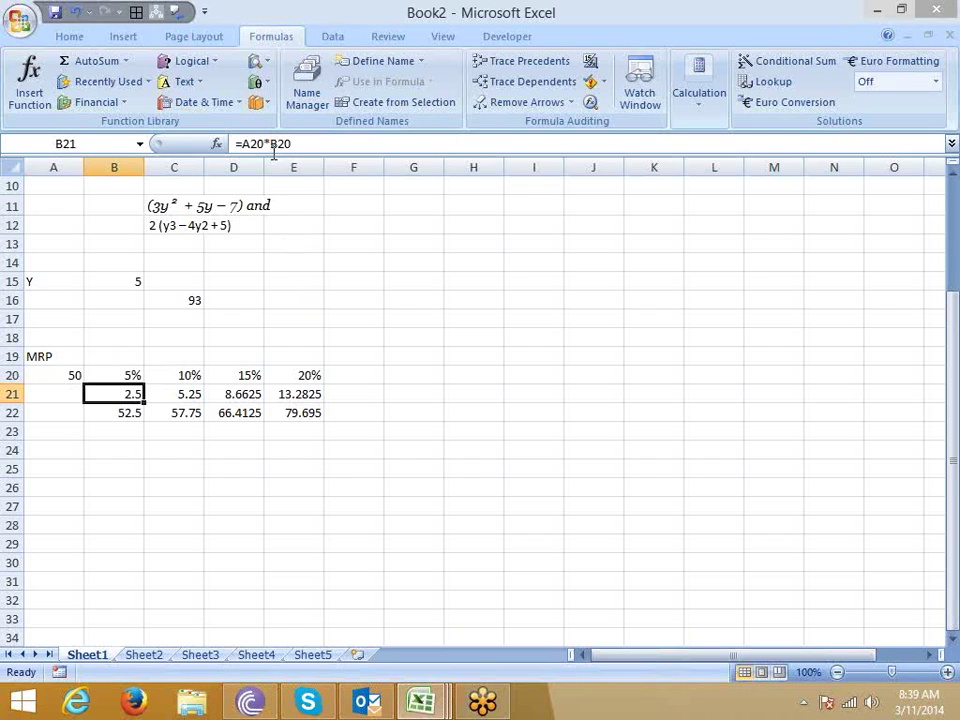
- Replace B20 with a fixed 5% in B21's formula and clear B20
{"action": "left_click_drag", "start_coordinate": [270, 144], "coordinate": [306, 146]}
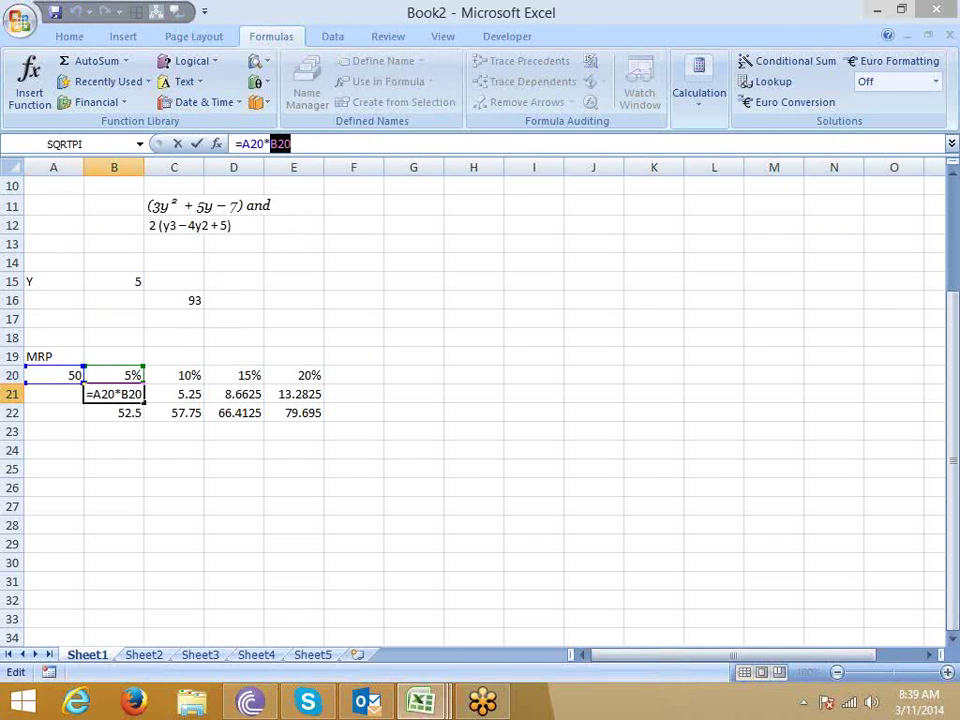
{"action": "key", "text": "BackSpace"}
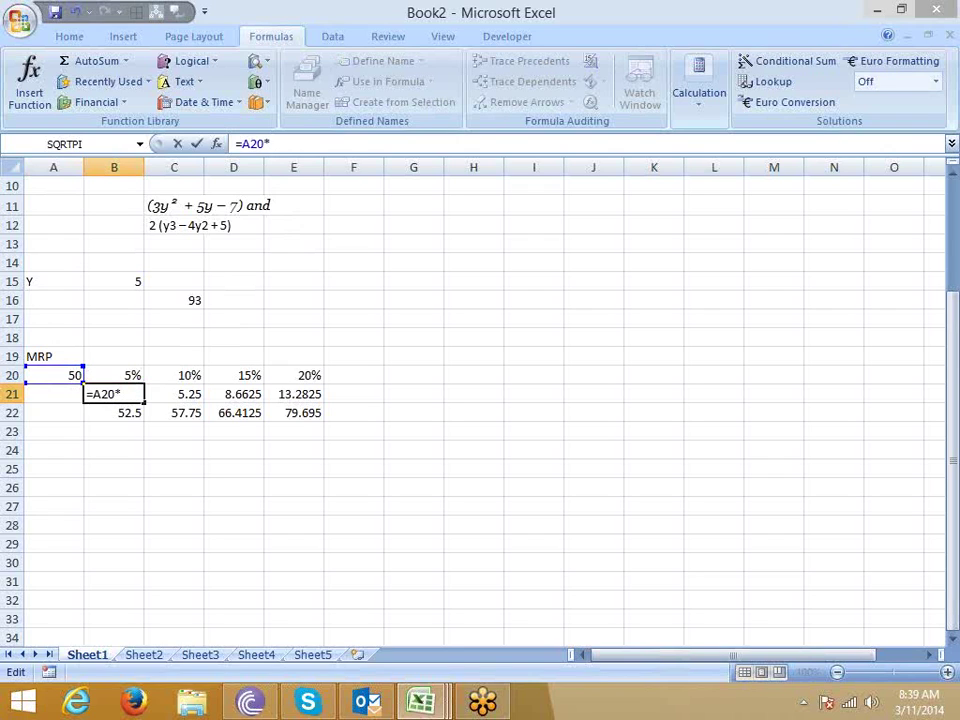
{"action": "type", "text": "5%"}
{"action": "key", "text": "Return"}
{"action": "key", "text": "Up"}
{"action": "key", "text": "Up"}
{"action": "key", "text": "Delete"}
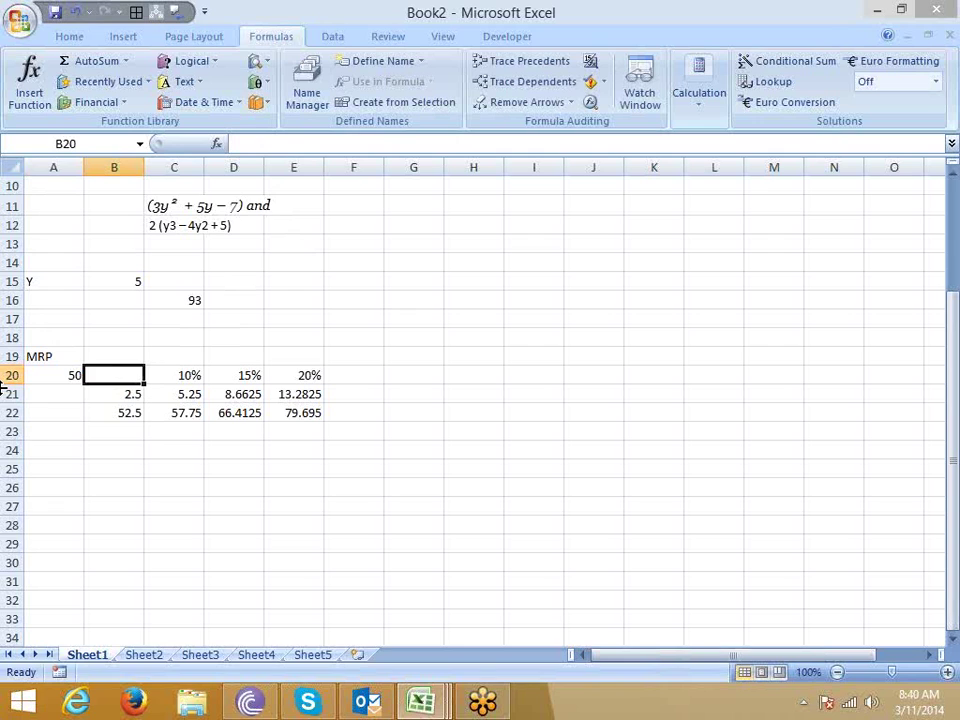
- Use a fixed 10% in C21's formula and clear C20
{"action": "key", "text": "Down"}
{"action": "key", "text": "Right"}
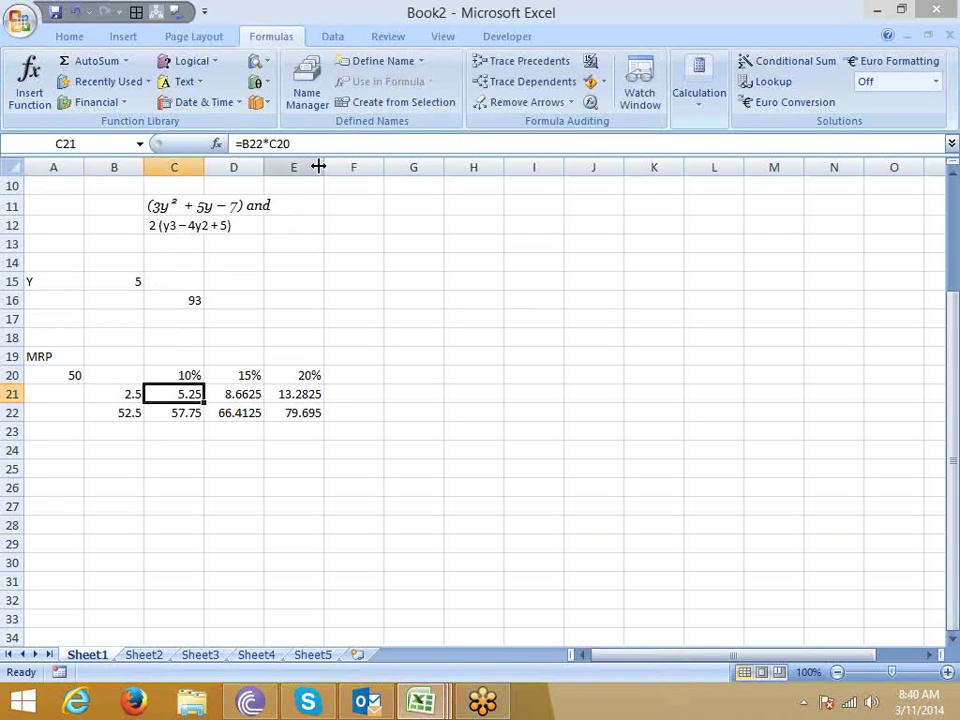
{"action": "left_click", "coordinate": [320, 147]}
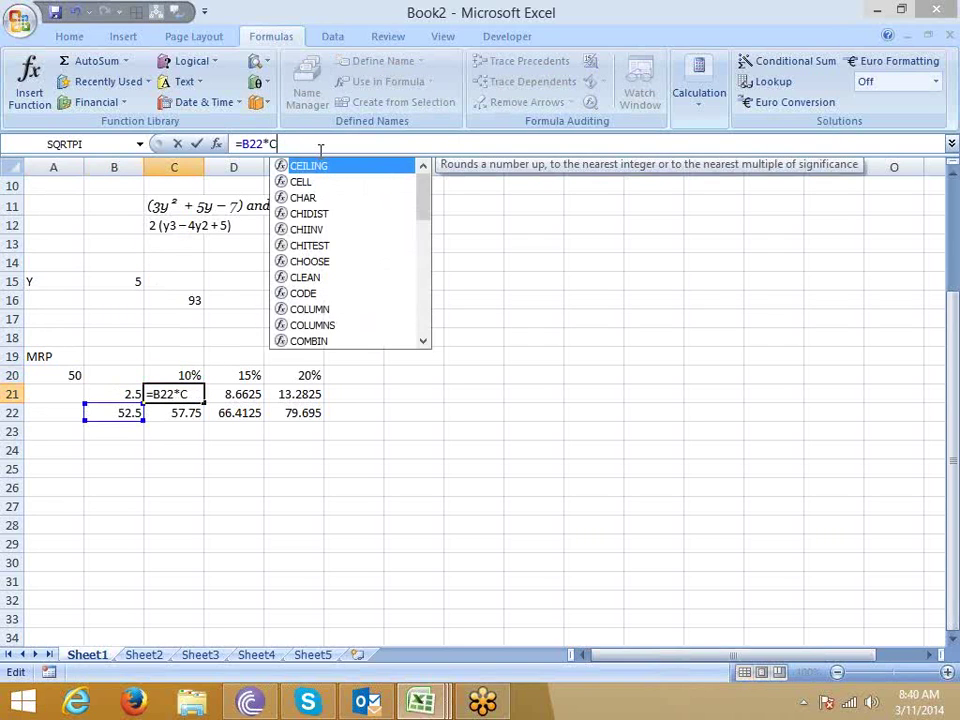
{"action": "key", "text": "BackSpace"}
{"action": "type", "text": "10%"}
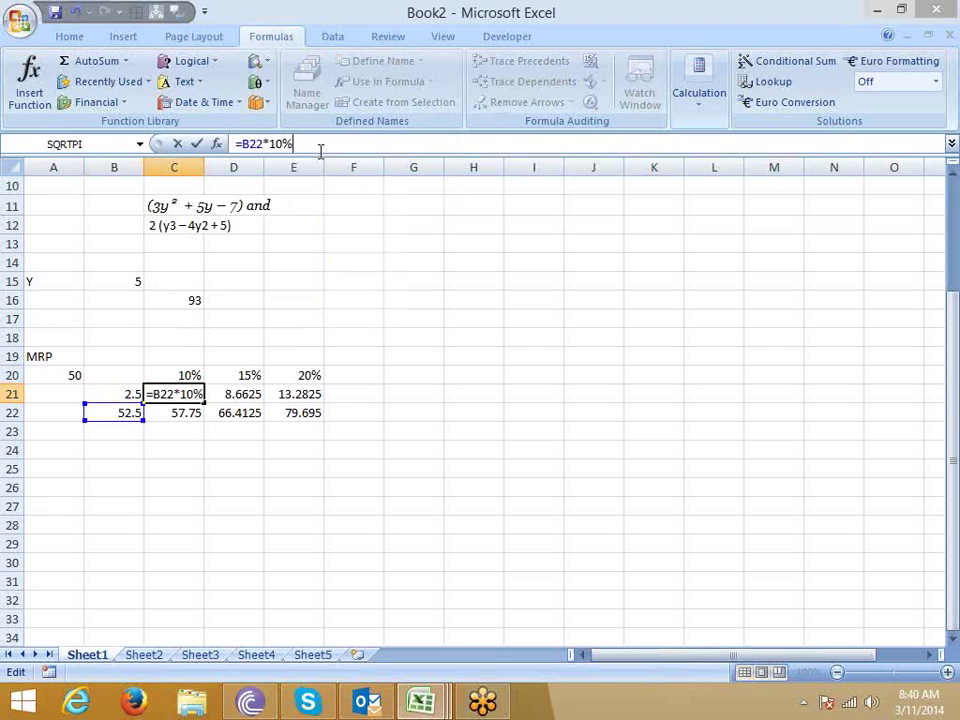
{"action": "key", "text": "ctrl+Return"}
{"action": "key", "text": "Up"}
{"action": "key", "text": "Delete"}
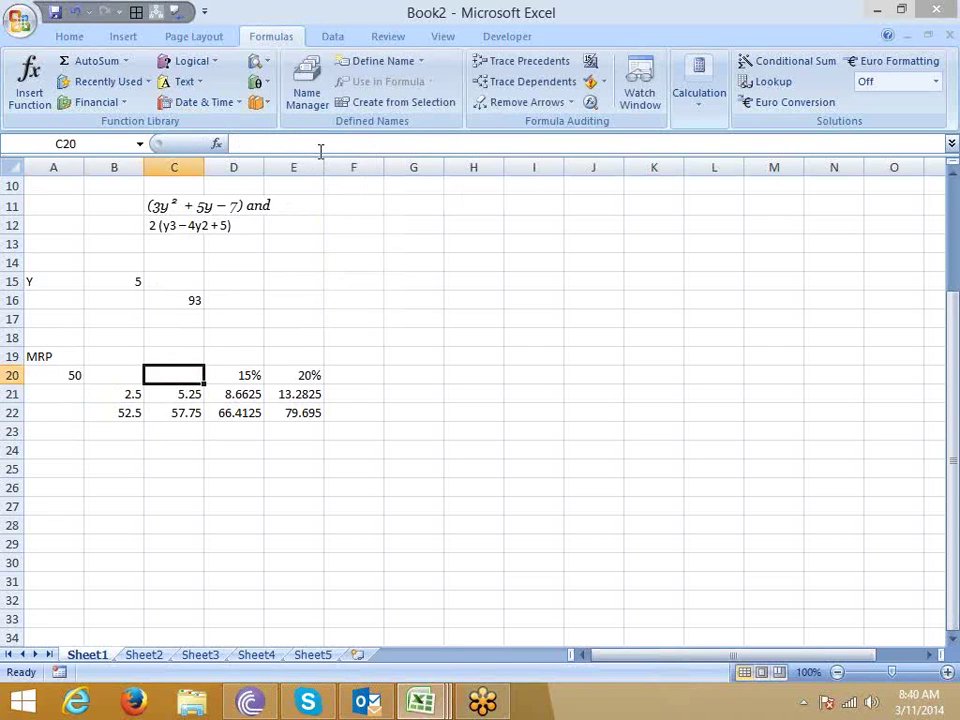
- Use a fixed 15% in D21's formula and clear D20
{"action": "key", "text": "Down"}
{"action": "key", "text": "Right"}
{"action": "left_click", "coordinate": [320, 148]}
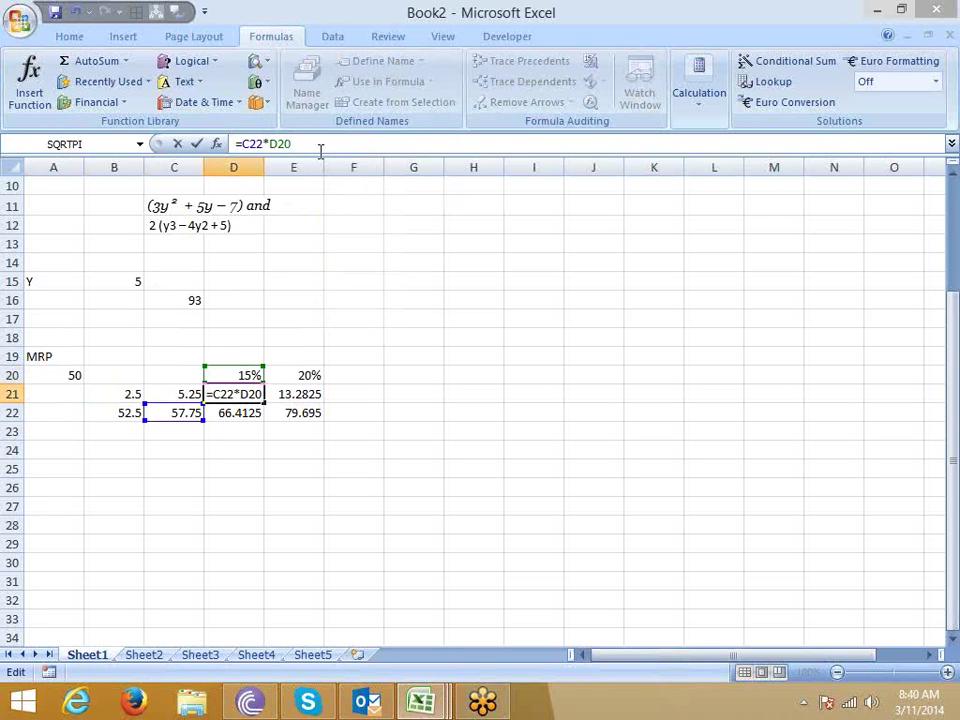
{"action": "key", "text": "BackSpace"}
{"action": "key", "text": "BackSpace"}
{"action": "key", "text": "BackSpace"}
{"action": "type", "text": "15"}
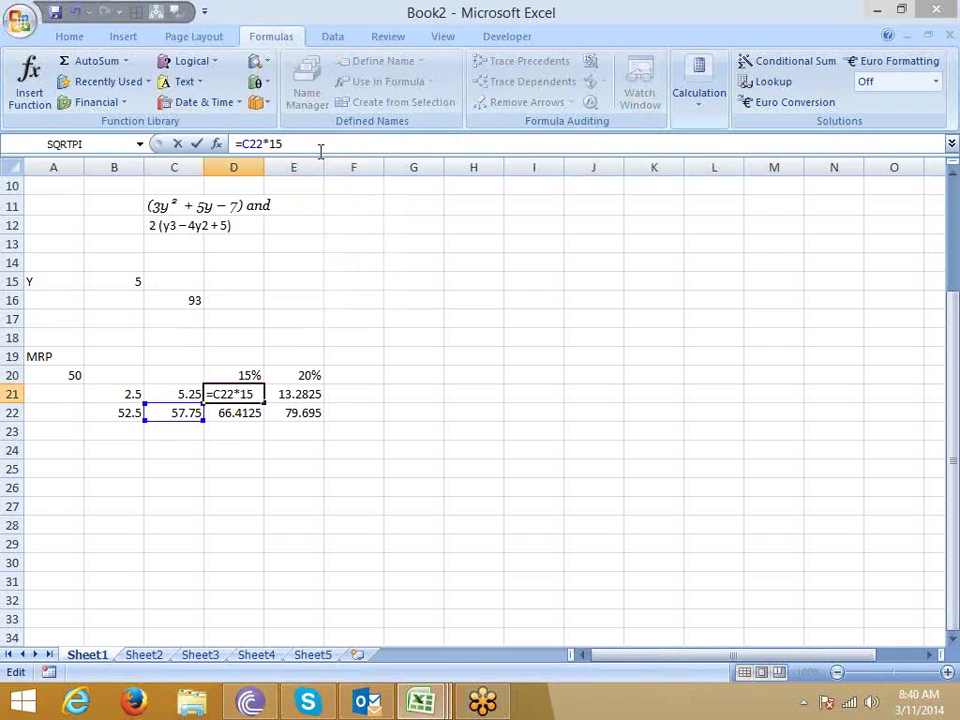
{"action": "type", "text": "%"}
{"action": "key", "text": "Return"}
{"action": "key", "text": "Up"}
{"action": "key", "text": "Up"}
{"action": "key", "text": "Delete"}
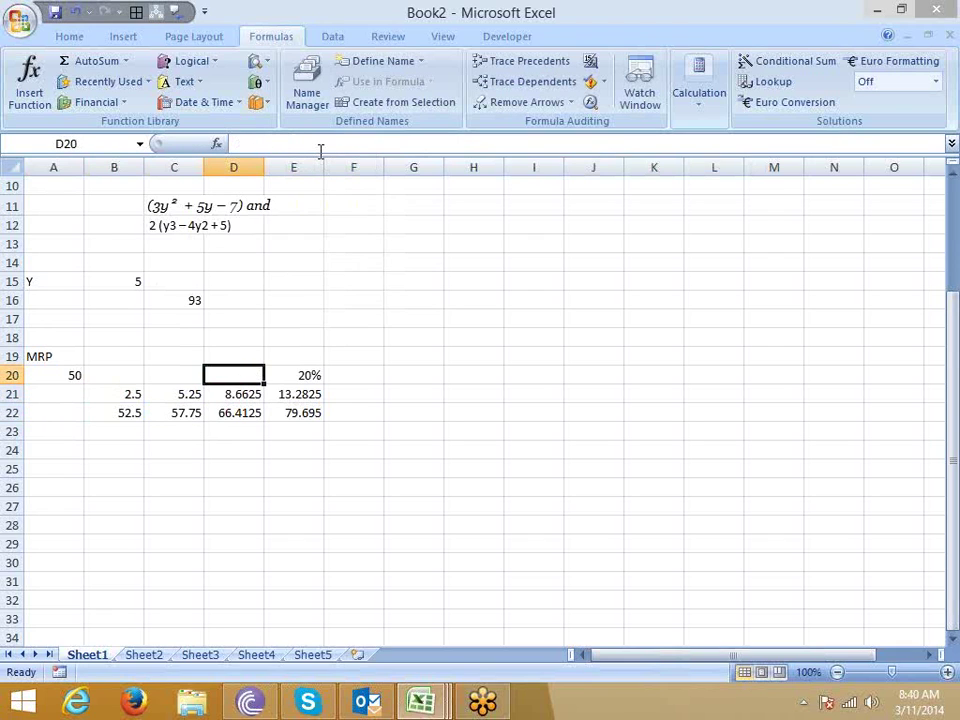
- Use a fixed 20% in E21's formula and clear E20
{"action": "key", "text": "Right"}
{"action": "key", "text": "Down"}
{"action": "left_click", "coordinate": [320, 148]}
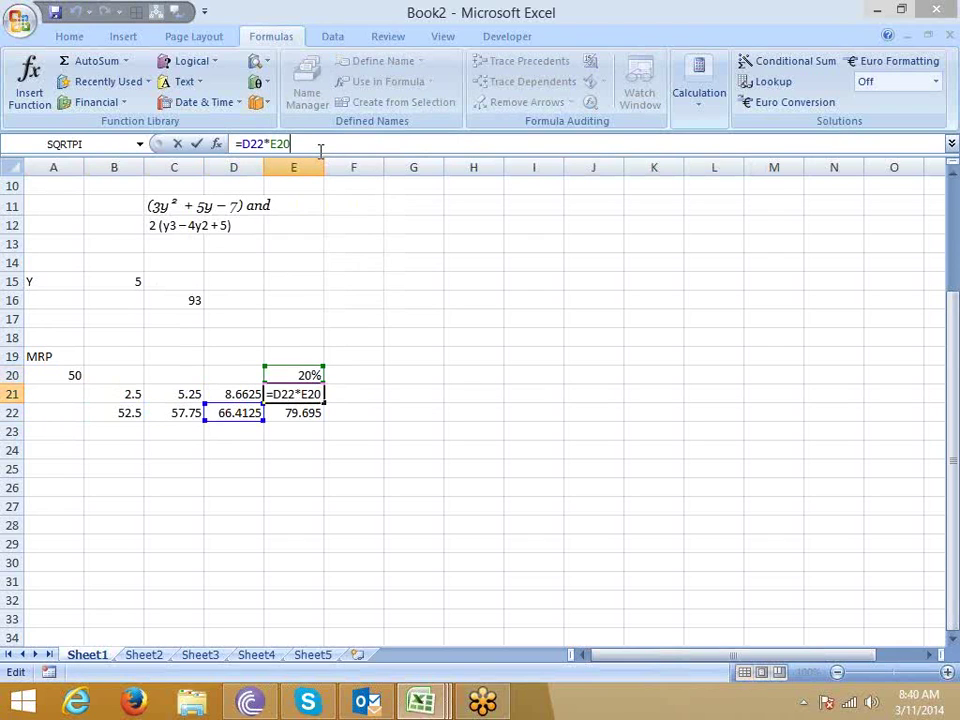
{"action": "key", "text": "BackSpace"}
{"action": "key", "text": "BackSpace"}
{"action": "key", "text": "BackSpace"}
{"action": "type", "text": "20"}
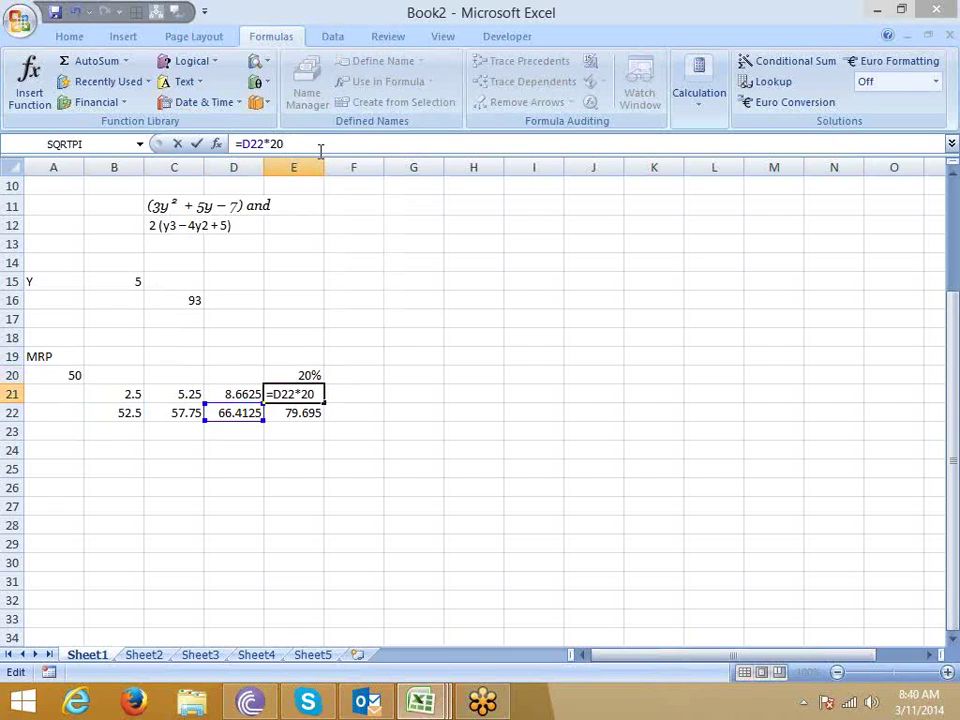
{"action": "type", "text": "%"}
{"action": "key", "text": "Return"}
{"action": "key", "text": "Up"}
{"action": "key", "text": "Up"}
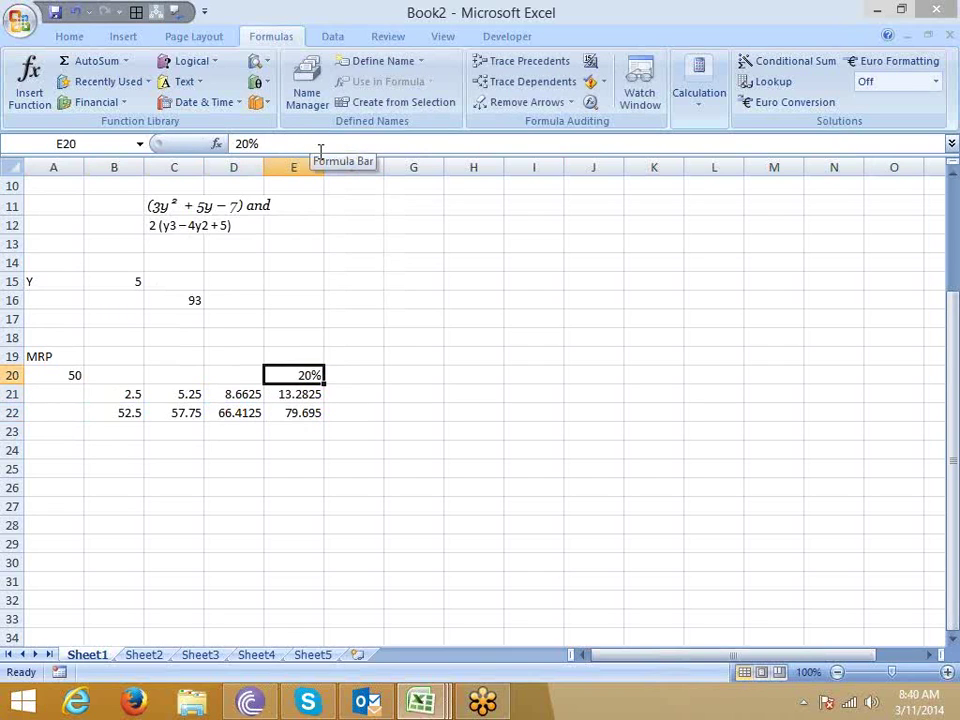
{"action": "key", "text": "Delete"}
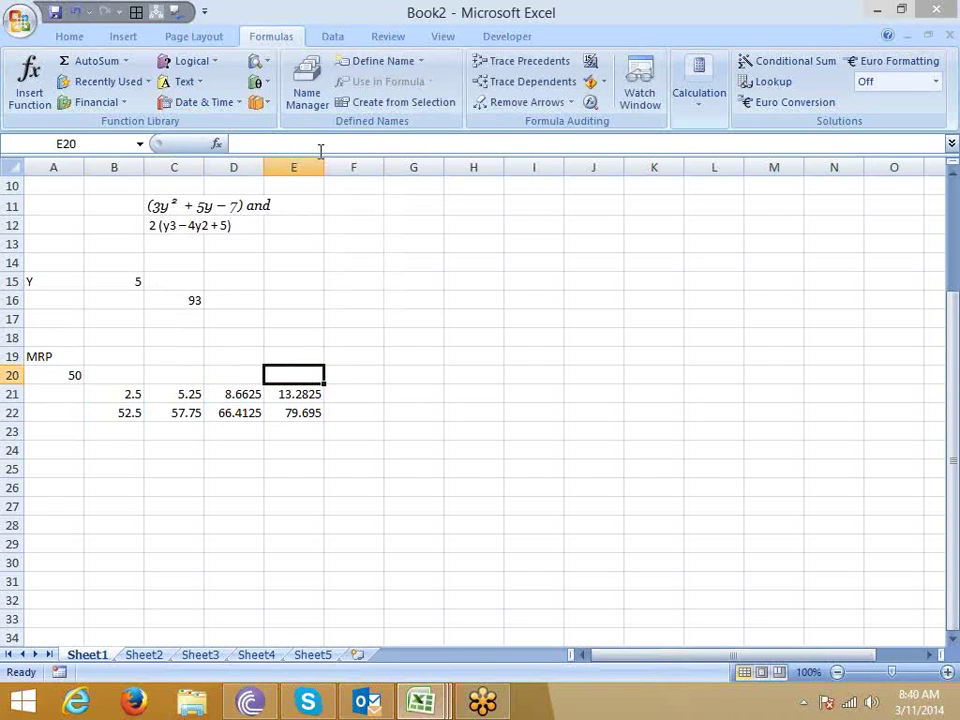
- Inspect B21's A20*5% formula without changing it
{"action": "key", "text": "Down"}
{"action": "key", "text": "Left"}
{"action": "key", "text": "Left"}
{"action": "key", "text": "Left"}
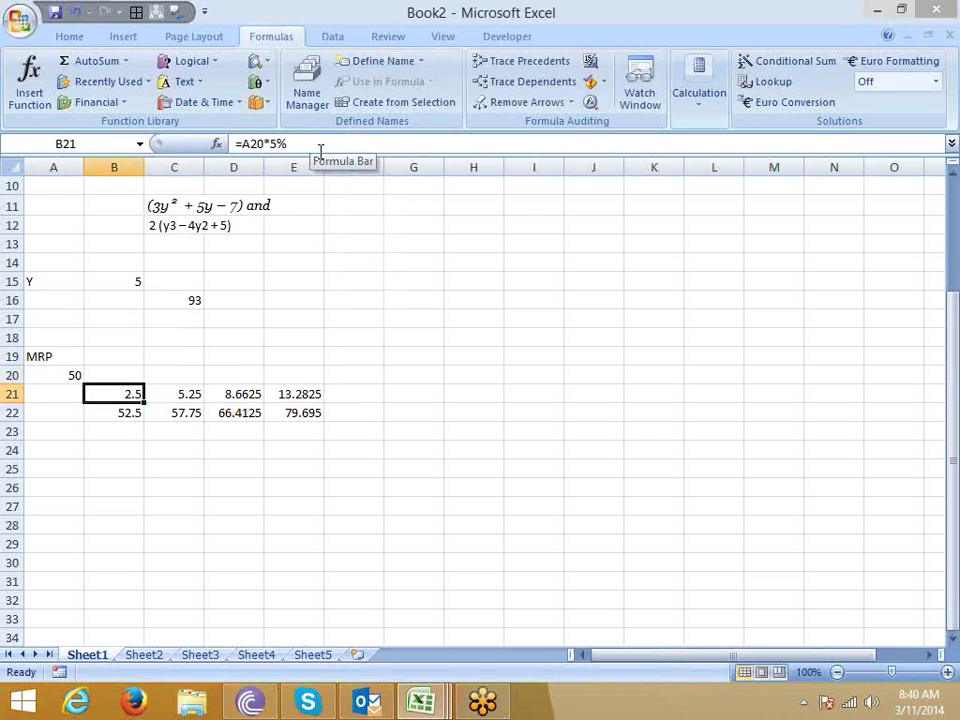
{"action": "left_click_drag", "start_coordinate": [317, 146], "coordinate": [243, 147]}
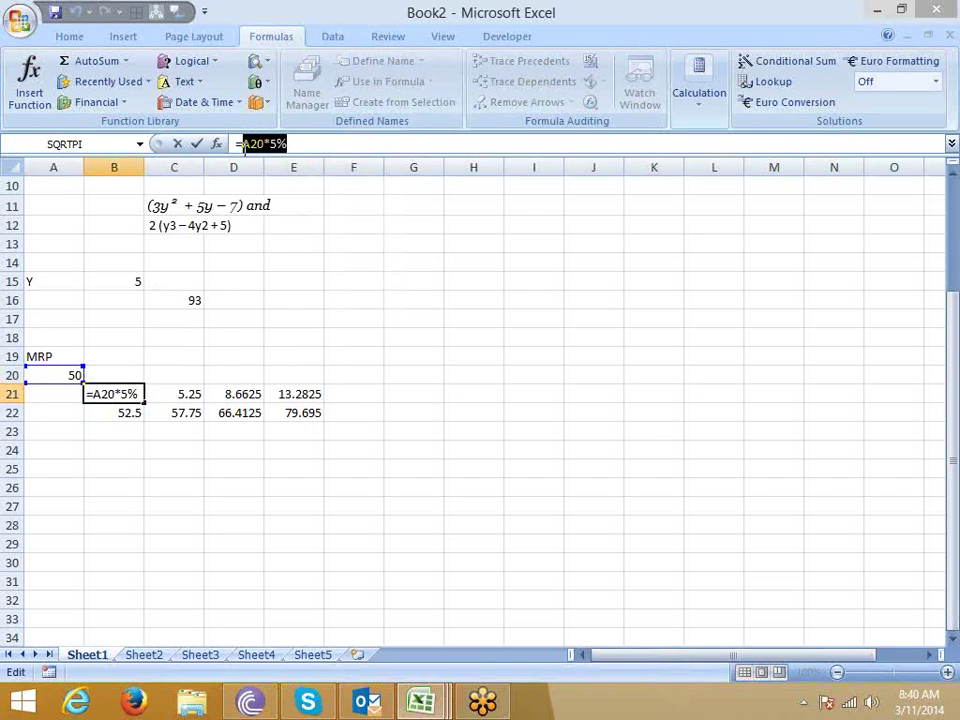
{"action": "key", "text": "Escape"}
- Replace the B21 reference in B22 with (A20*5%), keeping the 52.5 result
{"action": "key", "text": "Down"}
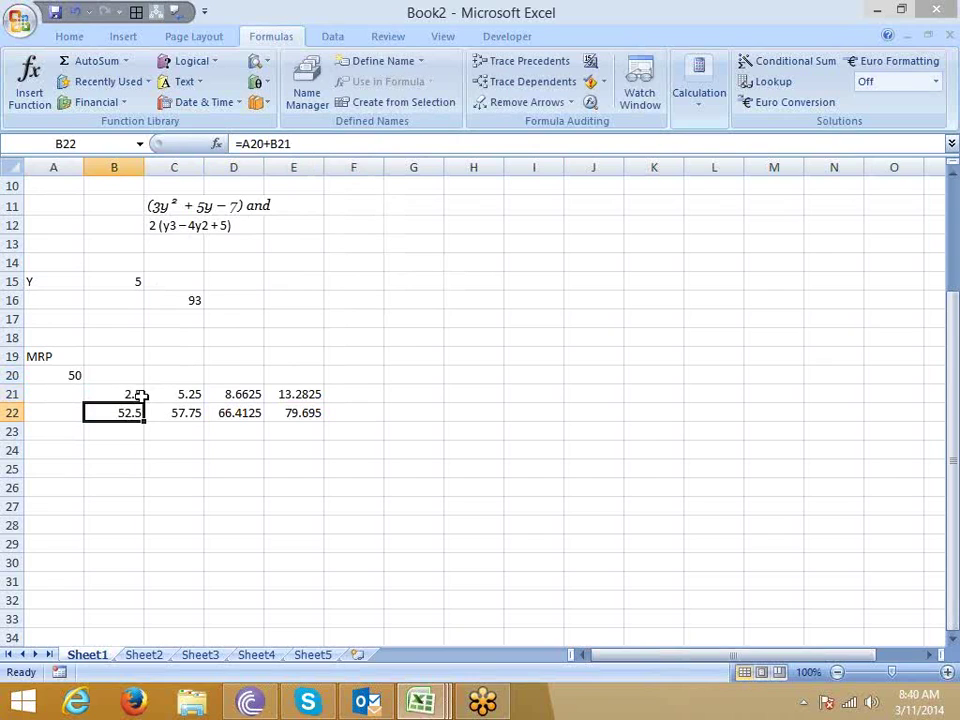
{"action": "left_click_drag", "start_coordinate": [265, 143], "coordinate": [306, 143]}
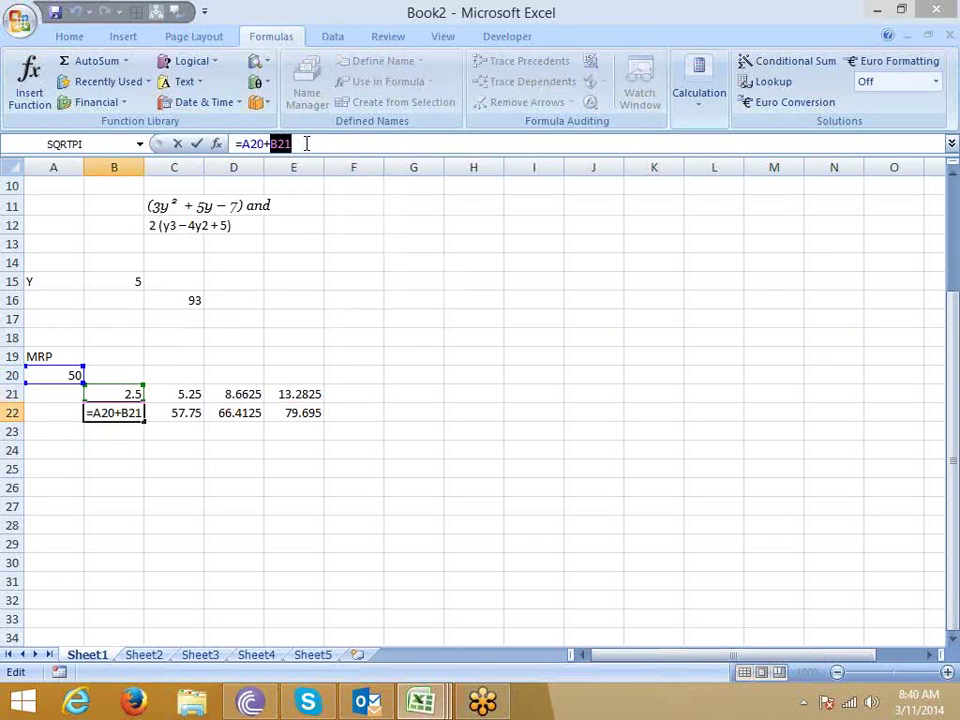
{"action": "type", "text": "("}
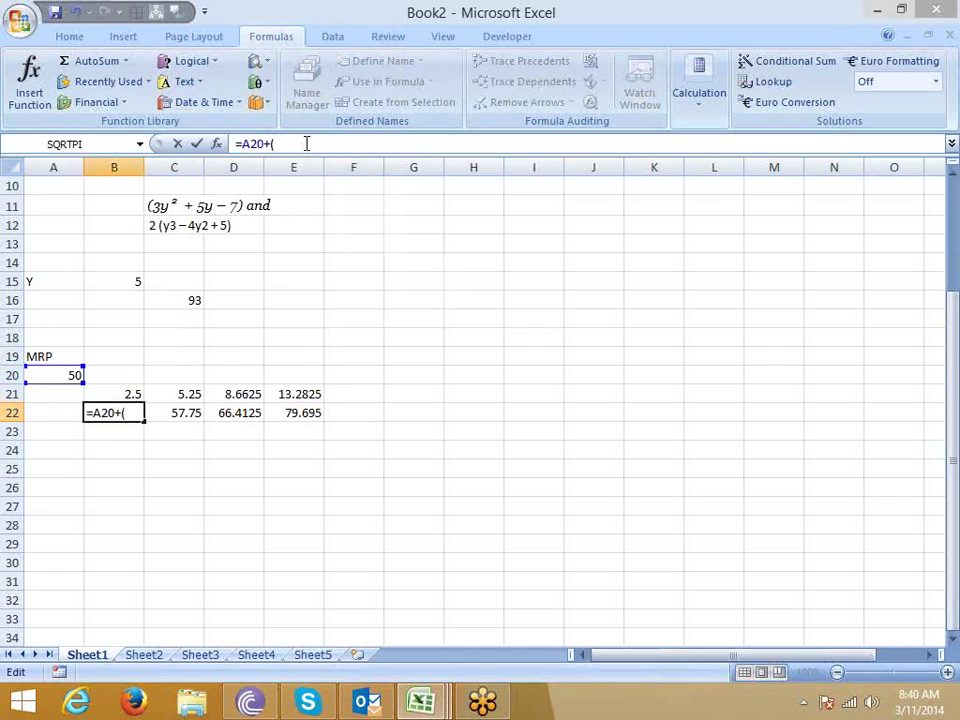
{"action": "type", "text": "A20*5%"}
{"action": "type", "text": ")"}
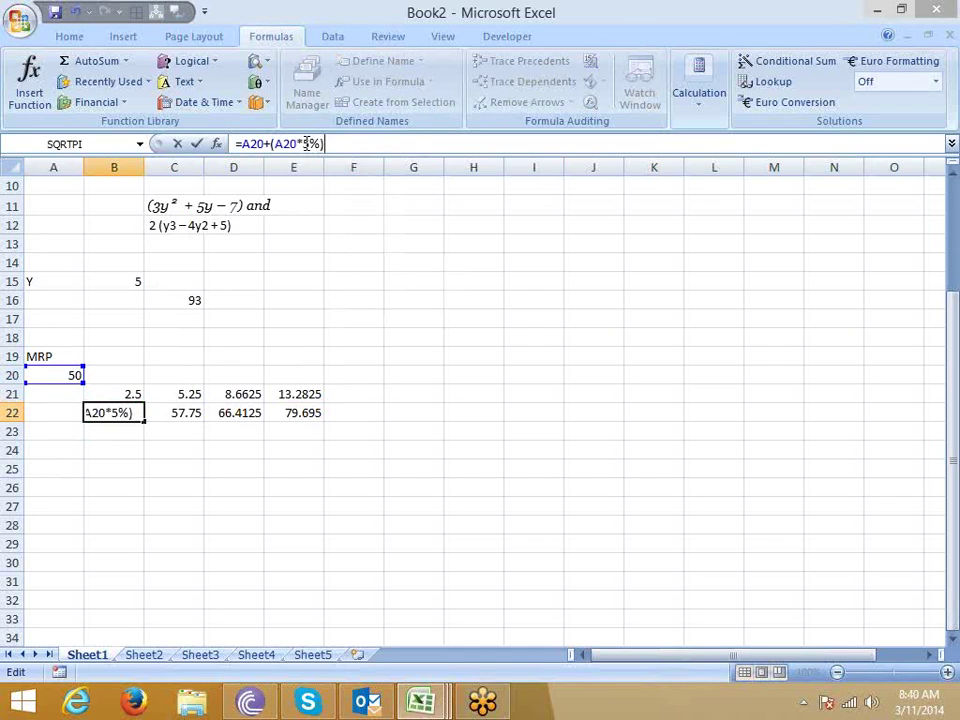
{"action": "key", "text": "ctrl+Return"}
- Clear the 2.5 from B21 and recheck B22's formula
{"action": "key", "text": "Up"}
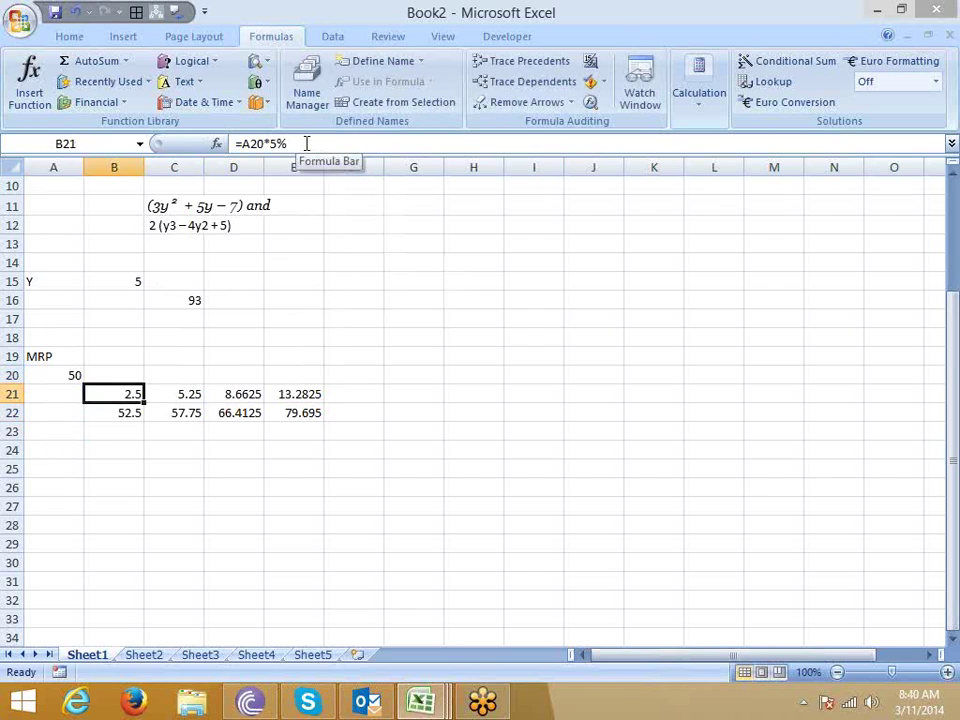
{"action": "key", "text": "Delete"}
{"action": "key", "text": "Down"}
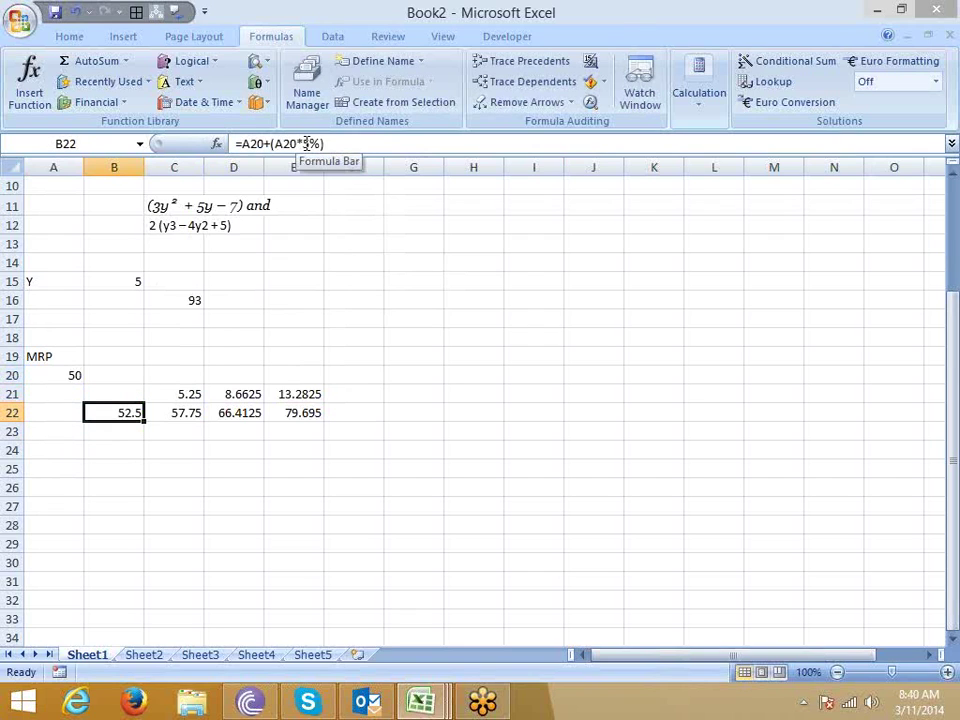
{"action": "left_click_drag", "start_coordinate": [309, 143], "coordinate": [241, 145]}
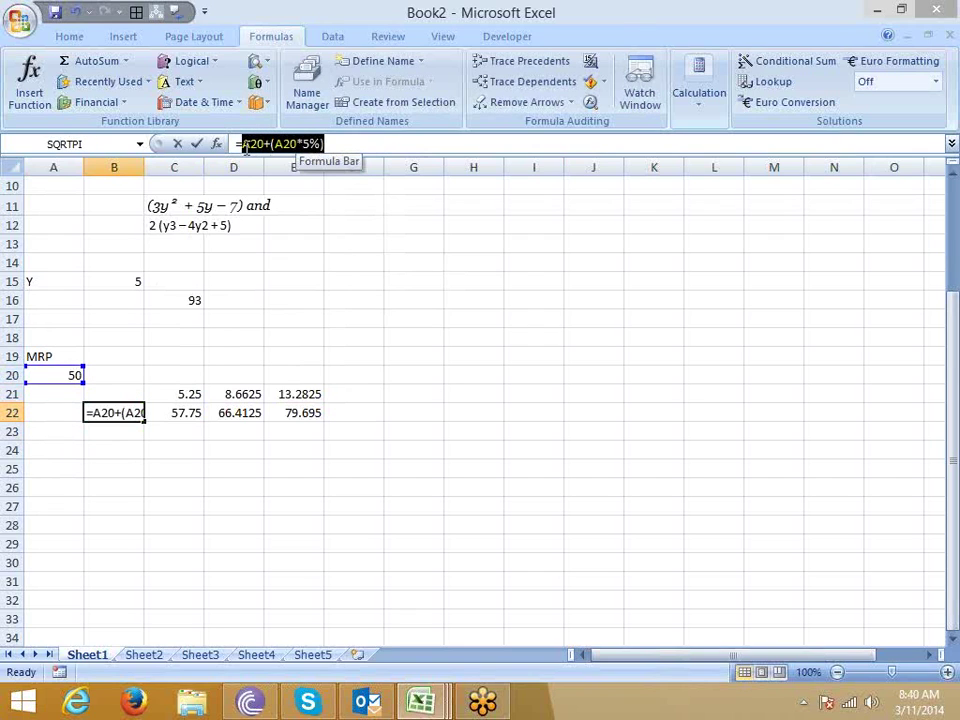
{"action": "key", "text": "Escape"}
- Replace the B22 reference in C21's formula with the pasted (A20+(A20*5%)) calculation
{"action": "left_click", "coordinate": [189, 390]}
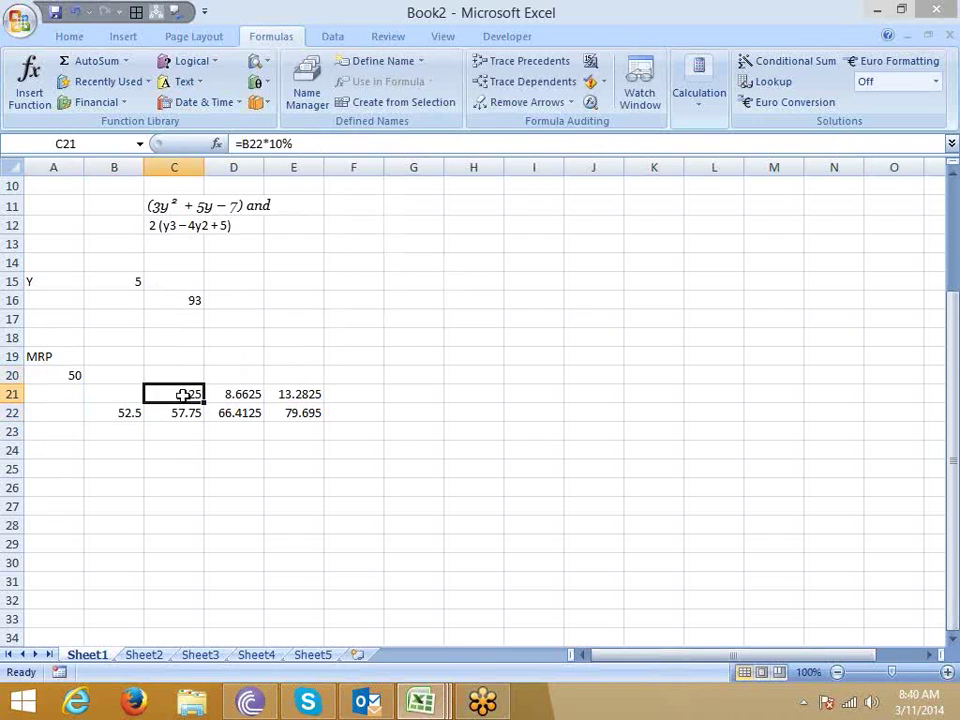
{"action": "left_click", "coordinate": [246, 146]}
{"action": "double_click", "coordinate": [246, 146]}
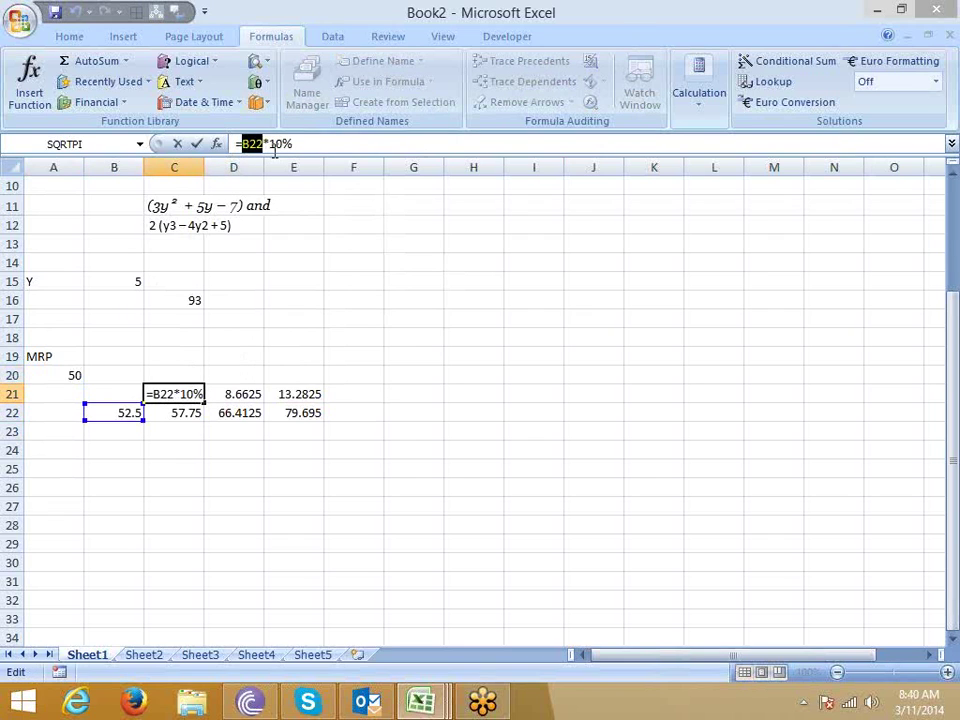
{"action": "type", "text": "()"}
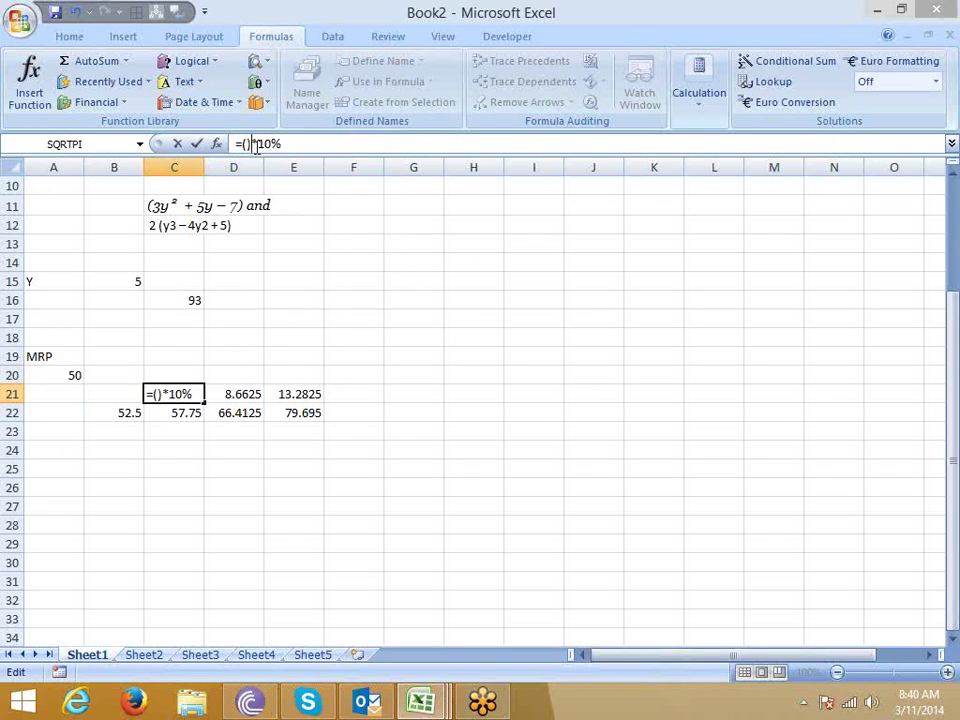
{"action": "type", "text": "A20+(A20*5%)"}
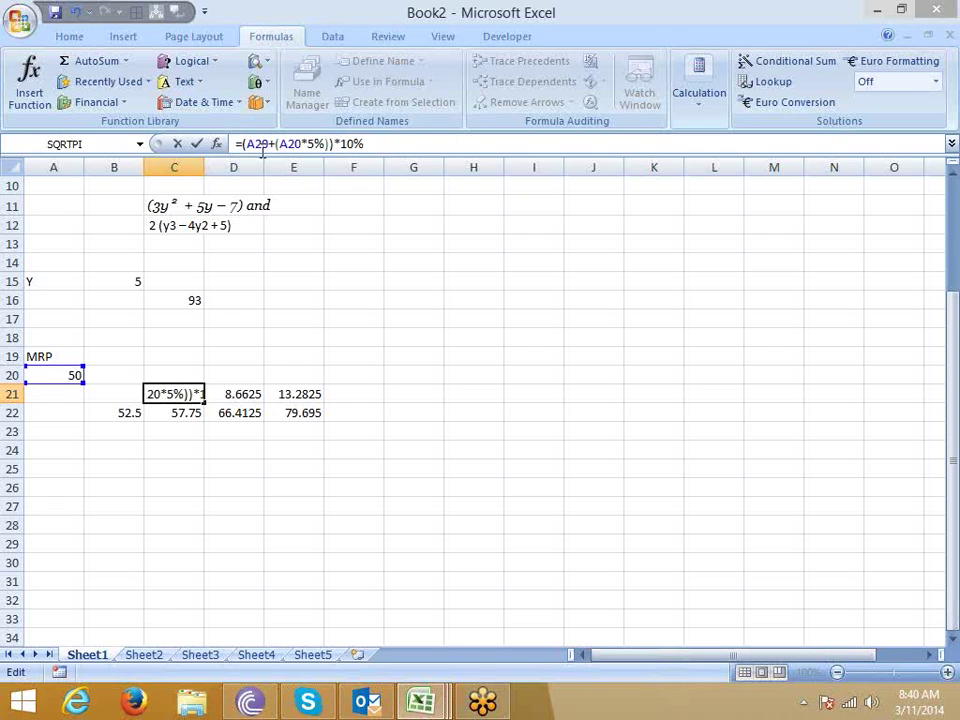
{"action": "key", "text": "Return"}
- Replace the B22 reference in C22's formula with (A20+(A20*5%))
{"action": "double_click", "coordinate": [258, 144]}
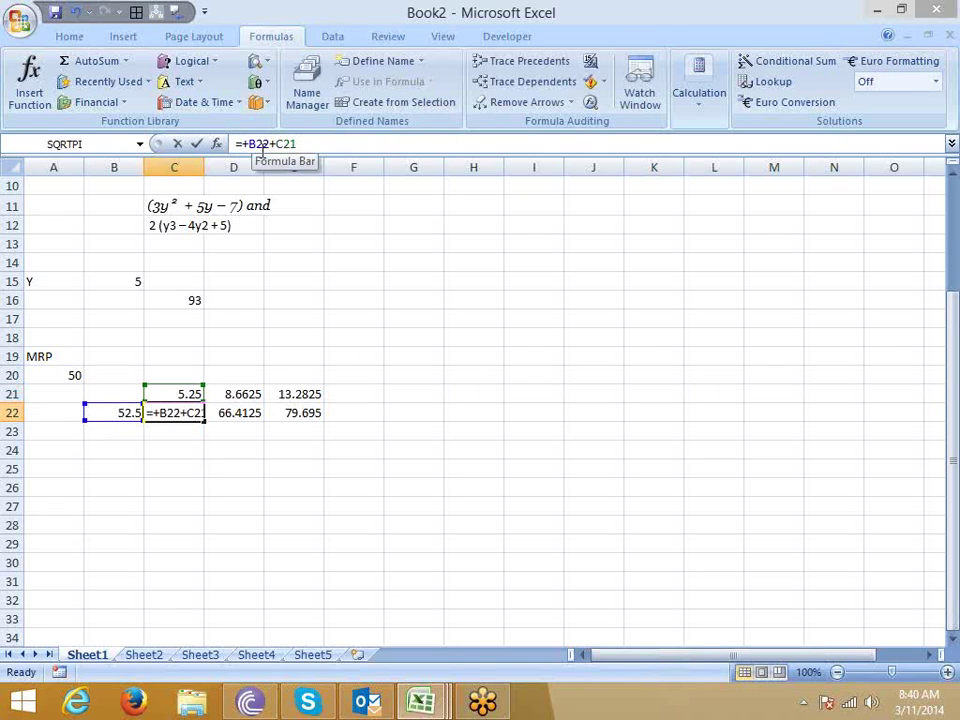
{"action": "key", "text": "Left"}
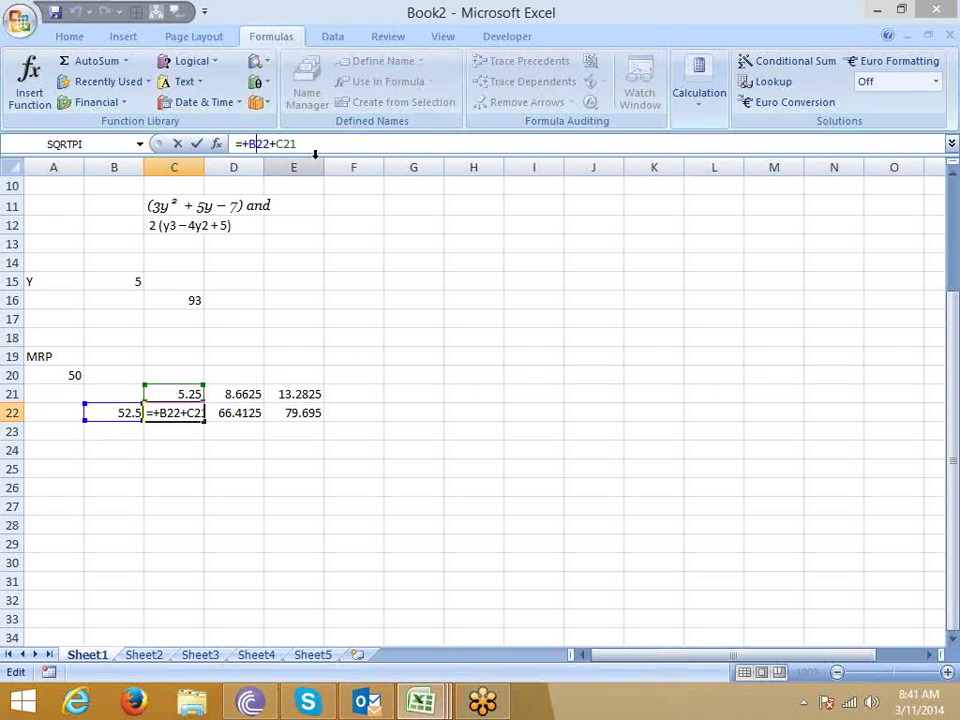
{"action": "key", "text": "Delete"}
{"action": "key", "text": "Delete"}
{"action": "key", "text": "Delete"}
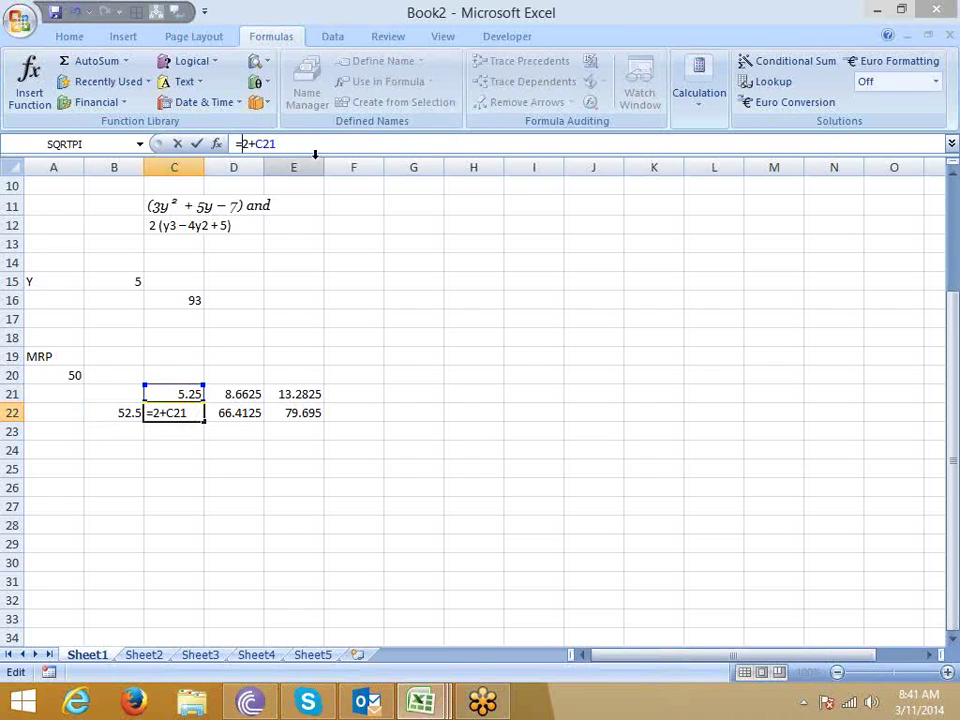
{"action": "type", "text": "()"}
{"action": "key", "text": "Left"}
{"action": "type", "text": "A20+(A20*5%)"}
{"action": "key", "text": "Return"}
- Select C21's whole calculation in the formula bar, leaving the cell unchanged
{"action": "key", "text": "Left"}
{"action": "key", "text": "Up"}
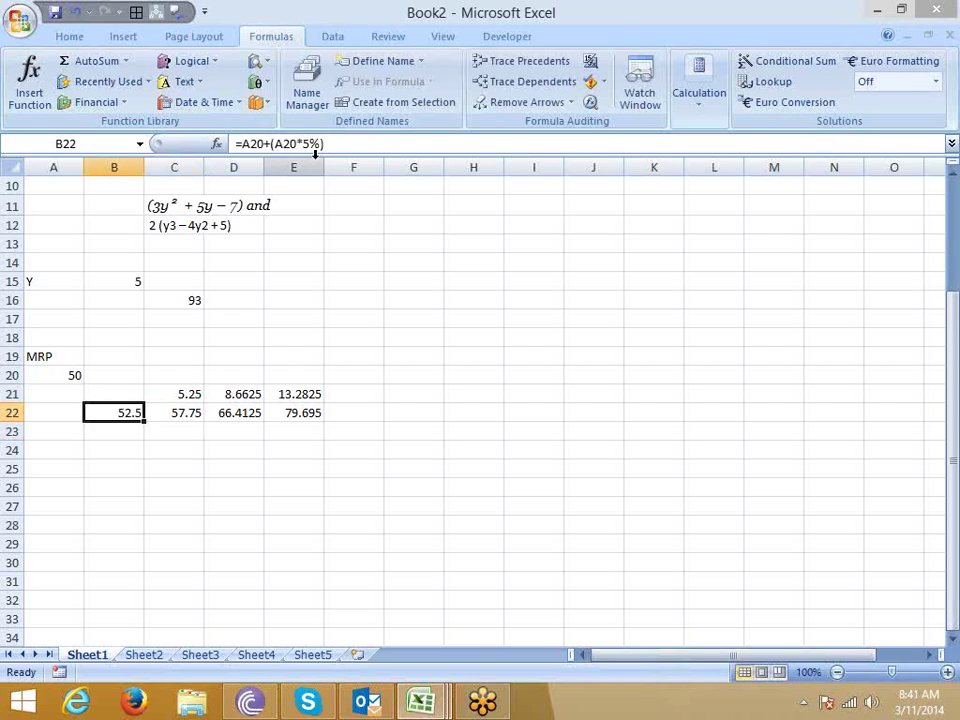
{"action": "key", "text": "Right"}
{"action": "key", "text": "Up"}
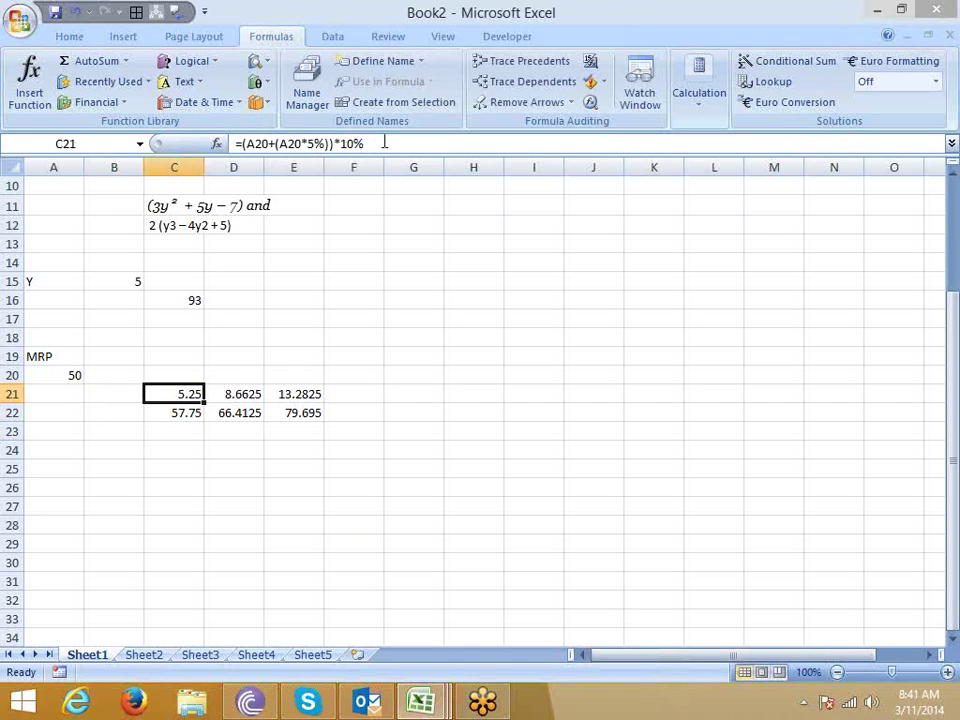
{"action": "left_click_drag", "start_coordinate": [384, 143], "coordinate": [244, 143]}
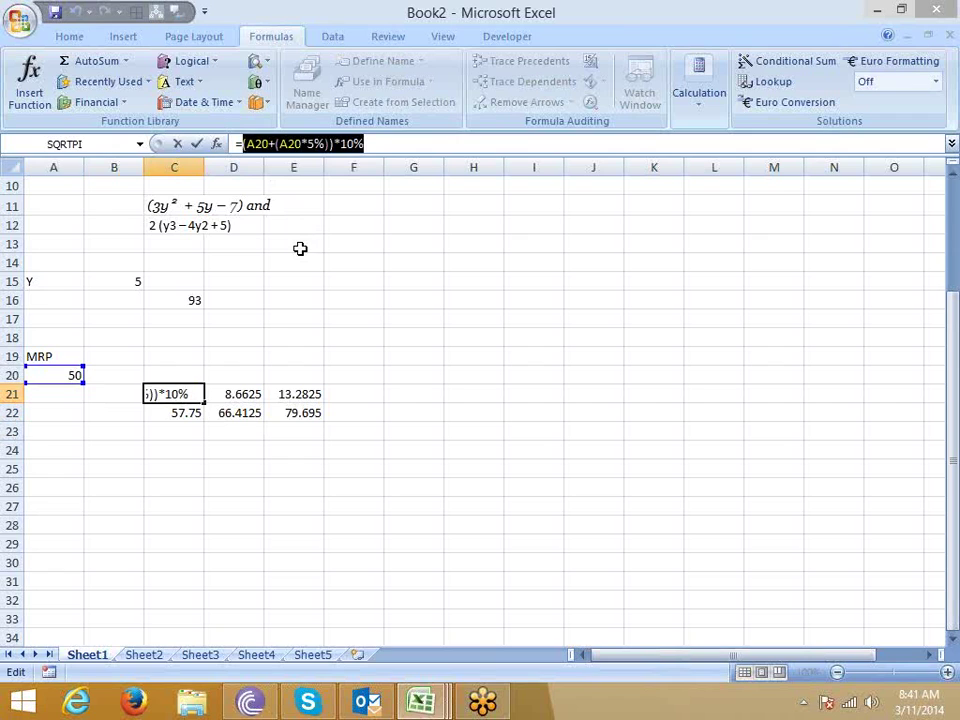
{"action": "key", "text": "Escape"}
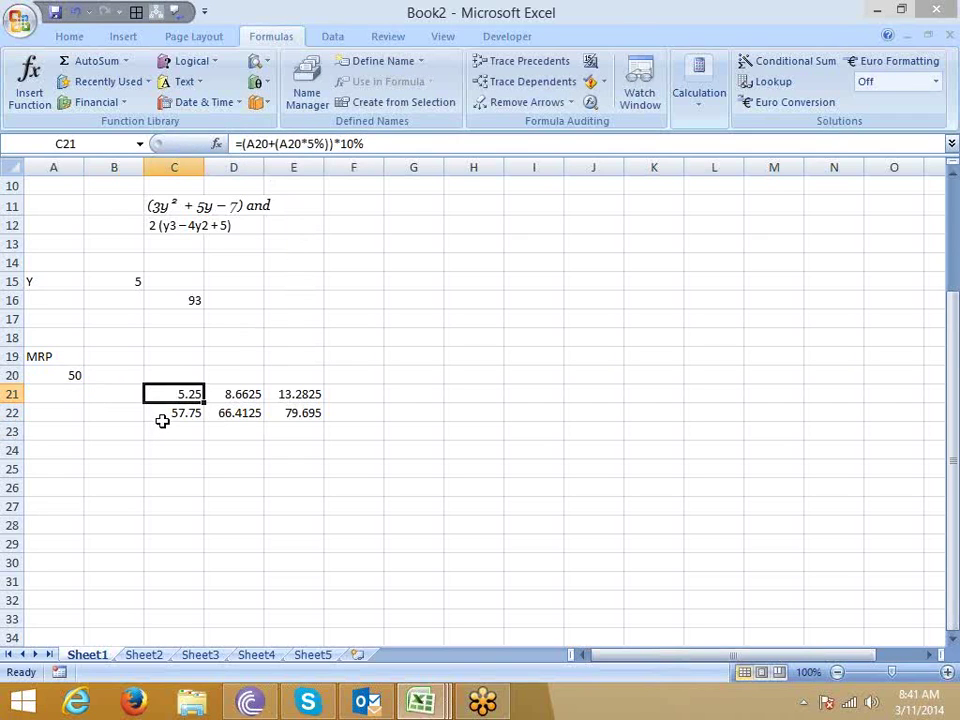
- Replace the C21 reference in C22's formula with ((A20+(A20*5%))*10%)
{"action": "left_click", "coordinate": [137, 412]}
{"action": "left_click", "coordinate": [214, 413]}
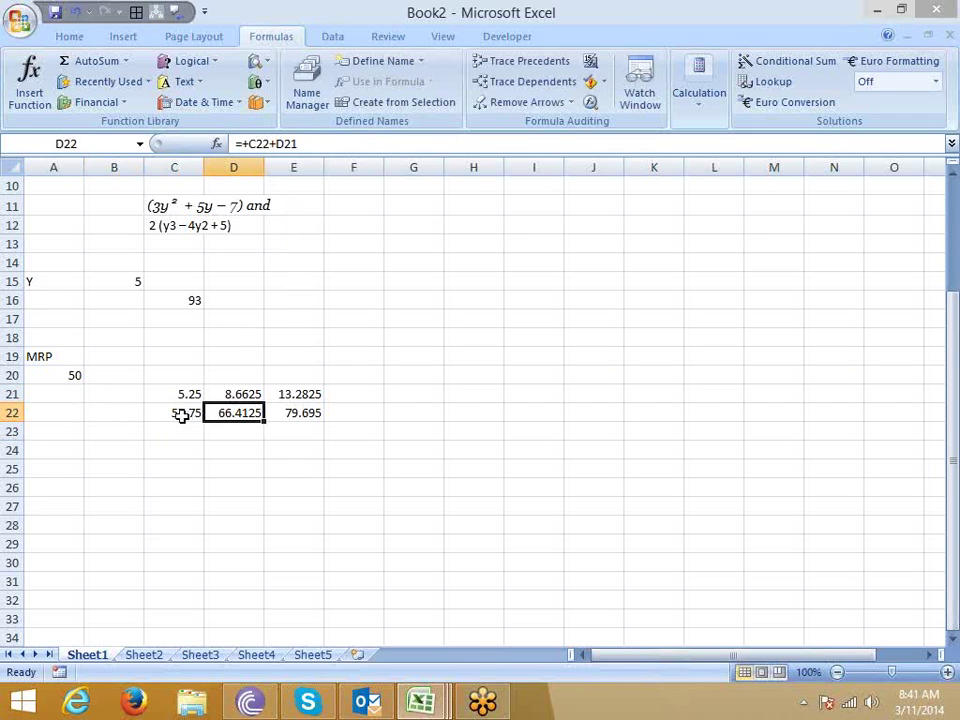
{"action": "left_click", "coordinate": [181, 416]}
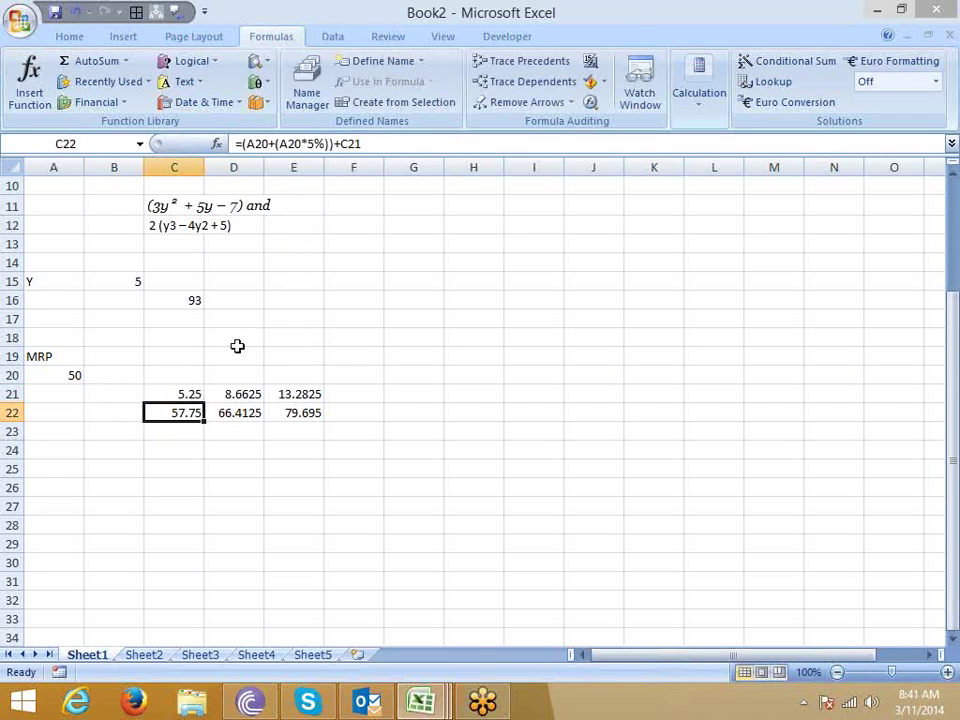
{"action": "double_click", "coordinate": [352, 144]}
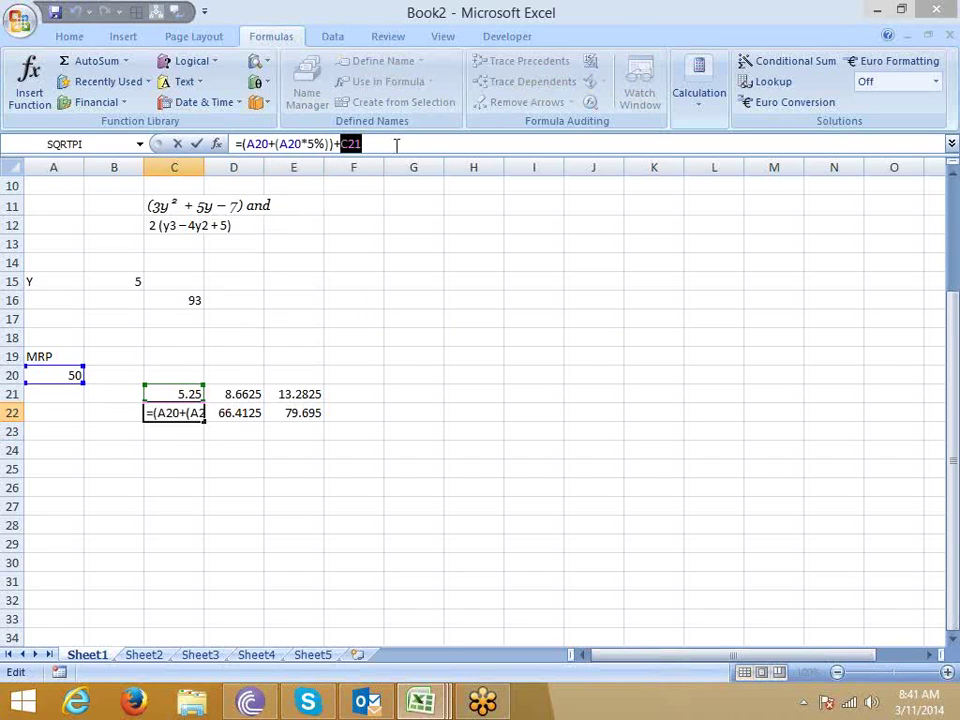
{"action": "type", "text": "("}
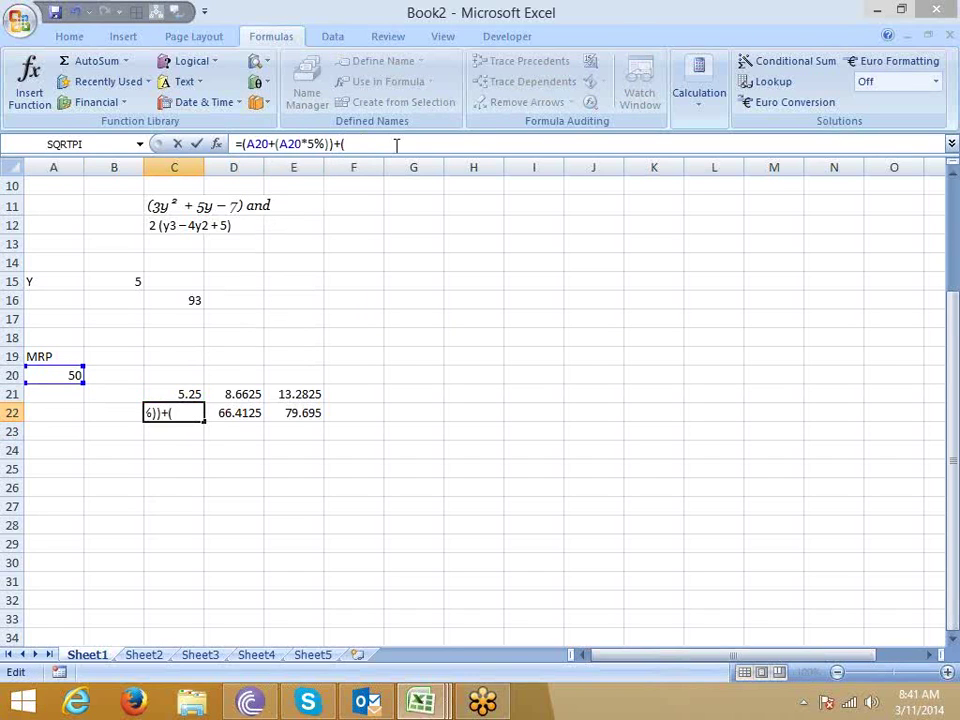
{"action": "type", "text": "(A20+(A20*5%))*10%)"}
{"action": "key", "text": "Return"}
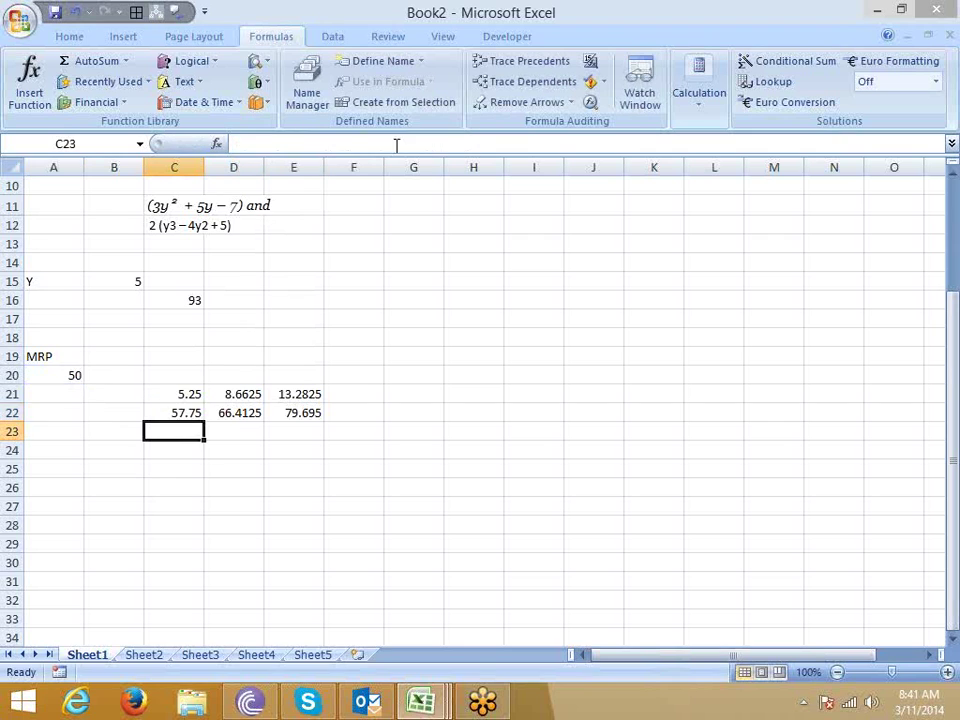
- Clear C21 and copy C22's full expression from the formula bar
{"action": "key", "text": "Up"}
{"action": "key", "text": "Up"}
{"action": "key", "text": "Delete"}
{"action": "key", "text": "Down"}
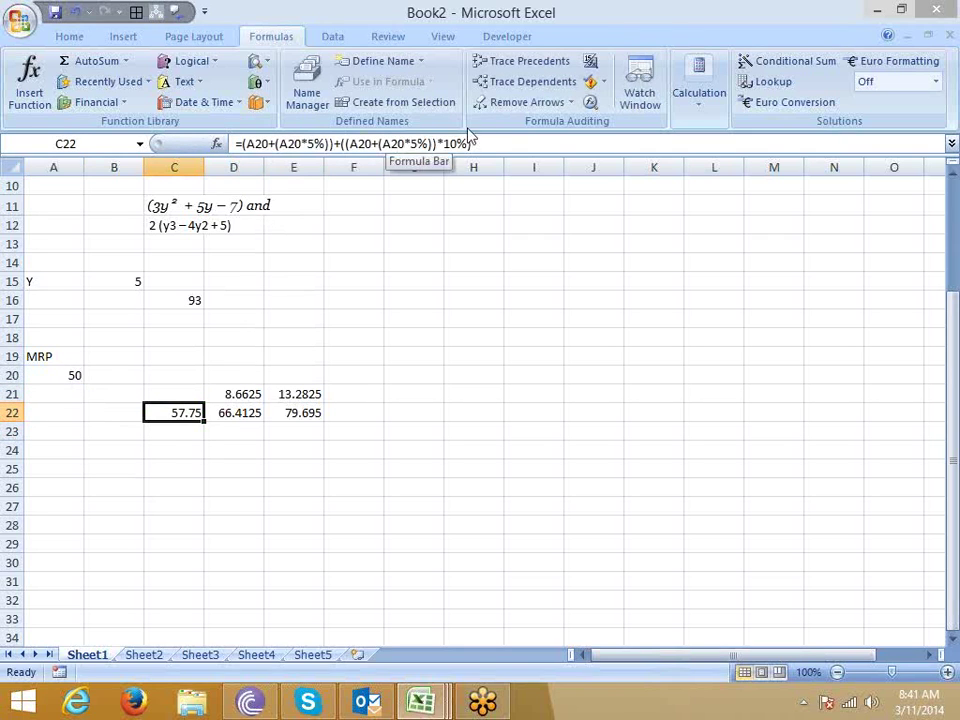
{"action": "left_click_drag", "start_coordinate": [474, 143], "coordinate": [246, 143]}
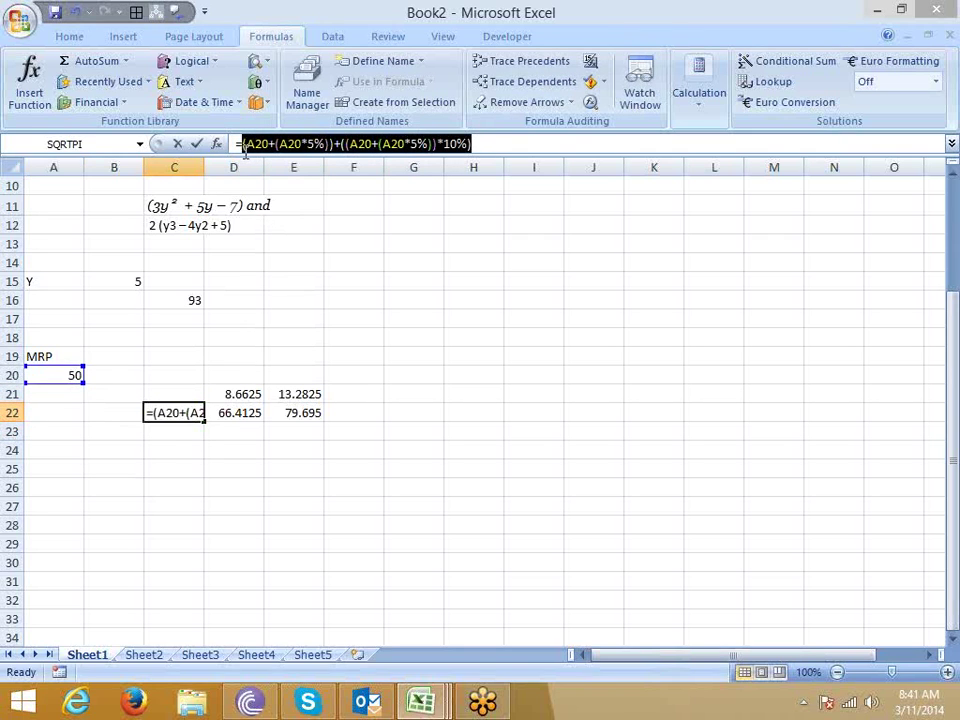
{"action": "key", "text": "Escape"}
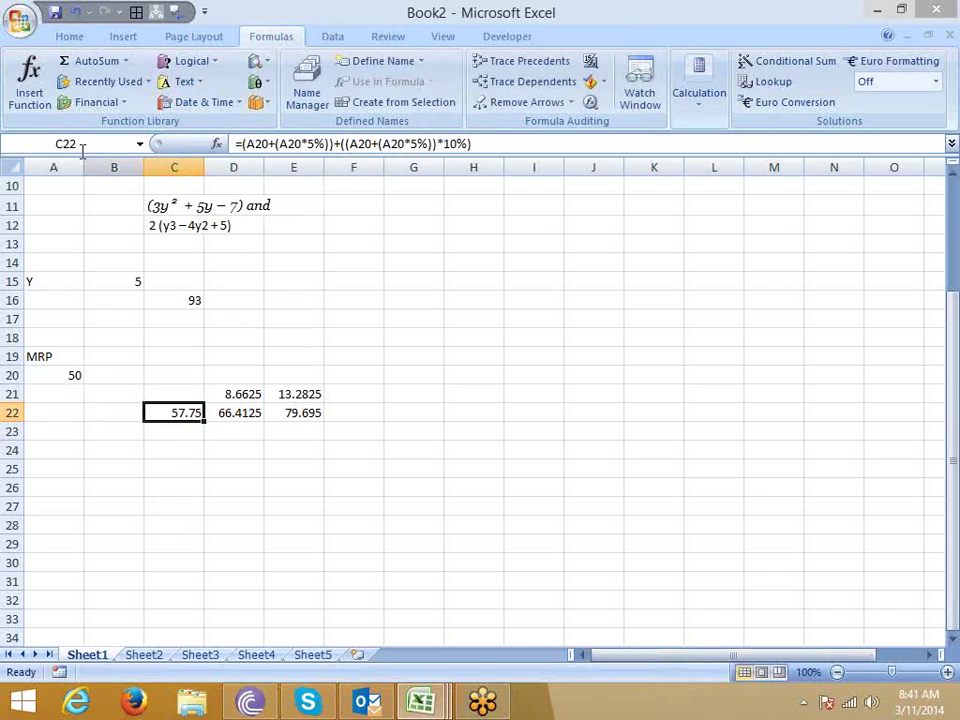
- Replace the C22 reference in D21's formula with the pasted A20-based expression in brackets
{"action": "left_click", "coordinate": [254, 392]}
{"action": "double_click", "coordinate": [251, 143]}
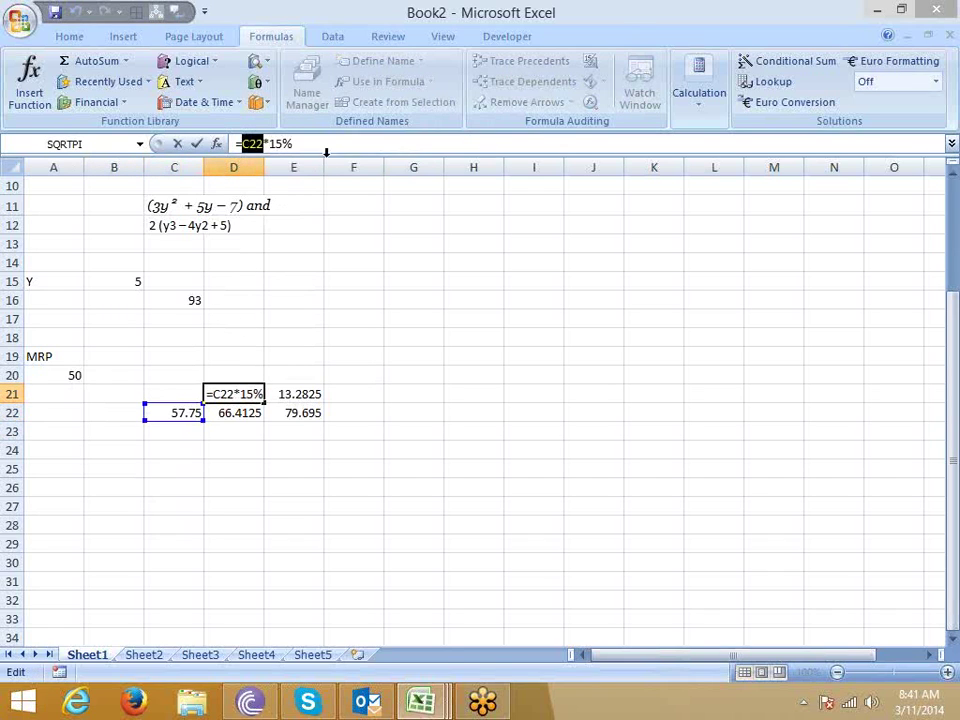
{"action": "type", "text": "()"}
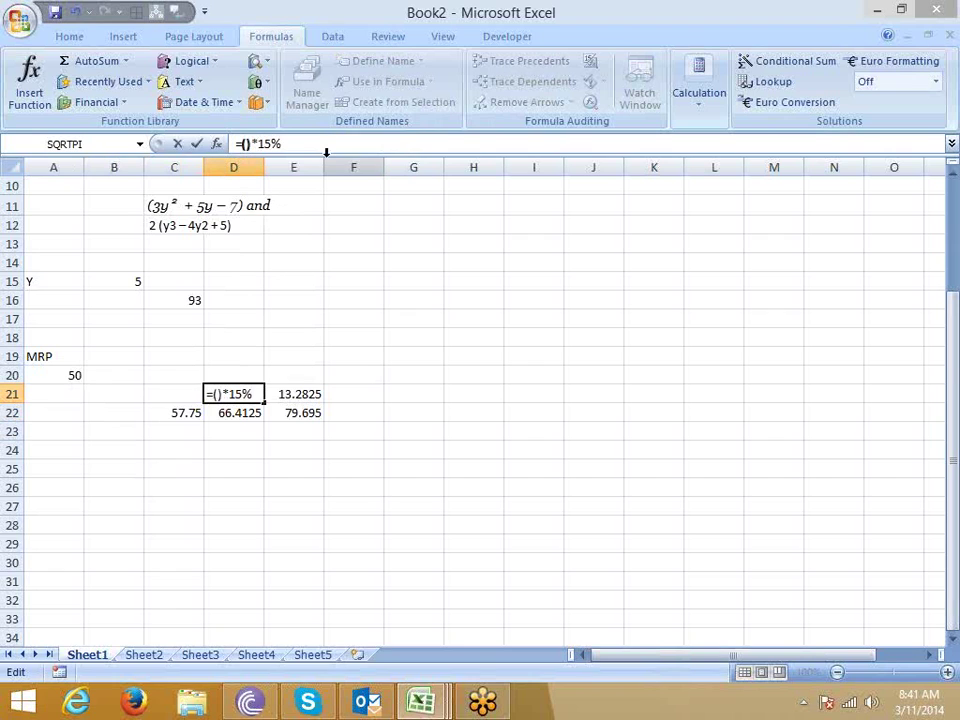
{"action": "key", "text": "Left"}
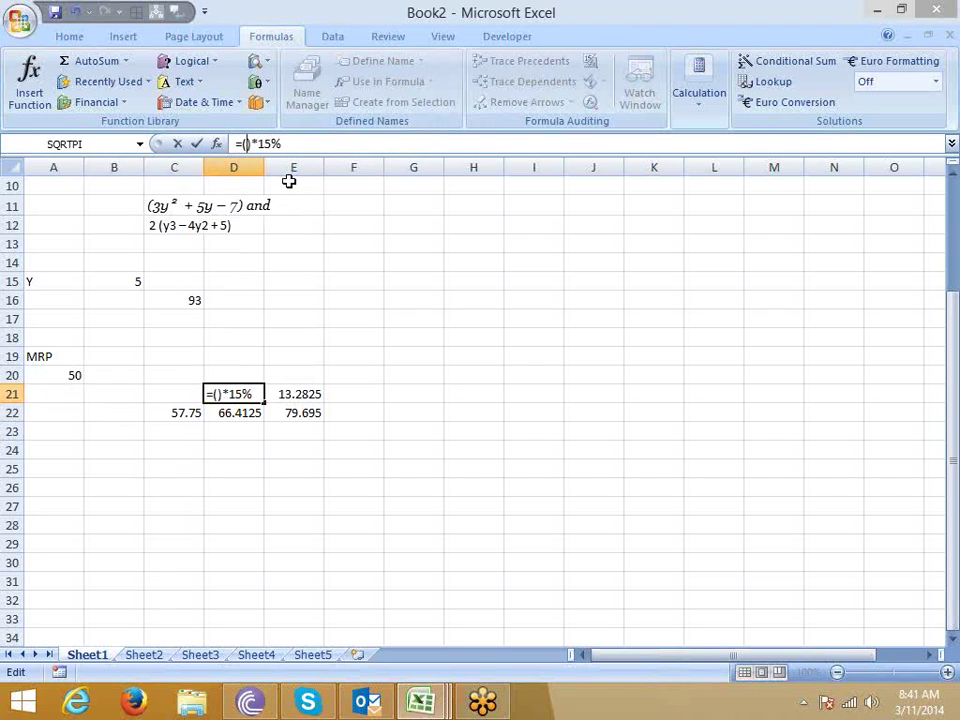
{"action": "type", "text": "(A20+(A20*5%))+((A20+(A20*5%))*10%)"}
{"action": "key", "text": "Return"}
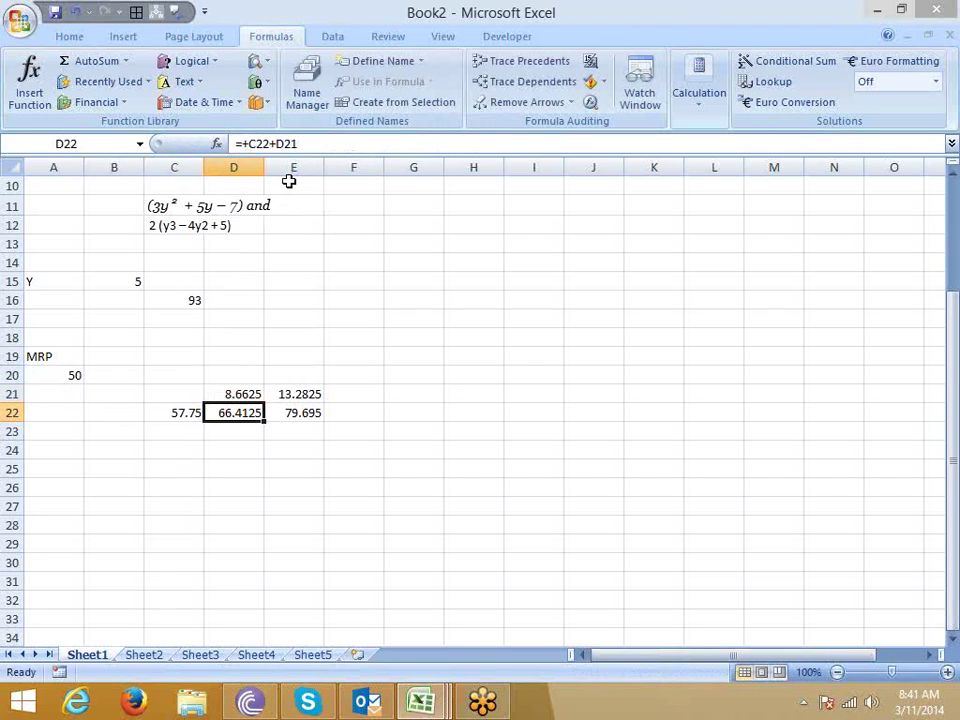
- Replace the C22 reference in D22 with ((A20+(A20*5%))+((A20+(A20*5%))*10%))
{"action": "left_click", "coordinate": [267, 144]}
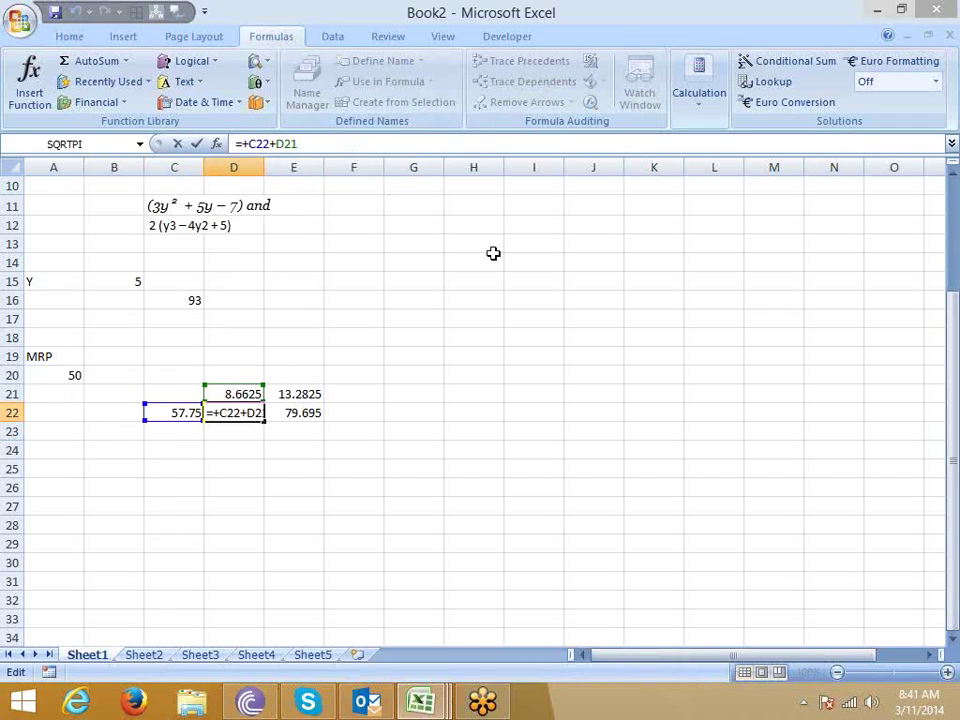
{"action": "key", "text": "BackSpace"}
{"action": "key", "text": "BackSpace"}
{"action": "key", "text": "BackSpace"}
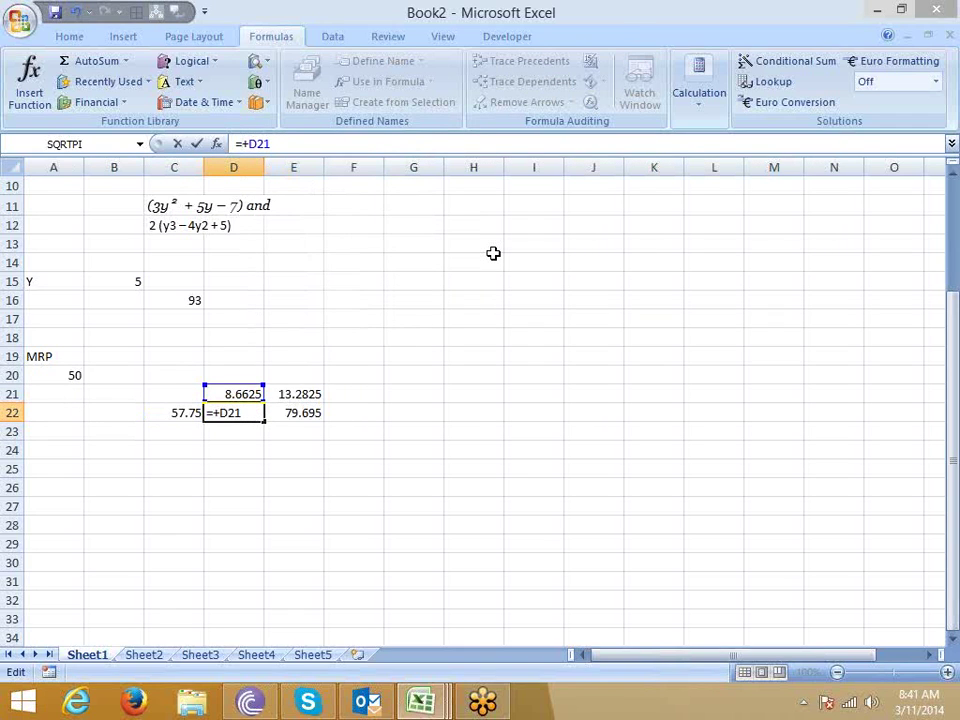
{"action": "type", "text": "((A20+(A20*5%))+((A20+(A20*5%))*10%))"}
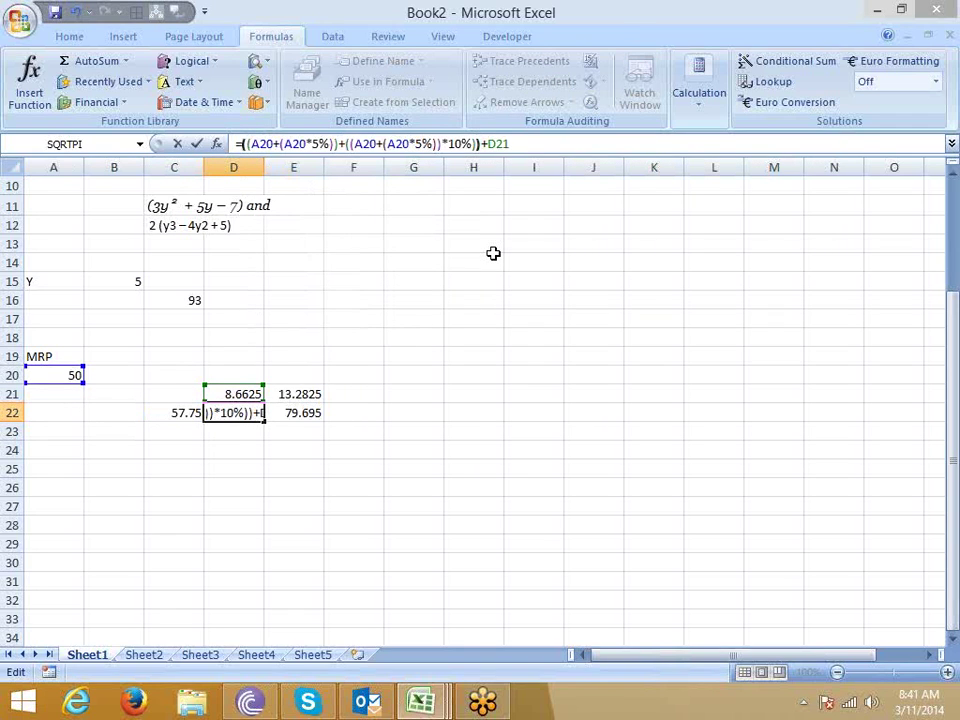
{"action": "key", "text": "Return"}
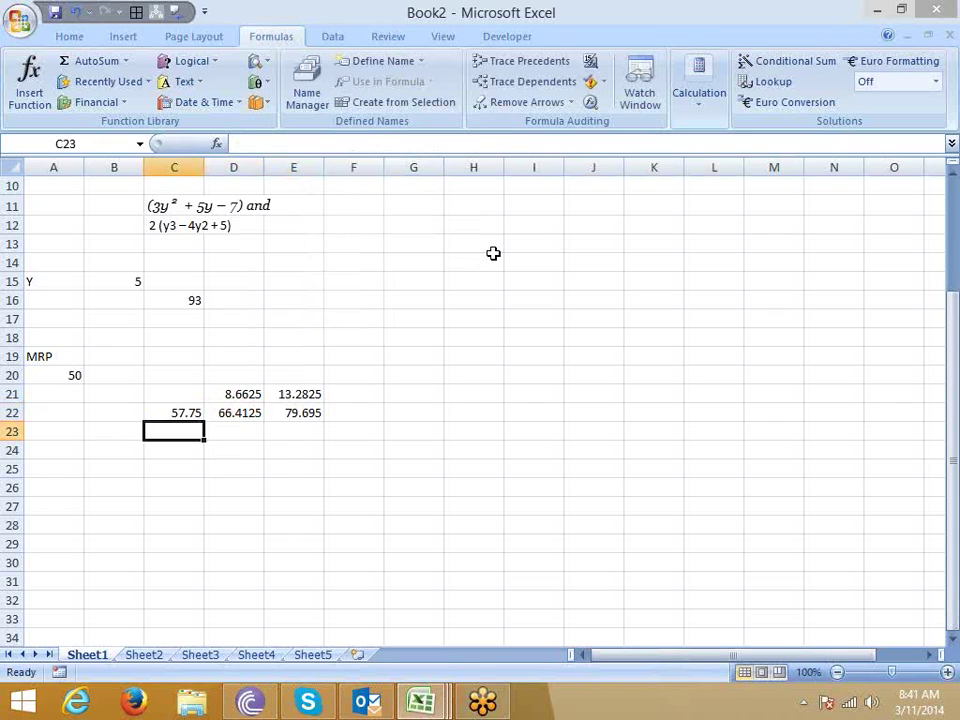
- Clear C22 and copy D21's whole expression
{"action": "key", "text": "Up"}
{"action": "key", "text": "Delete"}
{"action": "key", "text": "Up"}
{"action": "key", "text": "Right"}
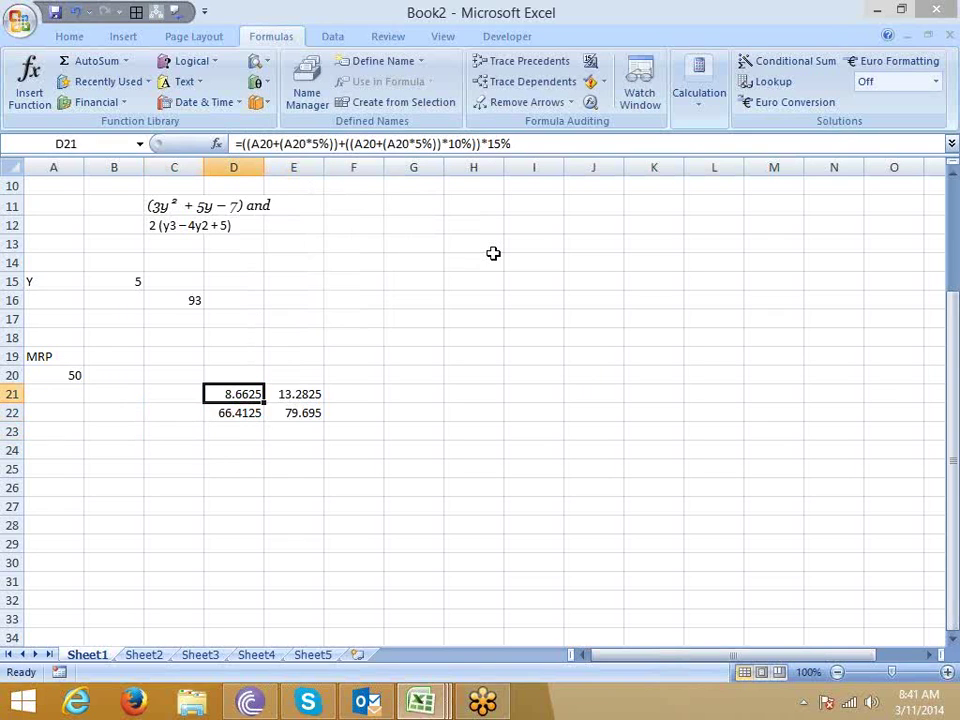
{"action": "left_click", "coordinate": [510, 148]}
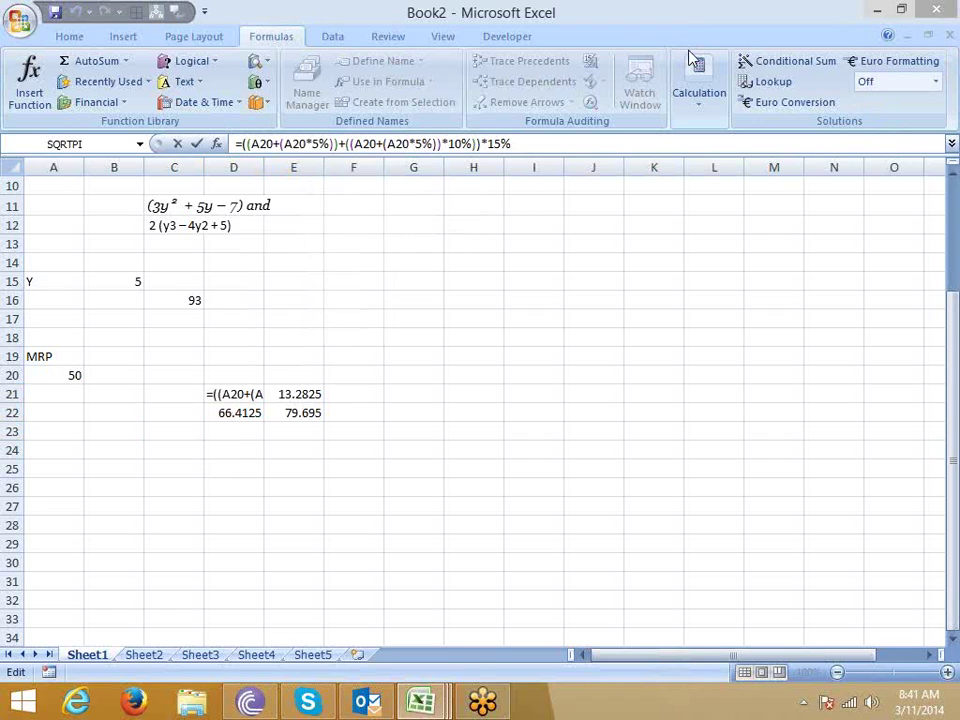
{"action": "left_click_drag", "start_coordinate": [510, 144], "coordinate": [242, 144]}
{"action": "key", "text": "ctrl+c"}
{"action": "left_click", "coordinate": [197, 144]}
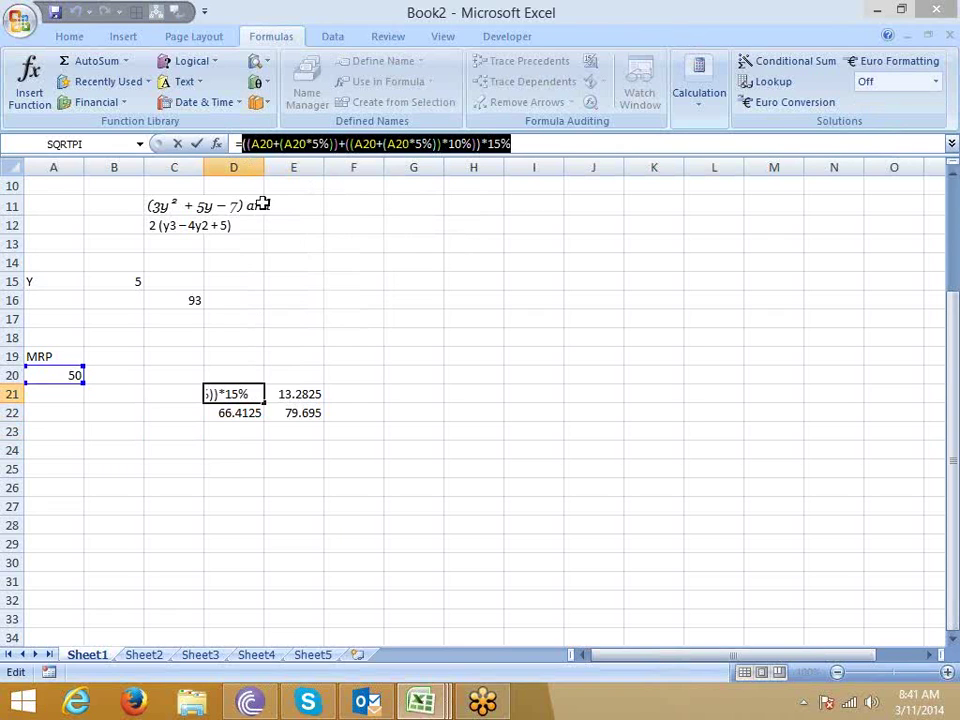
- Replace the D21 reference in D22 with D21's expression times 15%
{"action": "left_click", "coordinate": [218, 412]}
{"action": "double_click", "coordinate": [497, 144]}
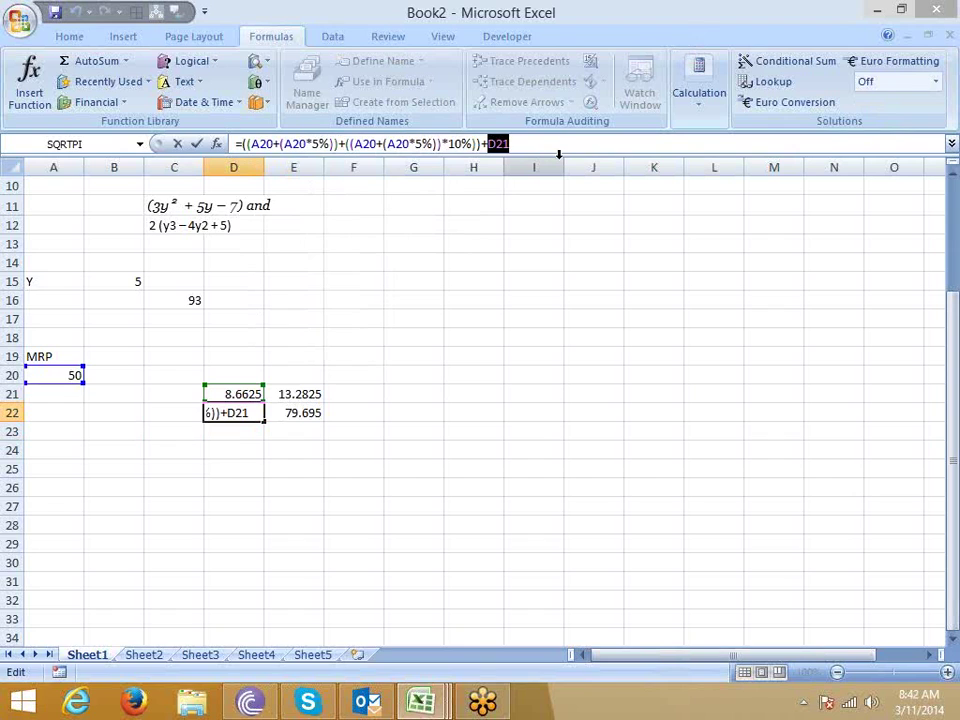
{"action": "type", "text": "(("}
{"action": "key", "text": "ctrl+v"}
{"action": "type", "text": "*15%"}
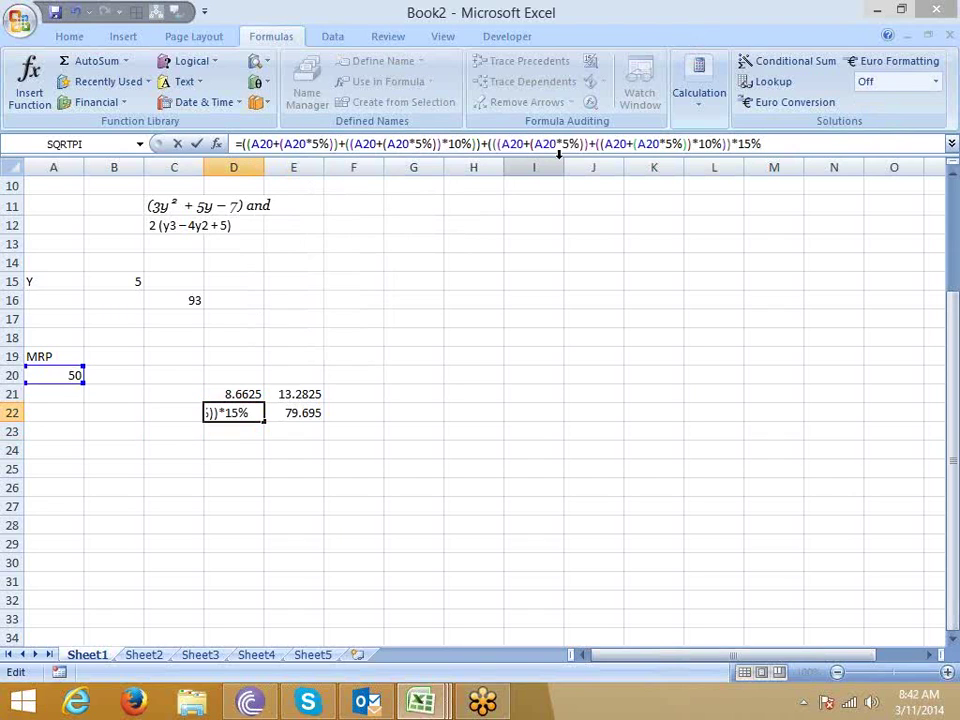
{"action": "key", "text": "Return"}
- Clear D21 and copy D22's full formula
{"action": "key", "text": "Up"}
{"action": "key", "text": "Up"}
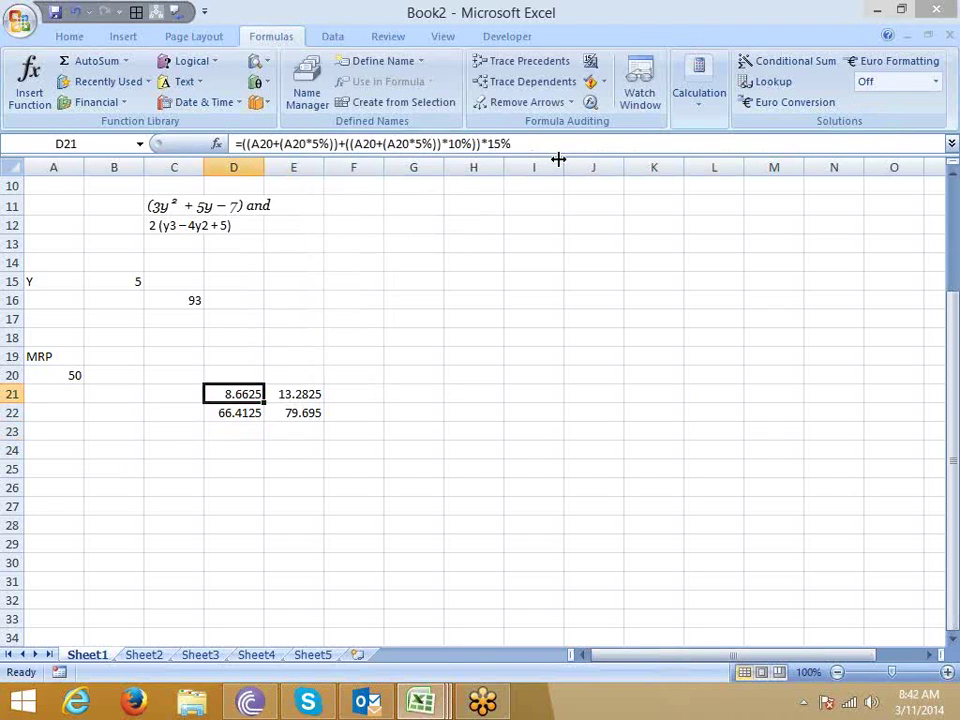
{"action": "key", "text": "Delete"}
{"action": "key", "text": "Down"}
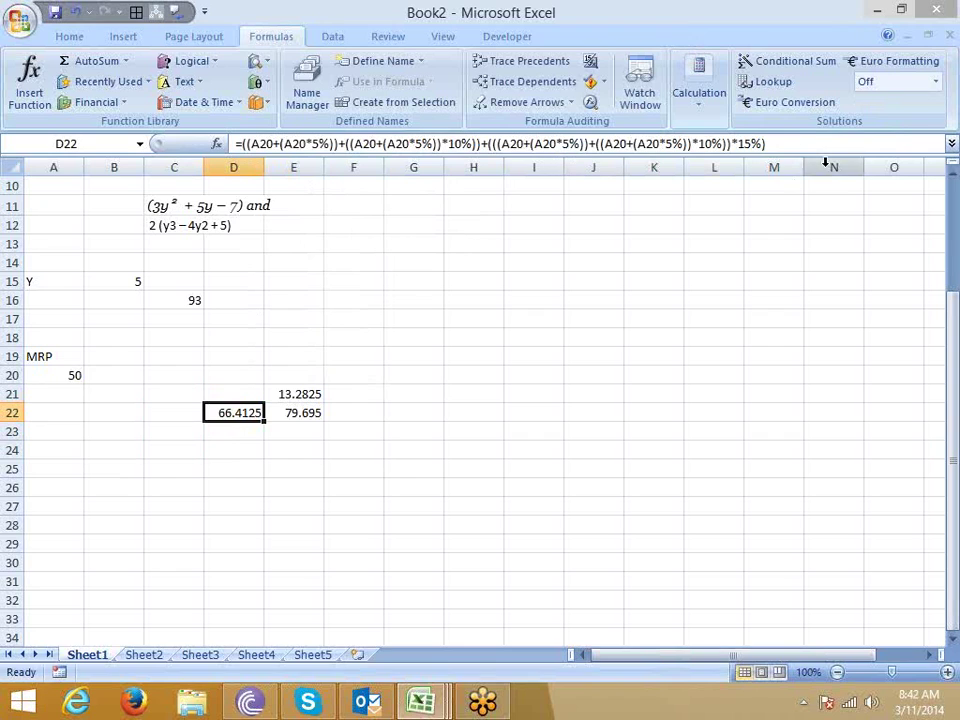
{"action": "left_click_drag", "start_coordinate": [780, 137], "coordinate": [244, 146]}
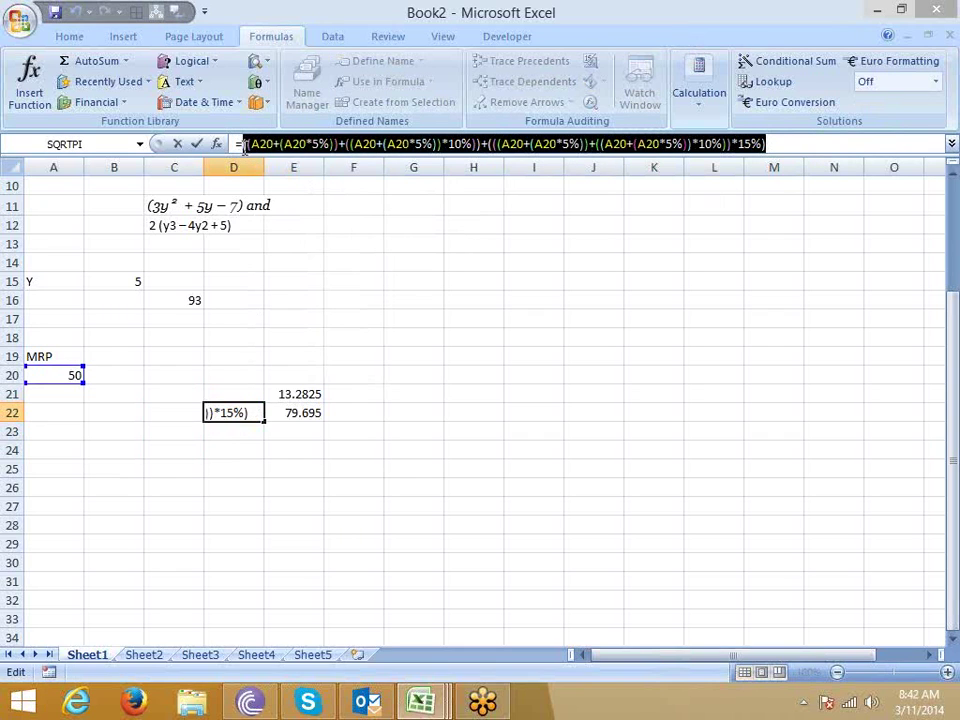
{"action": "key", "text": "Escape"}
{"action": "key", "text": "Up"}
{"action": "key", "text": "Right"}
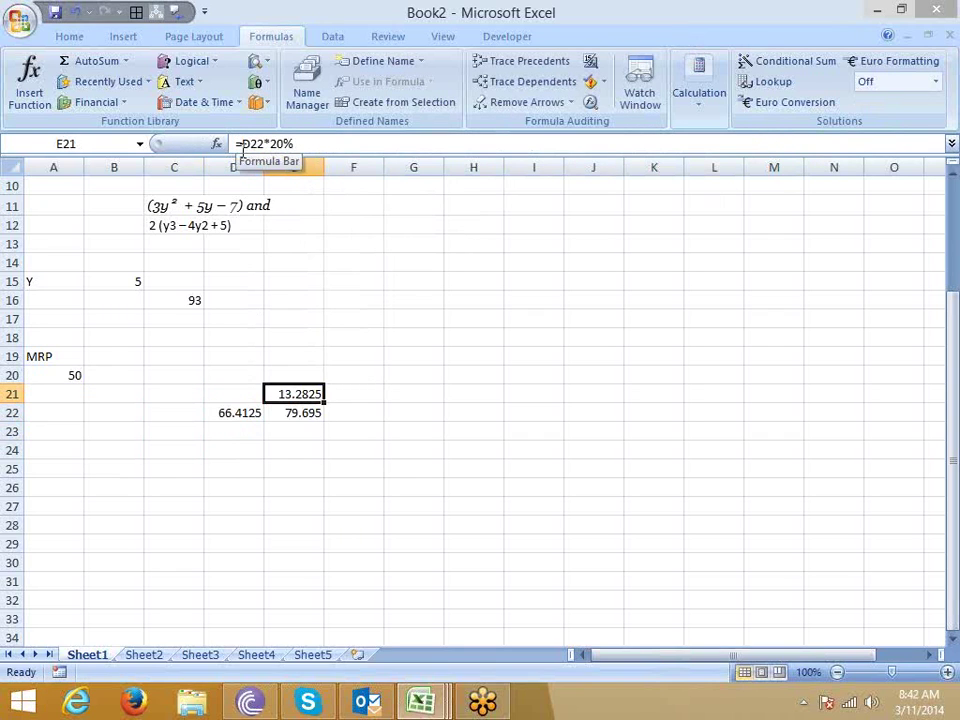
- Replace the D22 reference in E21's formula with D22's pasted expression
{"action": "left_click", "coordinate": [250, 145]}
{"action": "double_click", "coordinate": [250, 144]}
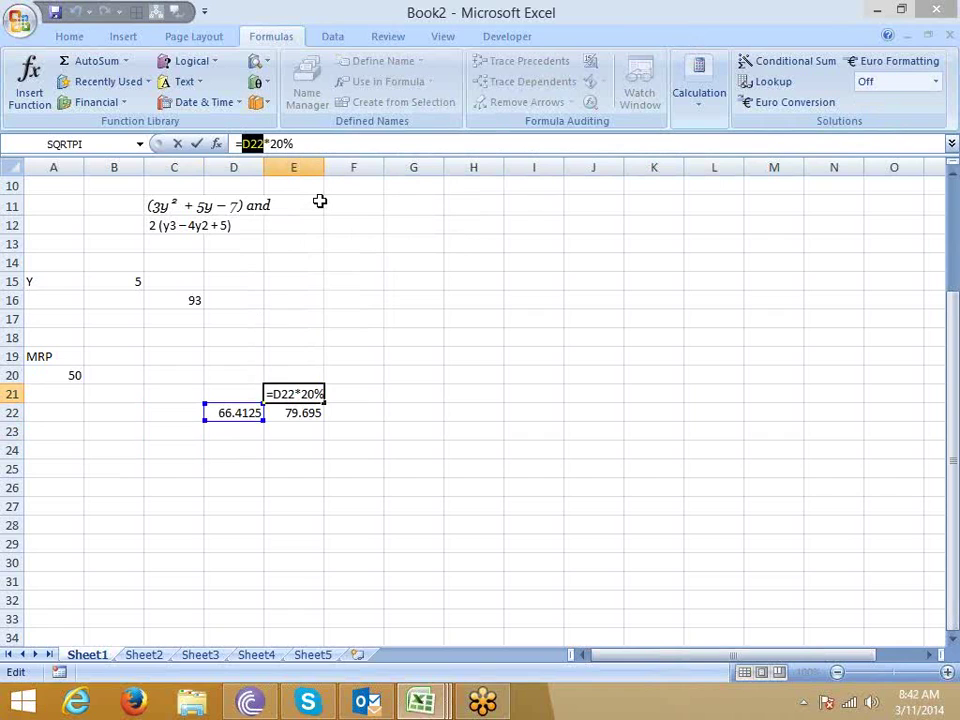
{"action": "type", "text": "("}
{"action": "type", "text": "((A20+(A20*5%))+((A20+(A20*5%))*10%))+(((A20+(A20*5%))+((A20+(A20*5%))*10%))*15%)"}
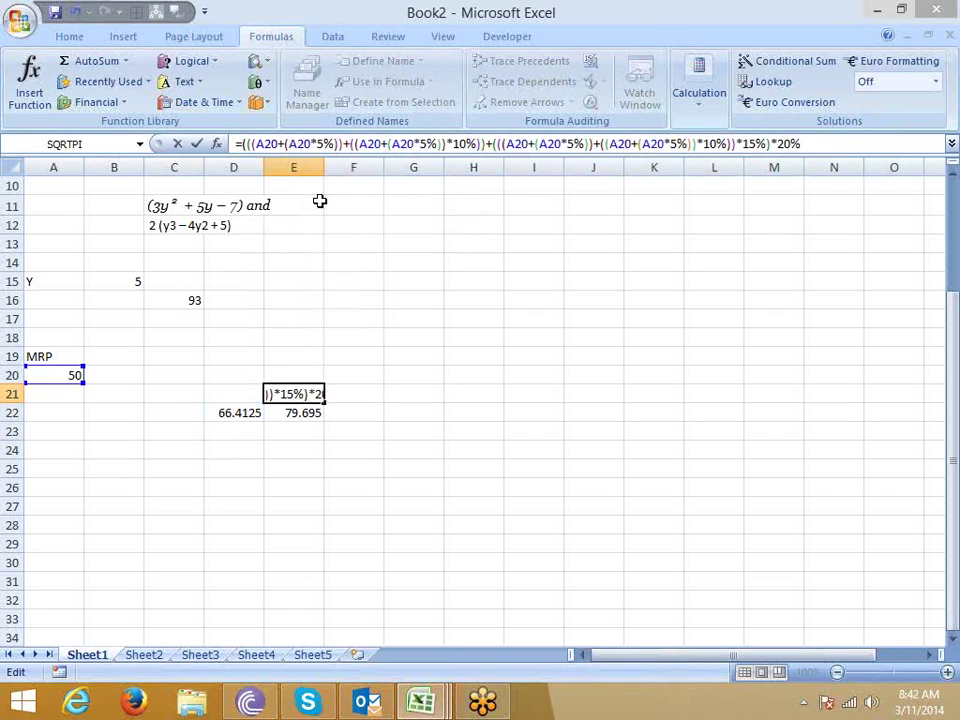
{"action": "key", "text": "Return"}
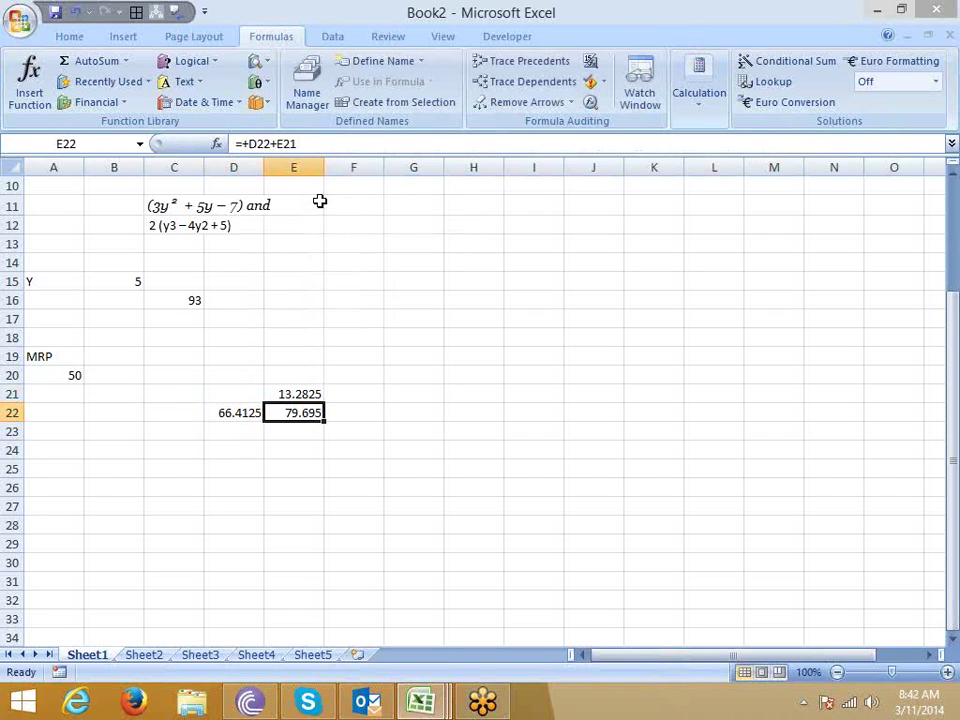
- Replace the D22 reference in E22's formula with D22's pasted expression
{"action": "double_click", "coordinate": [256, 144]}
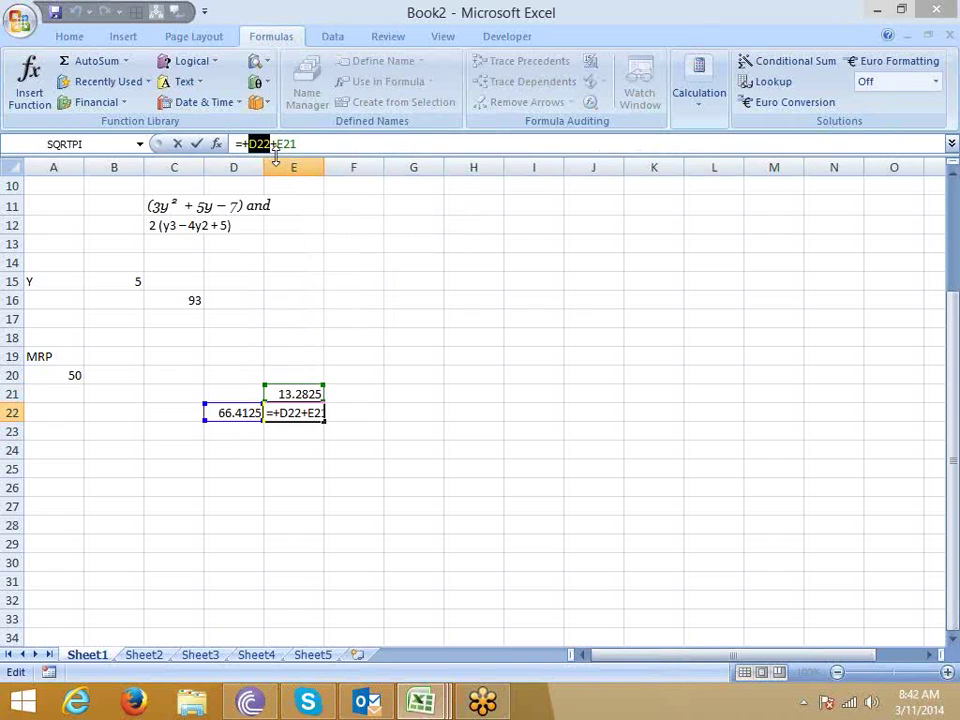
{"action": "key", "text": "Delete"}
{"action": "type", "text": "("}
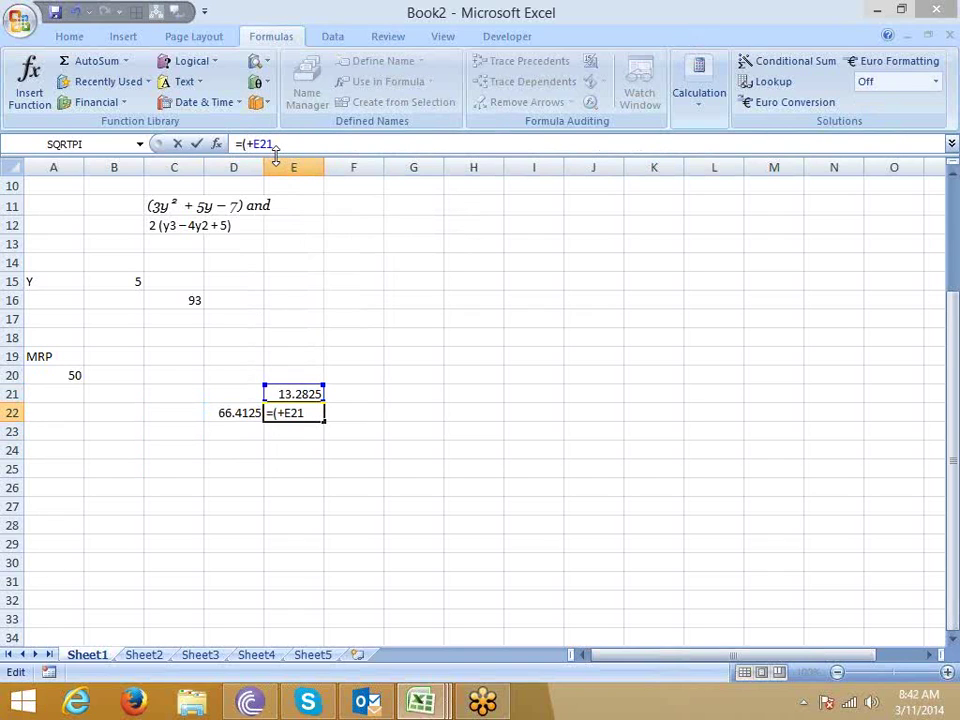
{"action": "type", "text": "((A20+(A20*5%))+((A20+(A20*5%))*10%))+(((A20+(A20*5%))+((A20+(A20*5%))*10%))*15%)"}
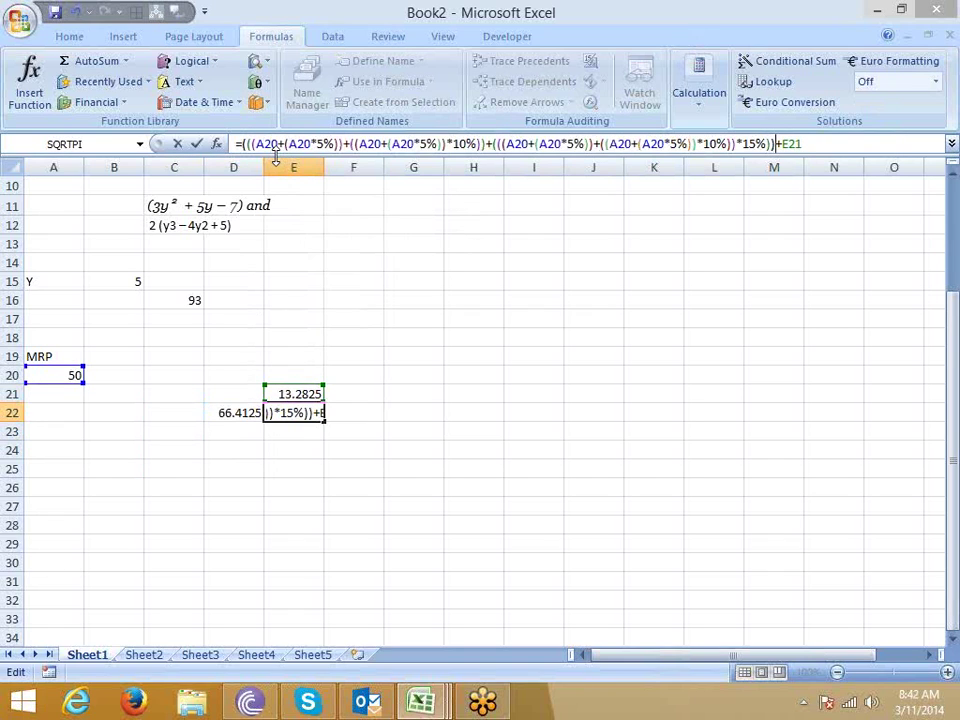
{"action": "key", "text": "Return"}
- Clear D22's 66.4125 and review E21's long formula
{"action": "key", "text": "Up"}
{"action": "key", "text": "Left"}
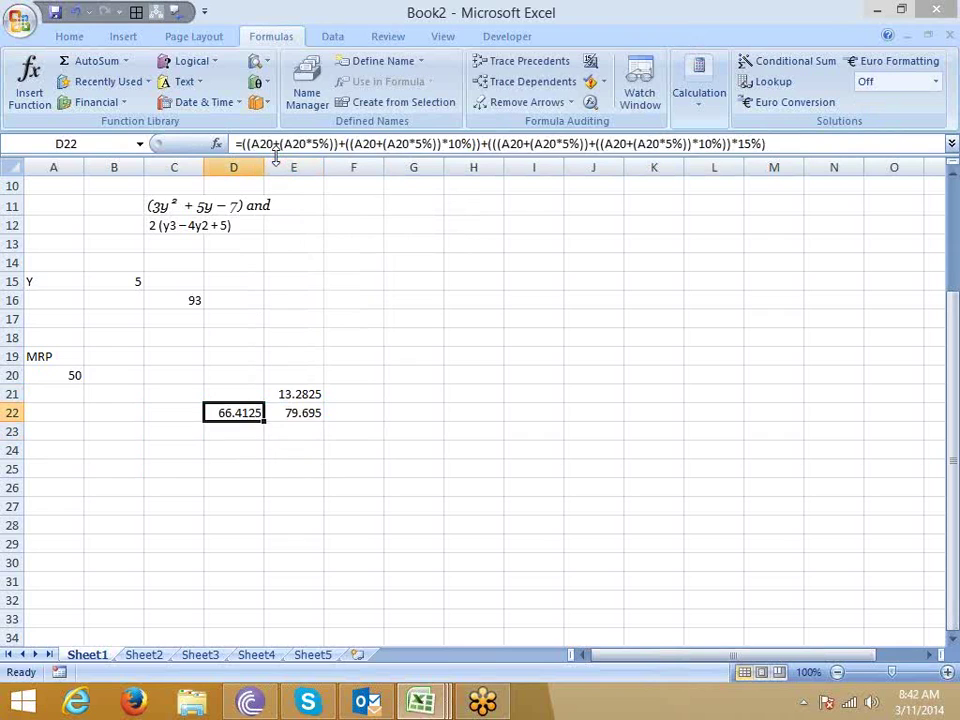
{"action": "key", "text": "Delete"}
{"action": "key", "text": "Right"}
{"action": "key", "text": "Up"}
{"action": "key", "text": "Up"}
{"action": "key", "text": "Down"}
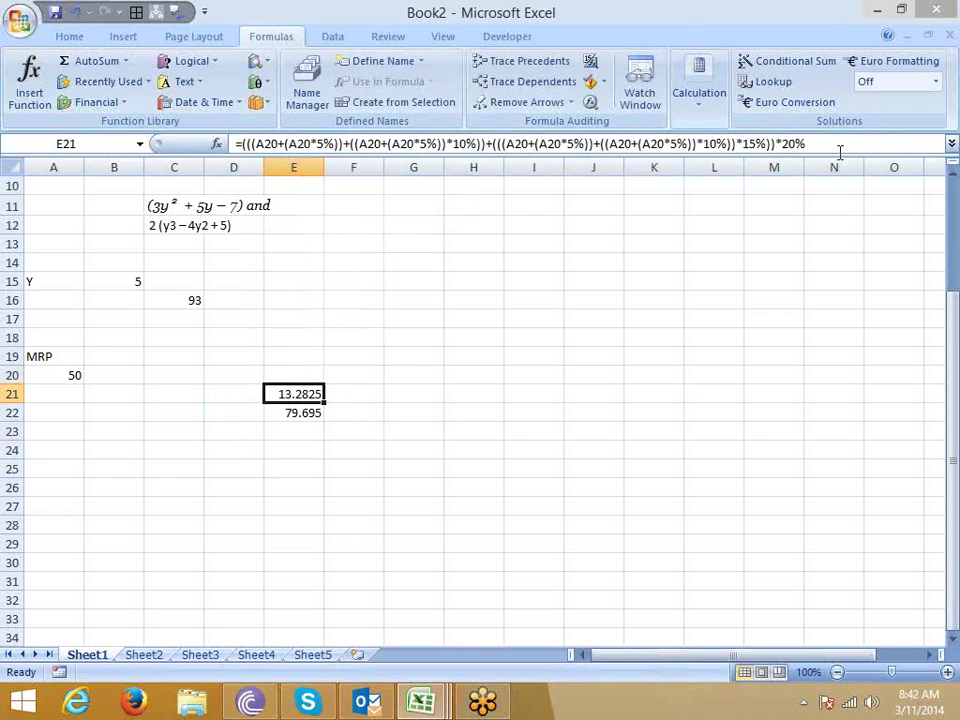
{"action": "mouse_move", "coordinate": [836, 155]}
{"action": "left_mouse_down"}
{"action": "mouse_move", "coordinate": [838, 165]}
{"action": "mouse_move", "coordinate": [281, 253]}
{"action": "left_mouse_up"}
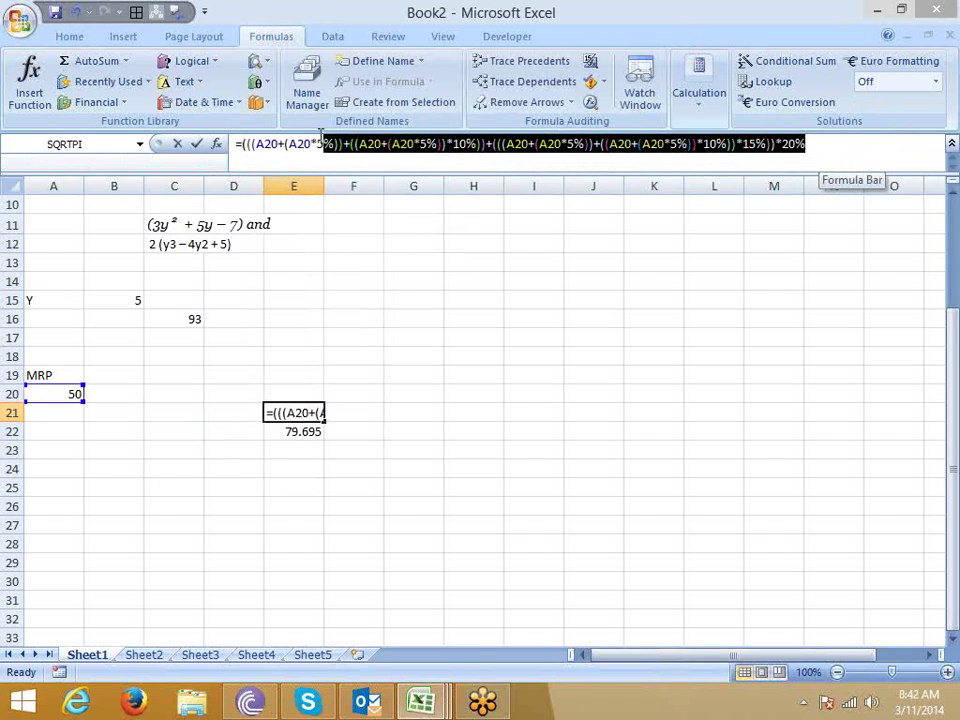
{"action": "key", "text": "Escape"}
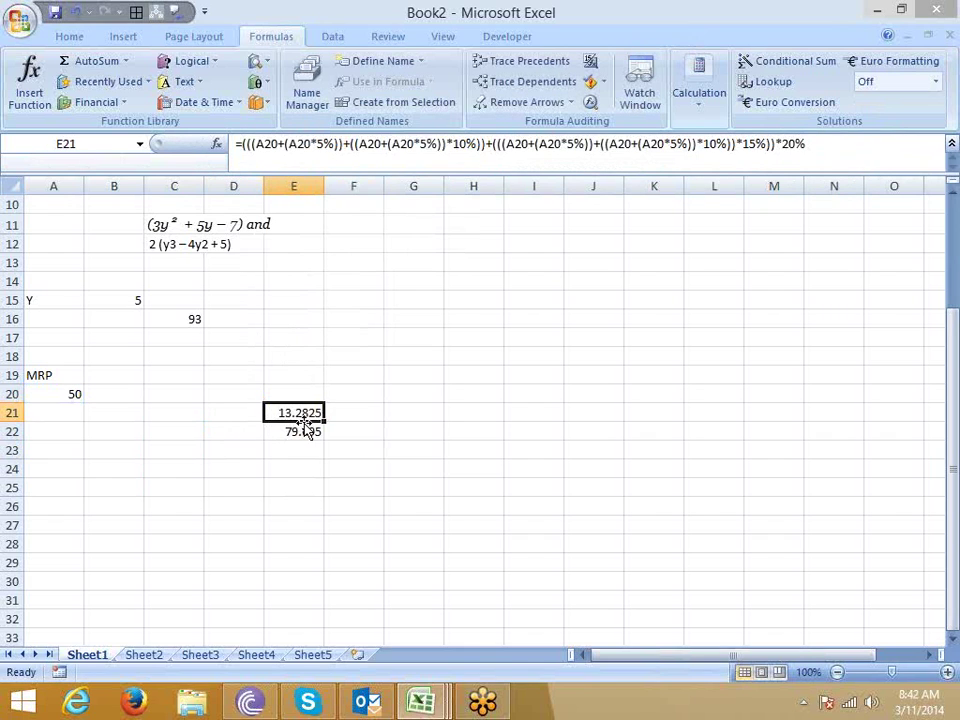
- Copy E21's formula text after the equals sign
{"action": "left_click", "coordinate": [303, 430]}
{"action": "double_click", "coordinate": [790, 143]}
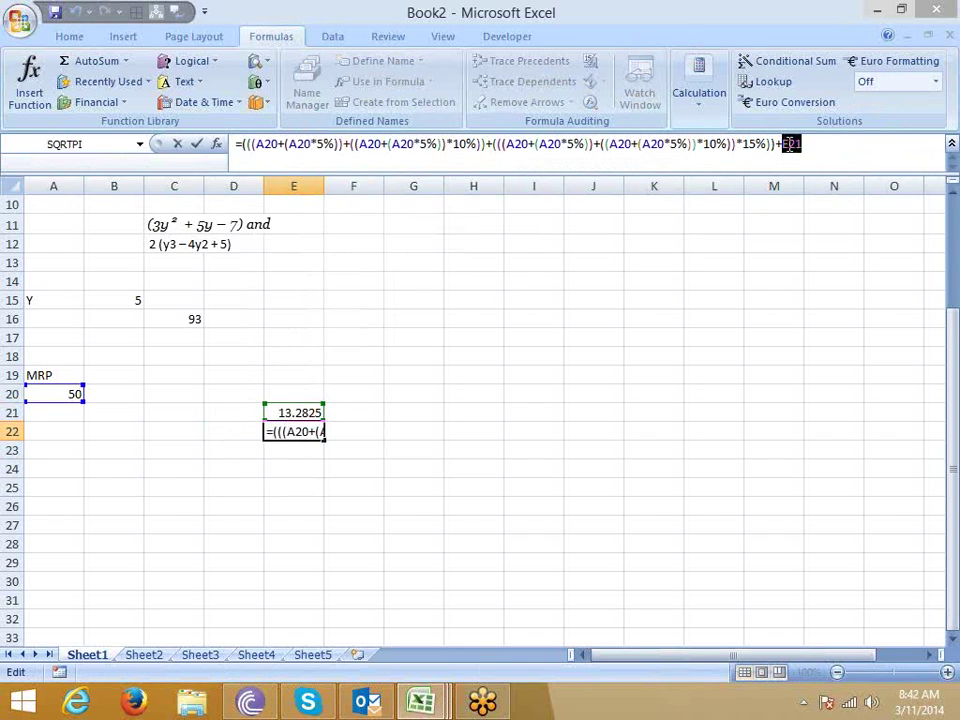
{"action": "type", "text": "("}
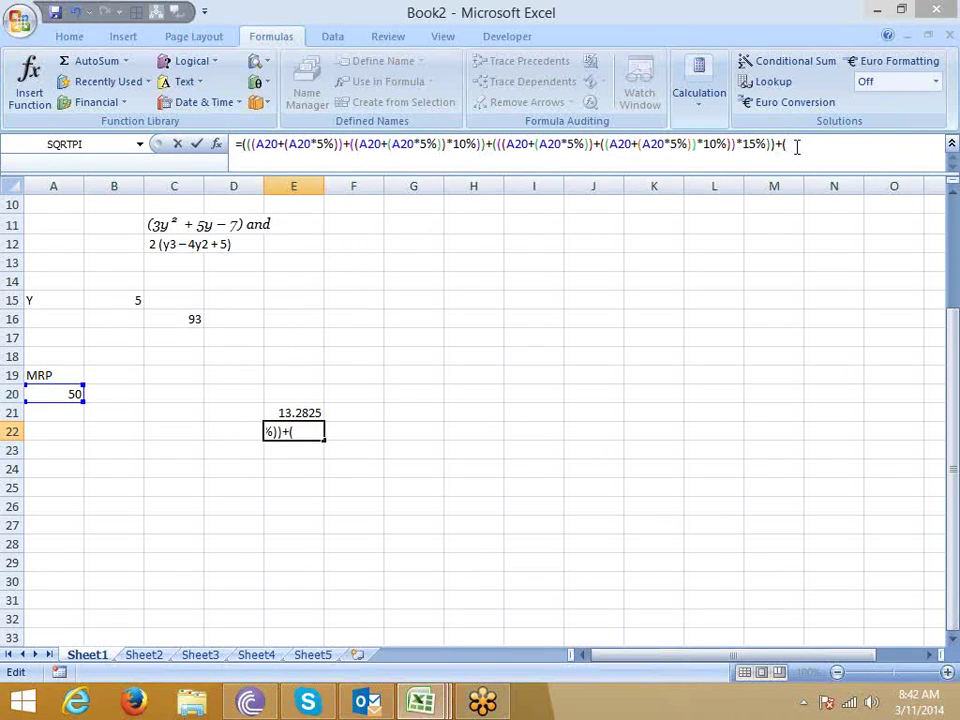
{"action": "key", "text": "Escape"}
{"action": "key", "text": "Up"}
{"action": "left_click_drag", "start_coordinate": [825, 148], "coordinate": [153, 147]}
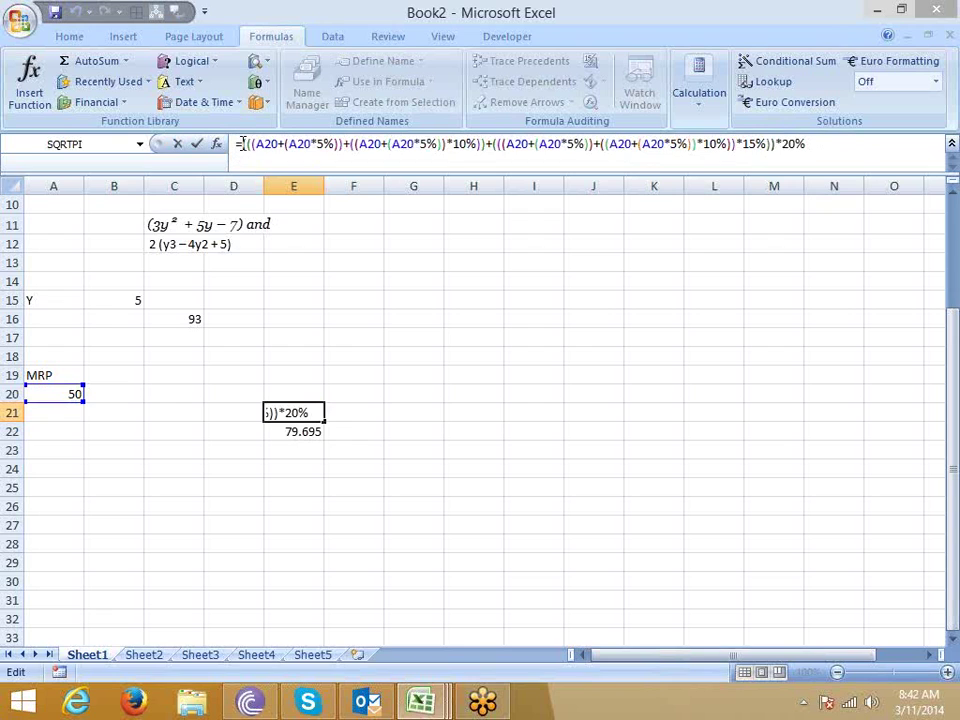
{"action": "left_click_drag", "start_coordinate": [242, 145], "coordinate": [810, 147]}
{"action": "key", "text": "ctrl+c"}
{"action": "key", "text": "Escape"}
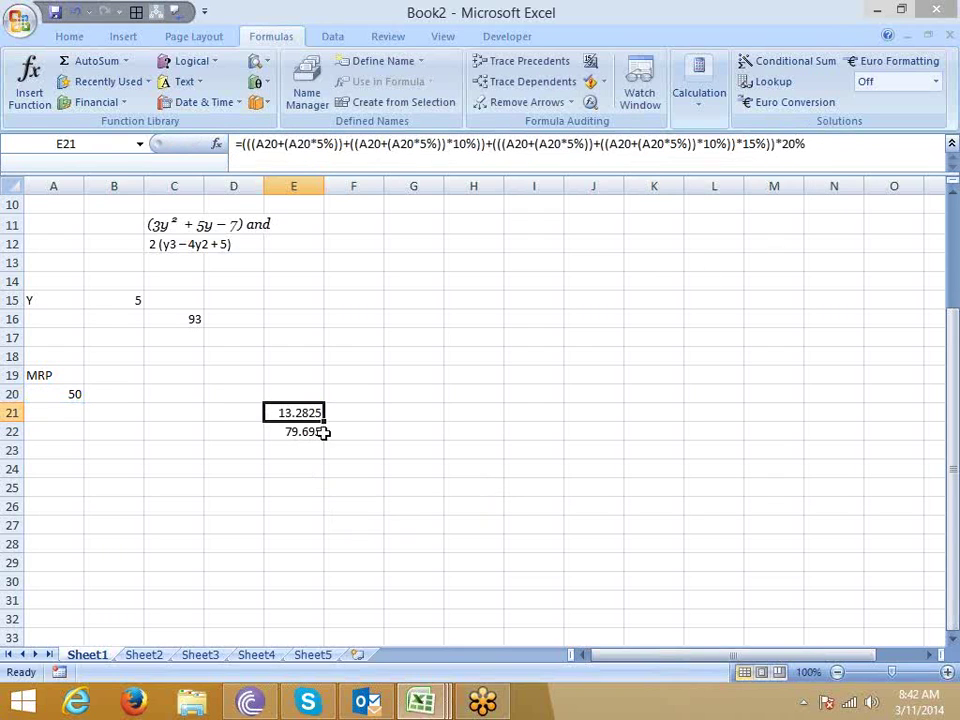
- Replace the E21 reference in E22 with E21's bracketed calculation
{"action": "left_click", "coordinate": [321, 431]}
{"action": "left_click", "coordinate": [817, 144]}
{"action": "double_click", "coordinate": [817, 144]}
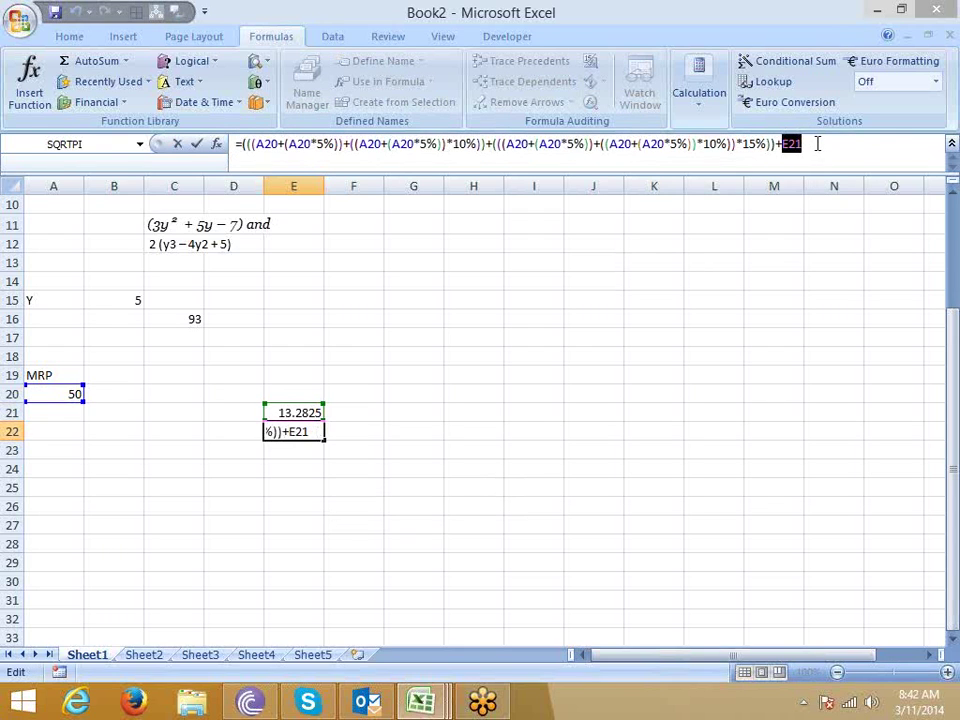
{"action": "key", "text": "ctrl+v"}
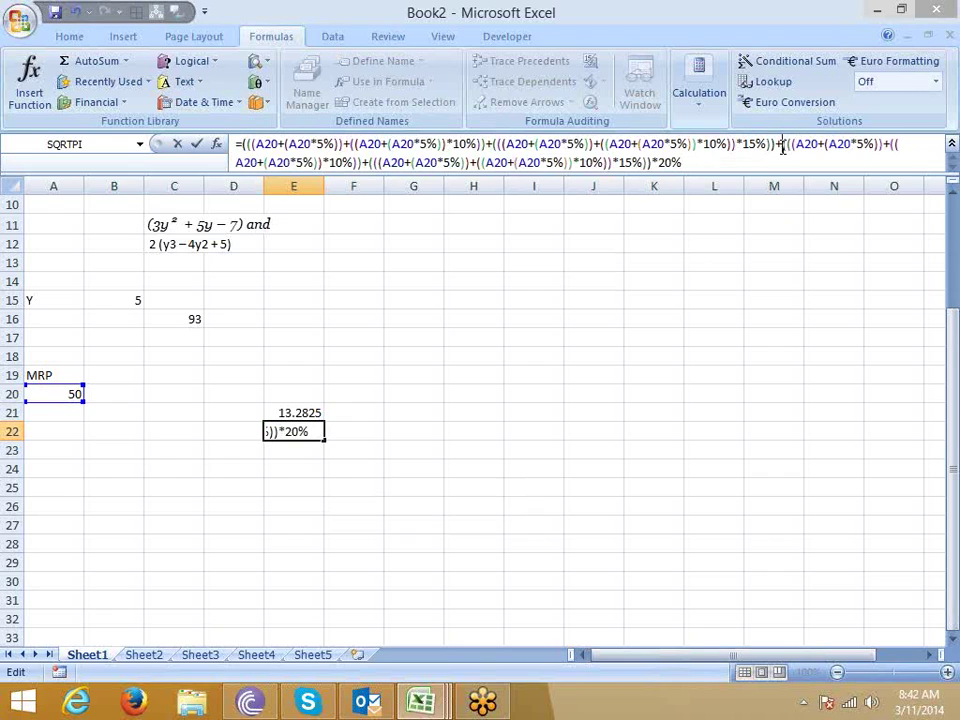
{"action": "left_click", "coordinate": [782, 144]}
{"action": "type", "text": "(("}
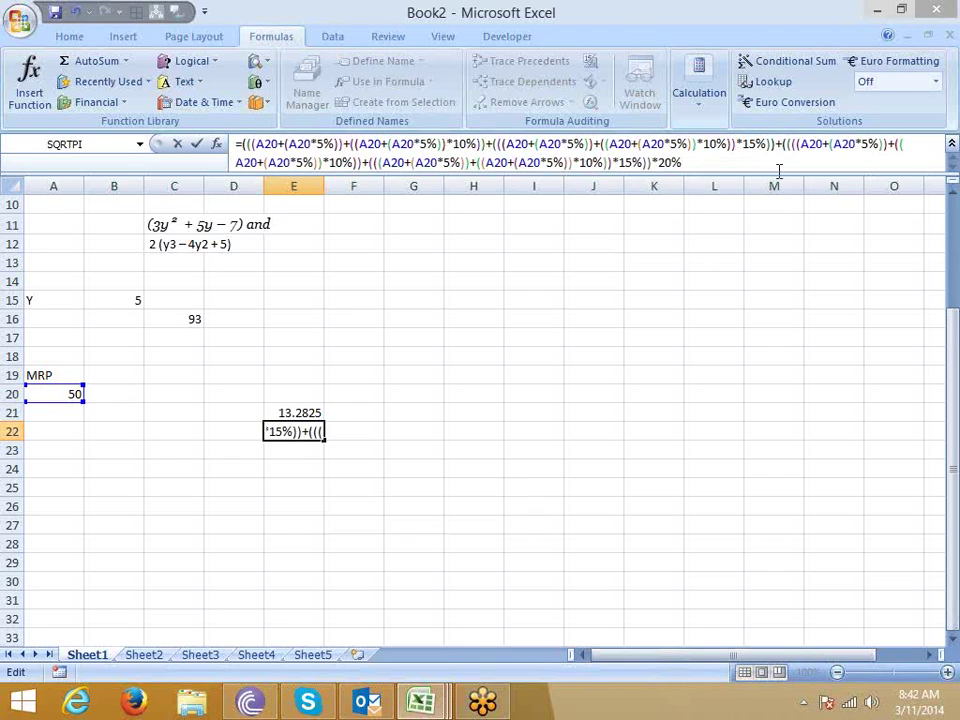
{"action": "key", "text": "End"}
{"action": "type", "text": ")"}
{"action": "key", "text": "Return"}
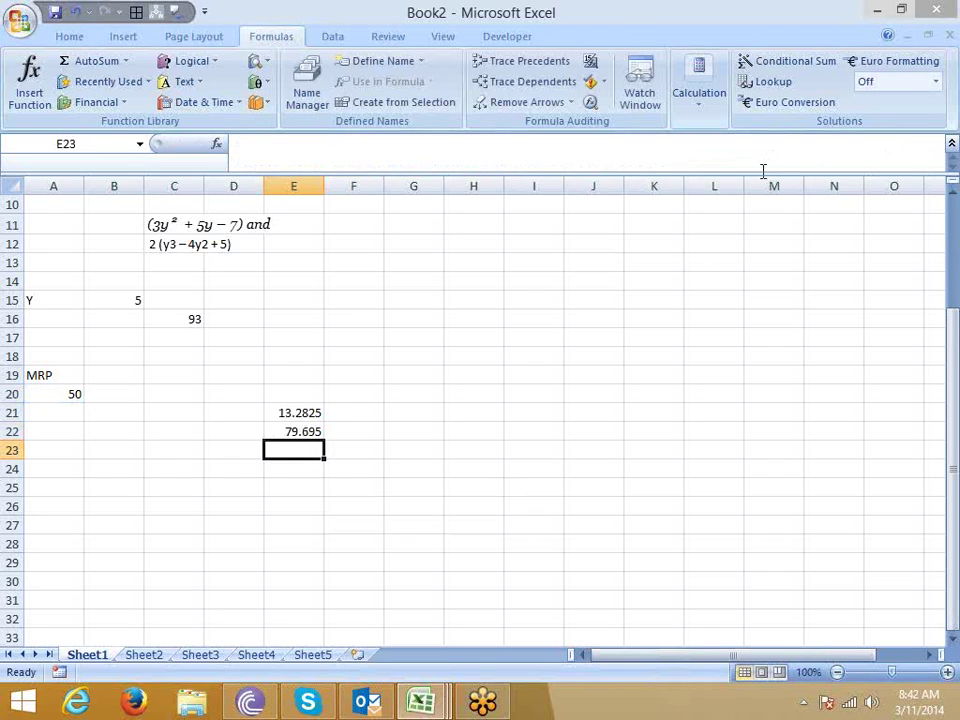
- Copy E22's combined formula and clear E21
{"action": "key", "text": "Up"}
{"action": "key", "text": "Up"}
{"action": "key", "text": "Down"}
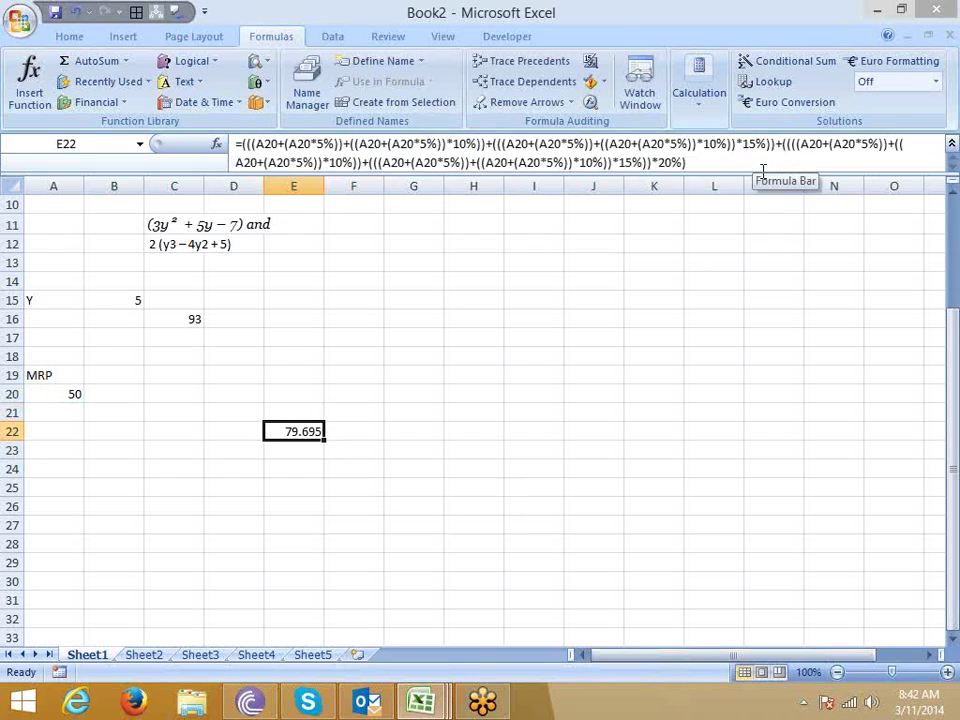
{"action": "key", "text": "ctrl+c"}
{"action": "key", "text": "Left"}
{"action": "key", "text": "Left"}
{"action": "key", "text": "Left"}
{"action": "key", "text": "Up"}
{"action": "key", "text": "Up"}
- Paste the compounded 79.695 formula into B20 beside the MRP of 50
{"action": "key", "text": "Return"}
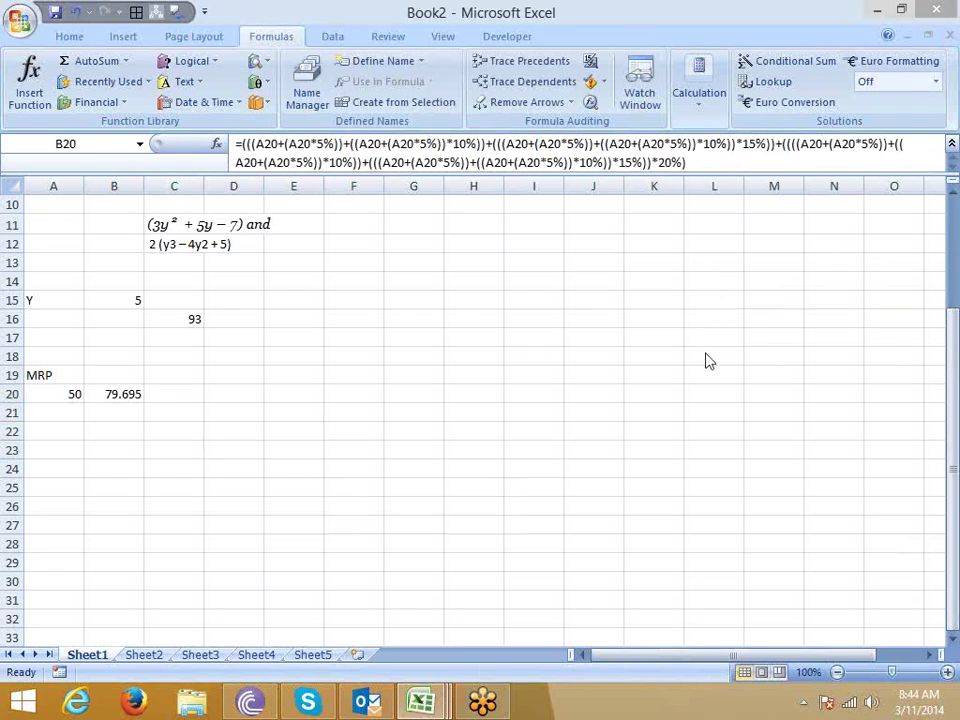
- Handwrite 5/16 + 7/18 + 6/17 in pen ink over the empty cells near G16
{"action": "left_click", "coordinate": [427, 316]}
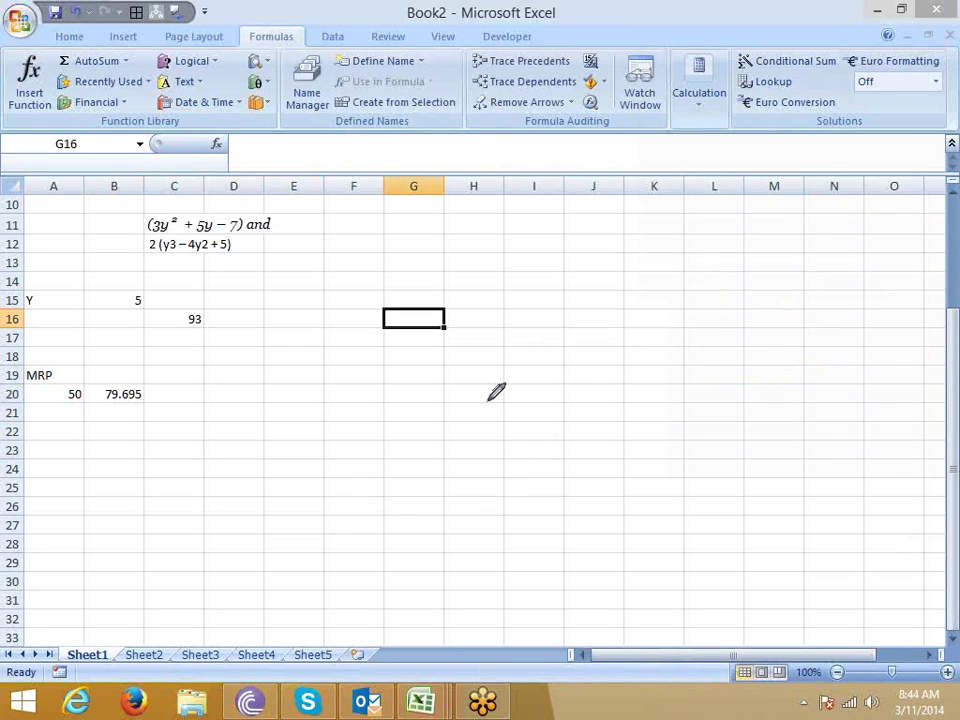
{"action": "left_click", "coordinate": [419, 243]}
{"action": "left_click_drag", "start_coordinate": [439, 239], "coordinate": [413, 278]}
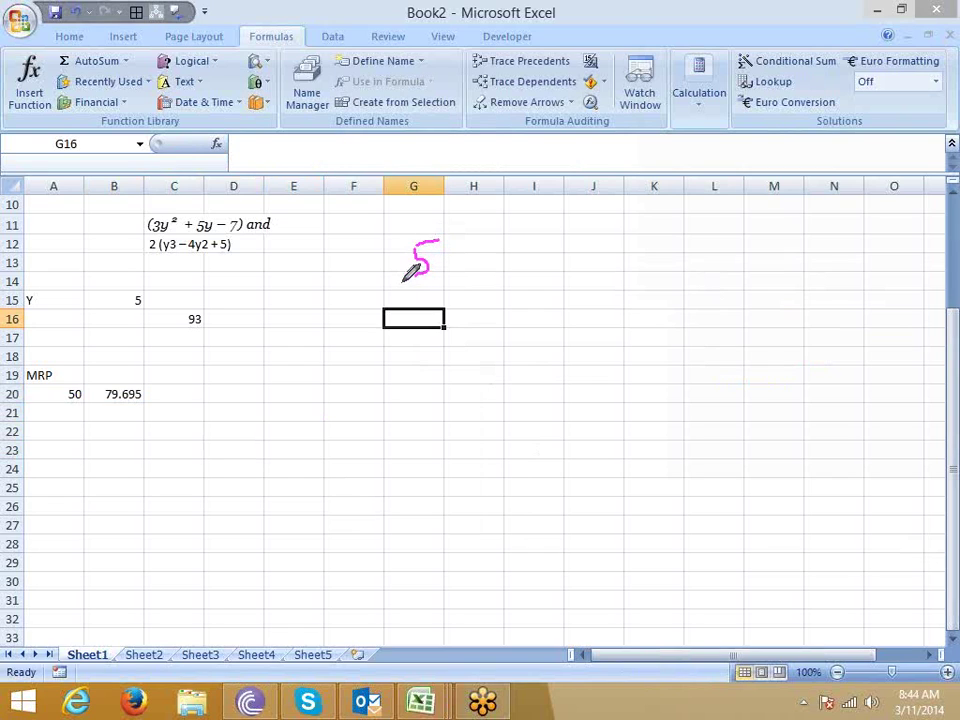
{"action": "mouse_move", "coordinate": [392, 284]}
{"action": "left_mouse_down"}
{"action": "mouse_move", "coordinate": [447, 283]}
{"action": "mouse_move", "coordinate": [414, 321]}
{"action": "mouse_move", "coordinate": [476, 275]}
{"action": "mouse_move", "coordinate": [463, 292]}
{"action": "left_mouse_up"}
{"action": "mouse_move", "coordinate": [493, 243]}
{"action": "left_mouse_down"}
{"action": "mouse_move", "coordinate": [523, 236]}
{"action": "mouse_move", "coordinate": [503, 265]}
{"action": "mouse_move", "coordinate": [533, 281]}
{"action": "mouse_move", "coordinate": [499, 331]}
{"action": "mouse_move", "coordinate": [518, 303]}
{"action": "left_mouse_up"}
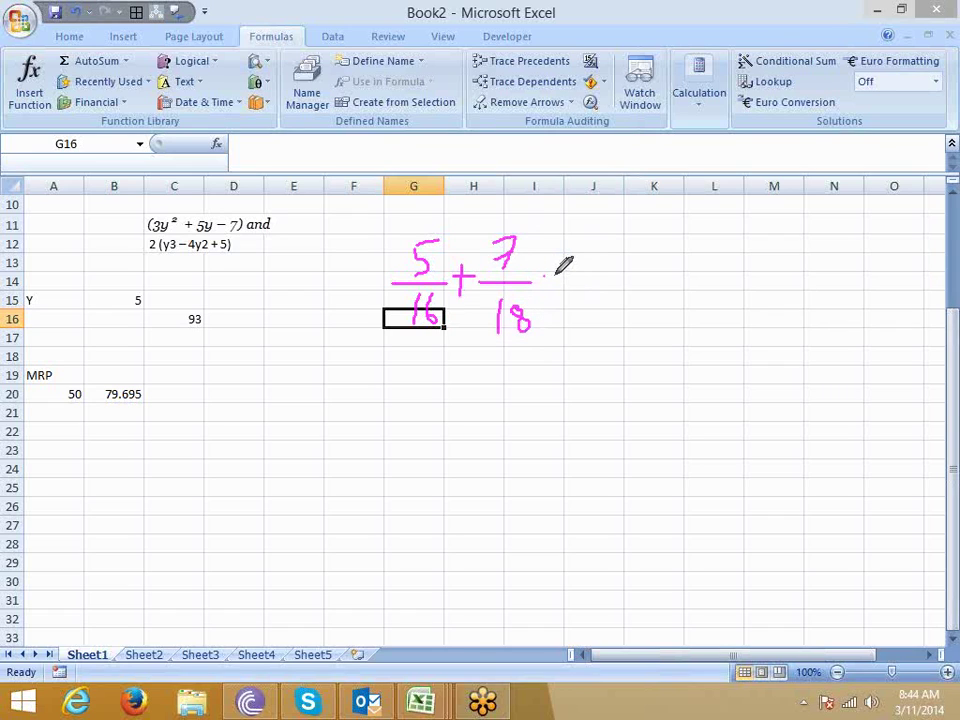
{"action": "mouse_move", "coordinate": [552, 264]}
{"action": "left_mouse_down"}
{"action": "mouse_move", "coordinate": [552, 292]}
{"action": "mouse_move", "coordinate": [563, 278]}
{"action": "left_mouse_up"}
{"action": "mouse_move", "coordinate": [589, 230]}
{"action": "left_mouse_down"}
{"action": "mouse_move", "coordinate": [590, 263]}
{"action": "mouse_move", "coordinate": [613, 277]}
{"action": "left_mouse_up"}
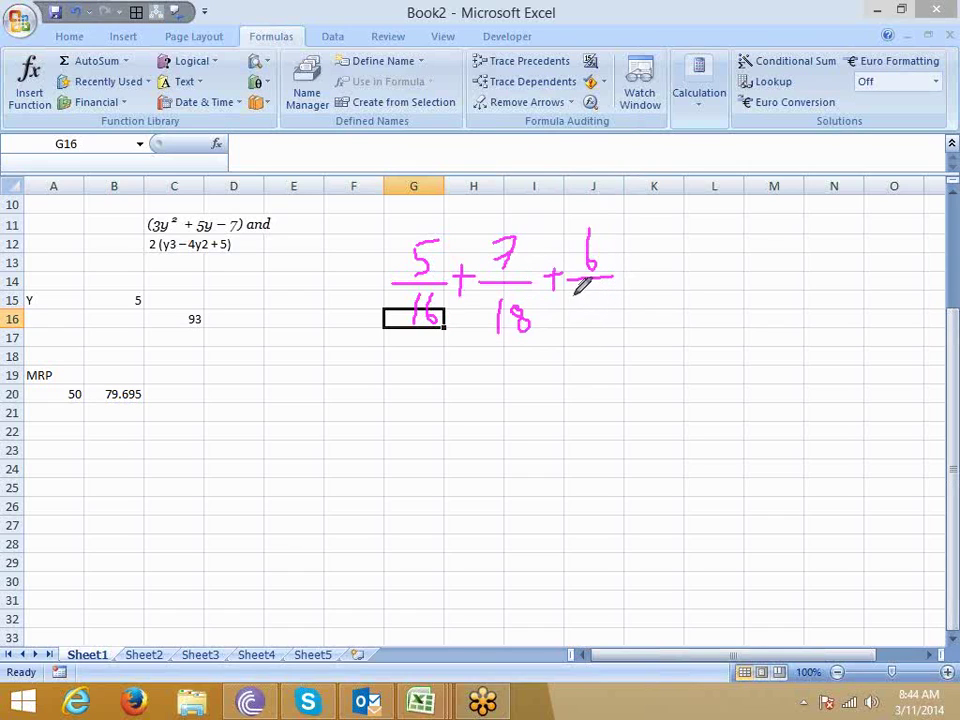
{"action": "mouse_move", "coordinate": [574, 298]}
{"action": "left_mouse_down"}
{"action": "mouse_move", "coordinate": [573, 320]}
{"action": "mouse_move", "coordinate": [594, 322]}
{"action": "left_mouse_up"}
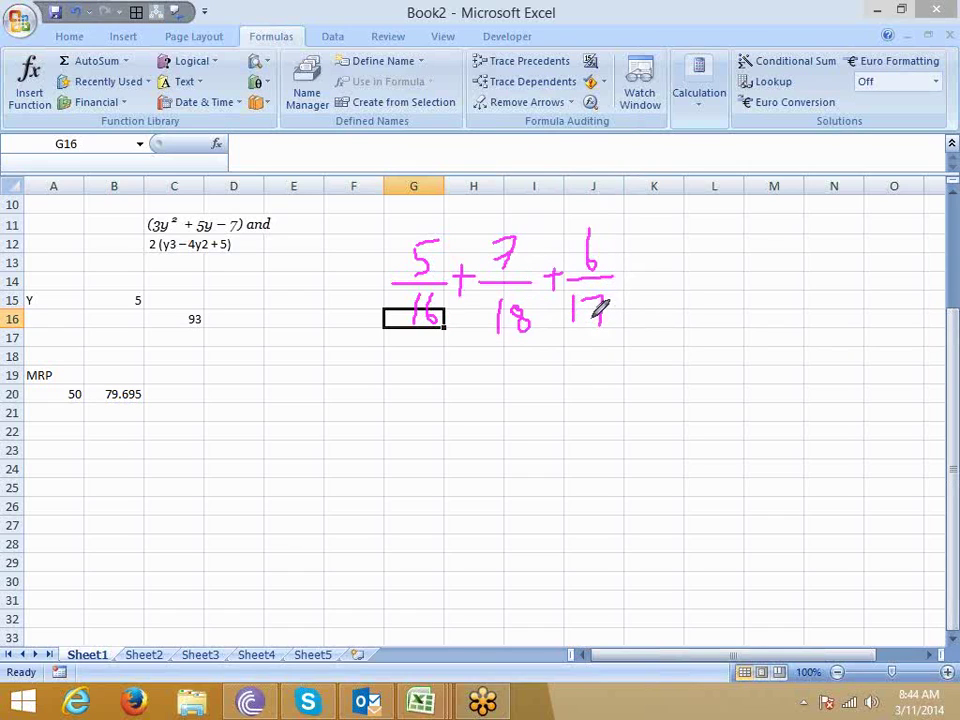
- Leave drawing mode and return to normal cell selection
{"action": "right_click", "coordinate": [581, 443]}
{"action": "left_click", "coordinate": [581, 443]}
{"action": "left_click", "coordinate": [463, 414]}
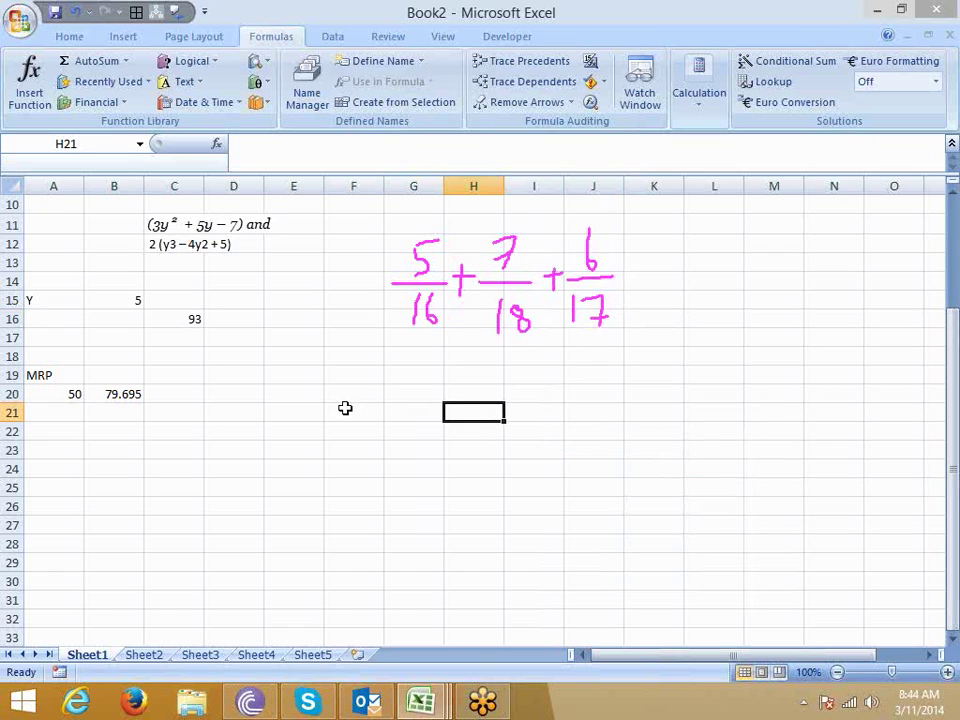
- Enter =5/16+7/18+6/17 in C20 and show it in General format as 1.05433
{"action": "left_click", "coordinate": [189, 394]}
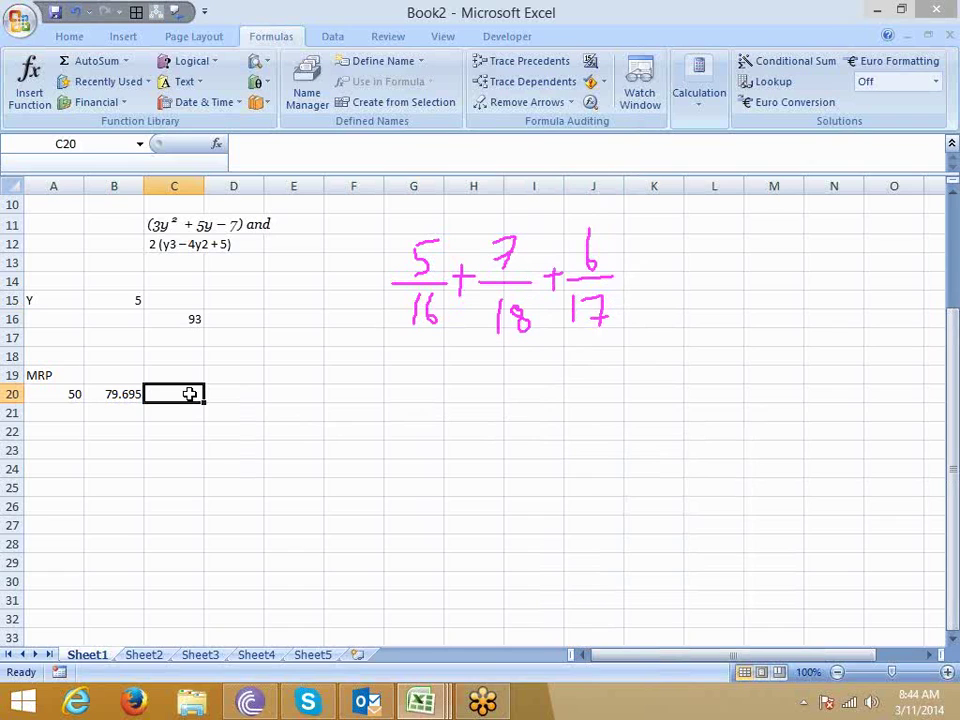
{"action": "type", "text": "=5"}
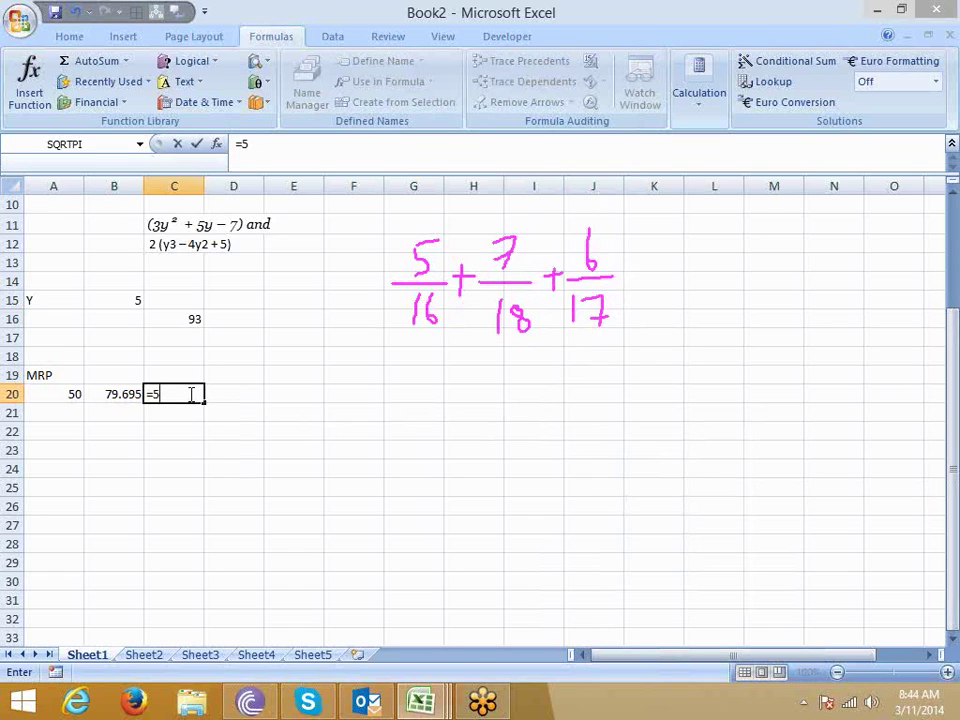
{"action": "type", "text": "/16"}
{"action": "type", "text": "+7"}
{"action": "type", "text": "/18+"}
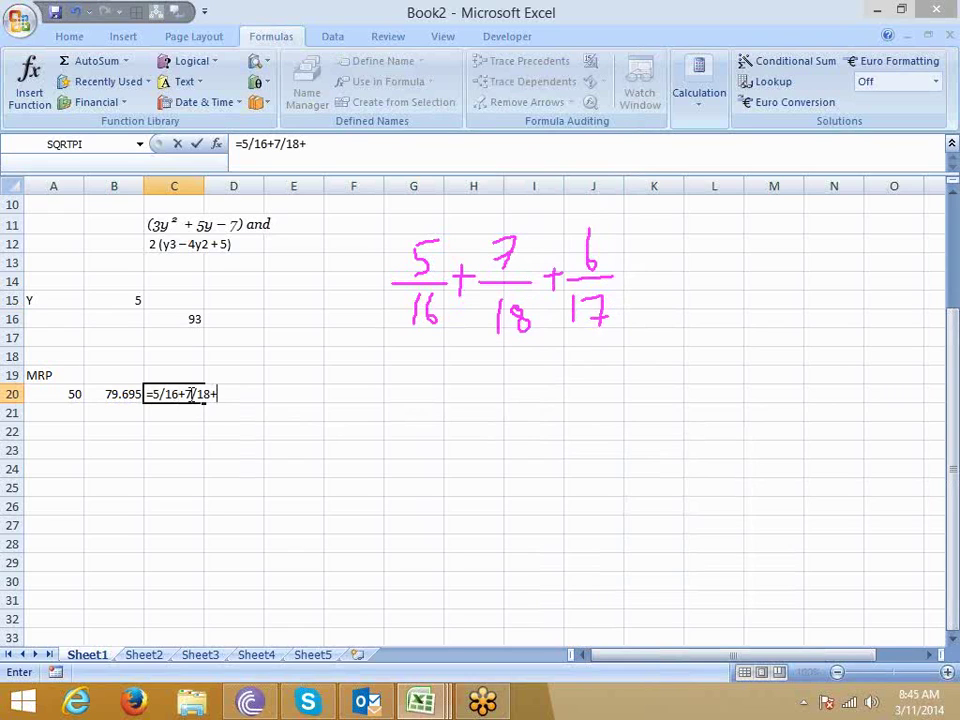
{"action": "type", "text": "6/17"}
{"action": "key", "text": "Return"}
{"action": "left_click", "coordinate": [190, 394]}
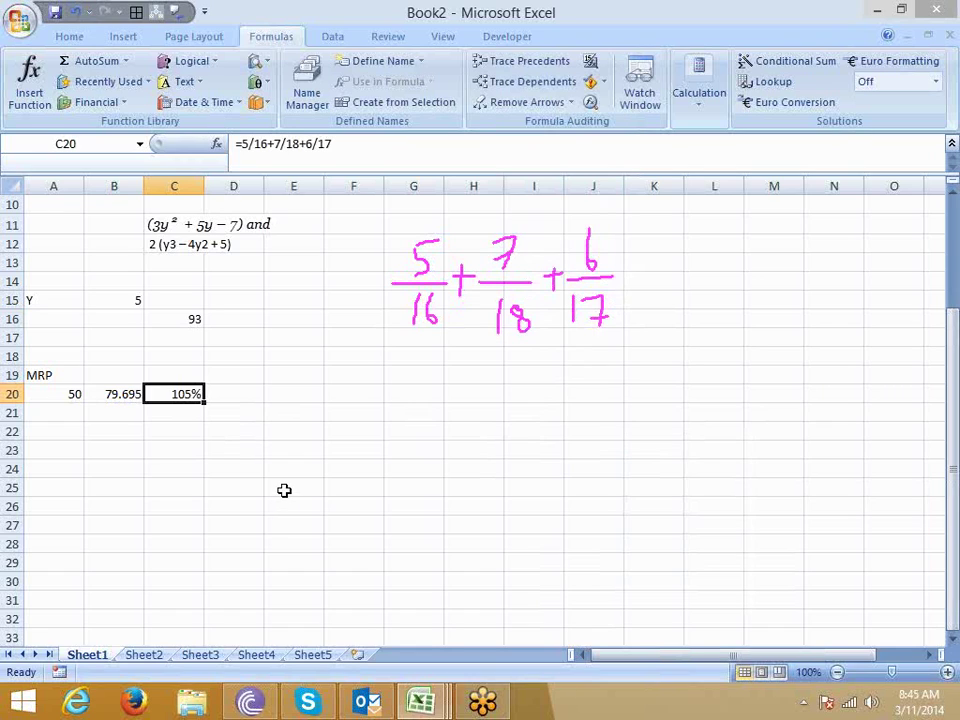
{"action": "key", "text": "ctrl+shift+asciitilde"}
- Evaluate C20 step by step from 0.3125 through to 1.054330065, then close the window
{"action": "left_click", "coordinate": [590, 102]}
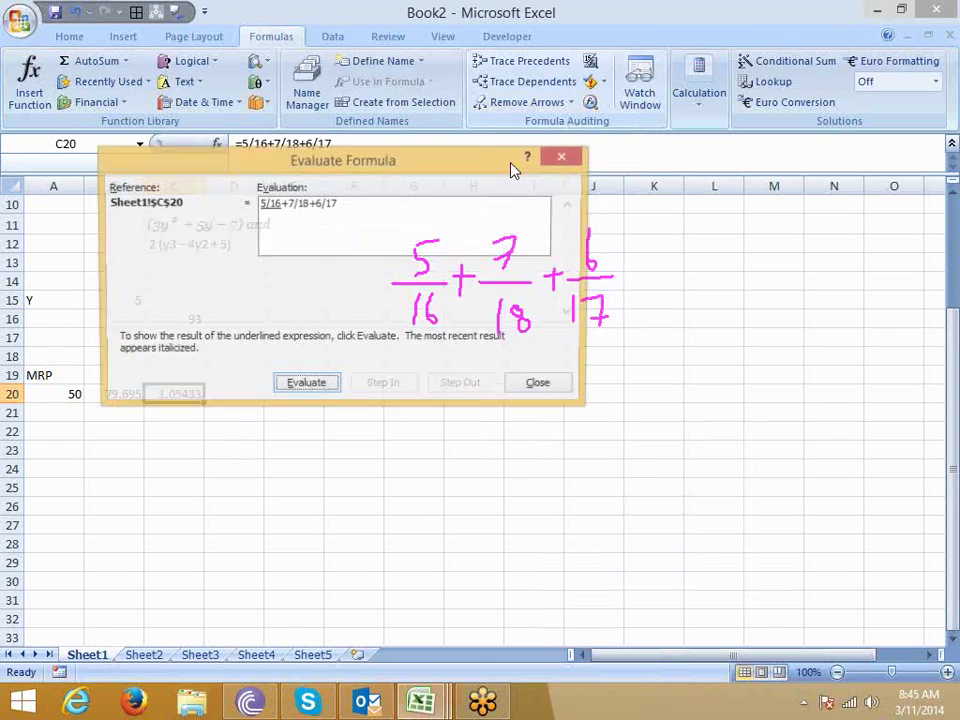
{"action": "left_click_drag", "start_coordinate": [374, 164], "coordinate": [196, 214]}
{"action": "left_click", "coordinate": [130, 436]}
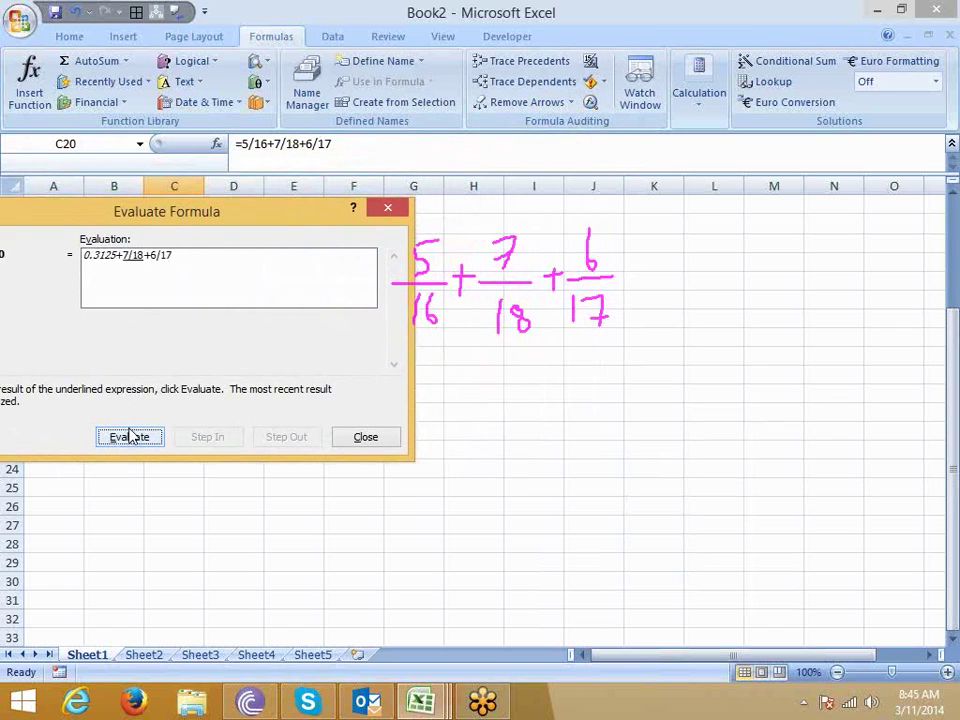
{"action": "left_click", "coordinate": [130, 436]}
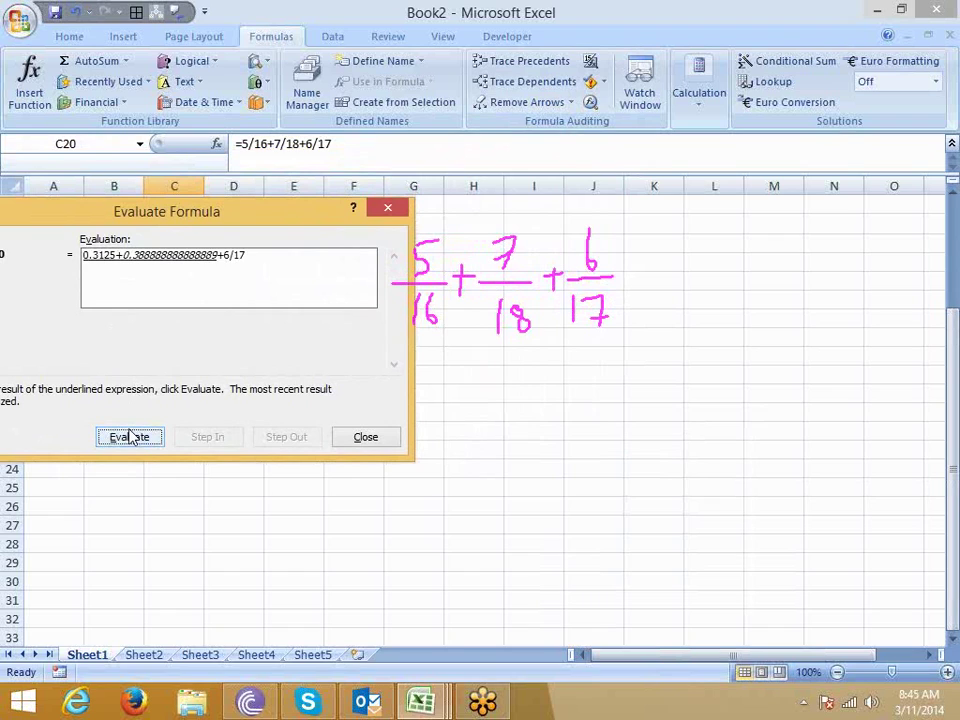
{"action": "left_click", "coordinate": [130, 437]}
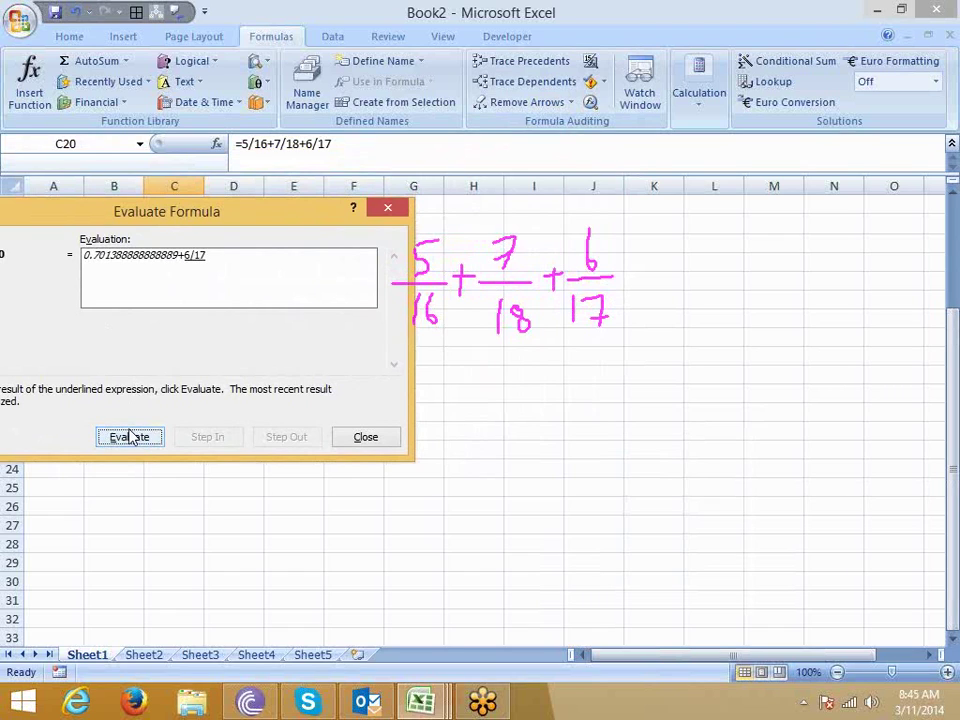
{"action": "left_click", "coordinate": [130, 437]}
{"action": "left_click", "coordinate": [130, 437]}
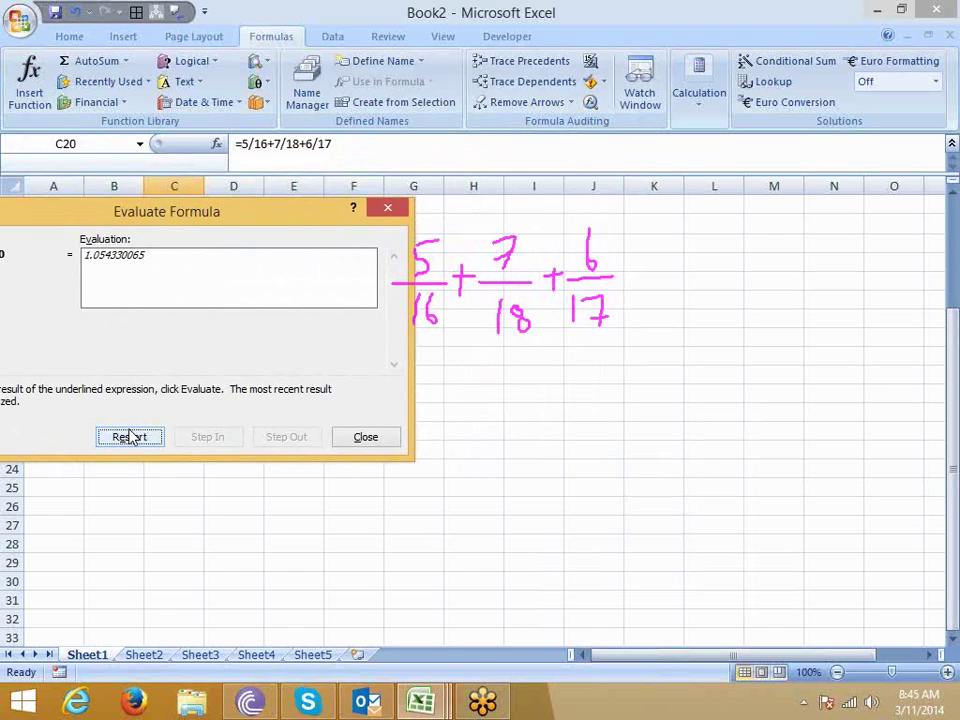
{"action": "left_click", "coordinate": [390, 440]}
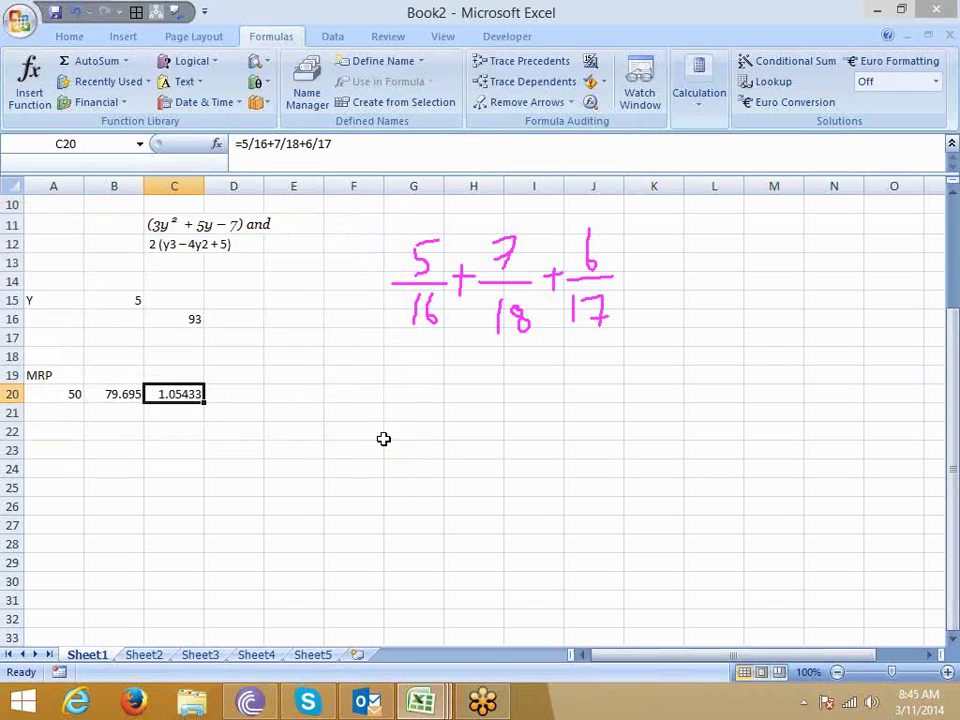
- Bracket each fraction in C20's formula so it reads =(5/16)+(7/18)+(6/17)
{"action": "left_click", "coordinate": [246, 144]}
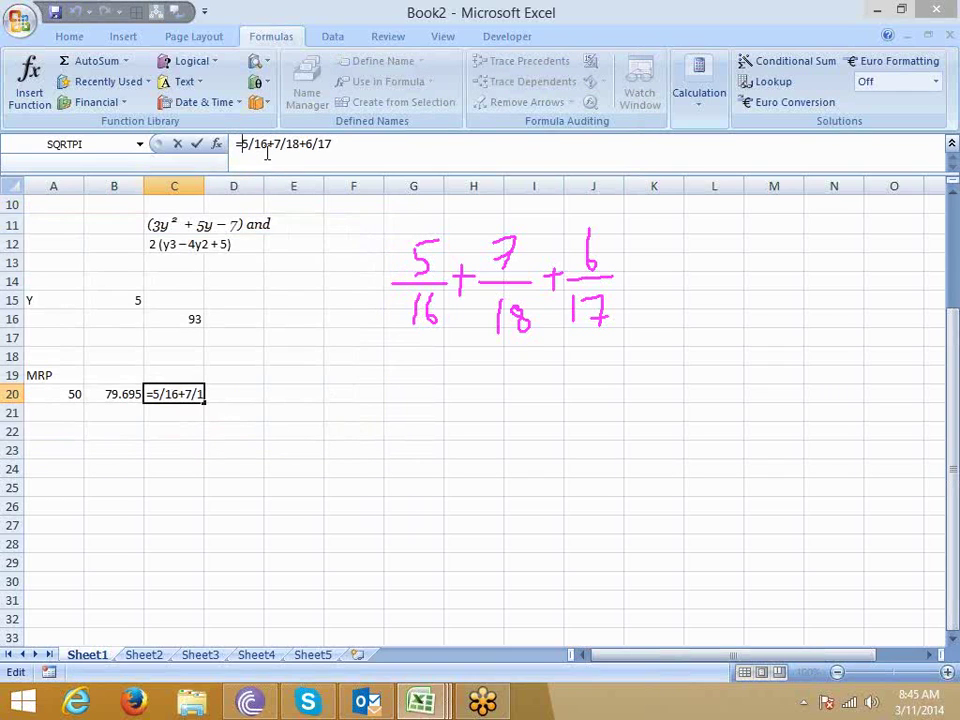
{"action": "type", "text": "("}
{"action": "left_click", "coordinate": [273, 144]}
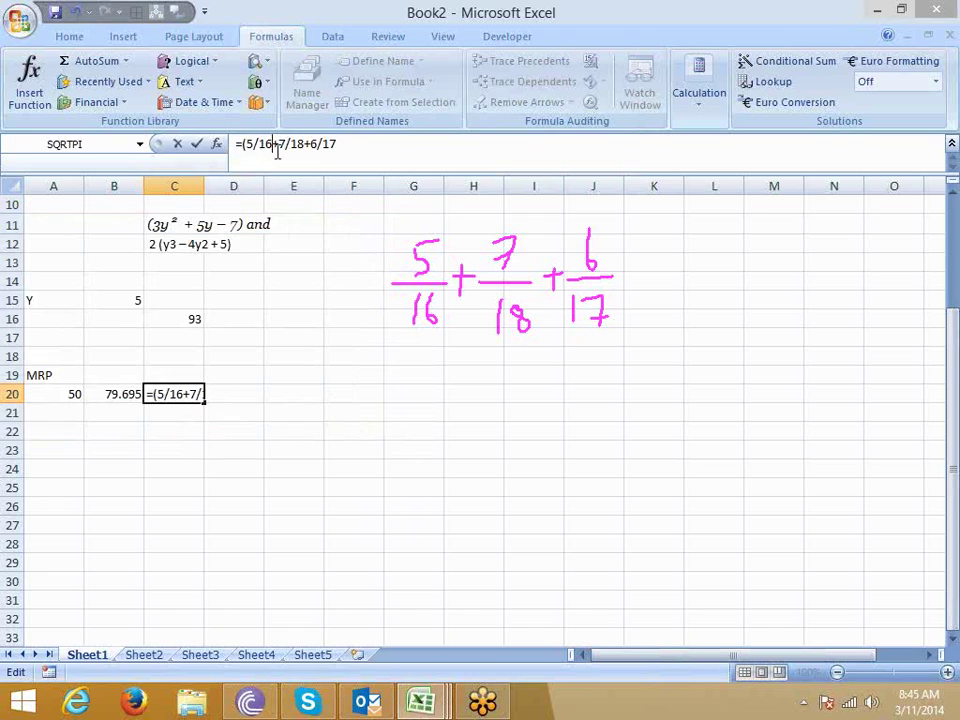
{"action": "type", "text": ")"}
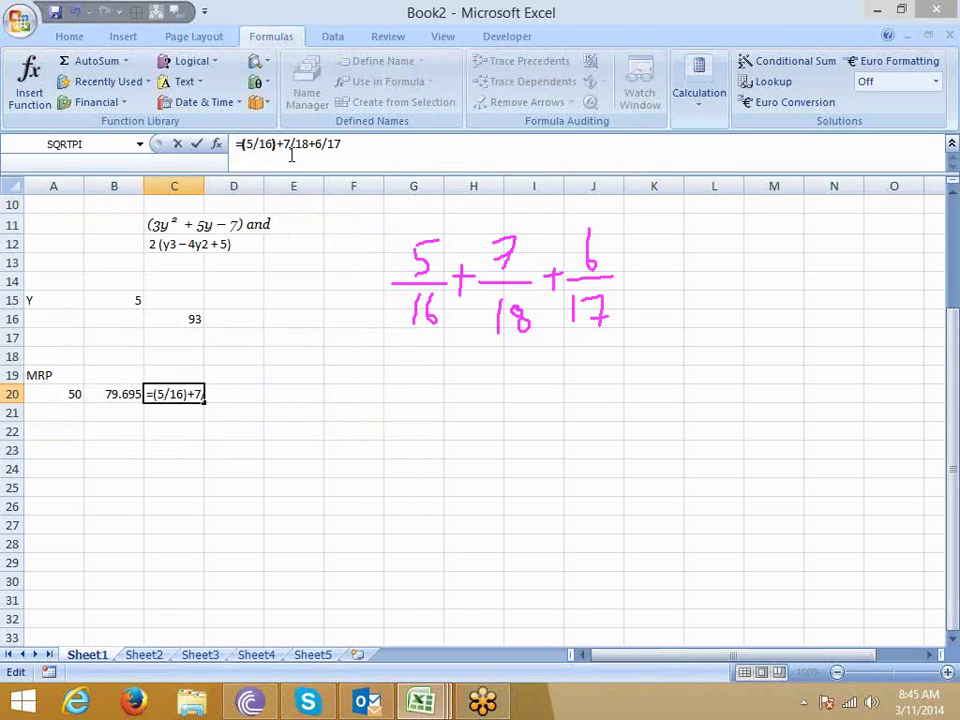
{"action": "left_click", "coordinate": [286, 146]}
{"action": "type", "text": "("}
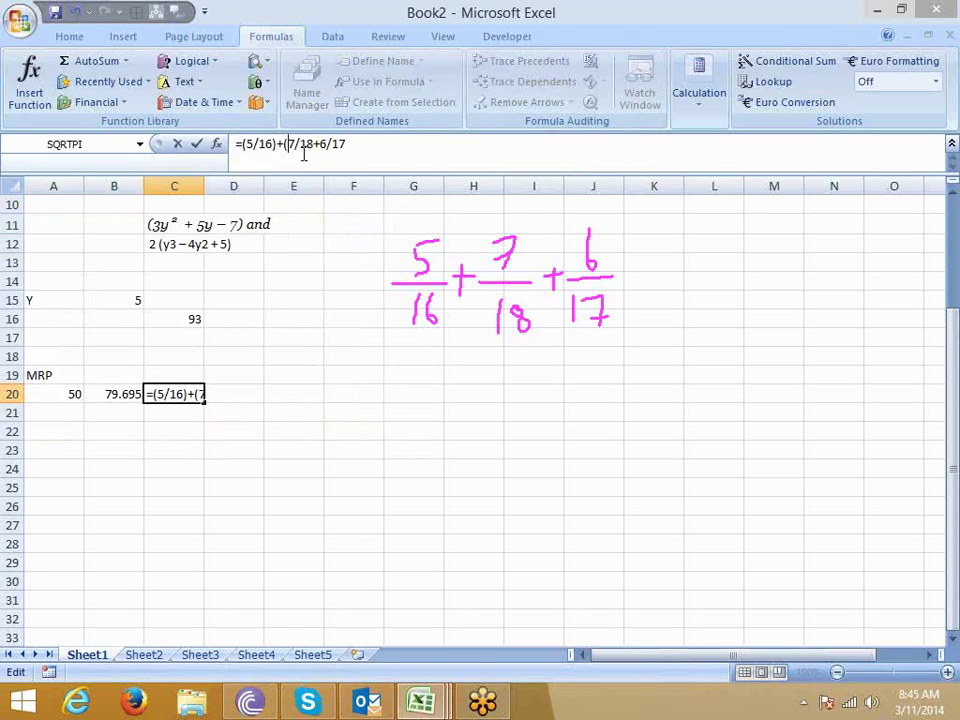
{"action": "left_click", "coordinate": [315, 146]}
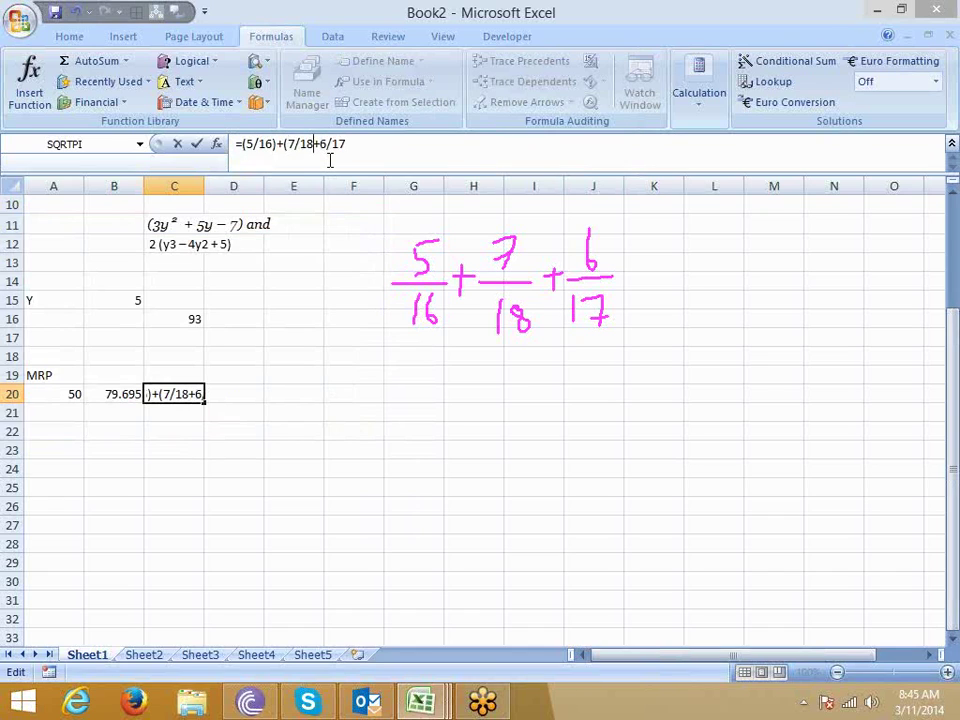
{"action": "type", "text": ")"}
{"action": "left_click", "coordinate": [322, 145]}
{"action": "type", "text": "("}
{"action": "left_click", "coordinate": [357, 145]}
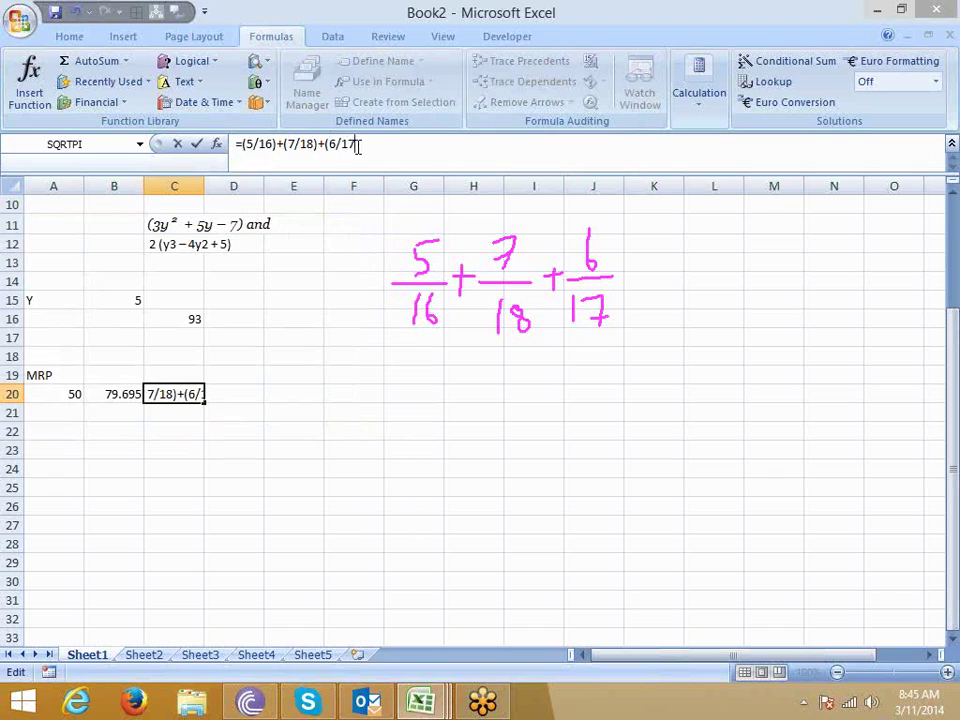
{"action": "type", "text": ")"}
{"action": "key", "text": "Return"}
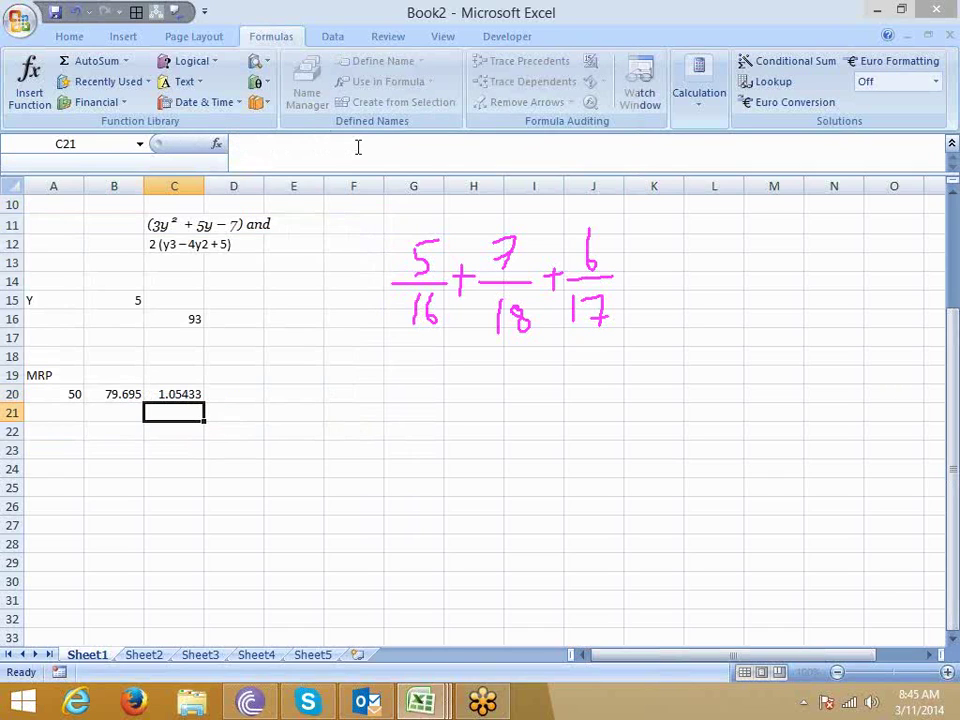
- Review C20's formula, then clear the old pink ink annotations from the sheet
{"action": "key", "text": "Up"}
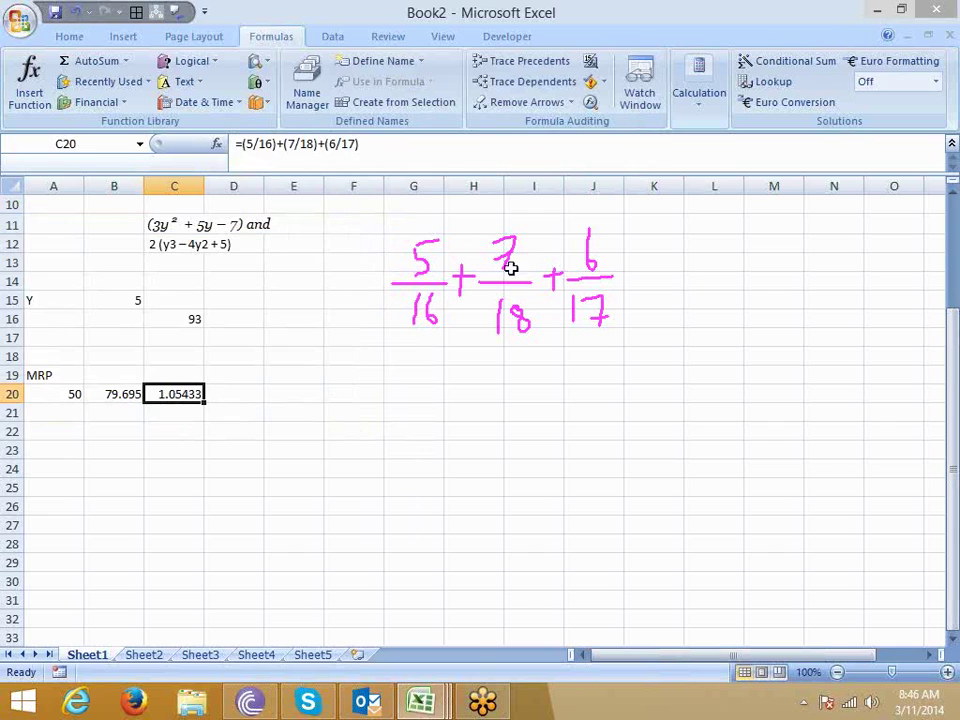
{"action": "scroll", "coordinate": [435, 266], "scroll_direction": "down", "scroll_amount": 3}
{"action": "scroll", "coordinate": [437, 266], "scroll_direction": "down", "scroll_amount": 3}
{"action": "scroll", "coordinate": [398, 333], "scroll_direction": "up", "scroll_amount": 4}
{"action": "left_click", "coordinate": [354, 392]}
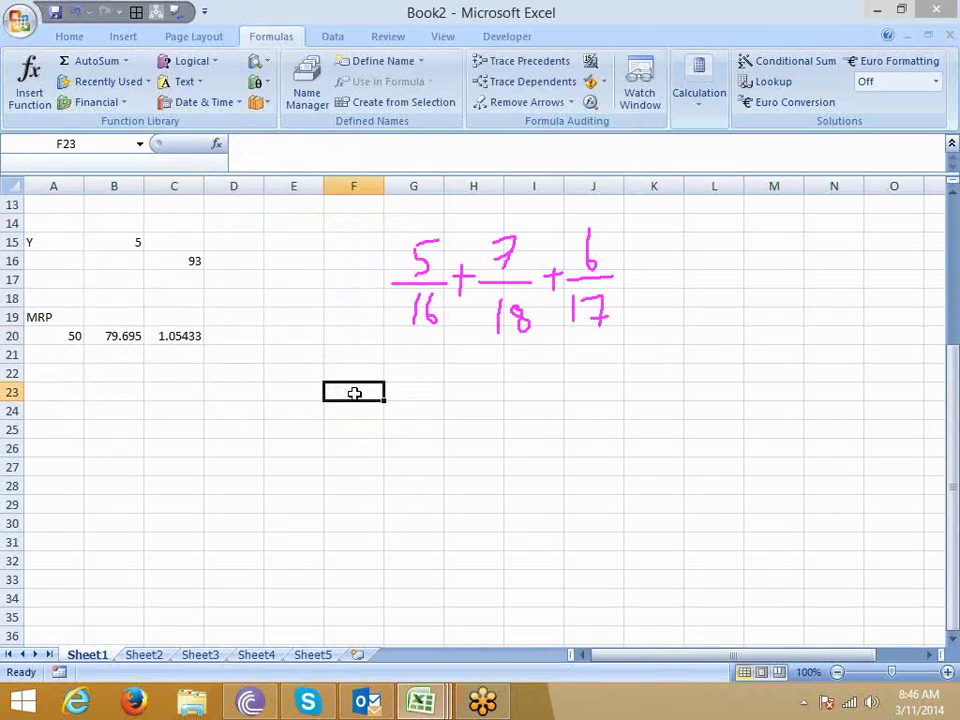
{"action": "scroll", "coordinate": [375, 388], "scroll_direction": "up", "scroll_amount": 1}
{"action": "scroll", "coordinate": [500, 300], "scroll_direction": "up", "scroll_amount": 1}
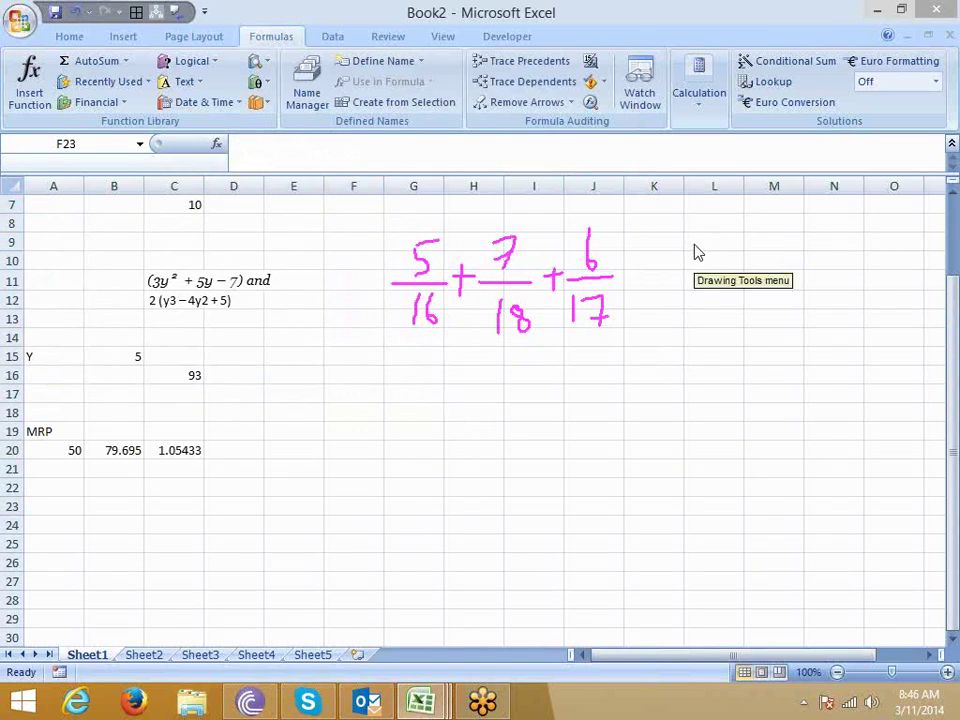
{"action": "left_click", "coordinate": [709, 323]}
{"action": "key", "text": "Escape"}
{"action": "left_click", "coordinate": [533, 356]}
- With the pen, ink (1/2 ÷ 1/2) over (1/2 + 1/2) near column H
{"action": "scroll", "coordinate": [510, 330], "scroll_direction": "down", "scroll_amount": 1}
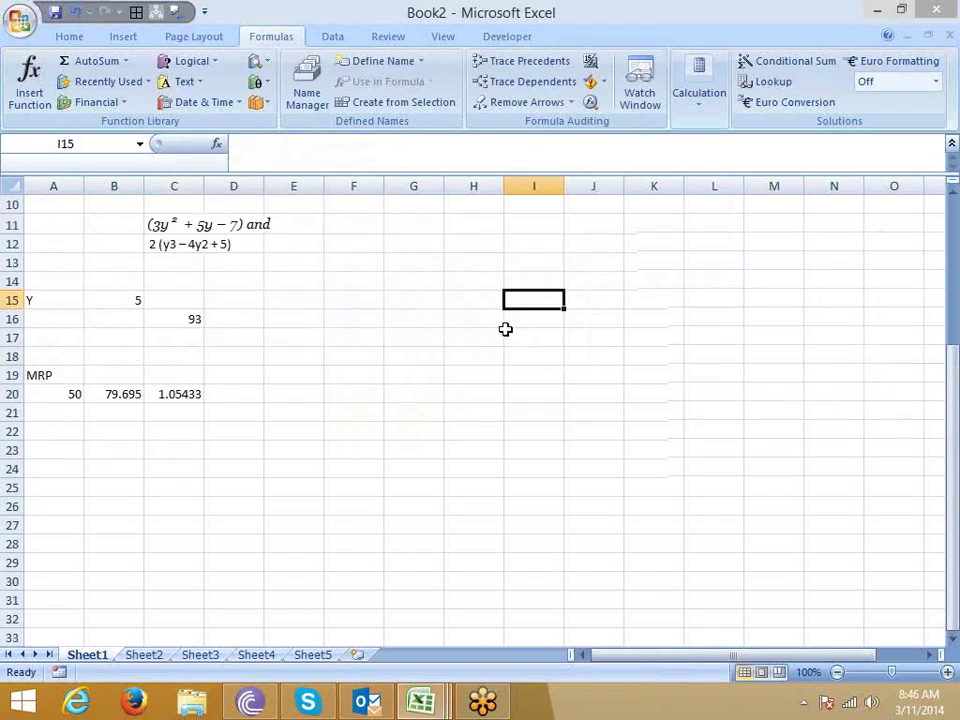
{"action": "scroll", "coordinate": [484, 321], "scroll_direction": "down", "scroll_amount": 2}
{"action": "left_click", "coordinate": [473, 306]}
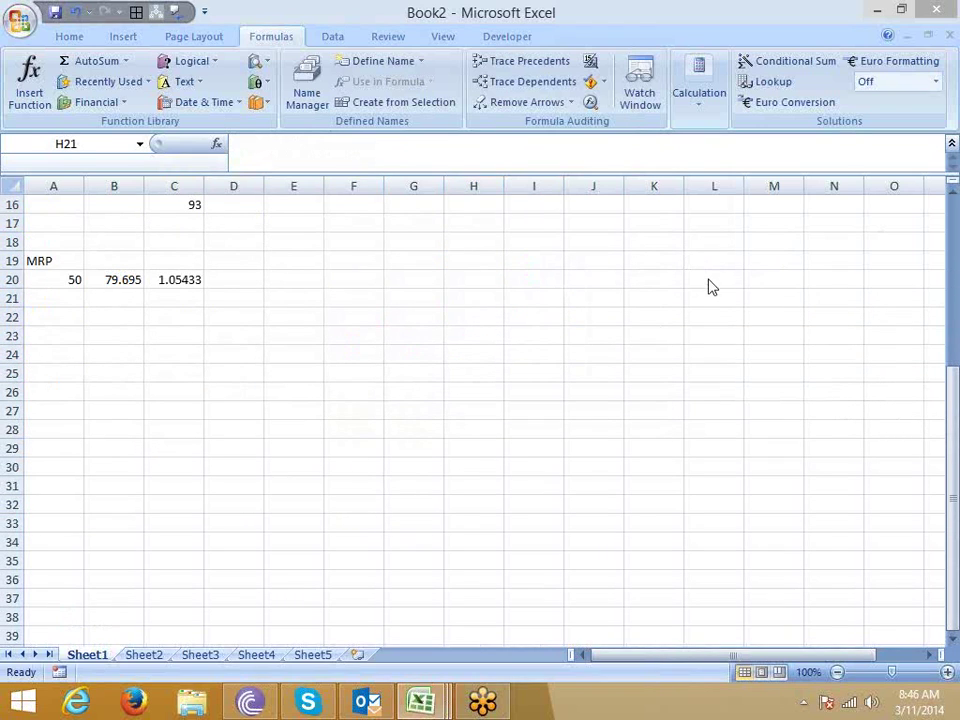
{"action": "key", "text": "ctrl+2"}
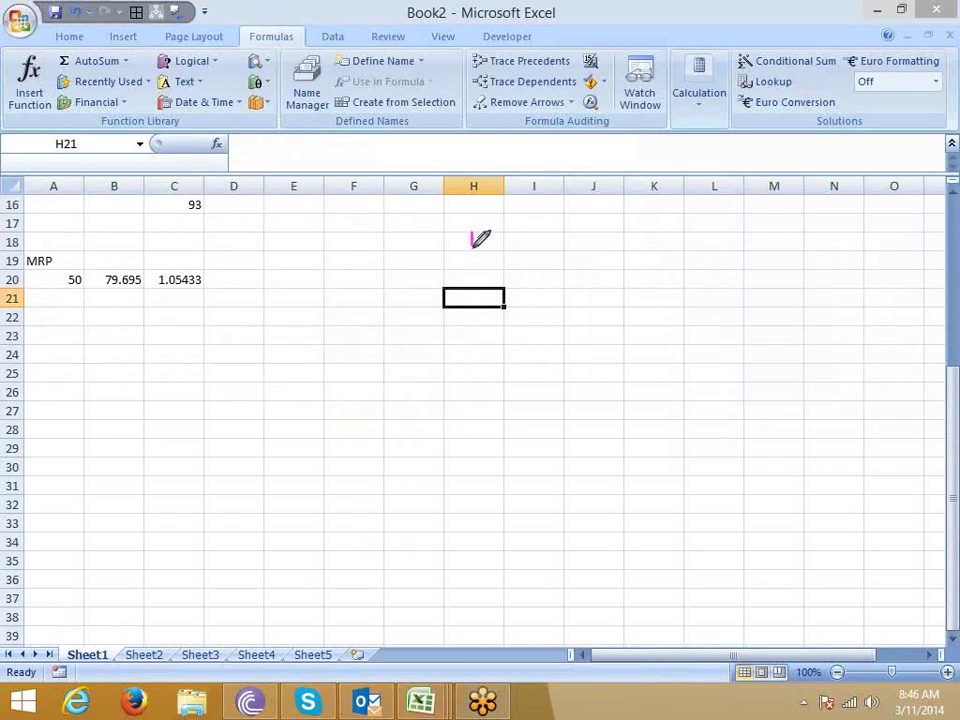
{"action": "mouse_move", "coordinate": [471, 234]}
{"action": "left_mouse_down"}
{"action": "mouse_move", "coordinate": [471, 252]}
{"action": "mouse_move", "coordinate": [502, 266]}
{"action": "mouse_move", "coordinate": [505, 306]}
{"action": "mouse_move", "coordinate": [543, 266]}
{"action": "mouse_move", "coordinate": [573, 276]}
{"action": "mouse_move", "coordinate": [566, 322]}
{"action": "left_mouse_up"}
{"action": "left_click", "coordinate": [534, 258]}
{"action": "left_click", "coordinate": [534, 276]}
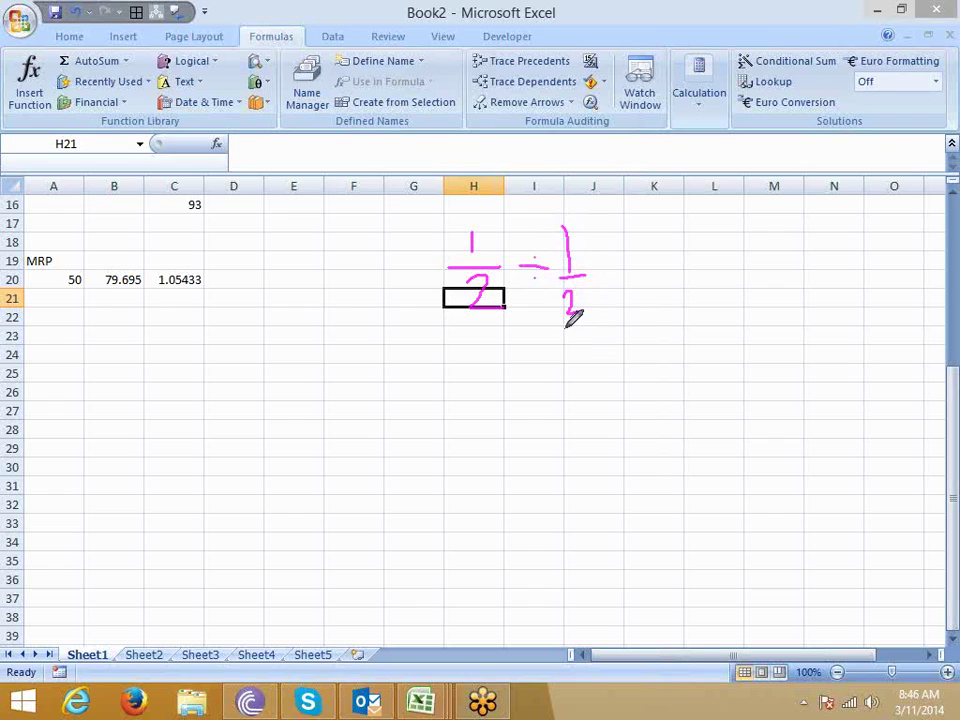
{"action": "left_click_drag", "start_coordinate": [440, 348], "coordinate": [590, 341]}
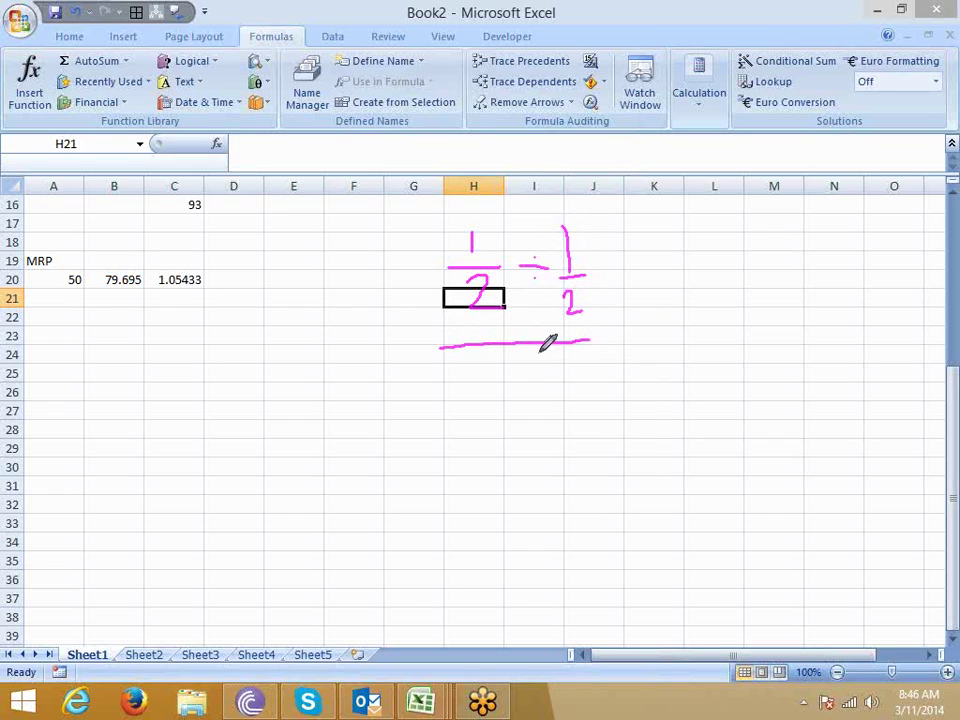
{"action": "mouse_move", "coordinate": [466, 357]}
{"action": "left_mouse_down"}
{"action": "mouse_move", "coordinate": [486, 434]}
{"action": "mouse_move", "coordinate": [513, 391]}
{"action": "mouse_move", "coordinate": [504, 402]}
{"action": "left_mouse_up"}
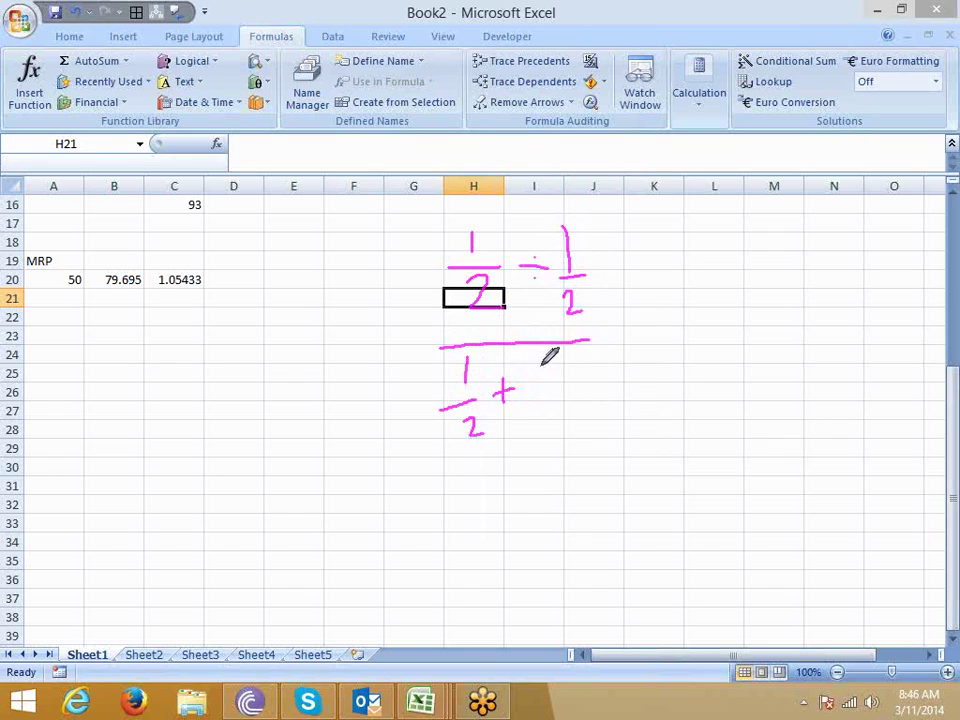
{"action": "left_click_drag", "start_coordinate": [541, 368], "coordinate": [570, 433]}
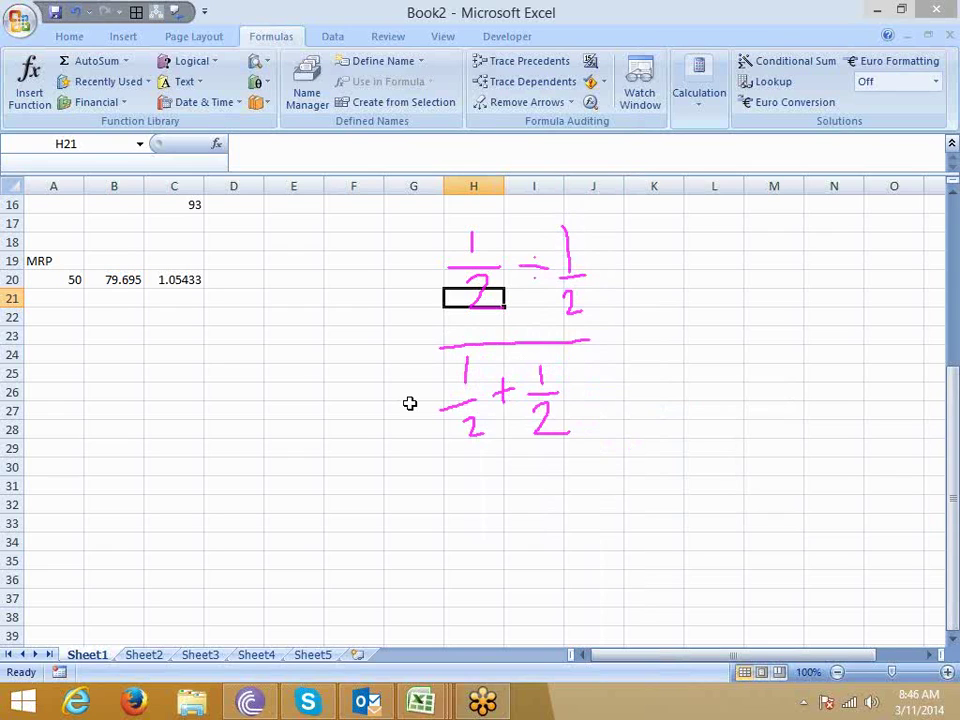
{"action": "left_click", "coordinate": [227, 320]}
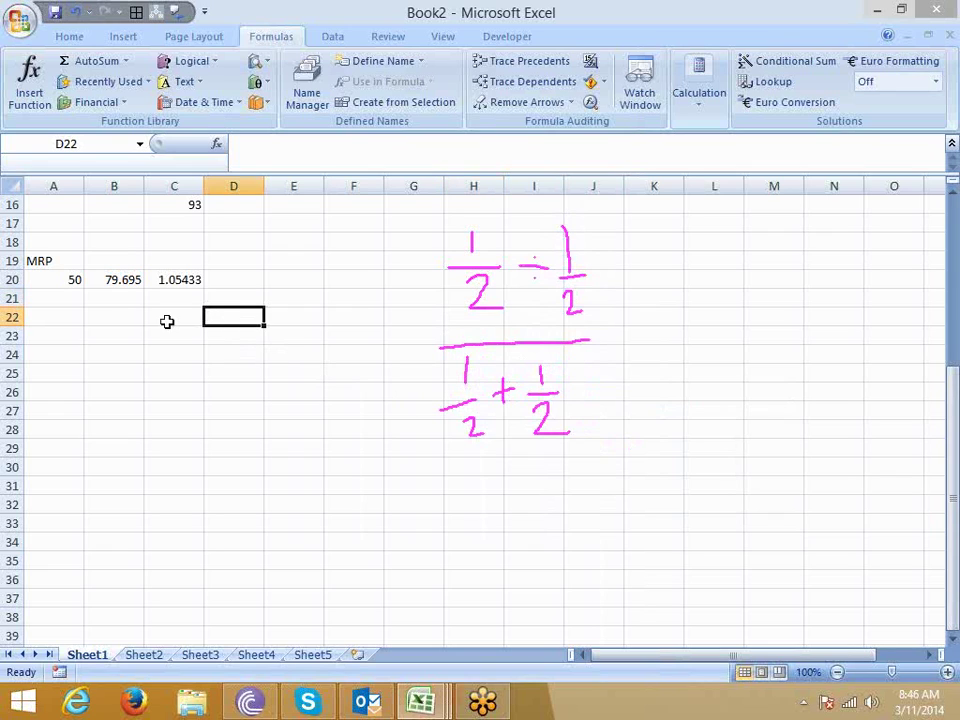
- Select B23 and start the formula as =1/1/1/2, fixing a mistyped digit
{"action": "left_click", "coordinate": [140, 336]}
{"action": "left_click", "coordinate": [174, 354]}
{"action": "left_click", "coordinate": [174, 335]}
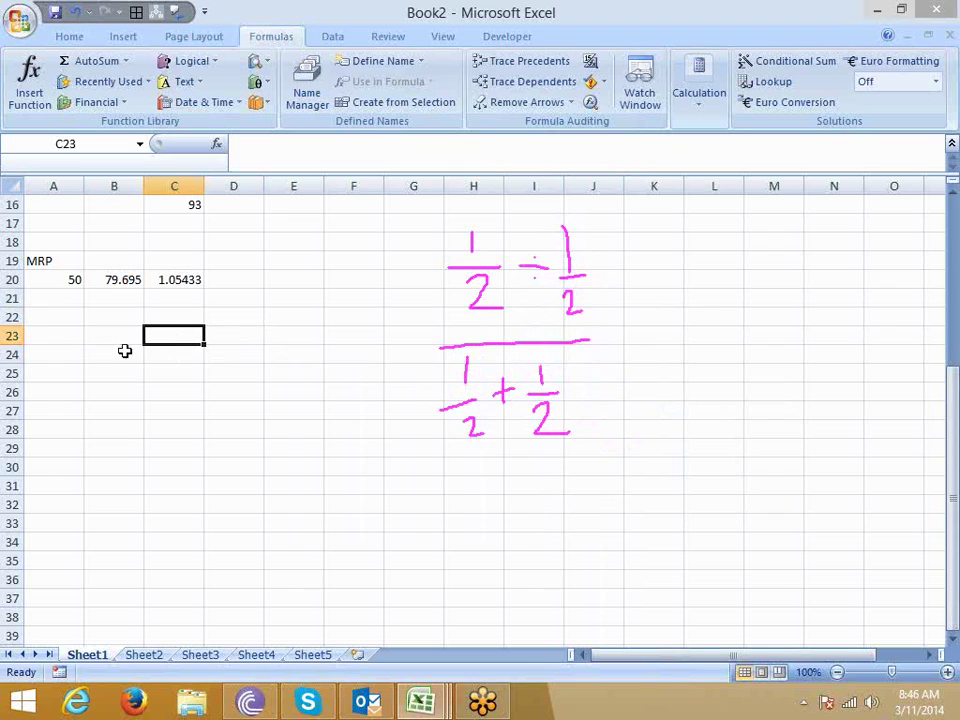
{"action": "left_click", "coordinate": [124, 350]}
{"action": "left_click", "coordinate": [119, 336]}
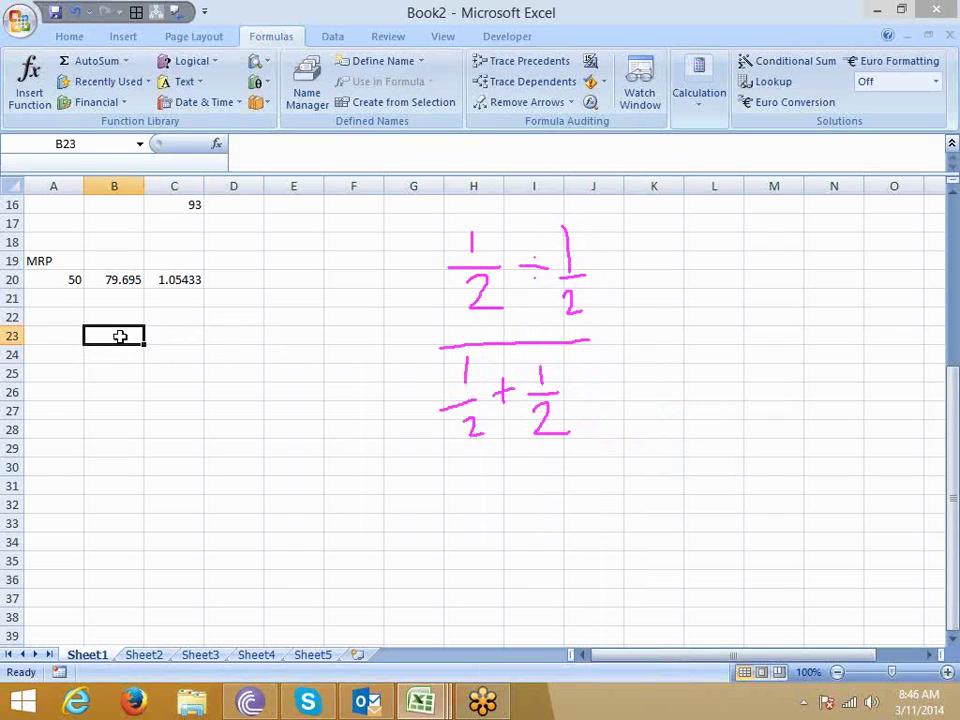
{"action": "type", "text": "=1/1"}
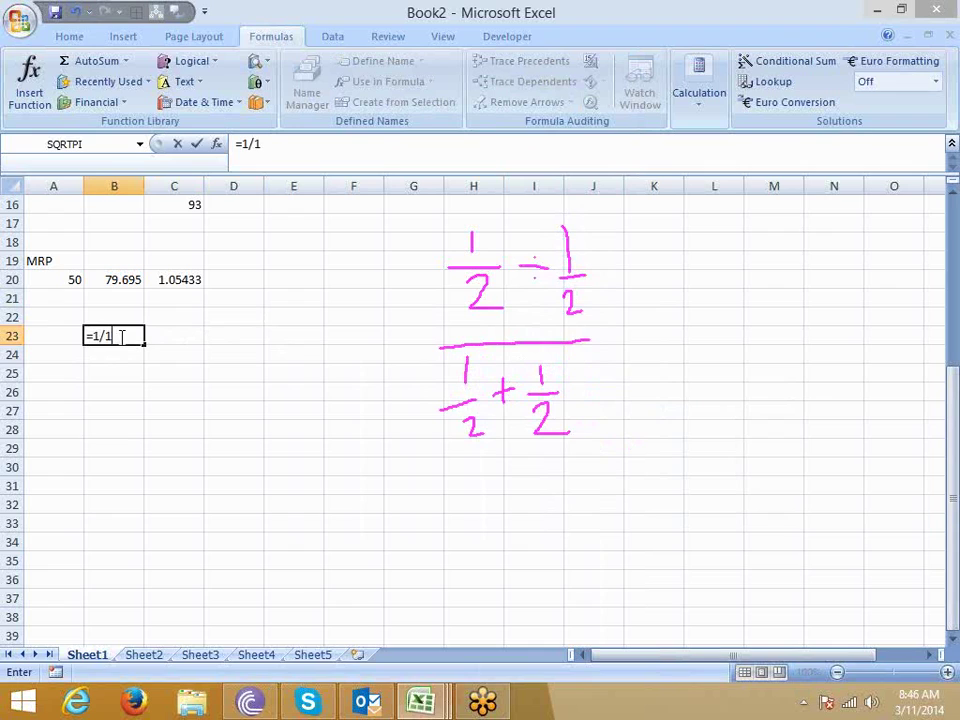
{"action": "type", "text": "/"}
{"action": "type", "text": "1/"}
{"action": "type", "text": "32"}
{"action": "key", "text": "BackSpace"}
{"action": "key", "text": "BackSpace"}
{"action": "type", "text": "2"}
- Rework the formula into a bracketed numerator ((1/2)/(1/2)) followed by /1/2+1/2
{"action": "left_click", "coordinate": [253, 144]}
{"action": "key", "text": "Delete"}
{"action": "type", "text": "2"}
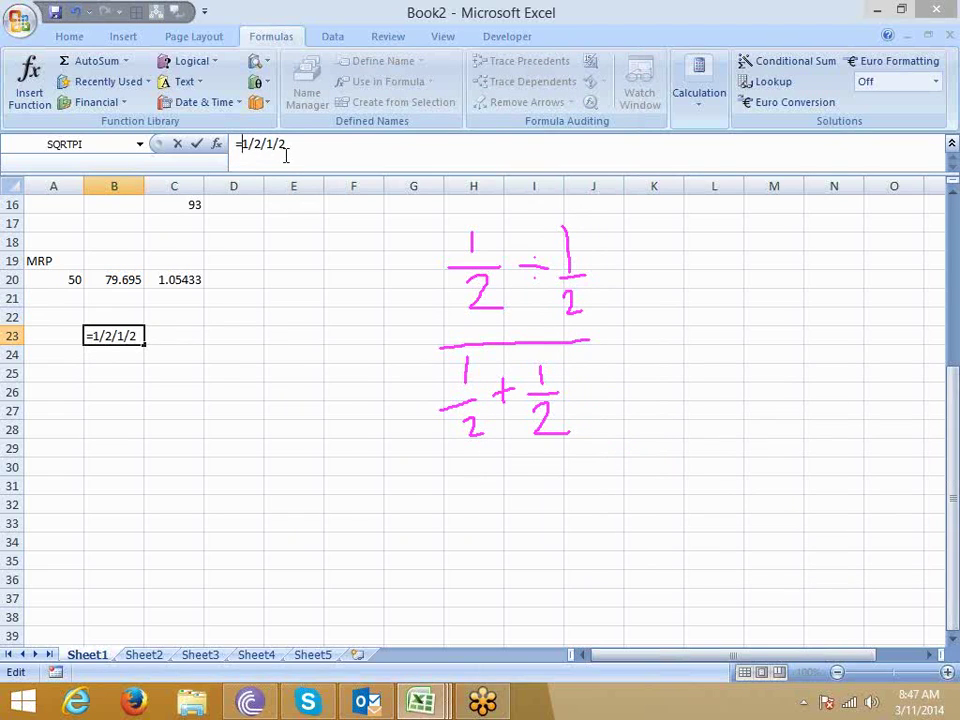
{"action": "type", "text": "("}
{"action": "key", "text": "Right"}
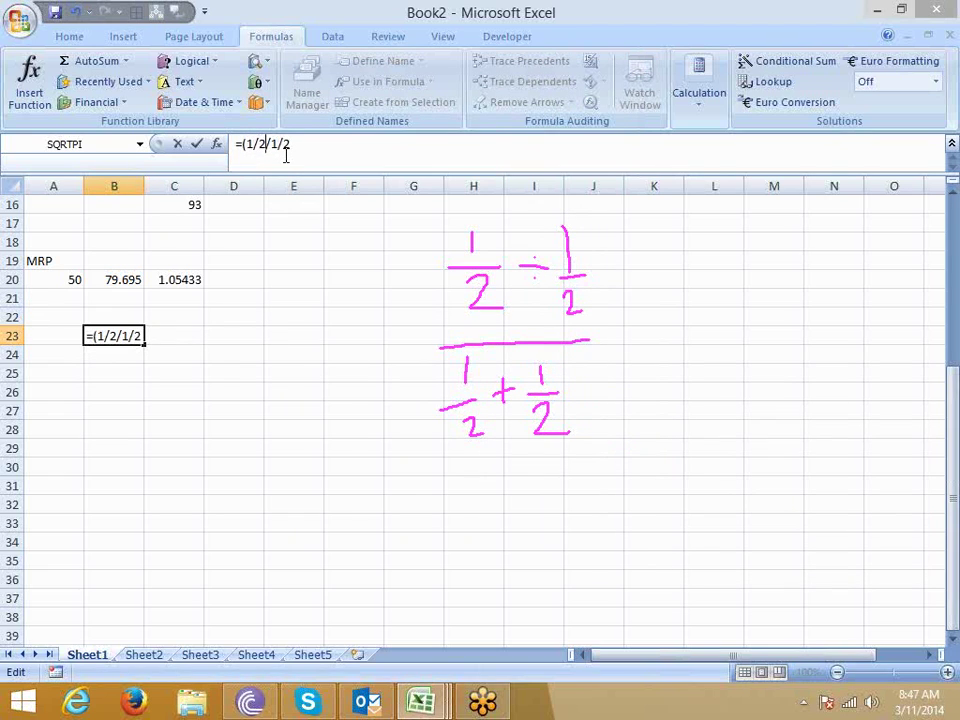
{"action": "type", "text": ")"}
{"action": "key", "text": "Right"}
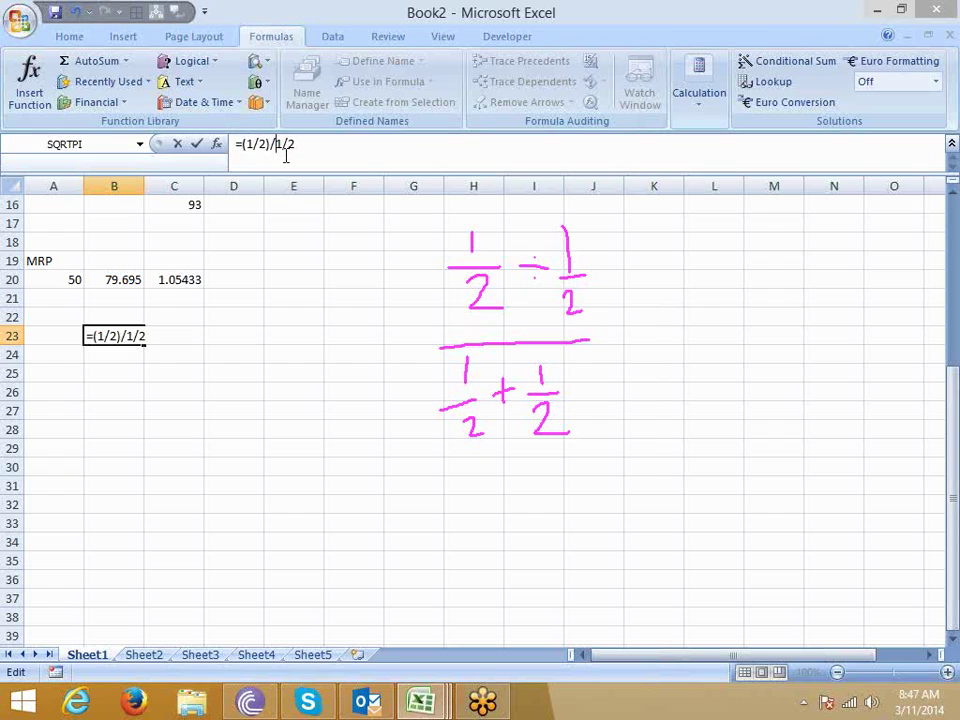
{"action": "key", "text": "Right"}
{"action": "type", "text": "(1/2"}
{"action": "type", "text": ")"}
{"action": "left_click", "coordinate": [245, 155]}
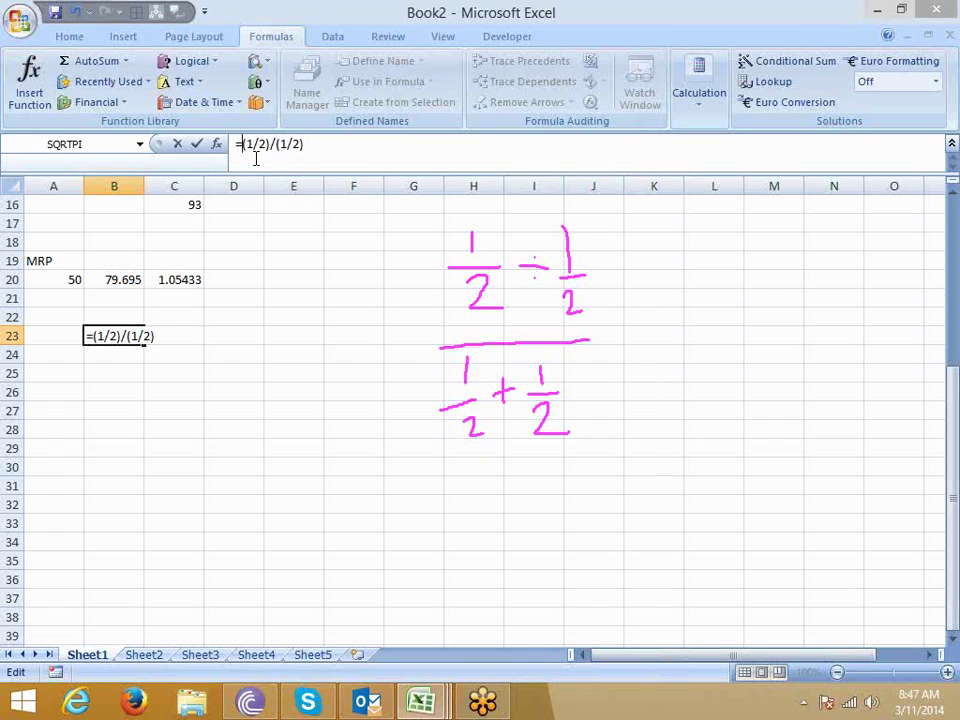
{"action": "type", "text": "(1/2"}
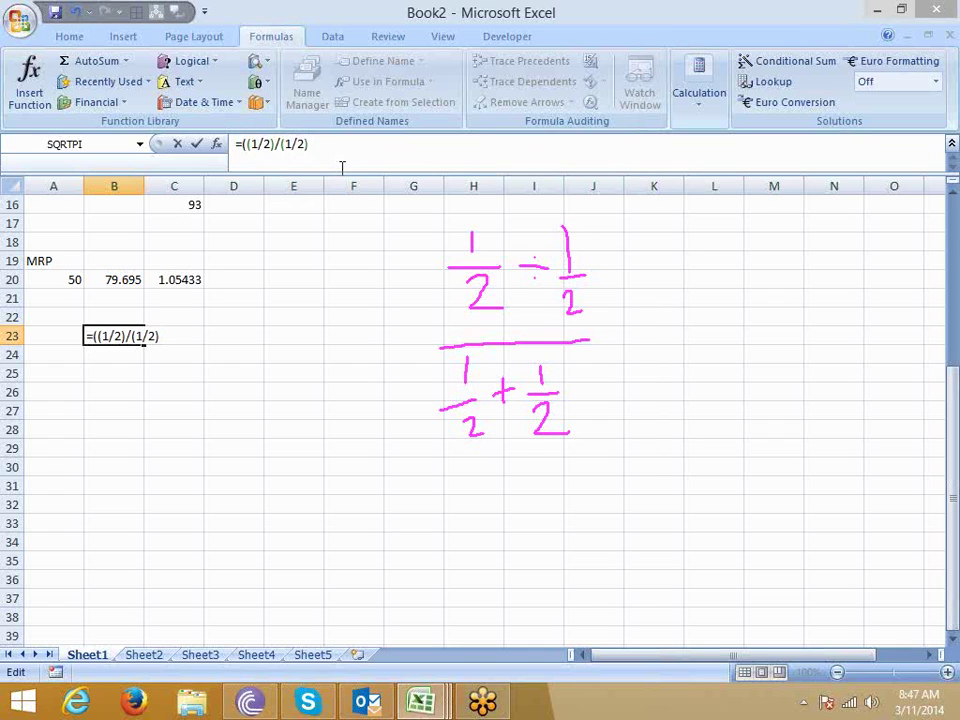
{"action": "type", "text": "))"}
{"action": "type", "text": "/"}
{"action": "type", "text": "1/2"}
{"action": "type", "text": "/"}
{"action": "key", "text": "BackSpace"}
{"action": "type", "text": "+"}
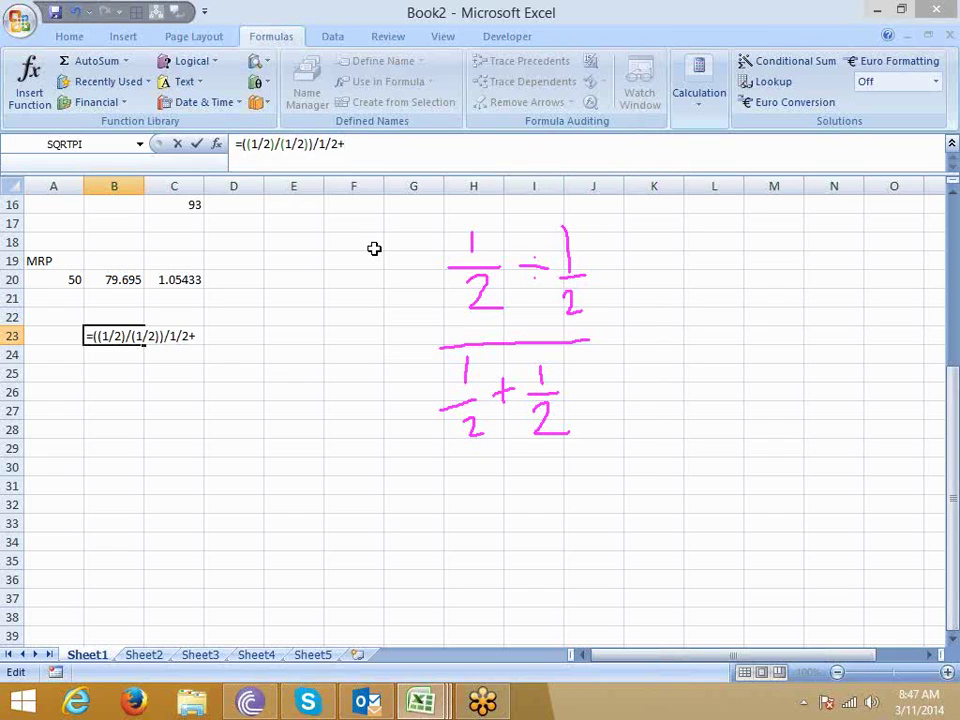
{"action": "type", "text": "1/2"}
- Bracket the denominator so B23 holds =((1/2)/(1/2))/((1/2)+(1/2)), returning 1
{"action": "left_click", "coordinate": [319, 144]}
{"action": "type", "text": "("}
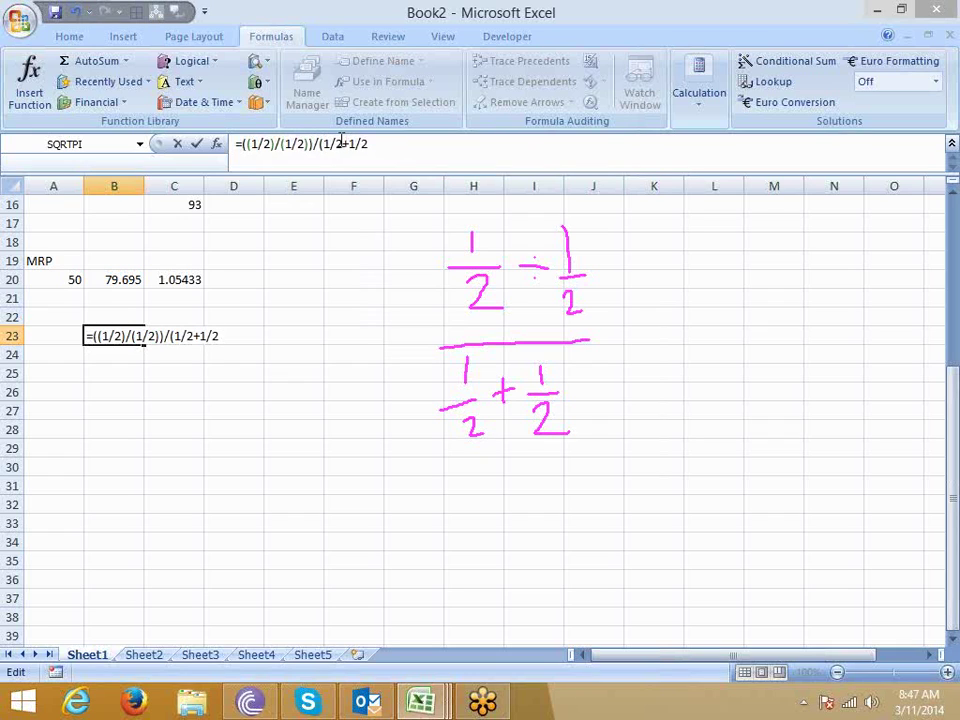
{"action": "left_click", "coordinate": [342, 144]}
{"action": "type", "text": ")/"}
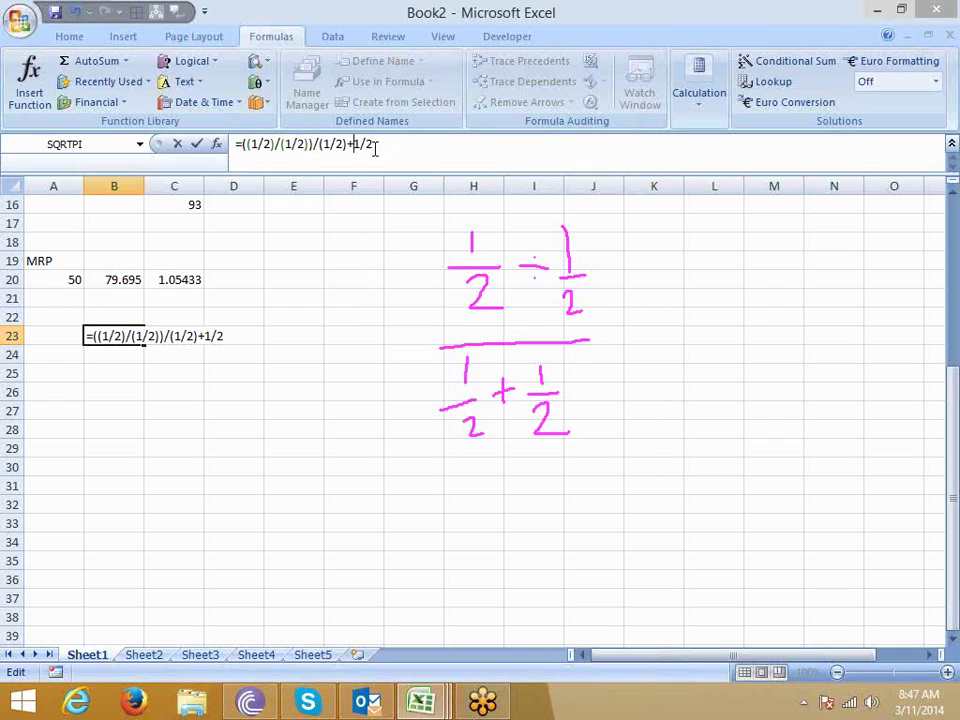
{"action": "type", "text": "(1/2"}
{"action": "type", "text": ")"}
{"action": "left_click", "coordinate": [318, 145]}
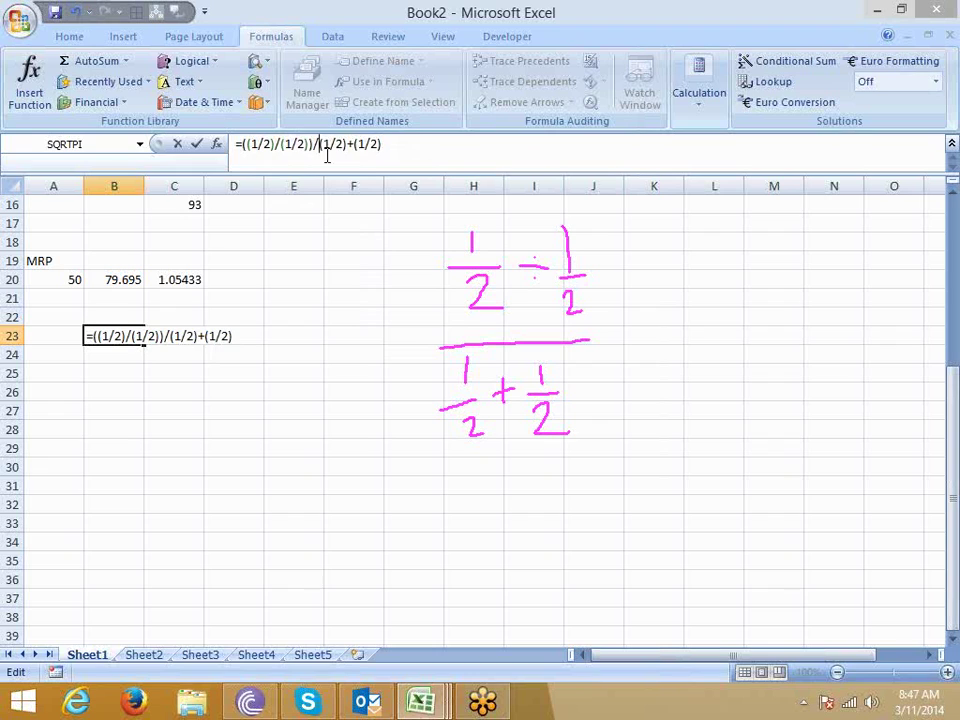
{"action": "type", "text": "("}
{"action": "left_click", "coordinate": [399, 147]}
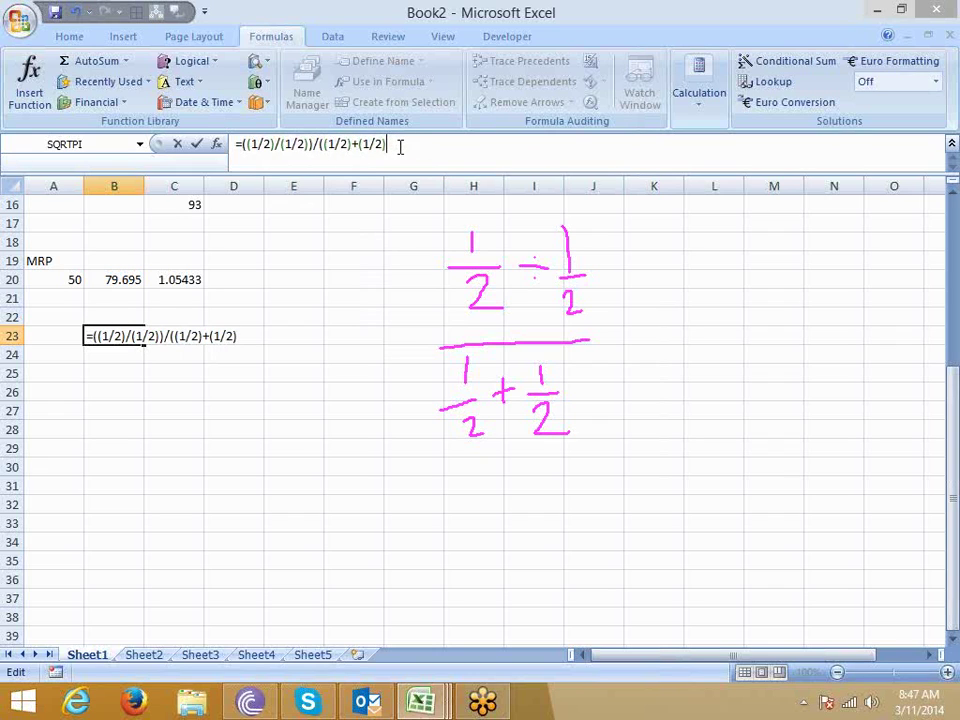
{"action": "type", "text": ")"}
{"action": "key", "text": "Return"}
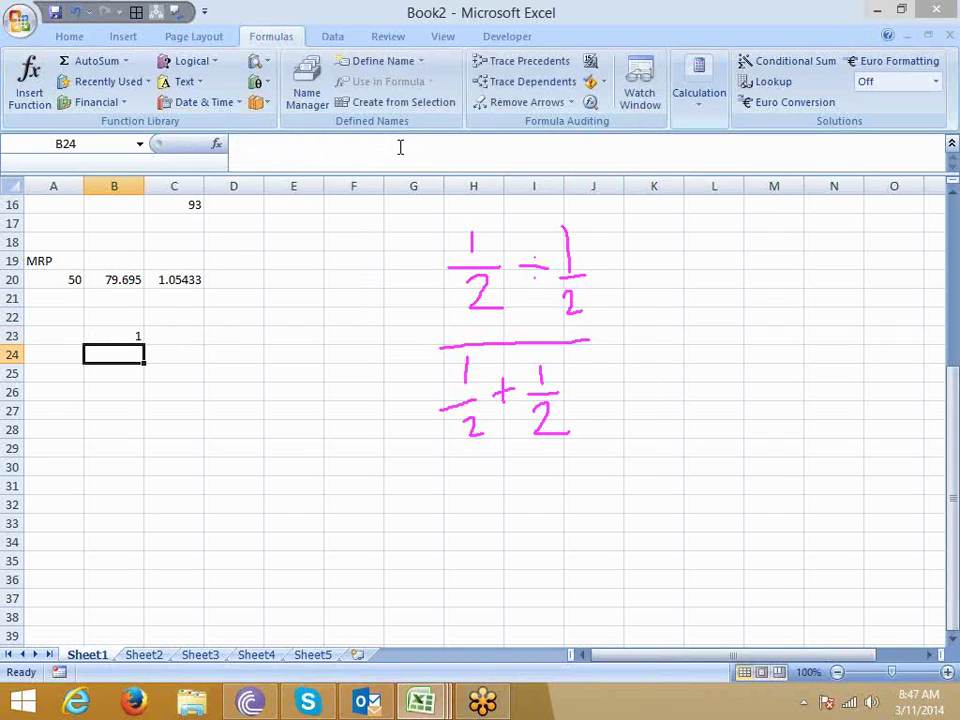
{"action": "key", "text": "Return"}
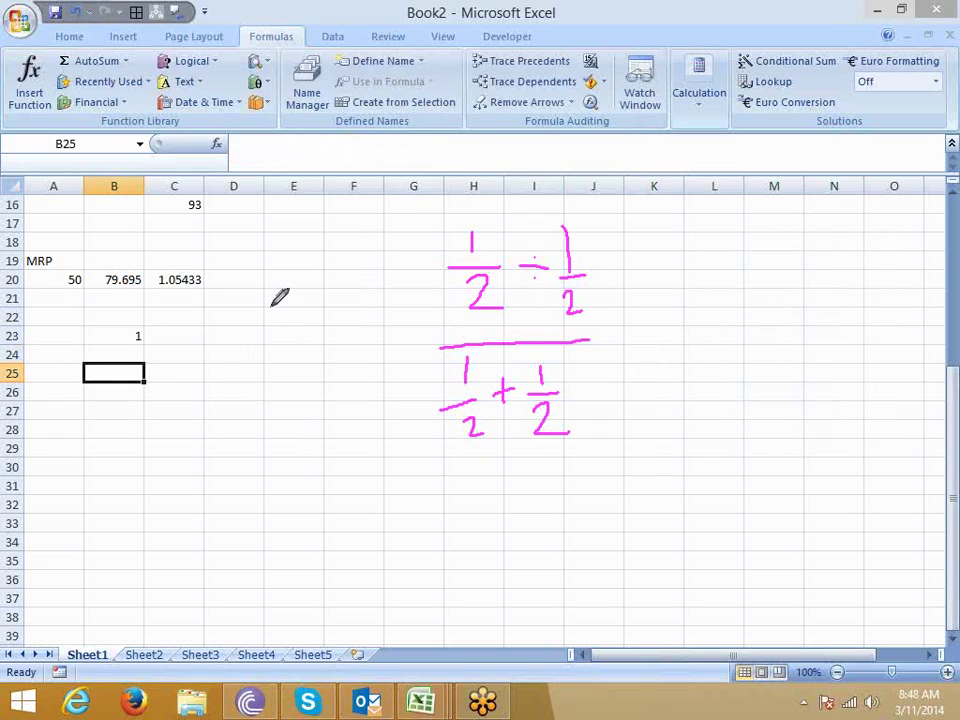
- Ink the numerator ((1/2)/(1/2)) on one line with its outer brackets
{"action": "mouse_move", "coordinate": [272, 309]}
{"action": "left_mouse_down"}
{"action": "mouse_move", "coordinate": [271, 326]}
{"action": "mouse_move", "coordinate": [284, 336]}
{"action": "mouse_move", "coordinate": [357, 330]}
{"action": "left_mouse_up"}
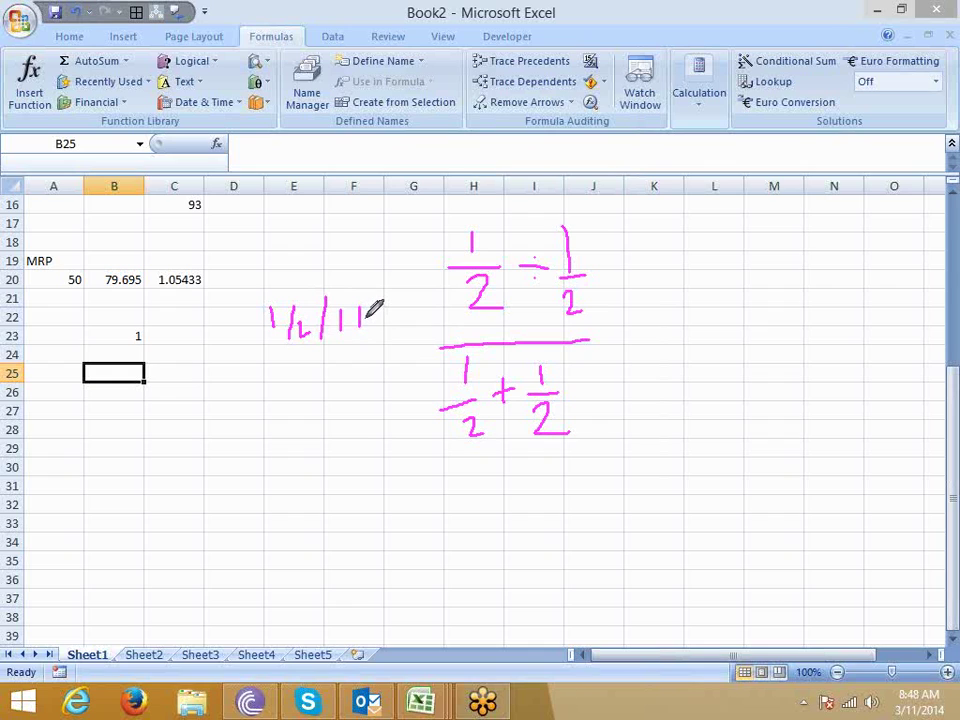
{"action": "mouse_move", "coordinate": [360, 310]}
{"action": "left_mouse_down"}
{"action": "mouse_move", "coordinate": [346, 344]}
{"action": "mouse_move", "coordinate": [361, 354]}
{"action": "left_mouse_up"}
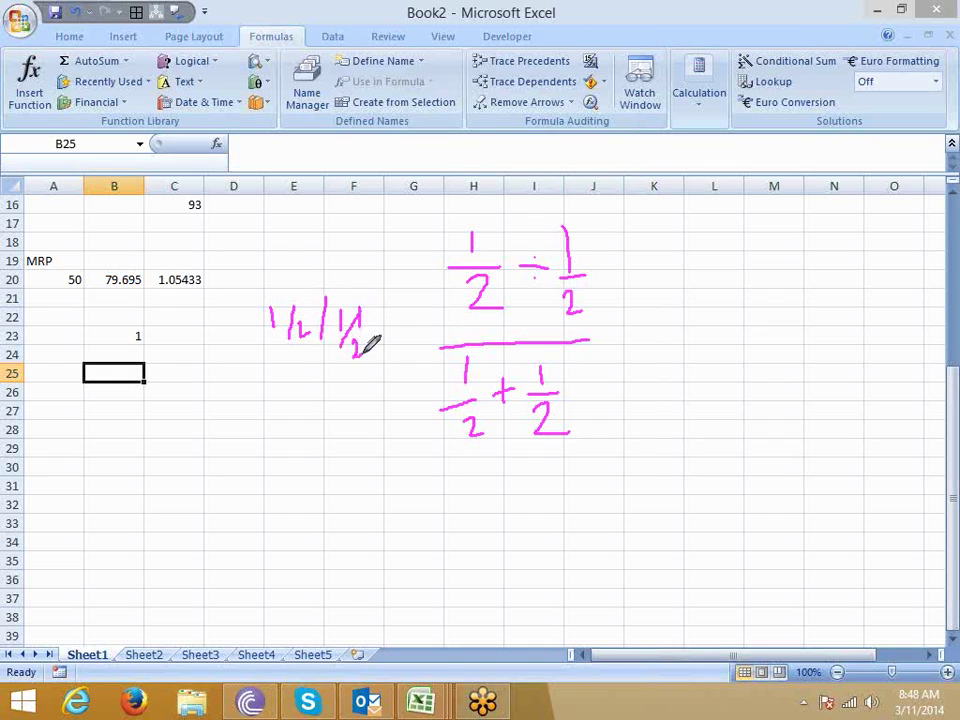
{"action": "mouse_move", "coordinate": [264, 310]}
{"action": "left_mouse_down"}
{"action": "mouse_move", "coordinate": [279, 332]}
{"action": "mouse_move", "coordinate": [315, 300]}
{"action": "mouse_move", "coordinate": [345, 305]}
{"action": "mouse_move", "coordinate": [335, 358]}
{"action": "left_mouse_up"}
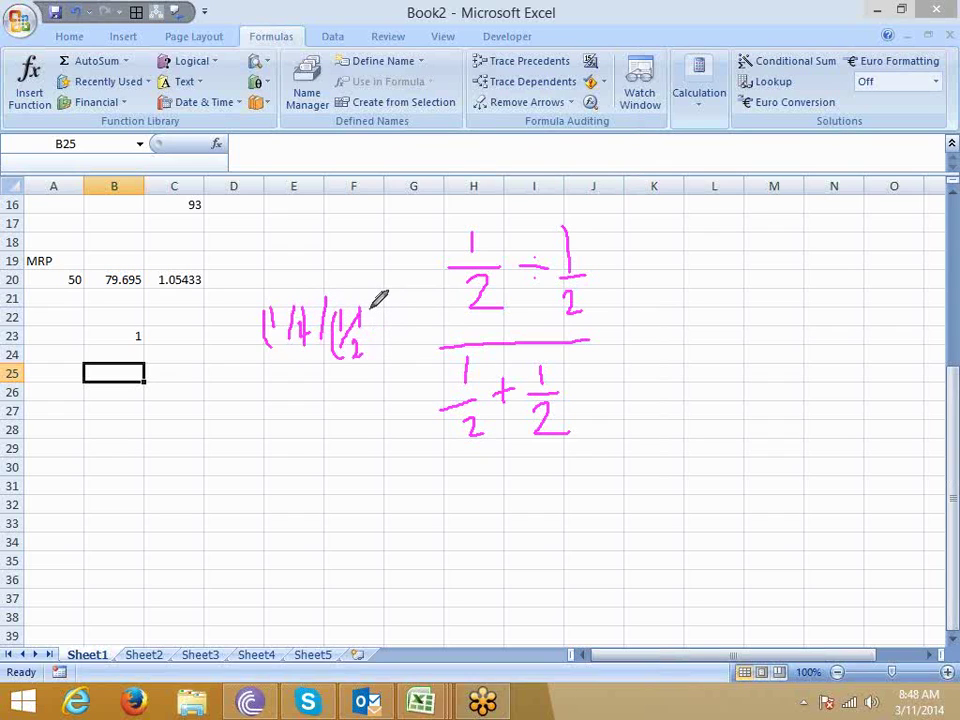
{"action": "left_click_drag", "start_coordinate": [371, 310], "coordinate": [374, 362]}
{"action": "left_click_drag", "start_coordinate": [250, 302], "coordinate": [284, 368]}
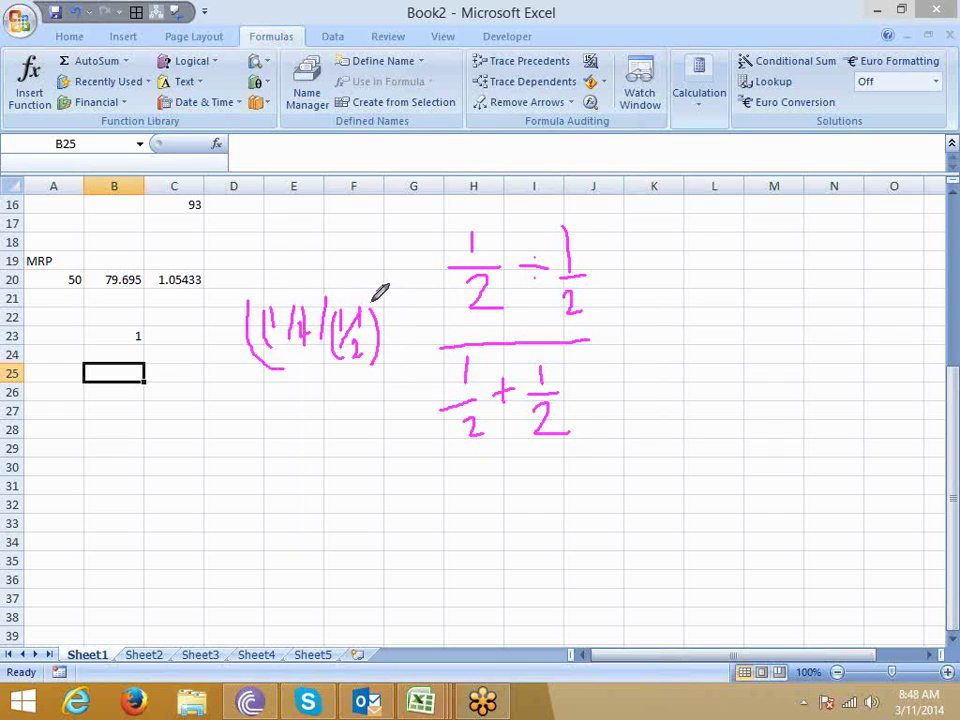
{"action": "mouse_move", "coordinate": [380, 300]}
{"action": "left_mouse_down"}
{"action": "mouse_move", "coordinate": [377, 456]}
{"action": "mouse_move", "coordinate": [386, 487]}
{"action": "mouse_move", "coordinate": [408, 484]}
{"action": "left_mouse_up"}
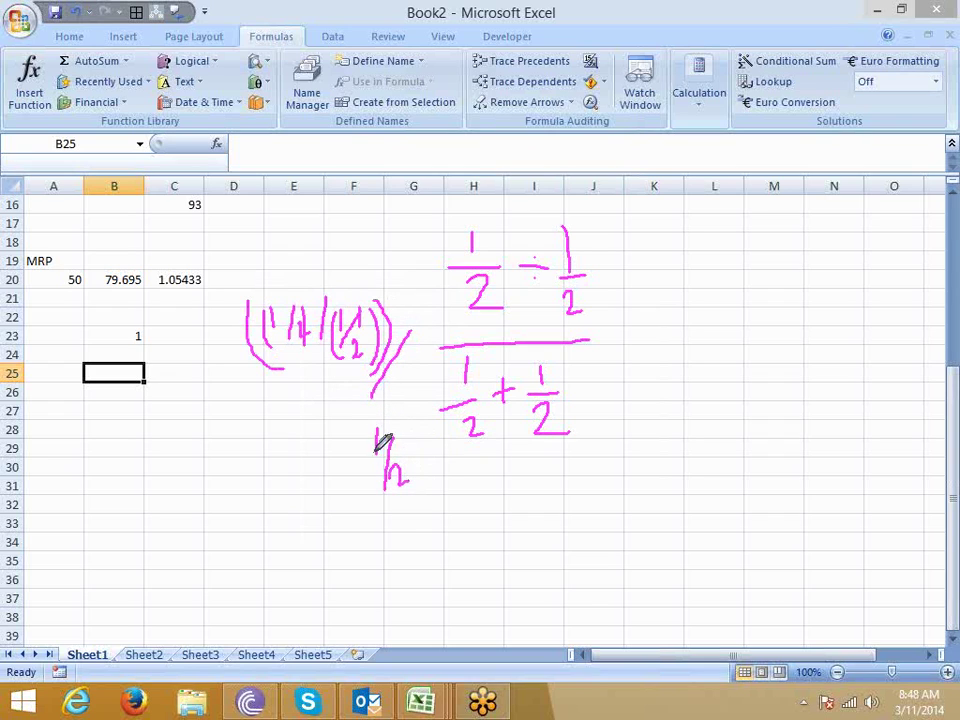
- Ink the denominator ((1/2)+(1/2)) below it, with parentheses and outer brackets
{"action": "mouse_move", "coordinate": [358, 436]}
{"action": "left_mouse_down"}
{"action": "mouse_move", "coordinate": [358, 456]}
{"action": "mouse_move", "coordinate": [405, 532]}
{"action": "left_mouse_up"}
{"action": "left_click_drag", "start_coordinate": [404, 432], "coordinate": [432, 512]}
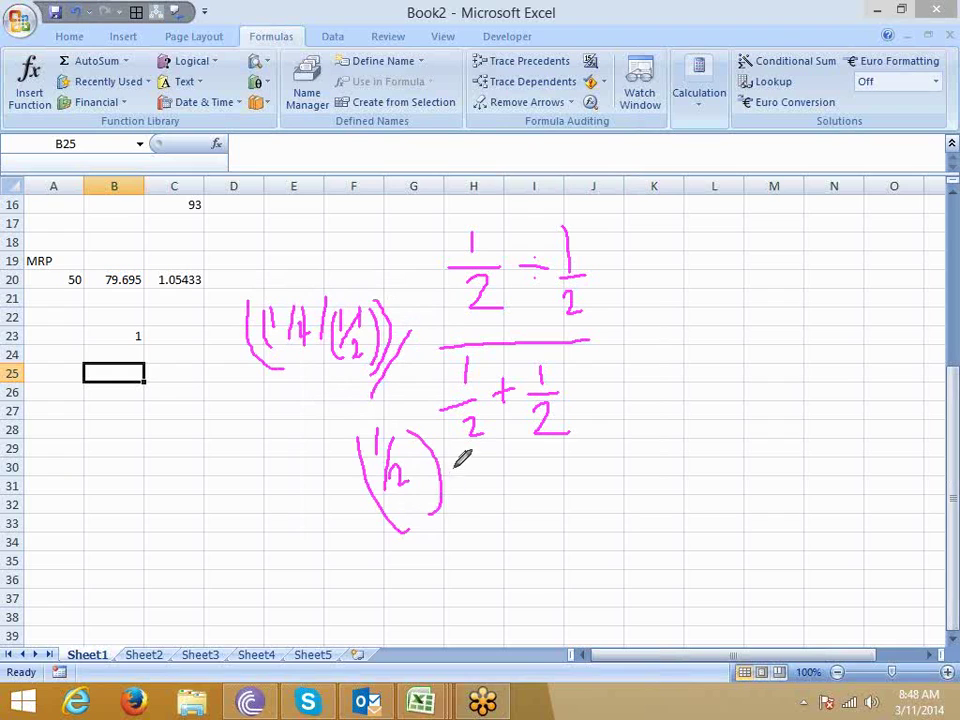
{"action": "mouse_move", "coordinate": [453, 467]}
{"action": "left_mouse_down"}
{"action": "mouse_move", "coordinate": [474, 463]}
{"action": "mouse_move", "coordinate": [468, 481]}
{"action": "left_mouse_up"}
{"action": "mouse_move", "coordinate": [498, 462]}
{"action": "left_mouse_down"}
{"action": "mouse_move", "coordinate": [504, 498]}
{"action": "mouse_move", "coordinate": [521, 498]}
{"action": "left_mouse_up"}
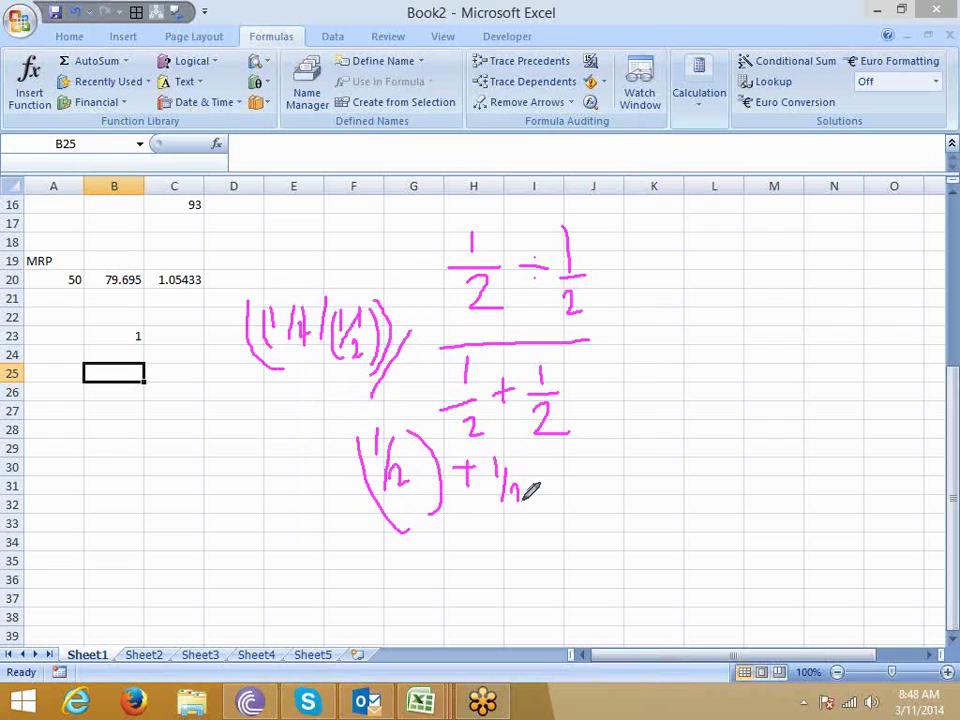
{"action": "left_click_drag", "start_coordinate": [490, 458], "coordinate": [511, 540]}
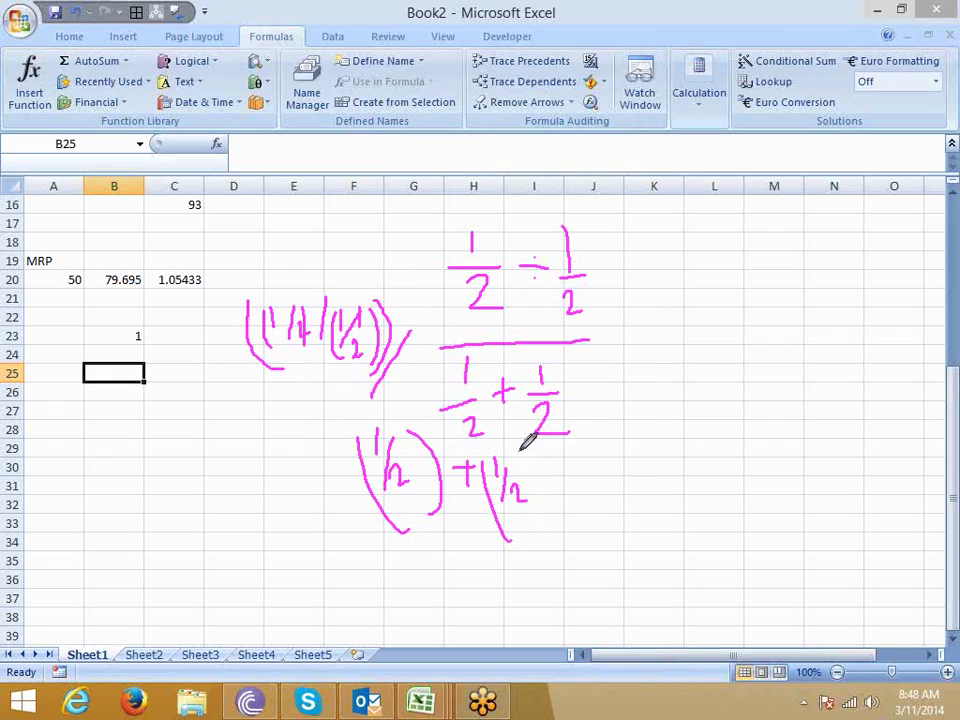
{"action": "left_click_drag", "start_coordinate": [536, 455], "coordinate": [540, 505]}
{"action": "left_click_drag", "start_coordinate": [345, 430], "coordinate": [400, 550]}
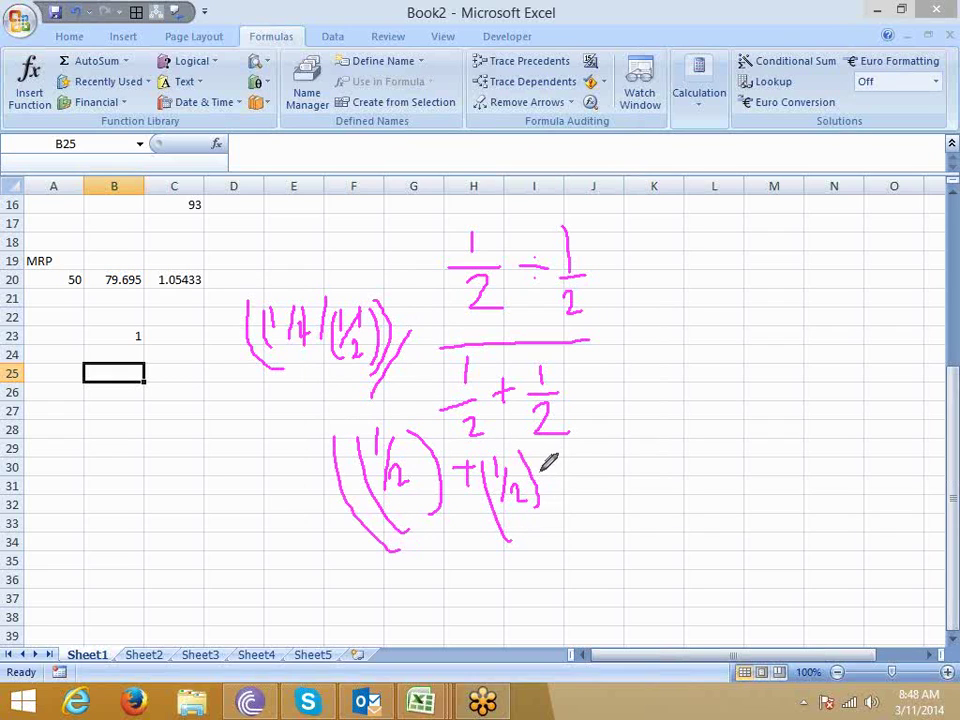
{"action": "left_click_drag", "start_coordinate": [546, 448], "coordinate": [545, 521]}
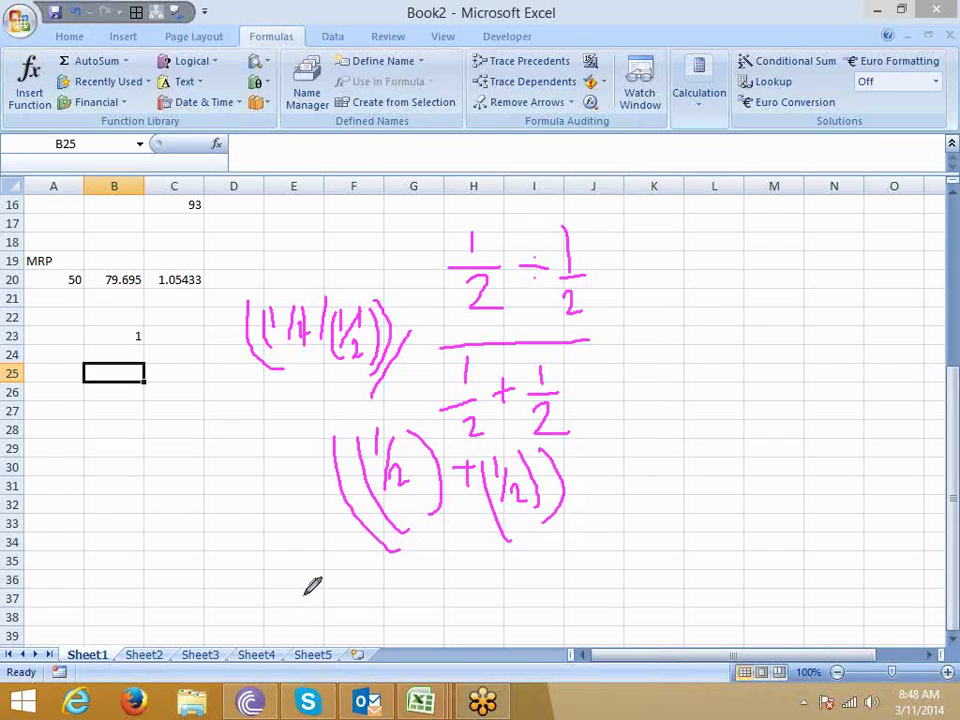
- Compare the sketch with B23's formula, then erase all the ink
{"action": "left_click", "coordinate": [131, 337]}
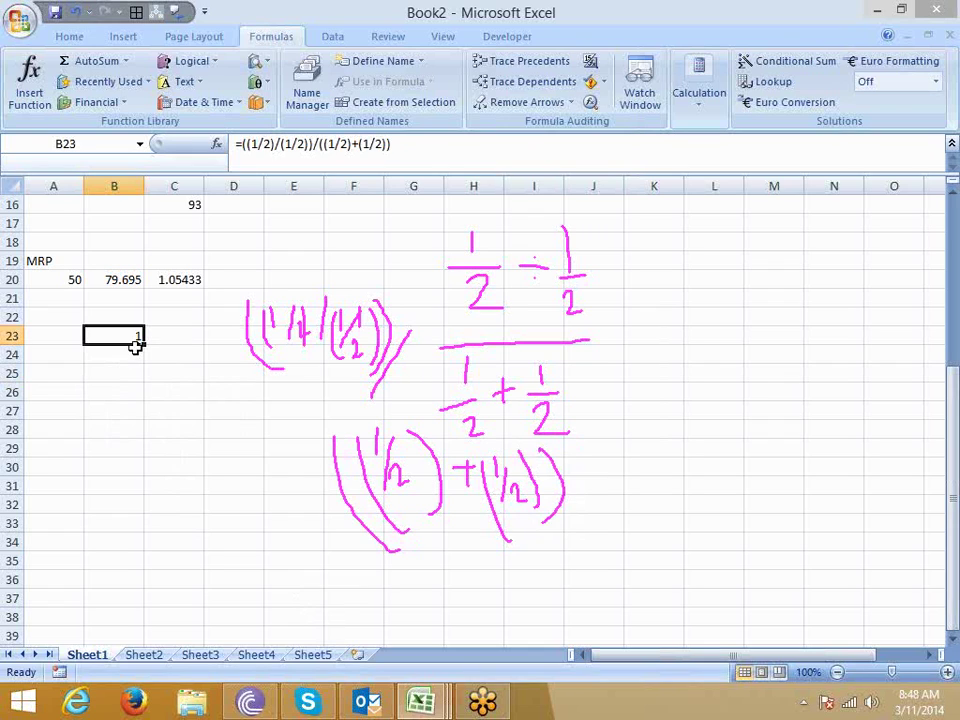
{"action": "left_click", "coordinate": [696, 251]}
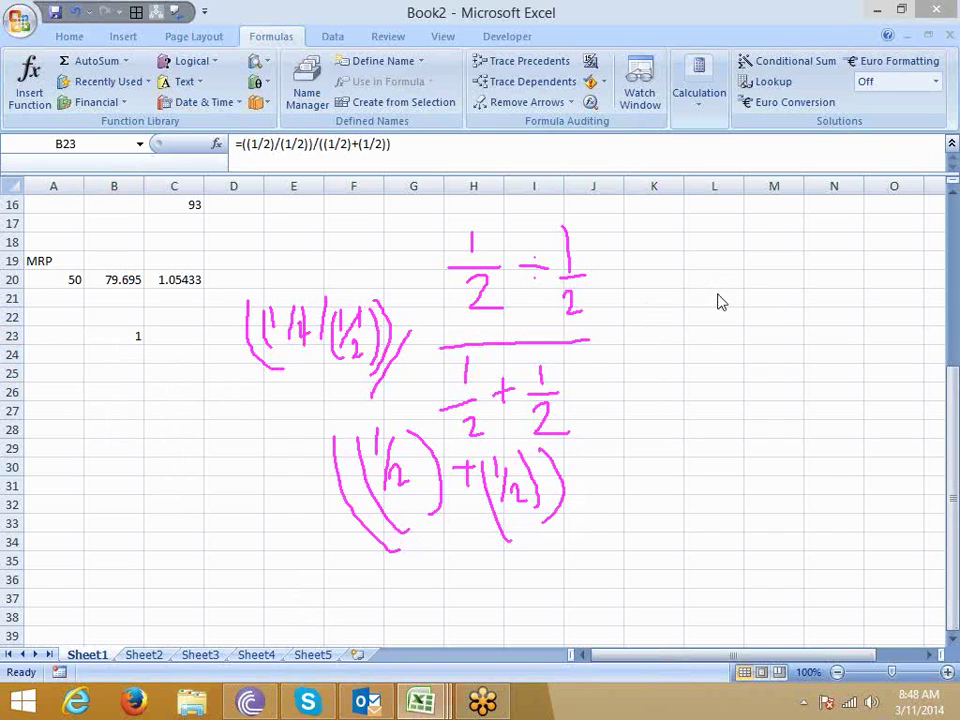
{"action": "key", "text": "Escape"}
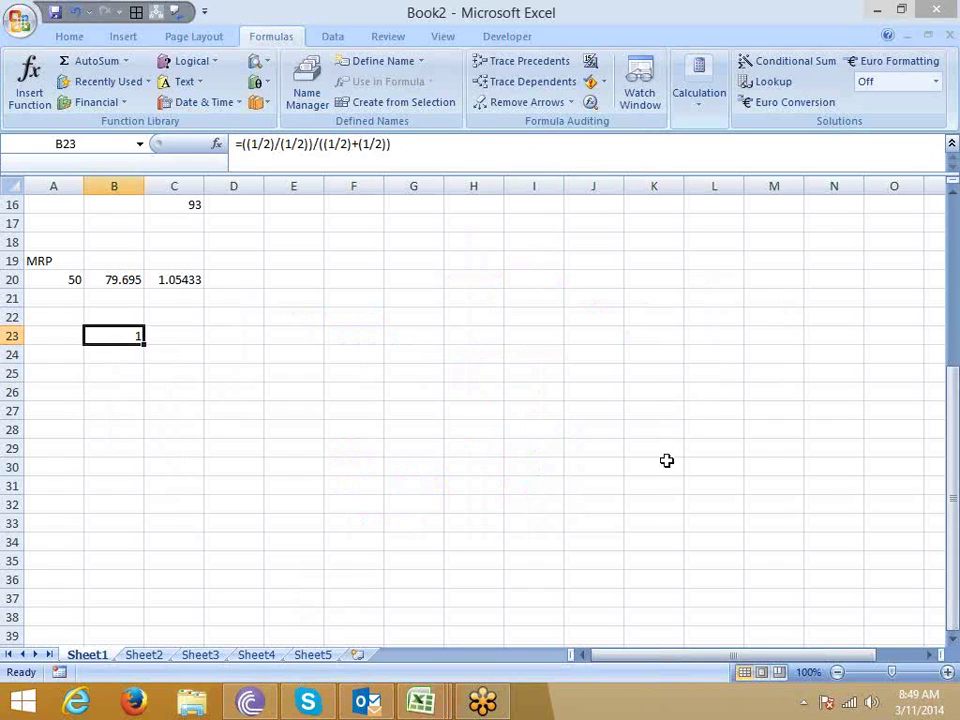
- Switch to the pen and hand-write 2⁴ × 3⁵ × 7² over the sheet
{"action": "right_click", "coordinate": [713, 286]}
{"action": "left_click", "coordinate": [713, 286]}
{"action": "mouse_move", "coordinate": [410, 272]}
{"action": "left_mouse_down"}
{"action": "mouse_move", "coordinate": [422, 299]}
{"action": "mouse_move", "coordinate": [433, 298]}
{"action": "left_mouse_up"}
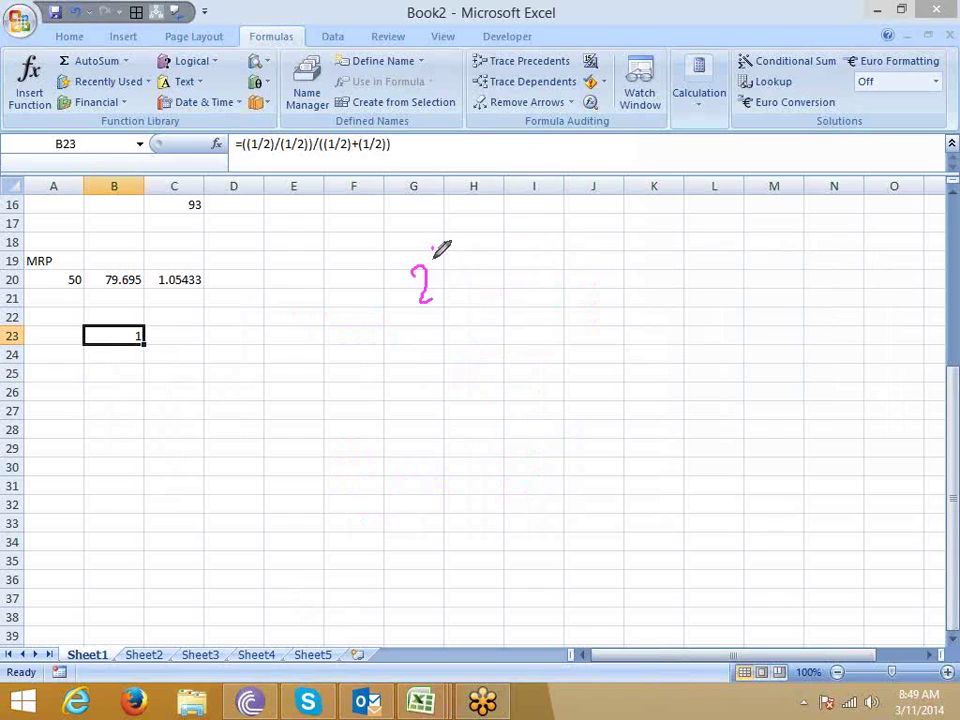
{"action": "mouse_move", "coordinate": [433, 248]}
{"action": "left_mouse_down"}
{"action": "mouse_move", "coordinate": [476, 292]}
{"action": "mouse_move", "coordinate": [470, 298]}
{"action": "left_mouse_up"}
{"action": "mouse_move", "coordinate": [492, 258]}
{"action": "left_mouse_down"}
{"action": "mouse_move", "coordinate": [496, 289]}
{"action": "mouse_move", "coordinate": [514, 262]}
{"action": "left_mouse_up"}
{"action": "mouse_move", "coordinate": [517, 248]}
{"action": "left_mouse_down"}
{"action": "mouse_move", "coordinate": [561, 270]}
{"action": "mouse_move", "coordinate": [546, 292]}
{"action": "left_mouse_up"}
{"action": "left_click_drag", "start_coordinate": [564, 262], "coordinate": [583, 297]}
{"action": "mouse_move", "coordinate": [597, 241]}
{"action": "left_mouse_down"}
{"action": "mouse_move", "coordinate": [604, 236]}
{"action": "mouse_move", "coordinate": [614, 266]}
{"action": "left_mouse_up"}
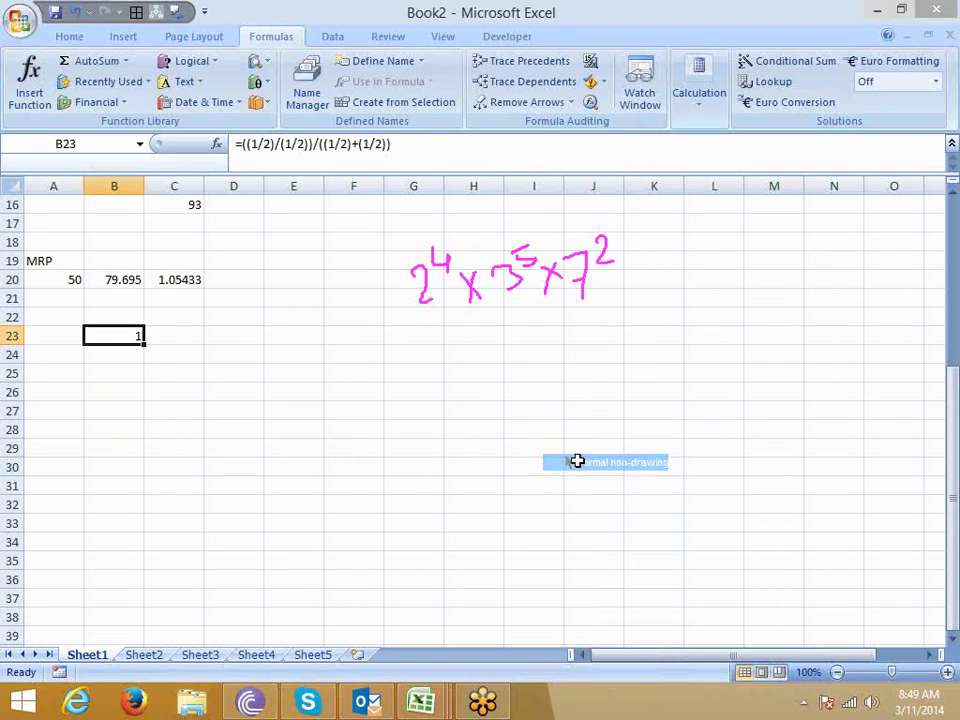
- Enter =(2^4)*(3^5)*(7^2) in D23 and check that it returns 190512
{"action": "left_click", "coordinate": [255, 344]}
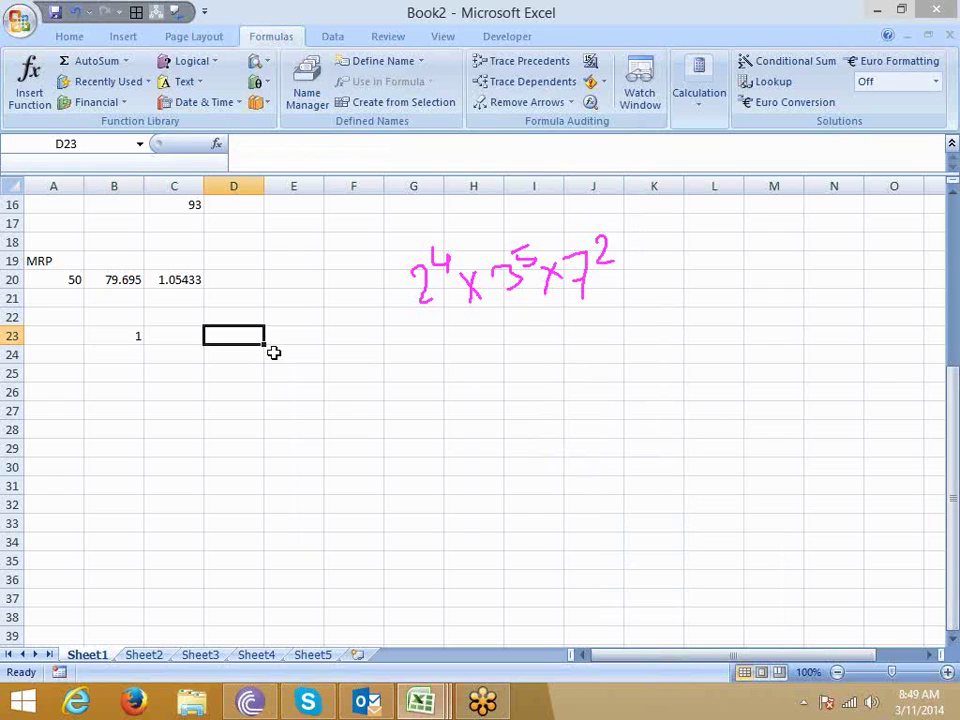
{"action": "type", "text": "=2"}
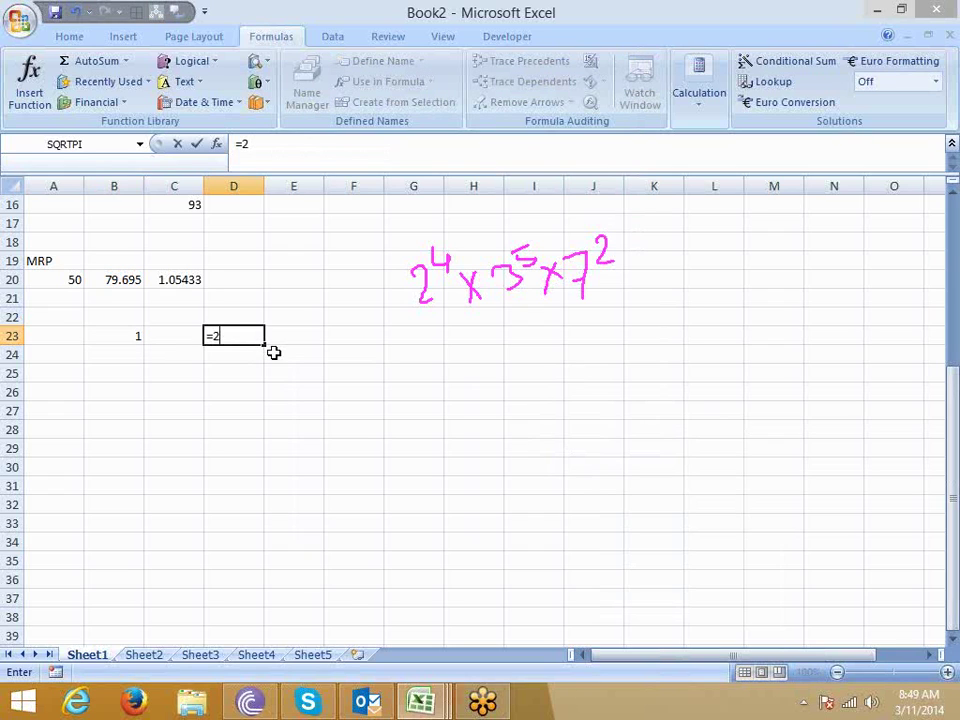
{"action": "key", "text": "BackSpace"}
{"action": "type", "text": "(2"}
{"action": "type", "text": "^"}
{"action": "type", "text": "4)"}
{"action": "type", "text": "*("}
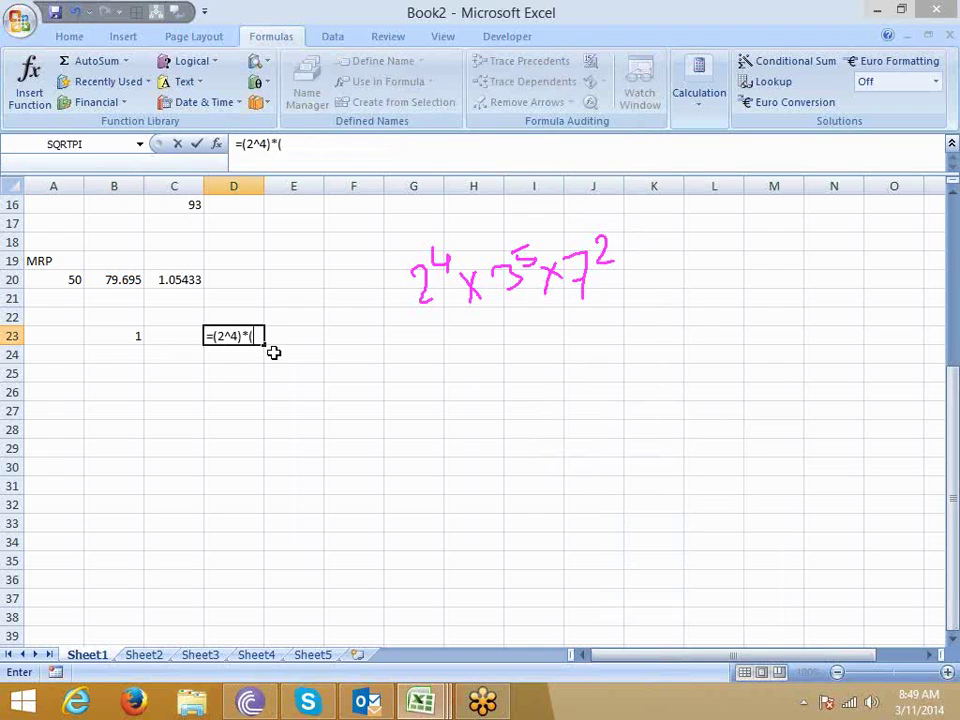
{"action": "type", "text": "3"}
{"action": "type", "text": "^5"}
{"action": "type", "text": ")"}
{"action": "type", "text": "*("}
{"action": "type", "text": "7"}
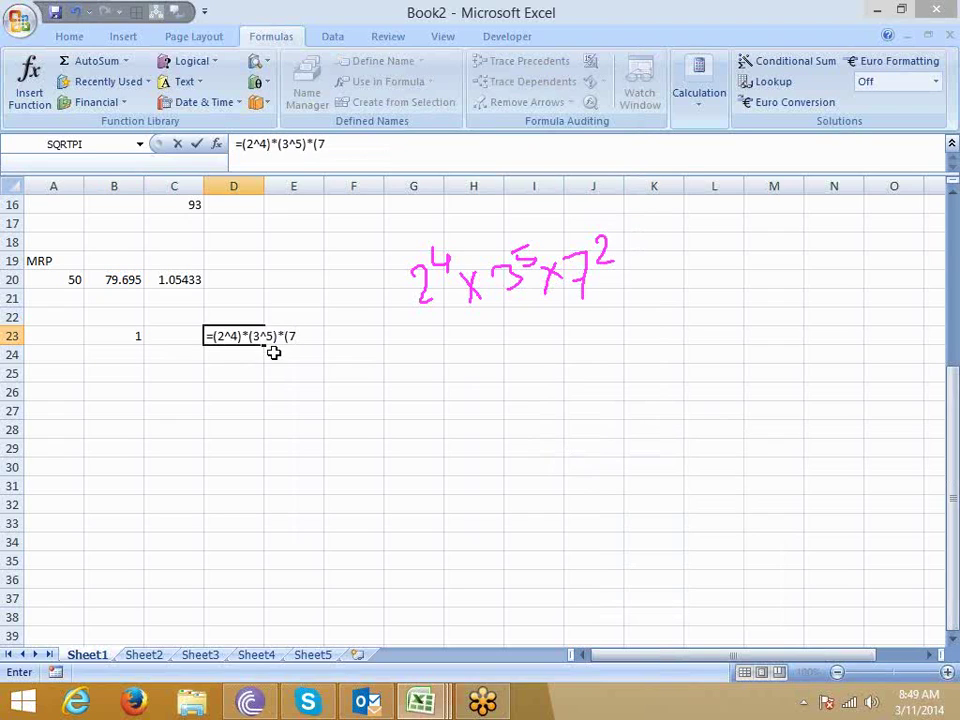
{"action": "type", "text": "^"}
{"action": "type", "text": "2)"}
{"action": "key", "text": "Return"}
{"action": "key", "text": "Up"}
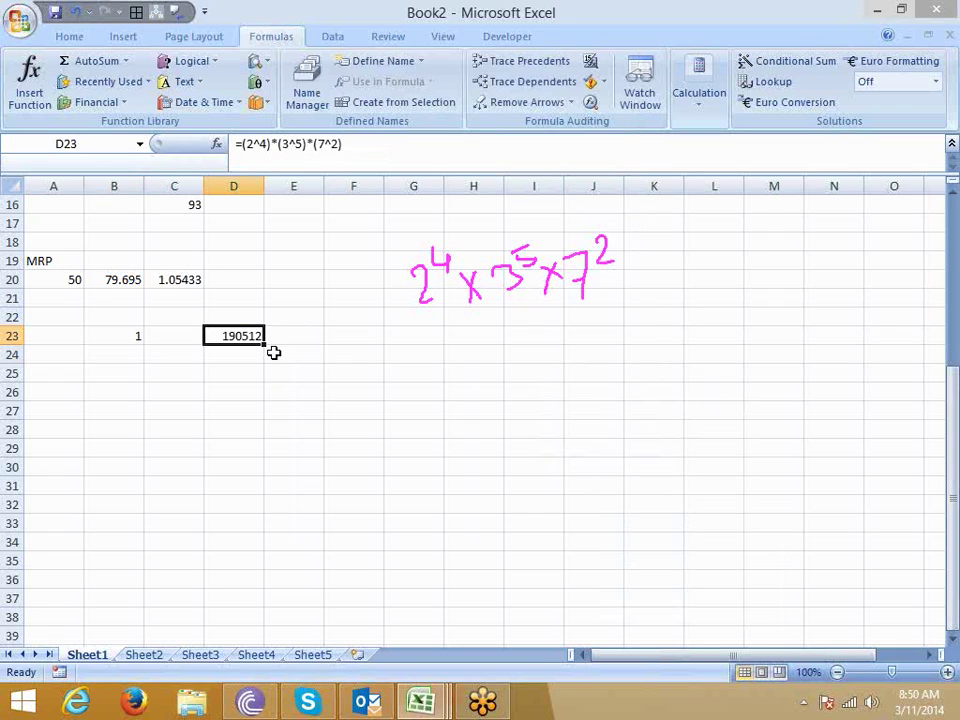
{"action": "key", "text": "Down"}
{"action": "key", "text": "Down"}
{"action": "key", "text": "Down"}
{"action": "key", "text": "Down"}
{"action": "key", "text": "Right"}
{"action": "key", "text": "Right"}
- Enter the check value 16, the result of 2⁴, into F25
{"action": "key", "text": "Up"}
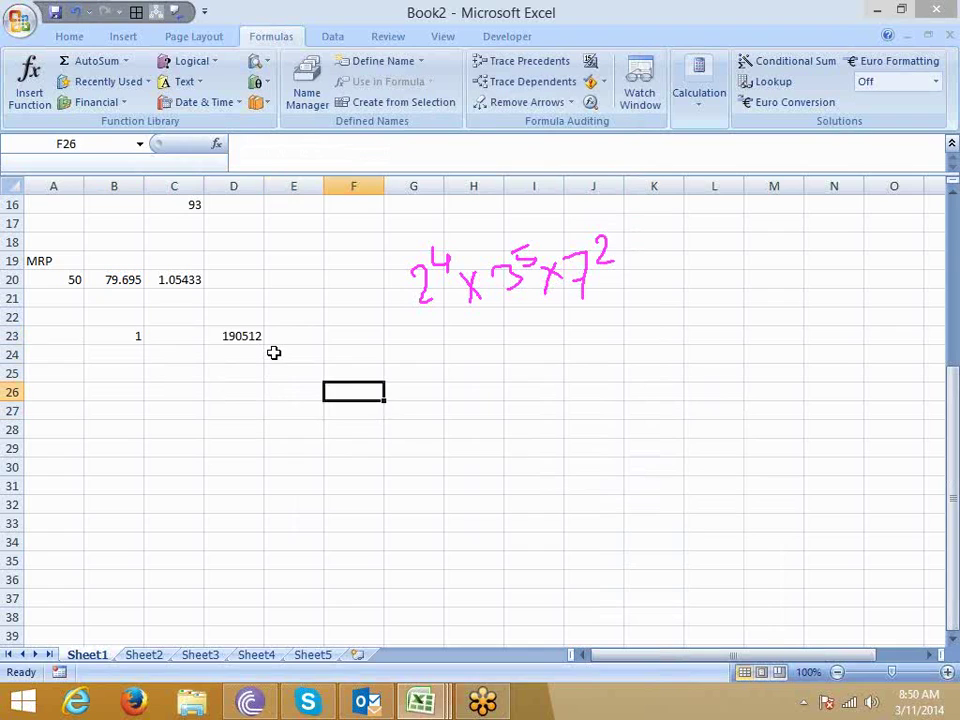
{"action": "key", "text": "Left"}
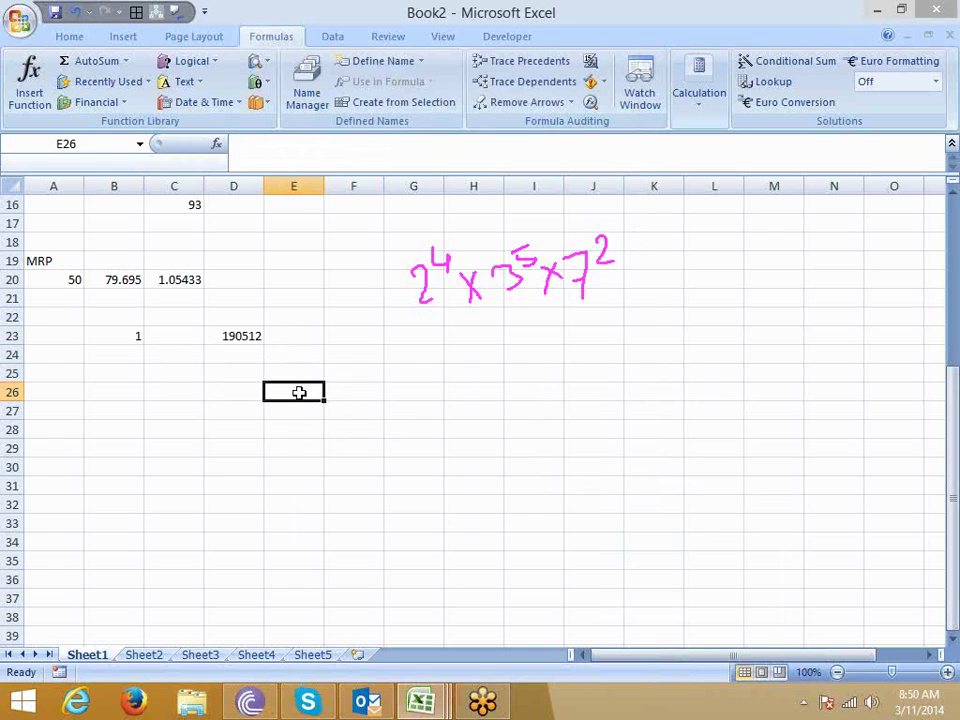
{"action": "left_click", "coordinate": [346, 377]}
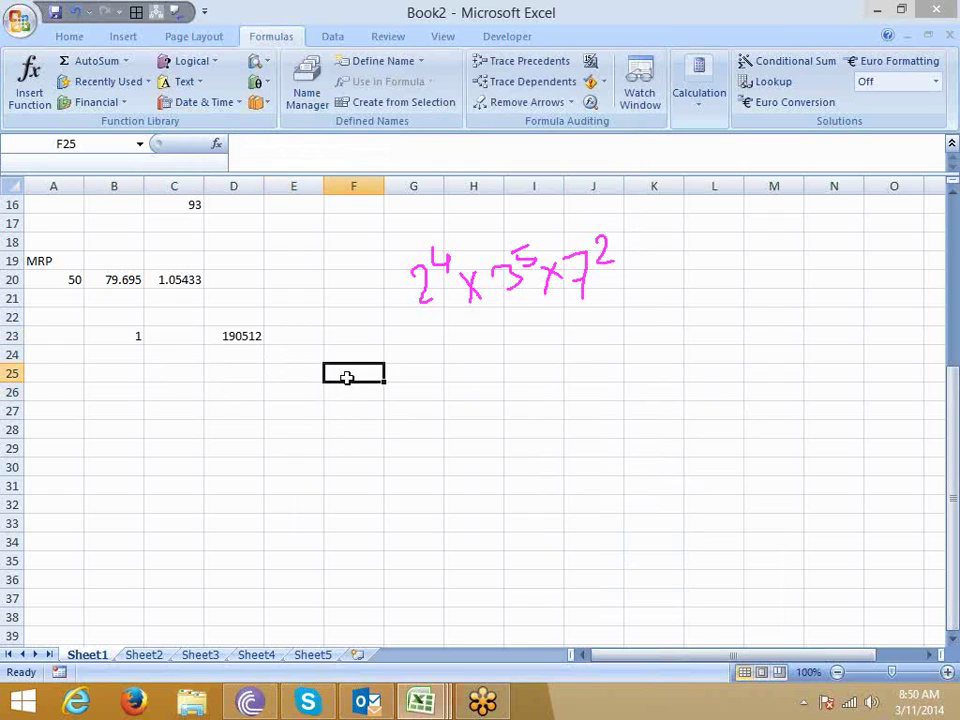
{"action": "type", "text": "16"}
{"action": "key", "text": "ctrl+Return"}
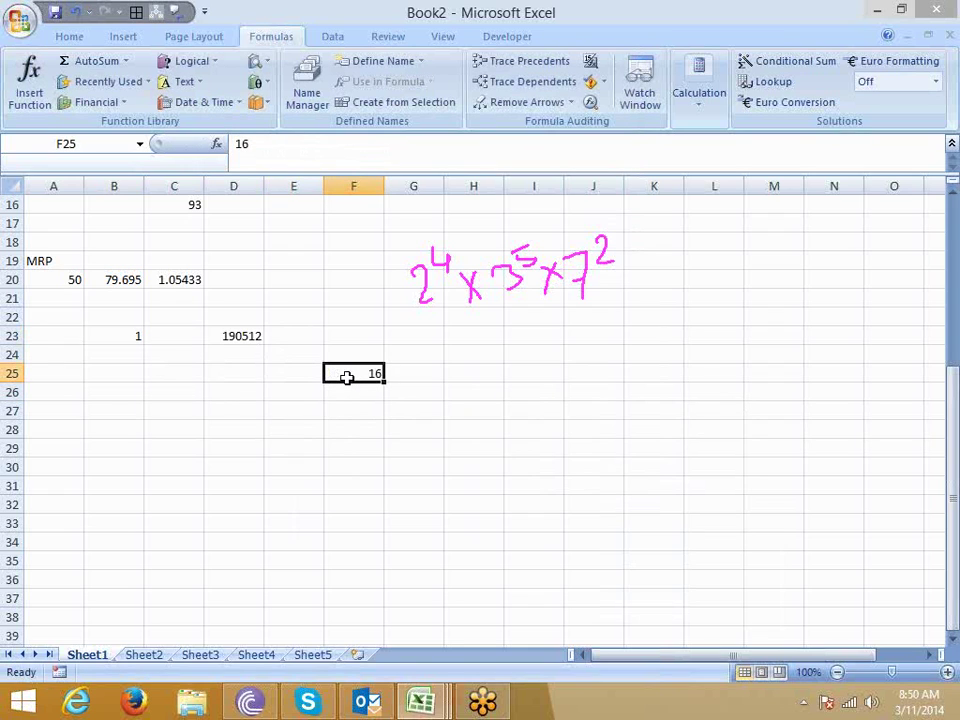